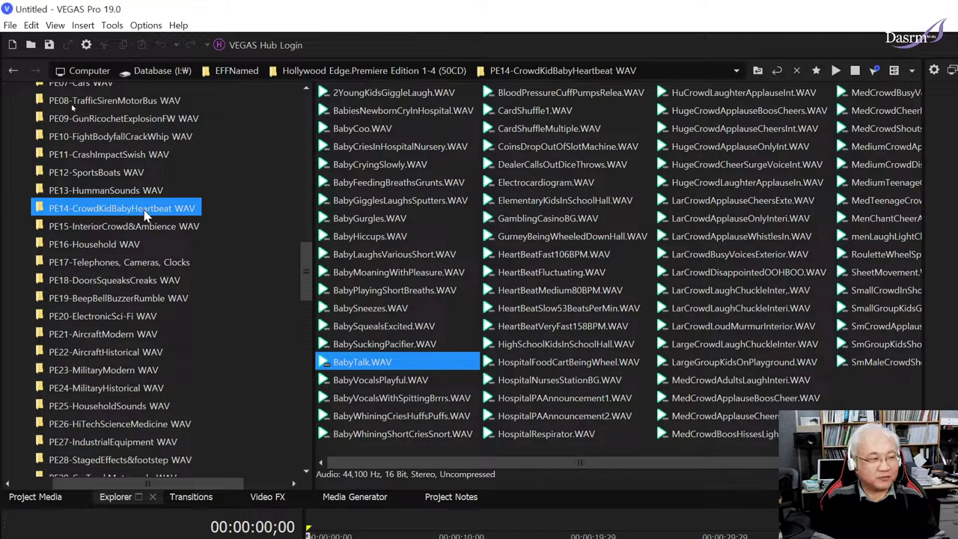
- Preview 2YoungKidsGiggleLaugh, BabiesNewbornCryInHospital (replayed), BabyCoo, BabyCriesInHospitalNursery, BabyCryingSlowly and BabyFeedingBreathsGrunts
{"action": "left_click", "coordinate": [399, 93]}
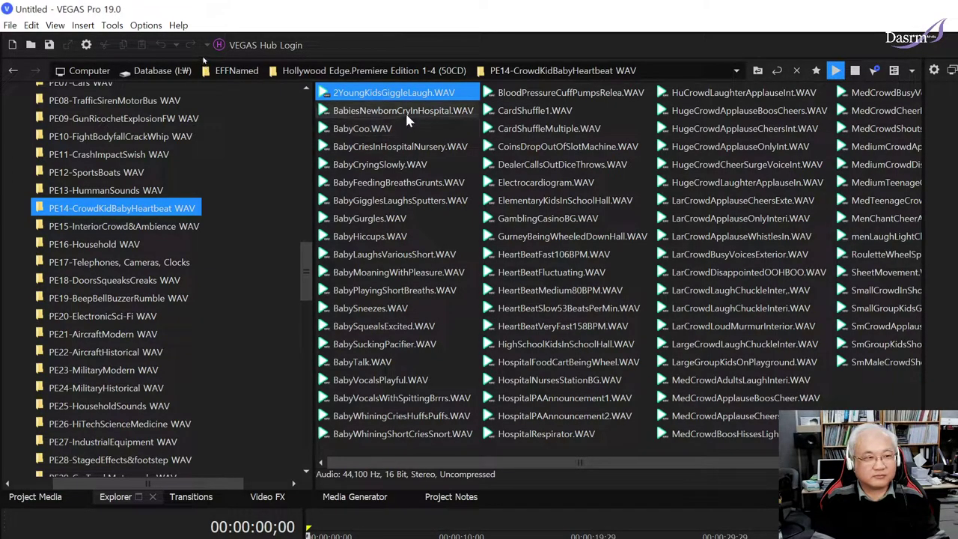
{"action": "left_click", "coordinate": [408, 112]}
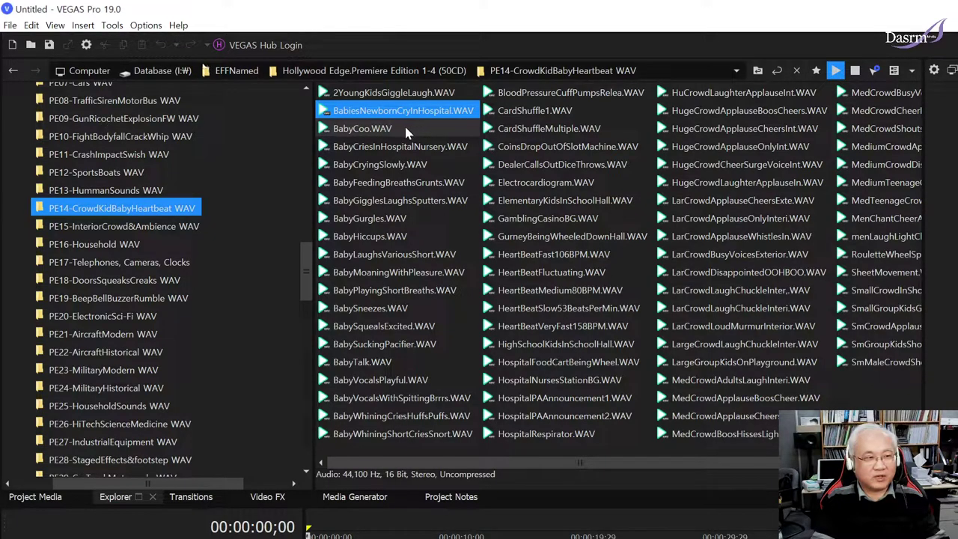
{"action": "left_click", "coordinate": [393, 113], "text": "ctrl"}
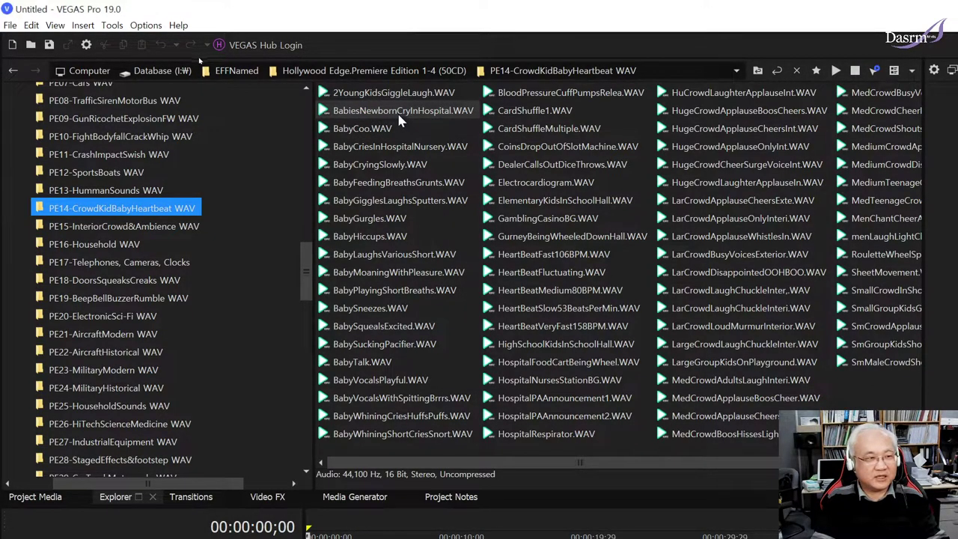
{"action": "left_click", "coordinate": [403, 113]}
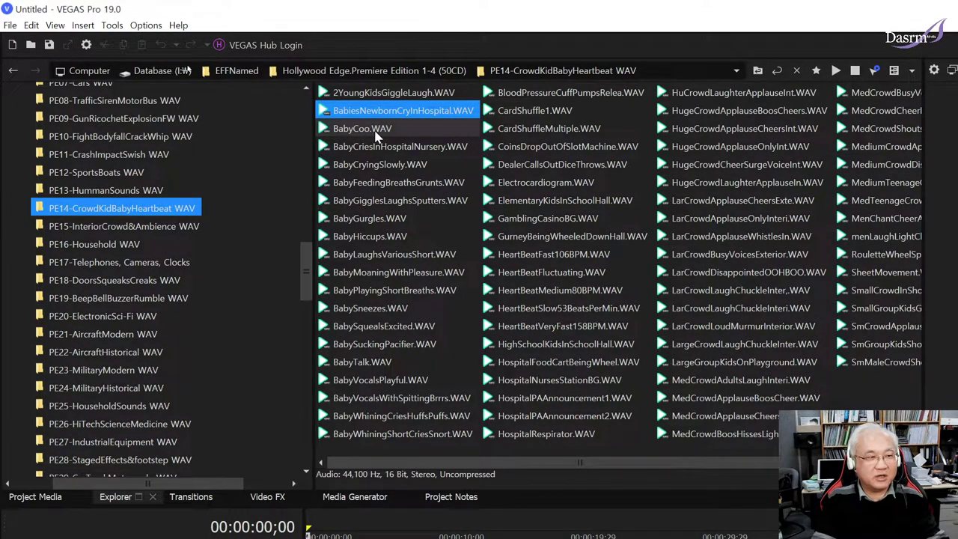
{"action": "left_click", "coordinate": [377, 133]}
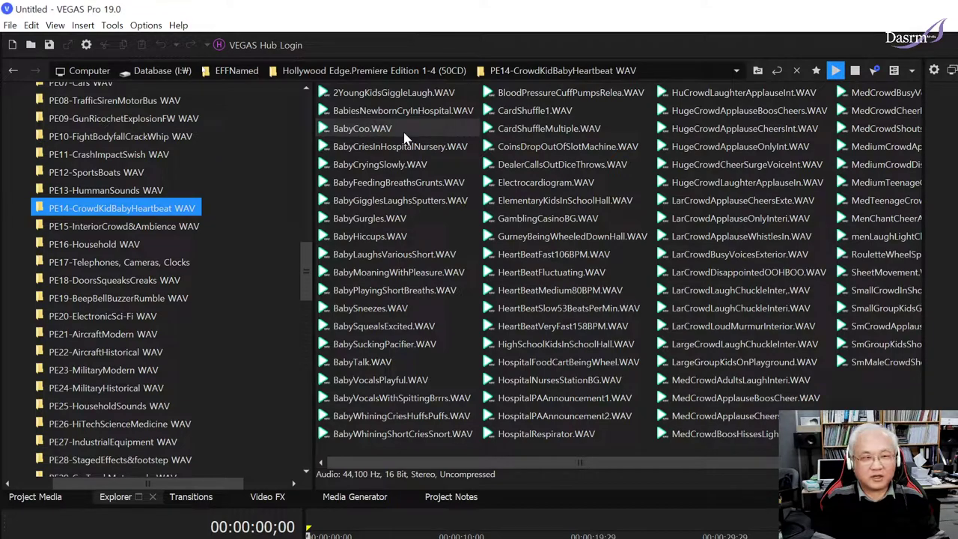
{"action": "left_click", "coordinate": [404, 135]}
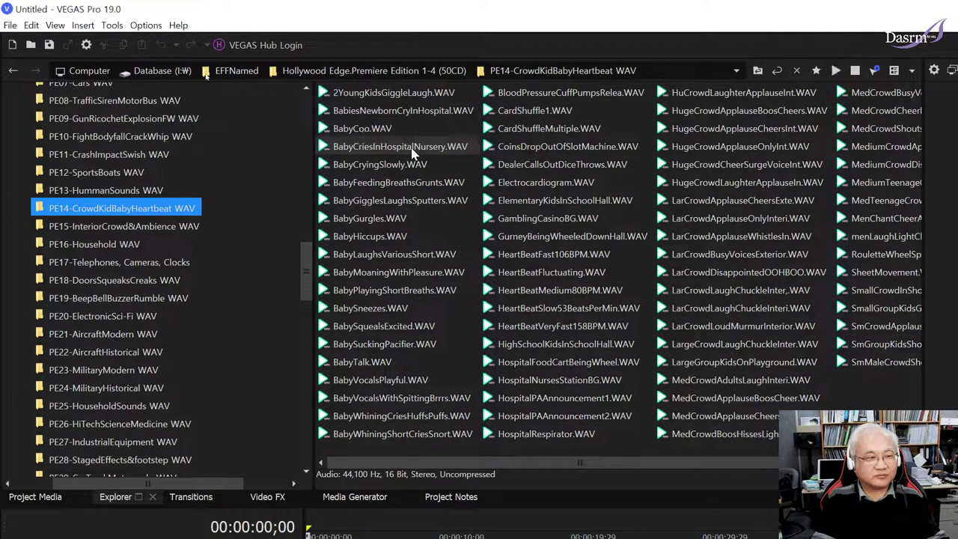
{"action": "left_click", "coordinate": [412, 150]}
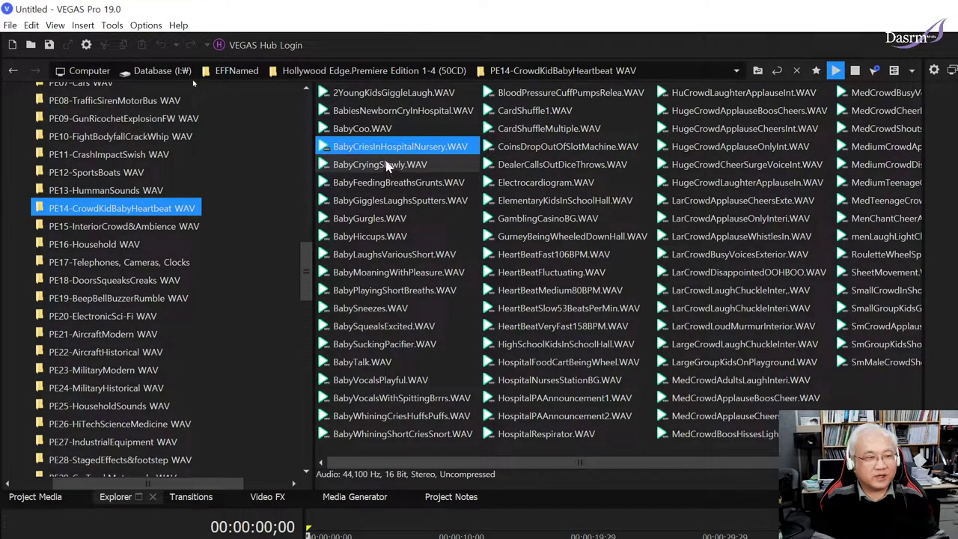
{"action": "left_click", "coordinate": [393, 165]}
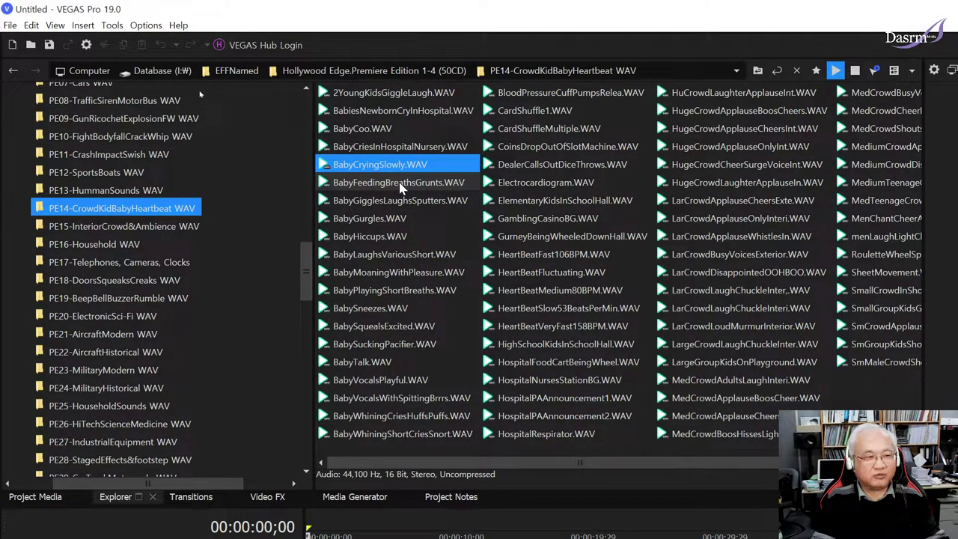
{"action": "left_click", "coordinate": [400, 183]}
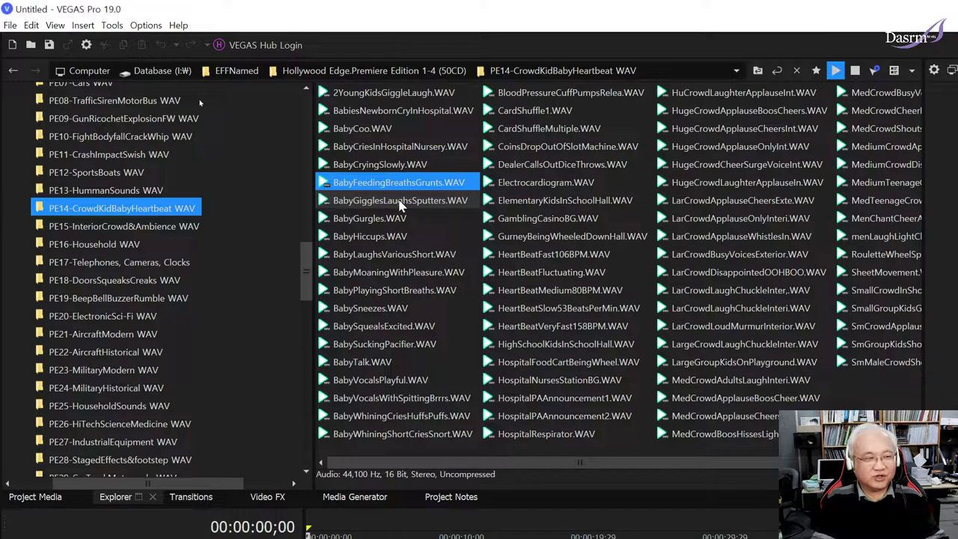
- Preview BabyGigglesLaughsSputters, BabyGurgles, BabyHiccups, BabyLaughsVariousShort, BabyMoaningWithPleasure, BabyPlayingShortBreaths, BabySneezes and BabySquealsExcited
{"action": "left_click", "coordinate": [400, 202]}
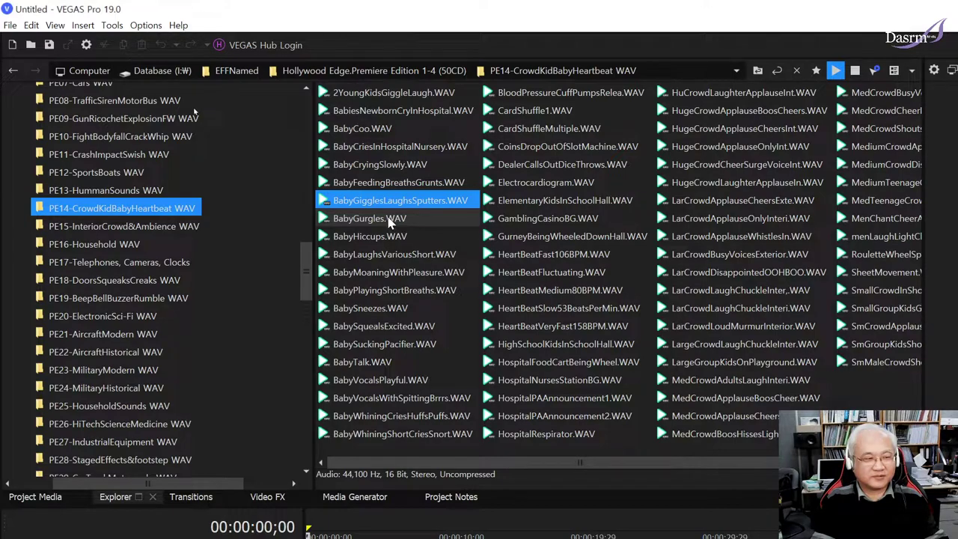
{"action": "left_click", "coordinate": [391, 219]}
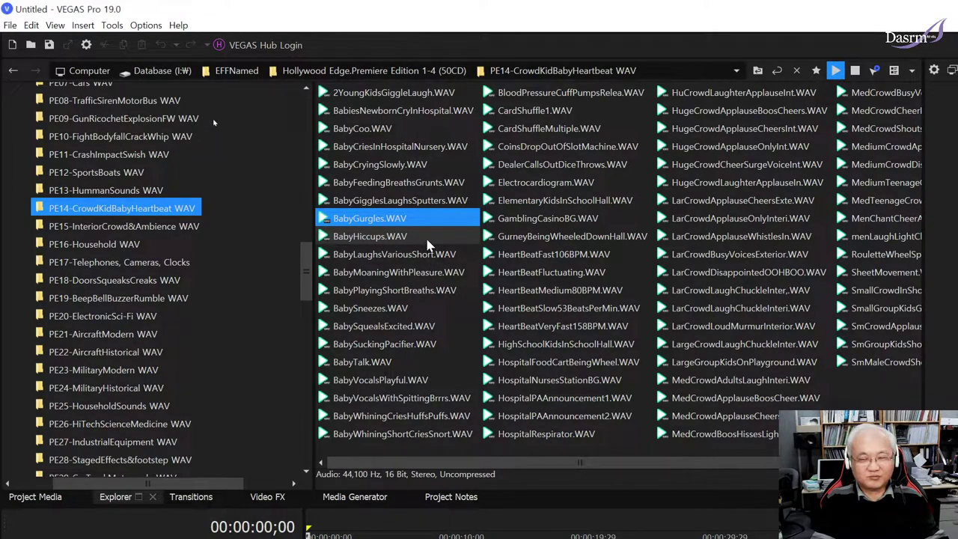
{"action": "left_click", "coordinate": [397, 237]}
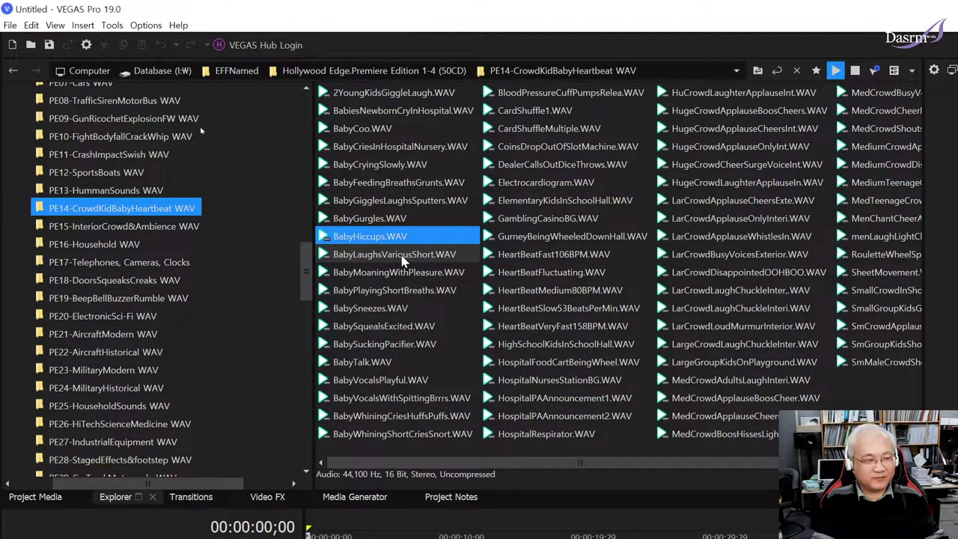
{"action": "left_click", "coordinate": [402, 255]}
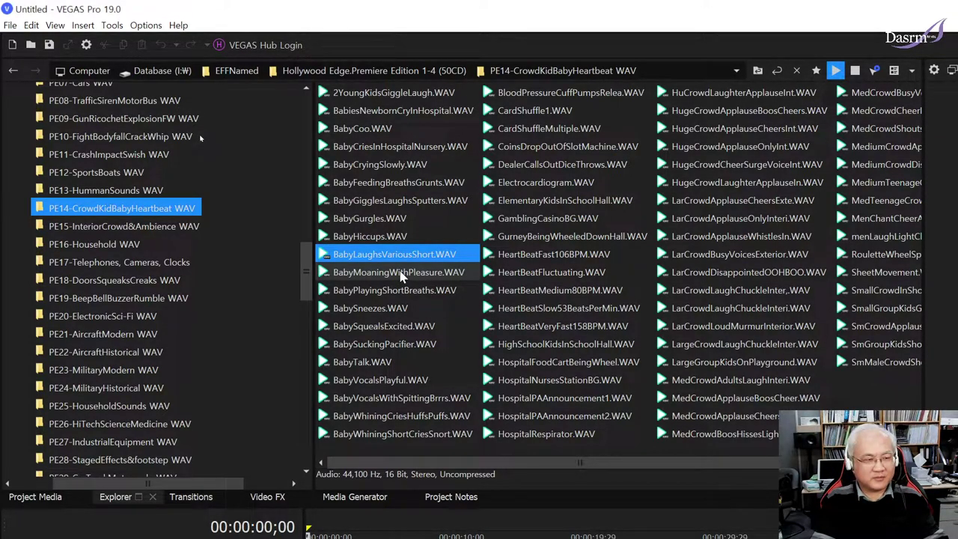
{"action": "left_click", "coordinate": [411, 273]}
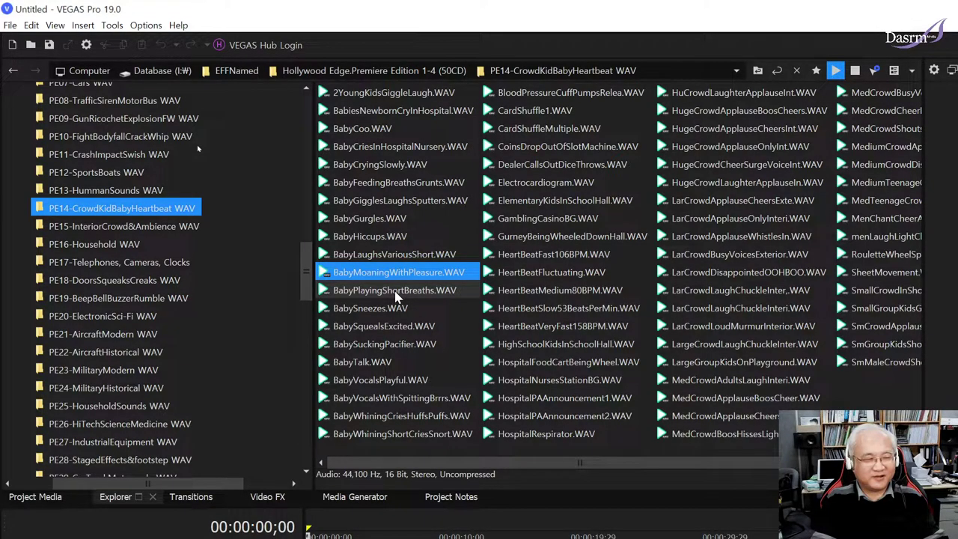
{"action": "left_click", "coordinate": [397, 293]}
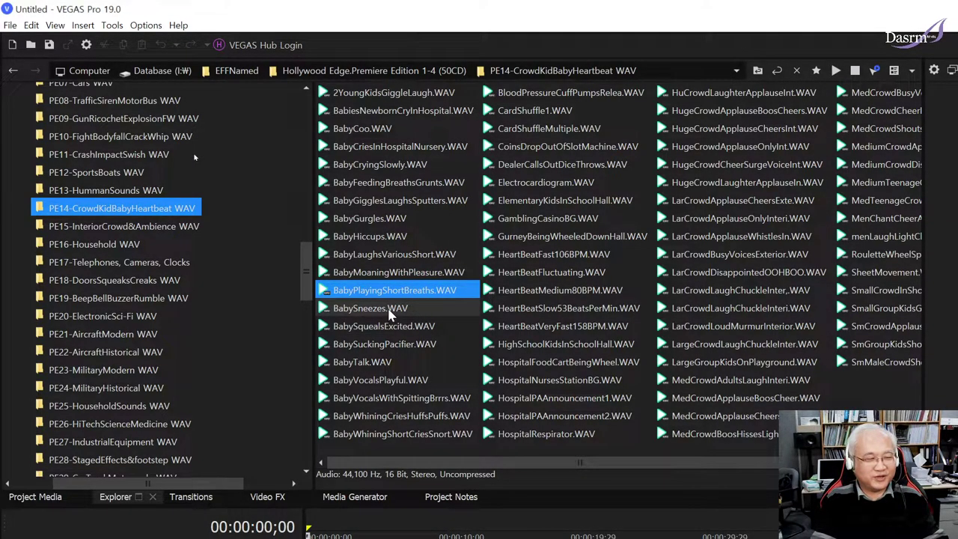
{"action": "left_click", "coordinate": [390, 311]}
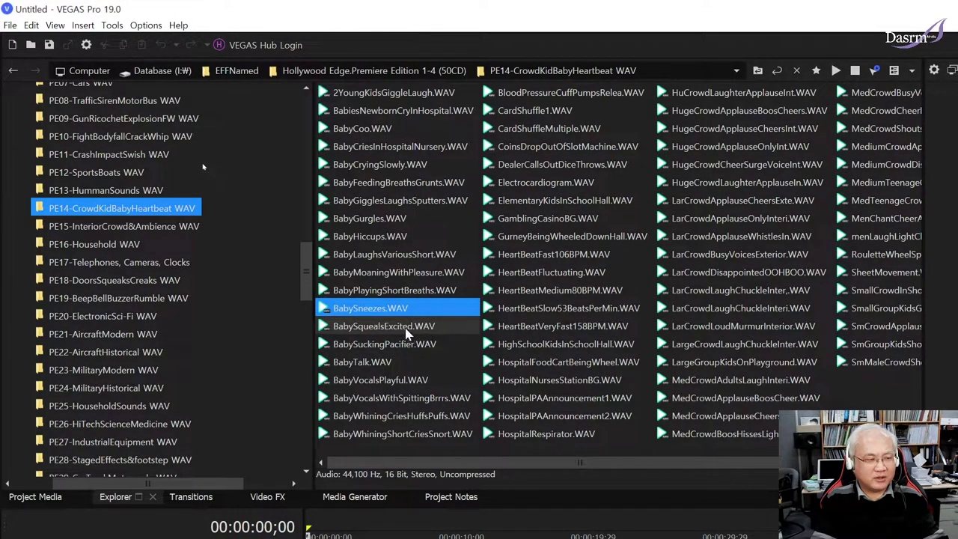
{"action": "left_click", "coordinate": [412, 332]}
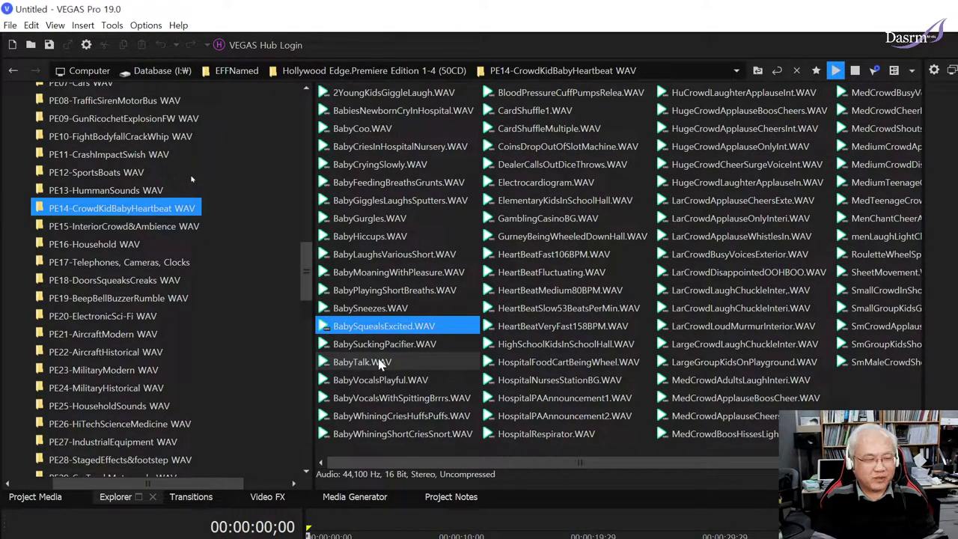
- Preview BabySuckingPacifier, BabyTalk, BabyVocalsPlayful, BabyVocalsWithSpittingBrrrs, BabyWhiningCriesHuffsPuffs and BabyWhiningShortCriesSnort
{"action": "key", "text": "Down"}
{"action": "left_click", "coordinate": [397, 363]}
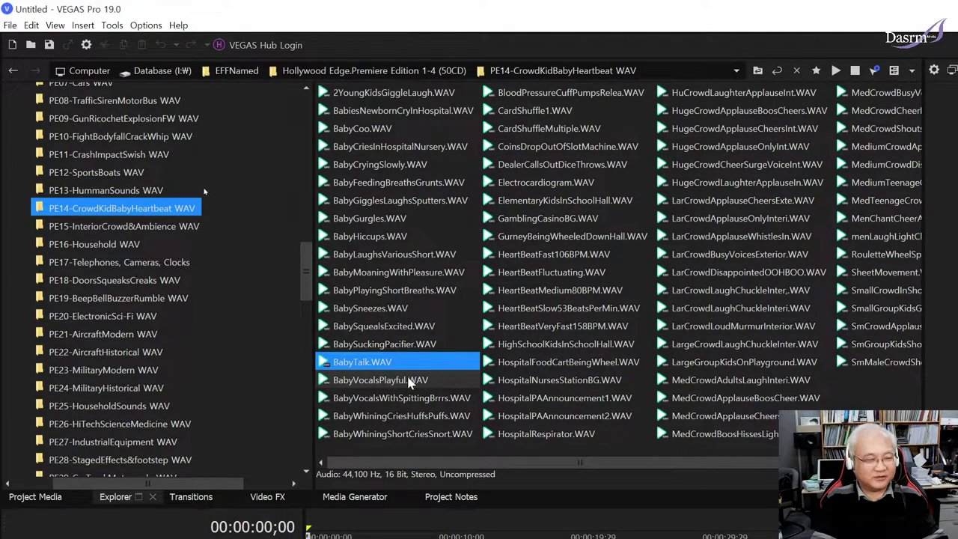
{"action": "left_click", "coordinate": [409, 381]}
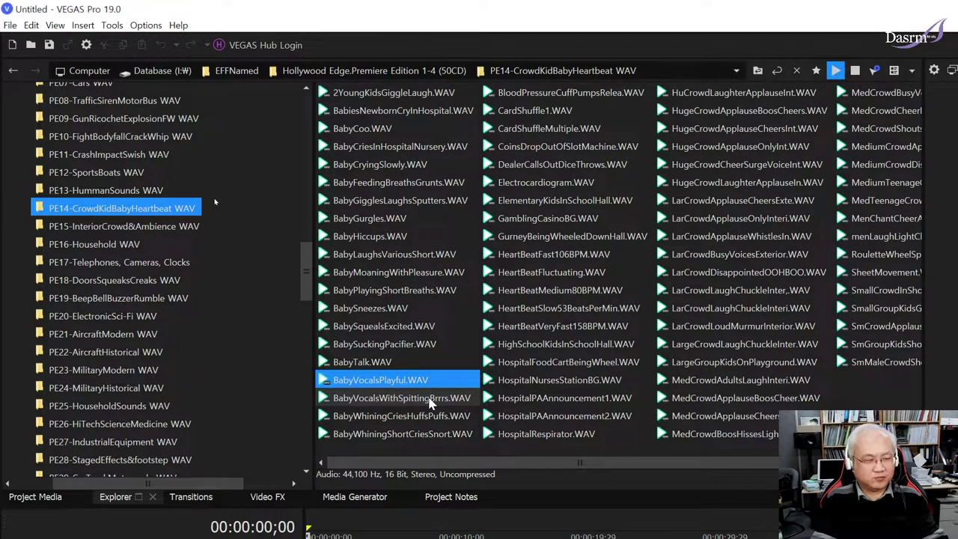
{"action": "left_click", "coordinate": [430, 400]}
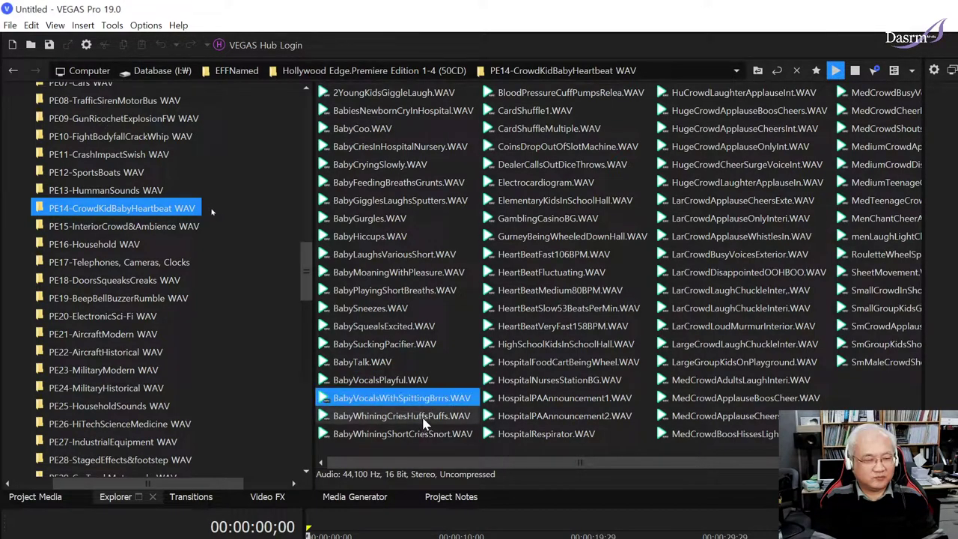
{"action": "left_click", "coordinate": [424, 420]}
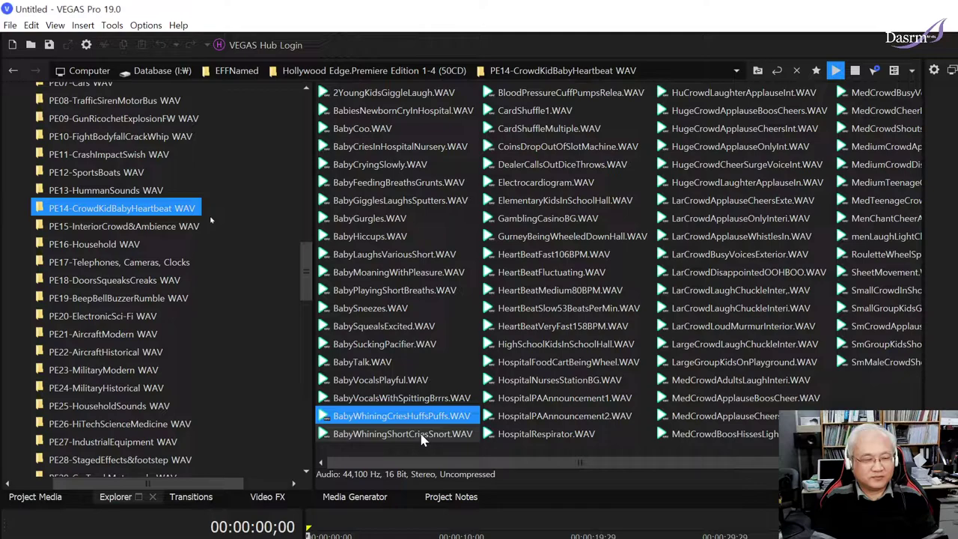
{"action": "left_click", "coordinate": [421, 438]}
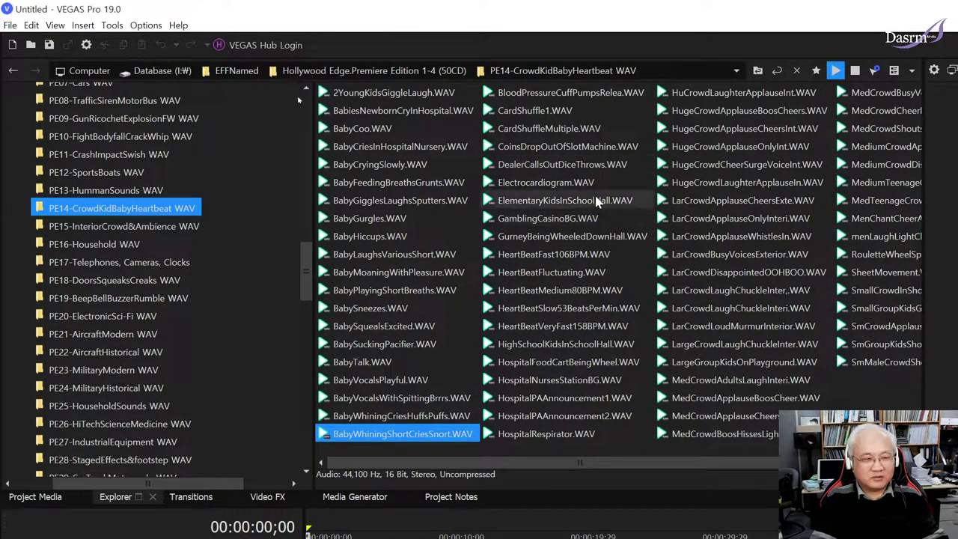
- Preview the blood pressure cuff sound and replay CardShuffle1.WAV, cancelling an accidental rename
{"action": "left_click", "coordinate": [567, 95]}
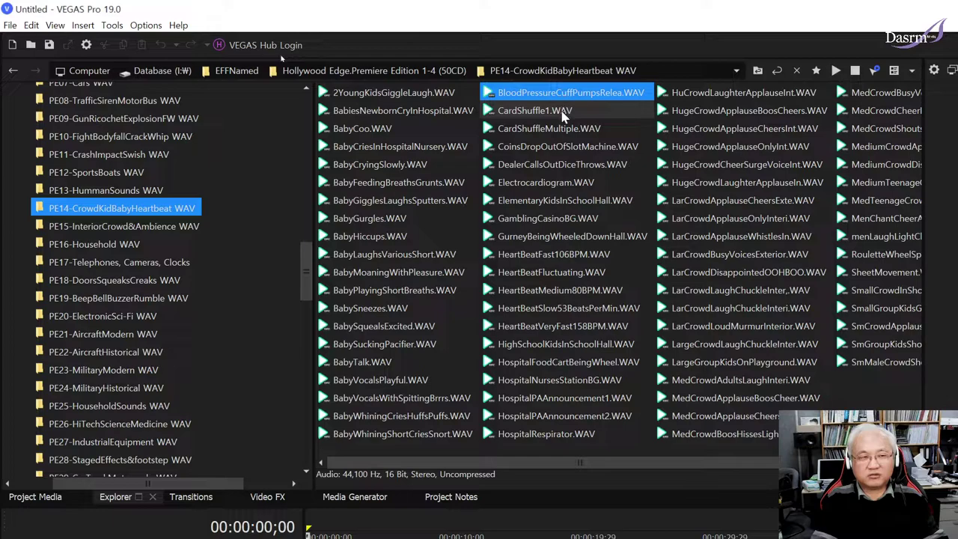
{"action": "left_click", "coordinate": [535, 113]}
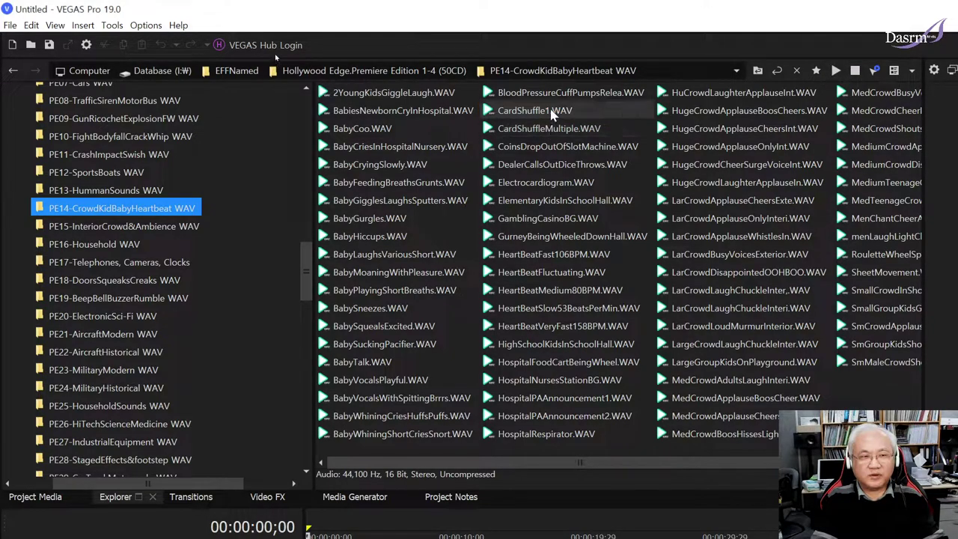
{"action": "left_click", "coordinate": [547, 117]}
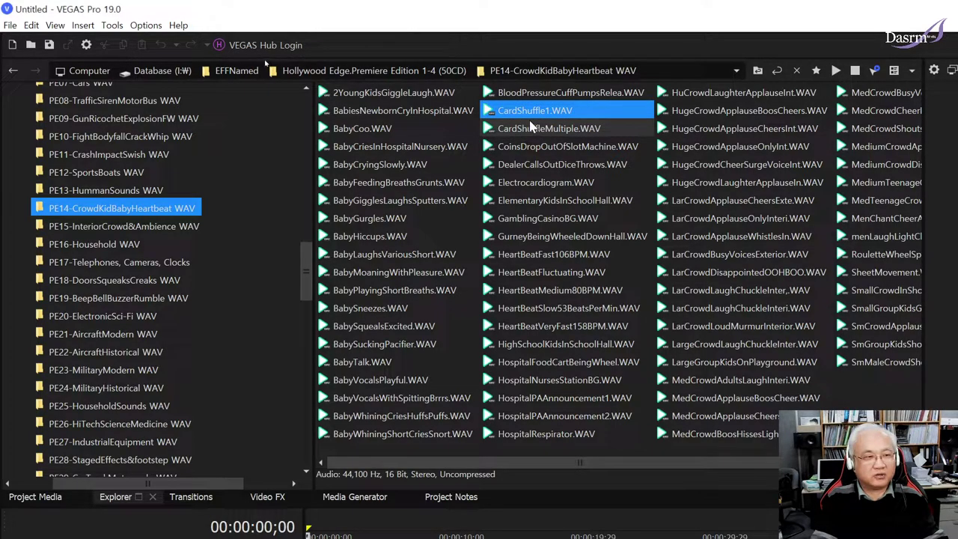
{"action": "left_click", "coordinate": [577, 113]}
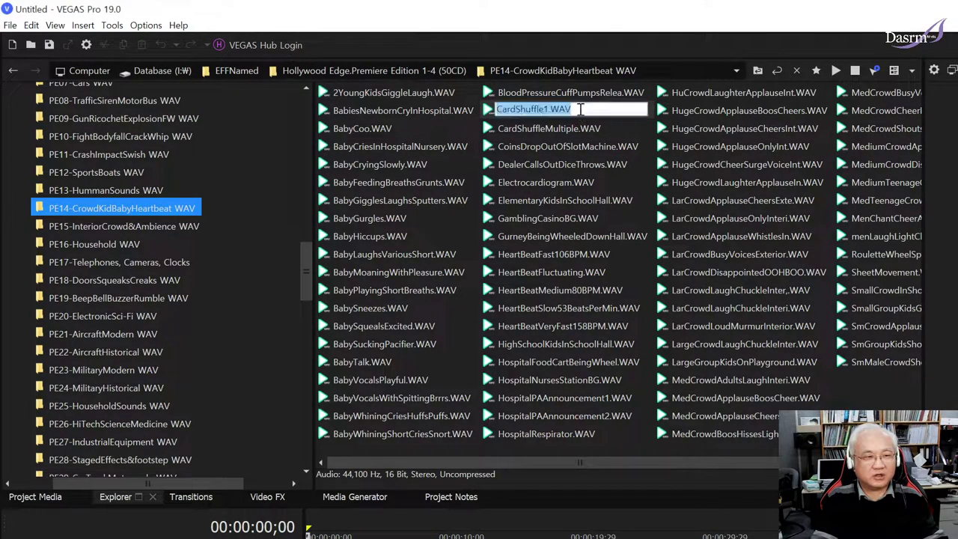
{"action": "left_click", "coordinate": [575, 118]}
{"action": "key", "text": "Escape"}
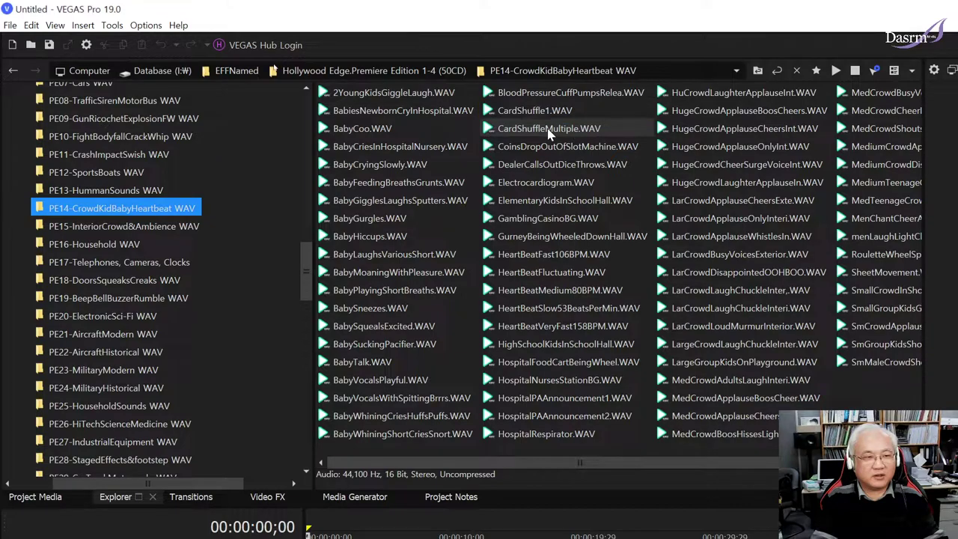
{"action": "left_click", "coordinate": [554, 114]}
- Preview CardShuffleMultiple, CoinsDropOutOfSlotMachine, DealerCallsOutDiceThrows, Electrocardiogram and ElementaryKidsInSchoolHall
{"action": "left_click", "coordinate": [559, 132]}
{"action": "left_click", "coordinate": [562, 134]}
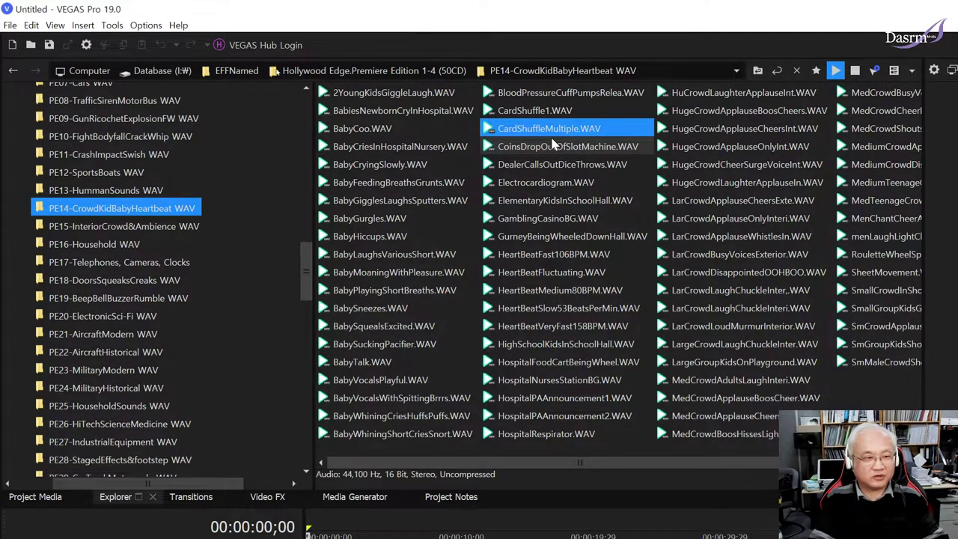
{"action": "left_click", "coordinate": [556, 147]}
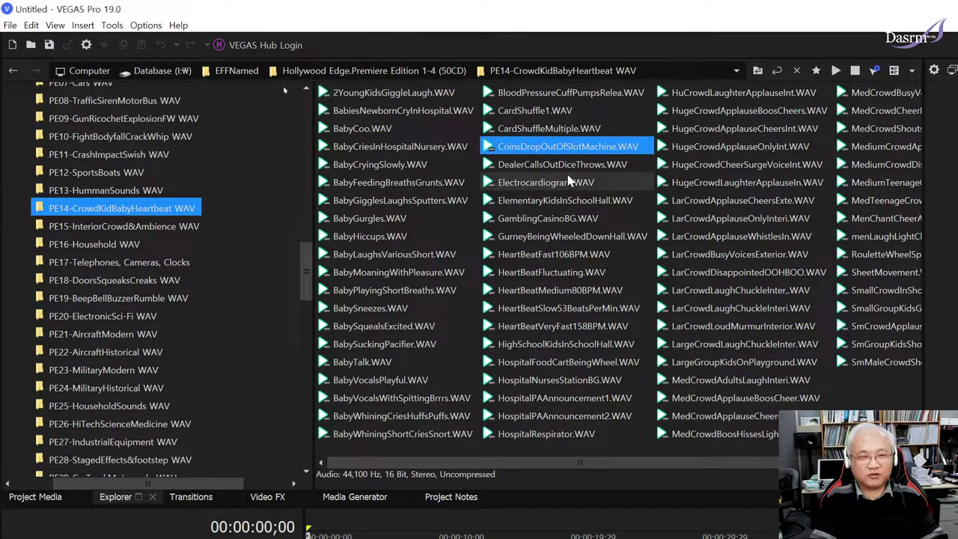
{"action": "left_click", "coordinate": [546, 166]}
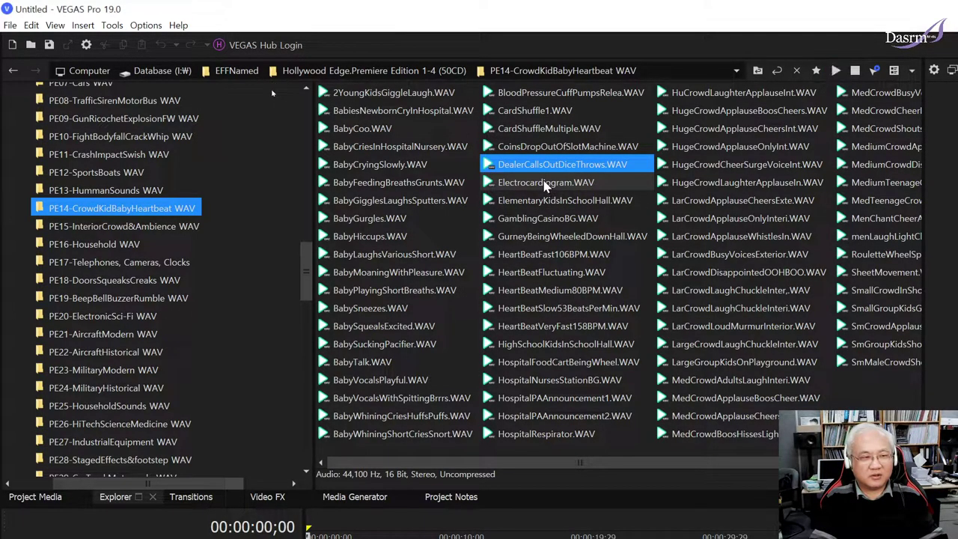
{"action": "left_click", "coordinate": [554, 188]}
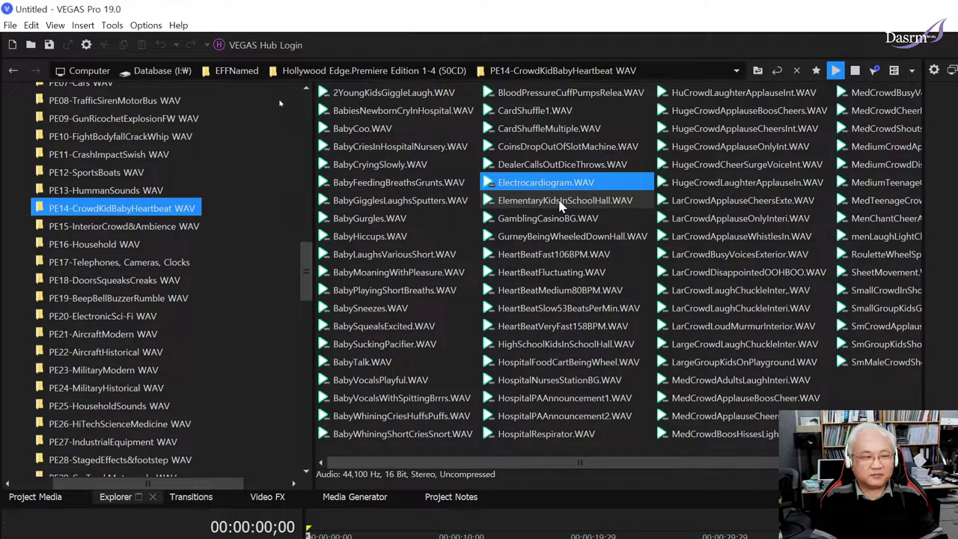
{"action": "left_click", "coordinate": [561, 202]}
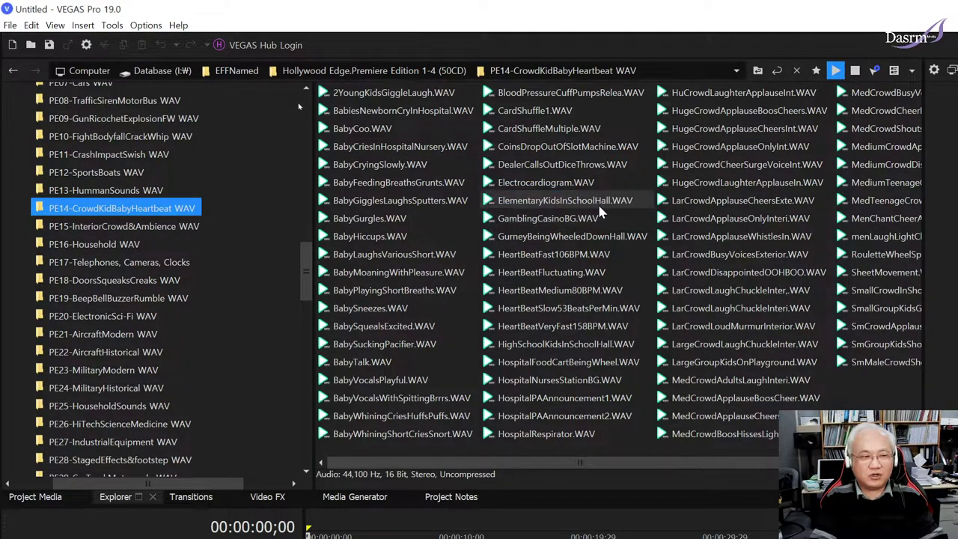
- Replay ElementaryKidsInSchoolHall, then preview GamblingCasinoBG and GurneyBeingWheeledDownHall
{"action": "left_click", "coordinate": [599, 207]}
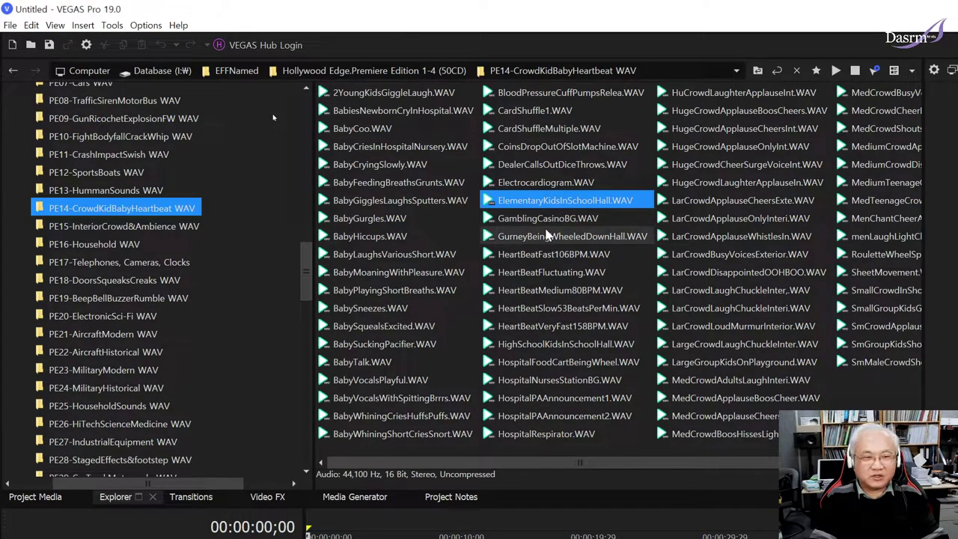
{"action": "left_click", "coordinate": [607, 203], "text": "ctrl"}
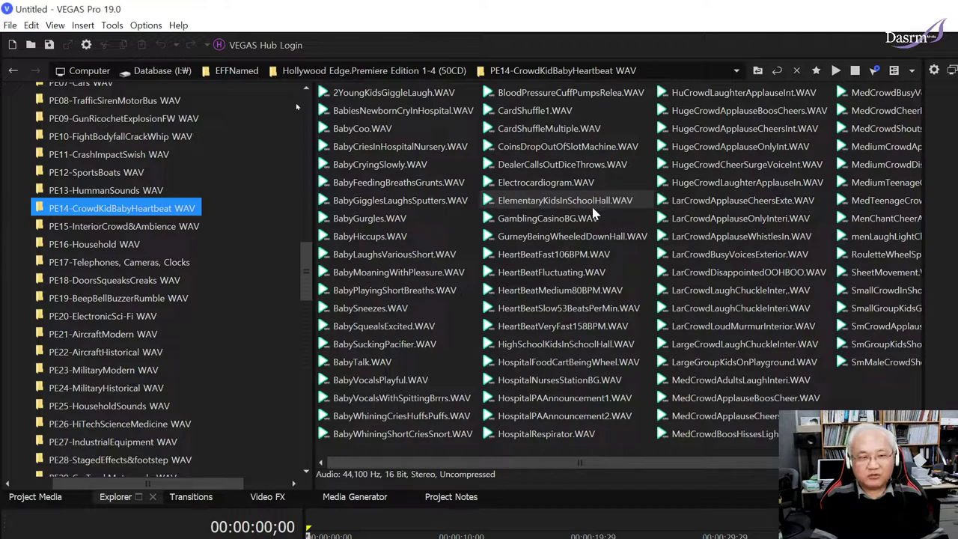
{"action": "left_click", "coordinate": [602, 205]}
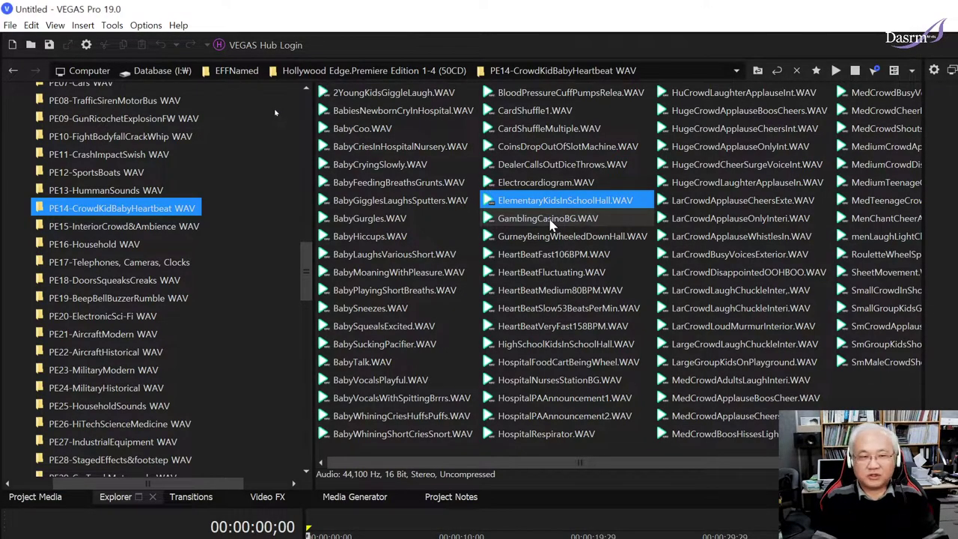
{"action": "left_click", "coordinate": [550, 221]}
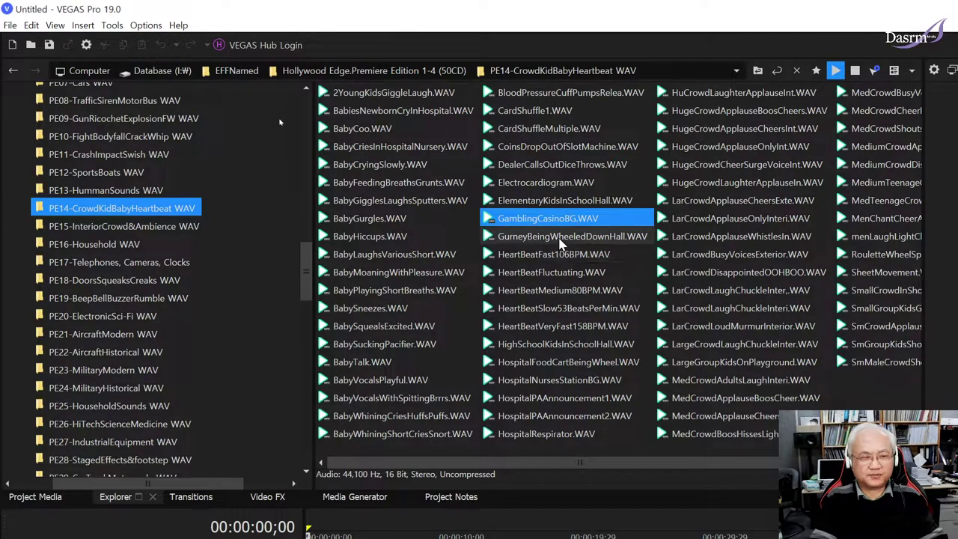
{"action": "left_click", "coordinate": [560, 237]}
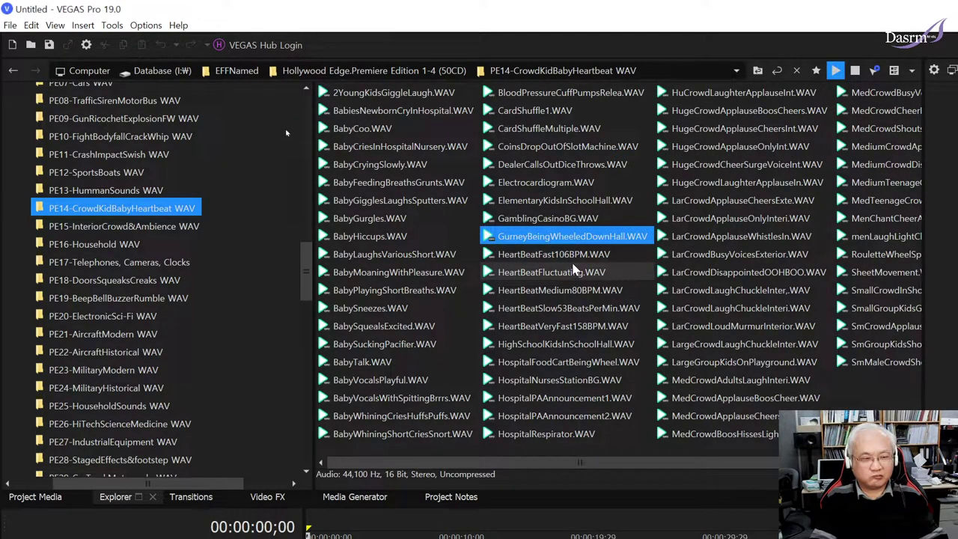
- Preview the heartbeat sounds: Fast106BPM, Fluctuating, Medium80BPM, Slow53BeatsPerMin and VeryFast158BPM
{"action": "left_click", "coordinate": [567, 256]}
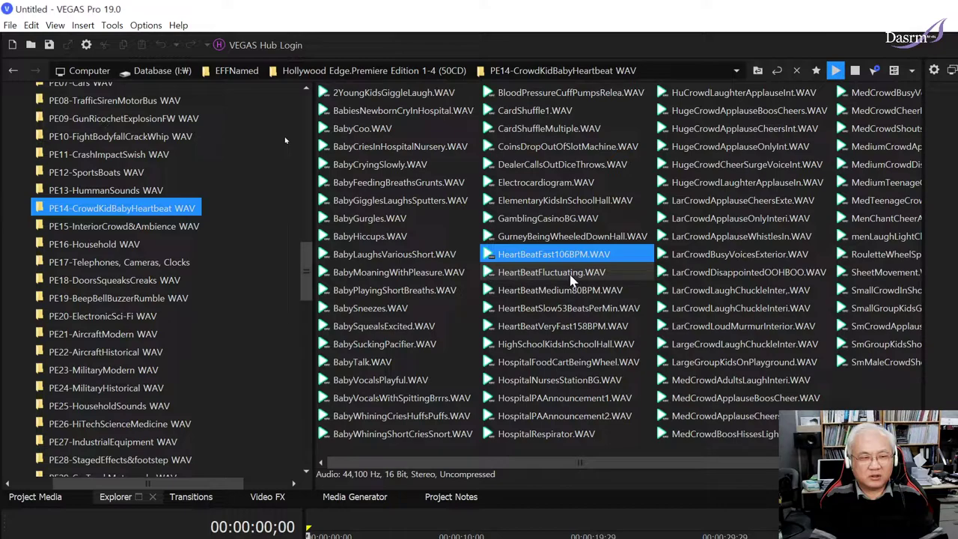
{"action": "left_click", "coordinate": [573, 275]}
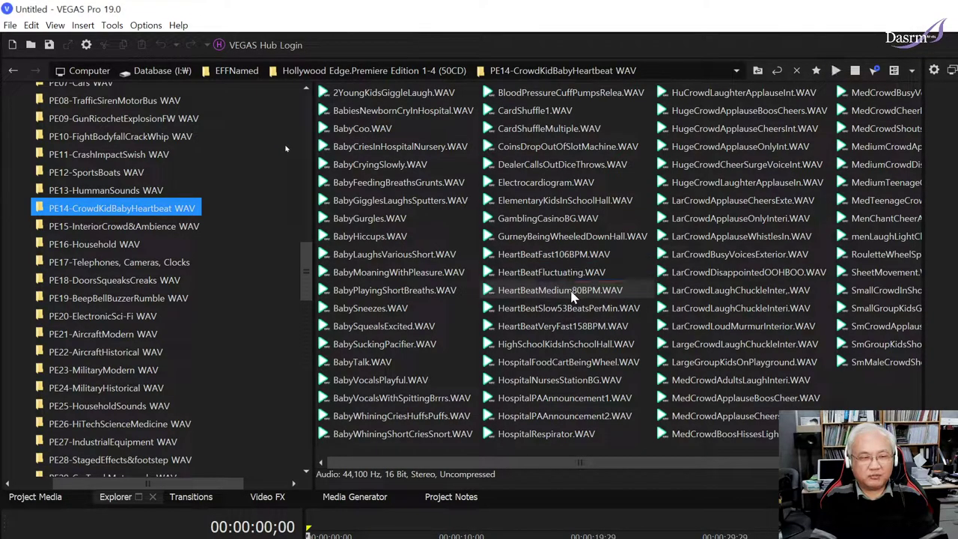
{"action": "left_click", "coordinate": [576, 292]}
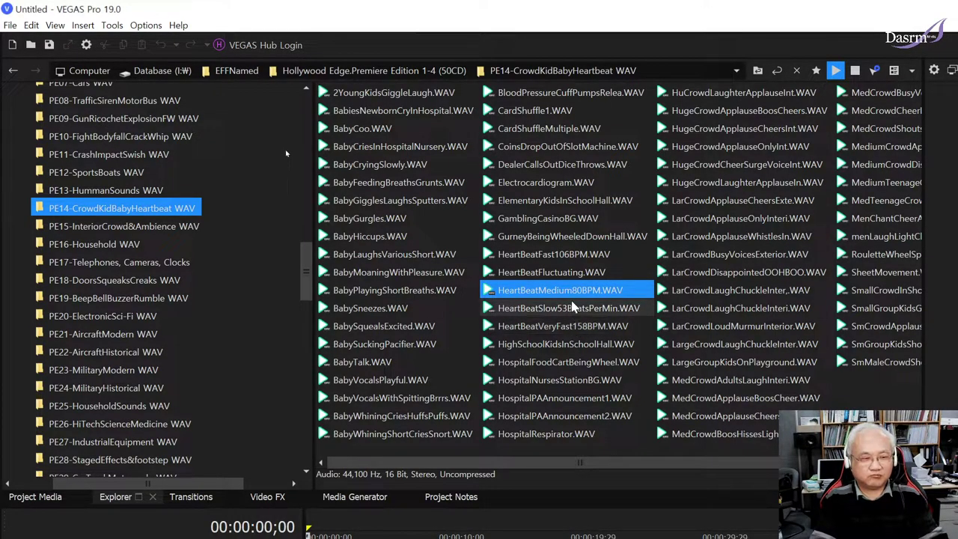
{"action": "left_click", "coordinate": [573, 309]}
{"action": "left_click", "coordinate": [573, 310]}
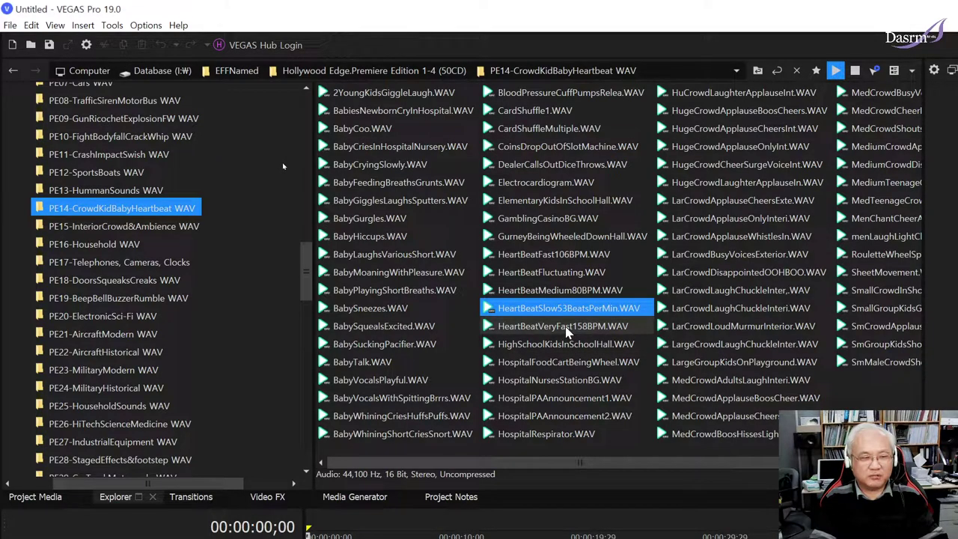
{"action": "left_click", "coordinate": [567, 329]}
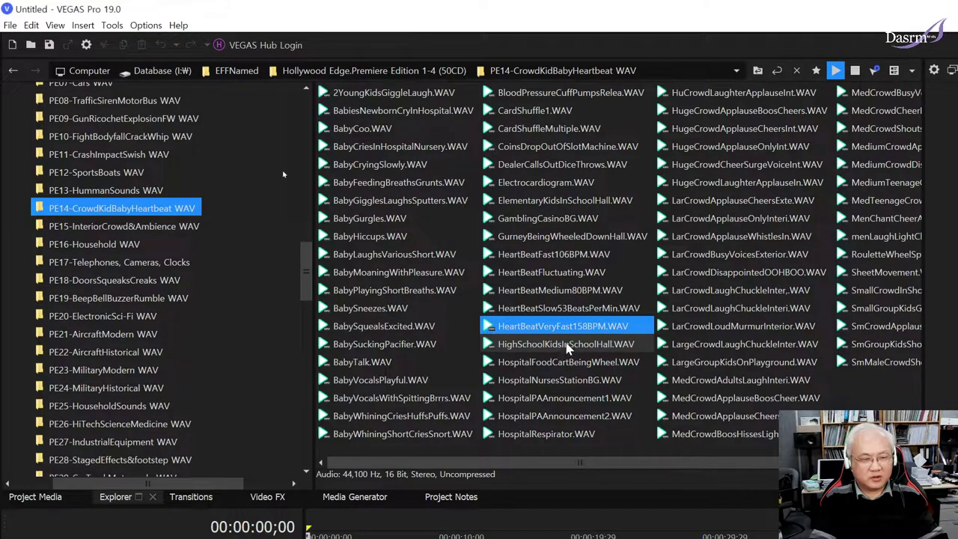
- Preview HighSchoolKidsInSchoolHall, HospitalFoodCartBeingWheel, HospitalNursesStationBG, HospitalPAAnnouncement1 and HospitalRespirator
{"action": "left_click", "coordinate": [572, 346]}
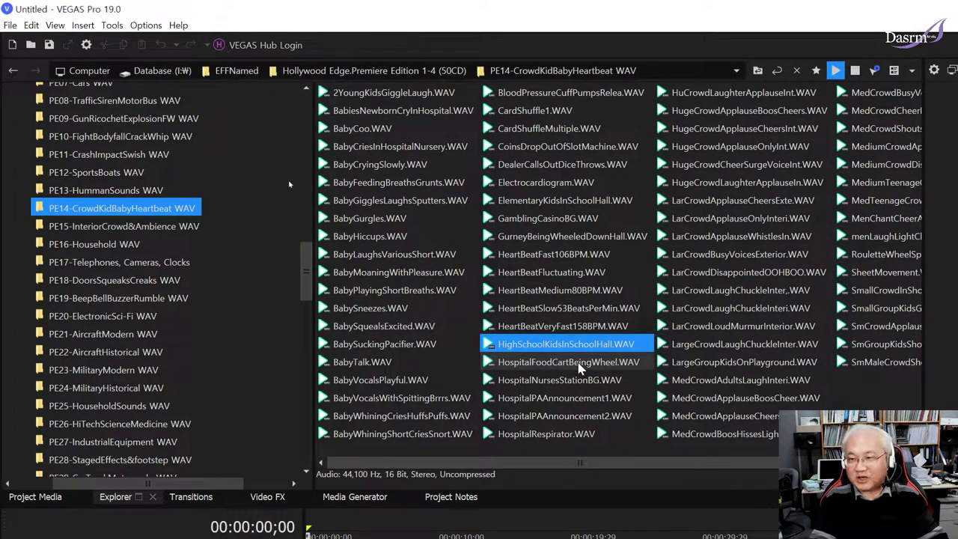
{"action": "left_click", "coordinate": [580, 367]}
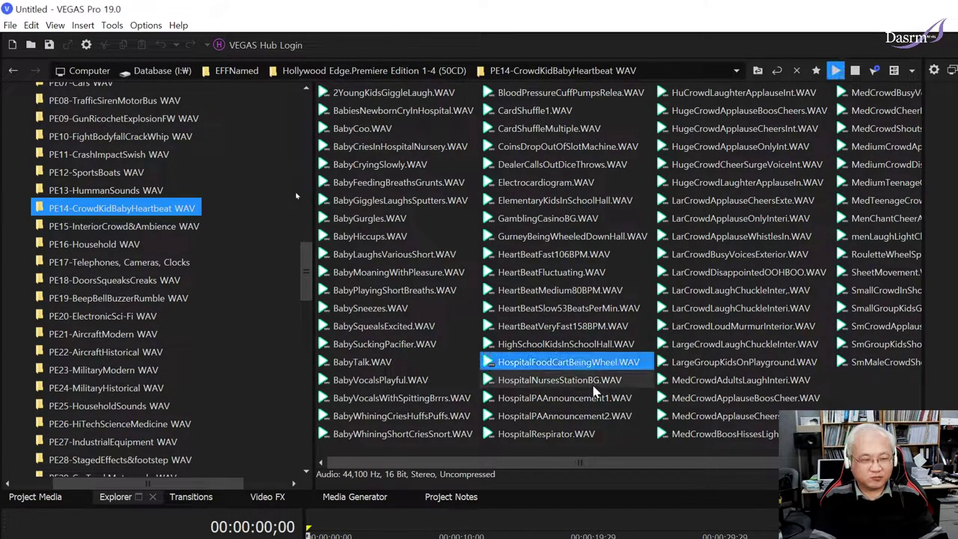
{"action": "left_click", "coordinate": [580, 382]}
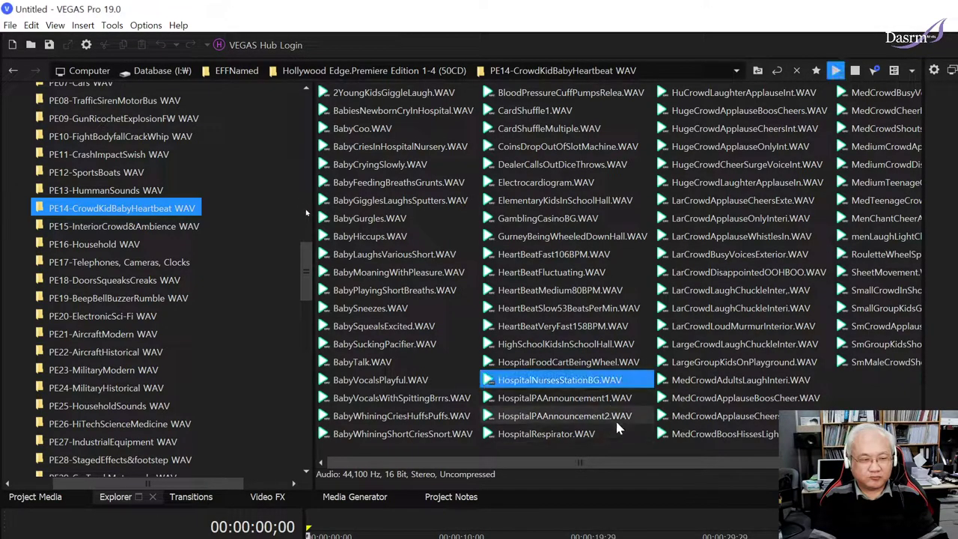
{"action": "left_click", "coordinate": [580, 402]}
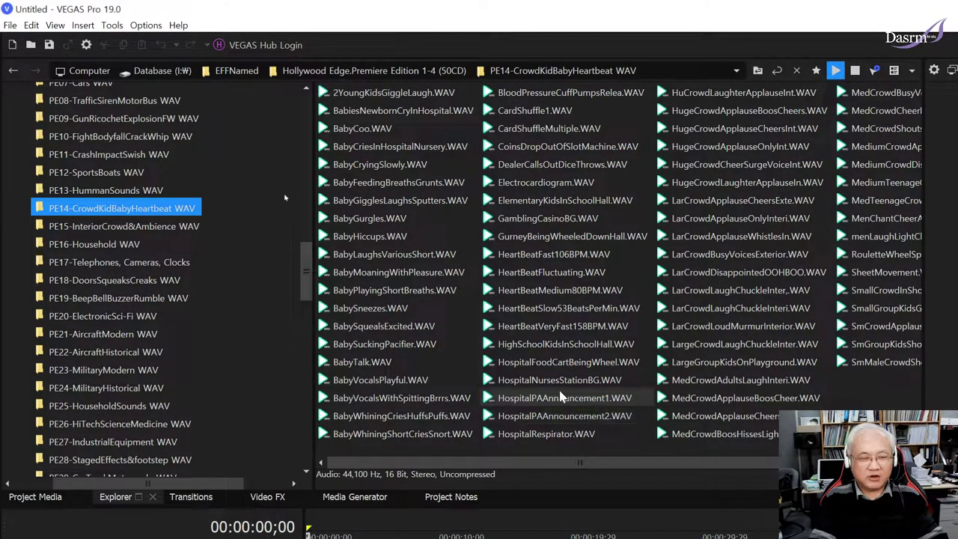
{"action": "left_click", "coordinate": [576, 435]}
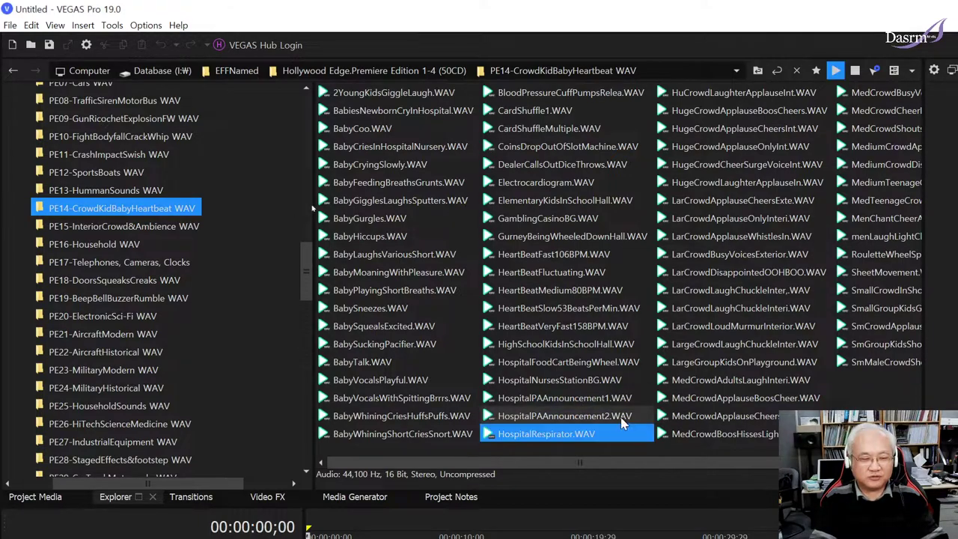
- Preview HuCrowdLaughterApplauseInt, HugeCrowdApplauseBoosCheers, ApplauseCheersInt, ApplauseOnlyInt, CheerSurgeVoiceInt and LaughterApplauseIn
{"action": "left_click", "coordinate": [772, 93]}
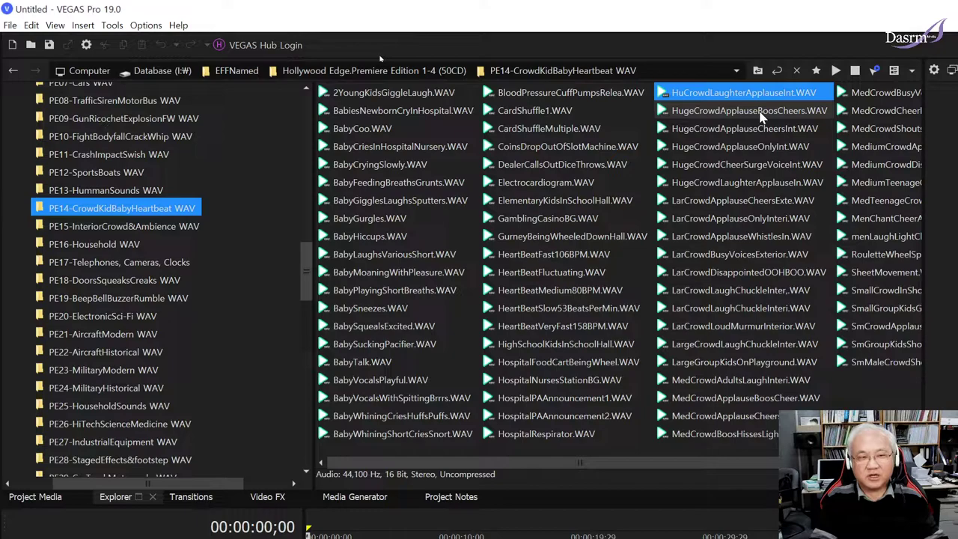
{"action": "left_click", "coordinate": [762, 112]}
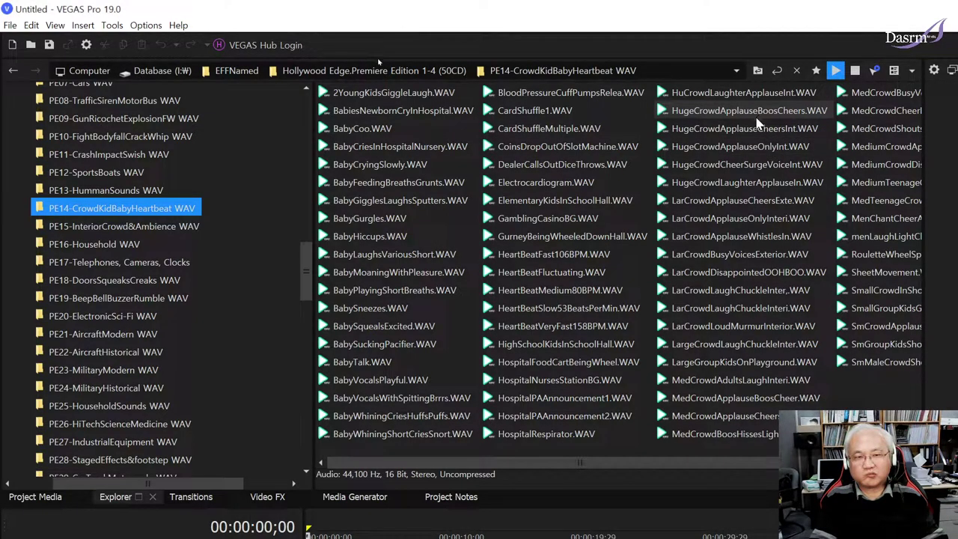
{"action": "left_click", "coordinate": [764, 145]}
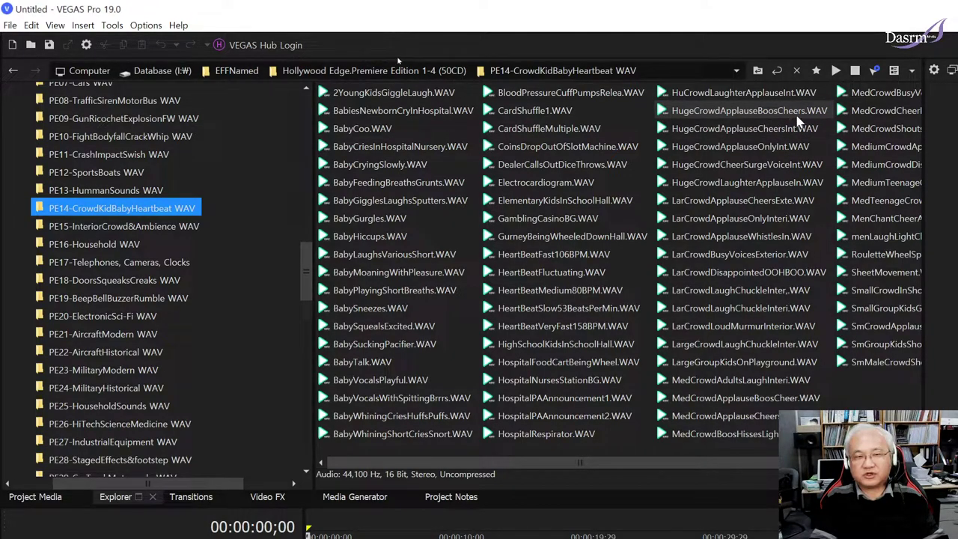
{"action": "left_click", "coordinate": [752, 114]}
{"action": "left_click", "coordinate": [752, 130]}
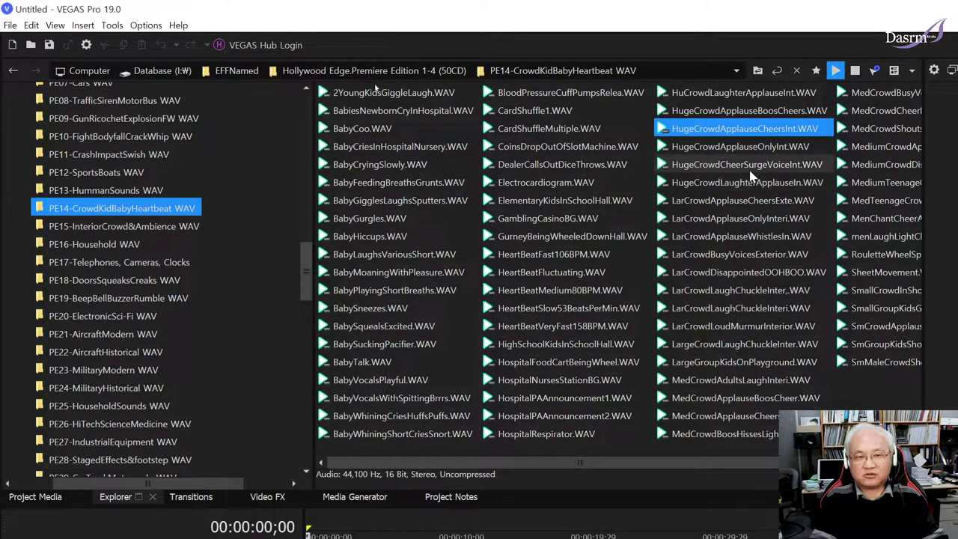
{"action": "left_click", "coordinate": [755, 148]}
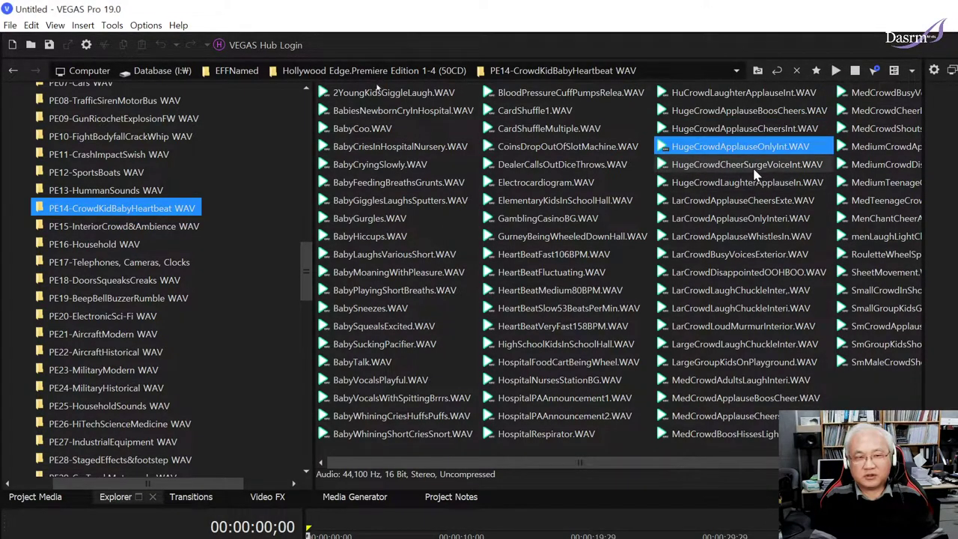
{"action": "left_click", "coordinate": [776, 149]}
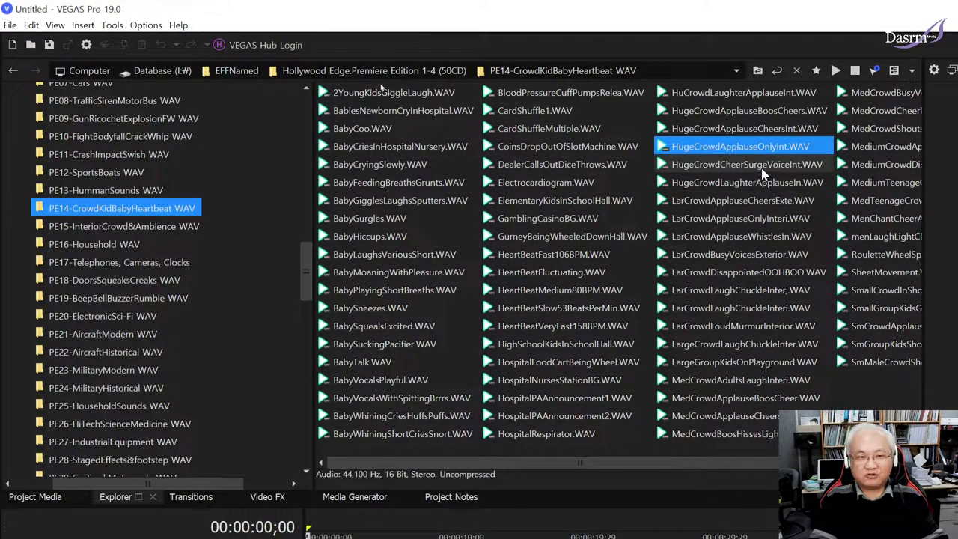
{"action": "left_click", "coordinate": [763, 167]}
{"action": "left_click", "coordinate": [764, 183]}
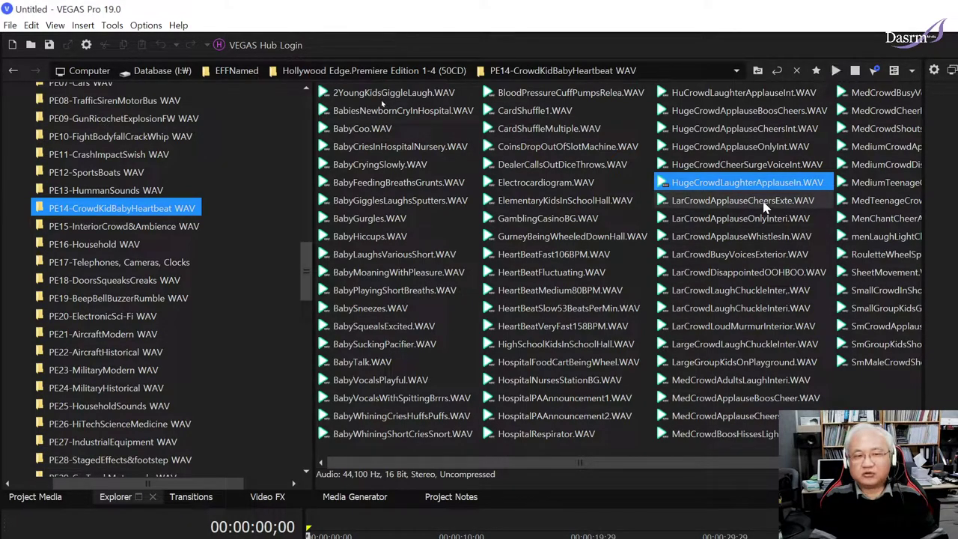
- Replay HugeCrowdLaughterApplauseIn, then preview the LarCrowd applause, busy-voices, disappointed and first LaughChuckle files
{"action": "key", "text": "space"}
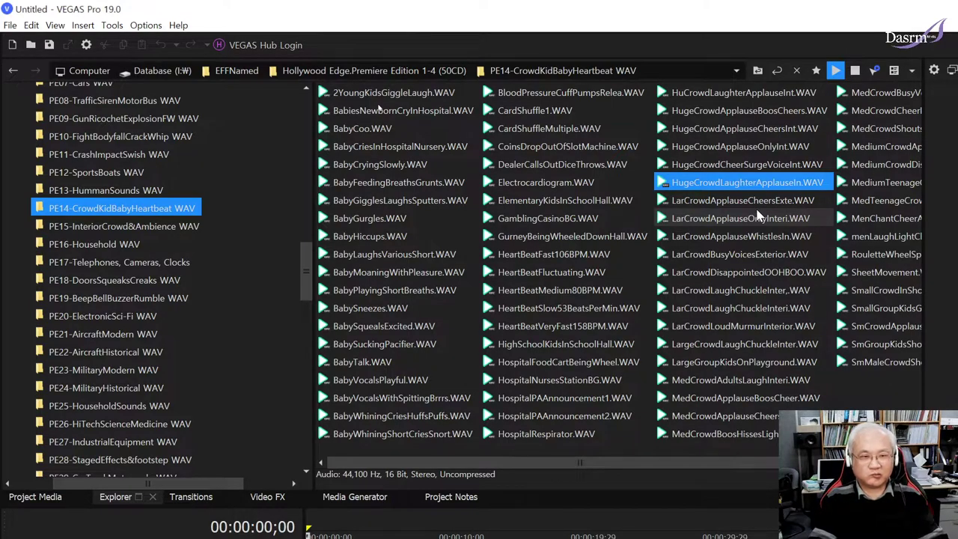
{"action": "left_click", "coordinate": [757, 206]}
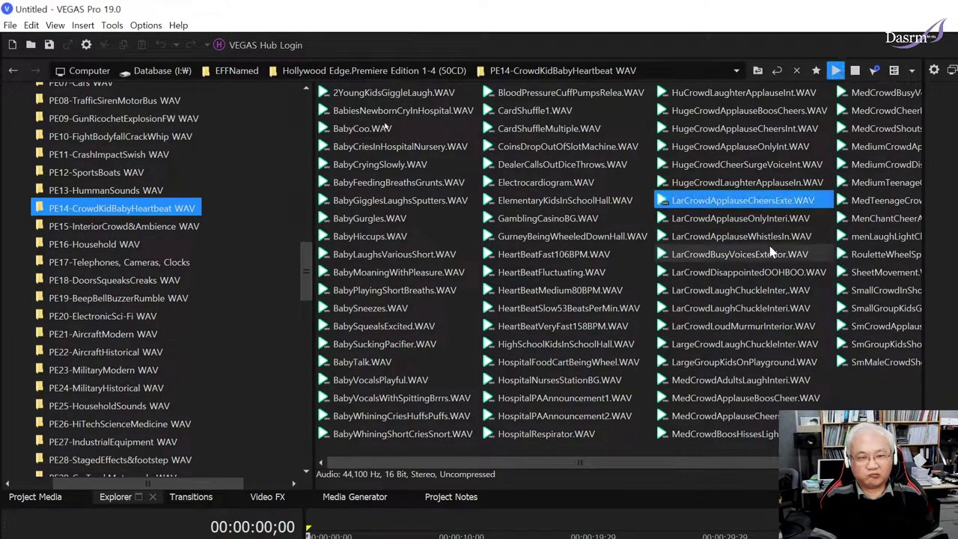
{"action": "left_click", "coordinate": [767, 219]}
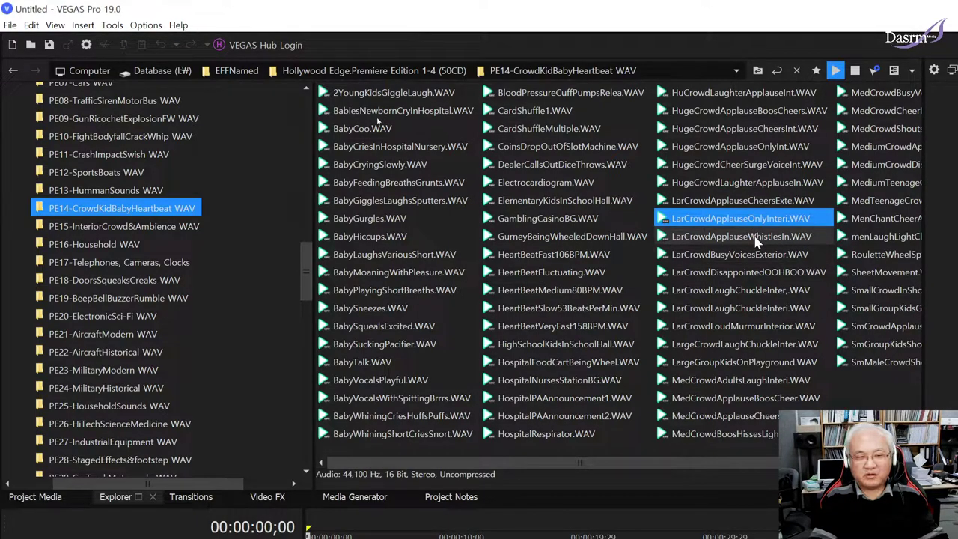
{"action": "left_click", "coordinate": [762, 240]}
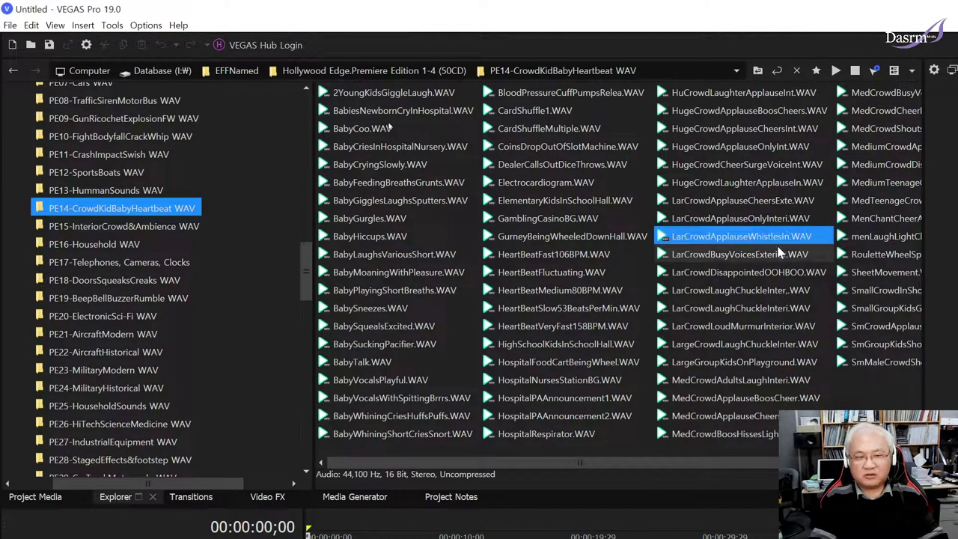
{"action": "left_click", "coordinate": [771, 244]}
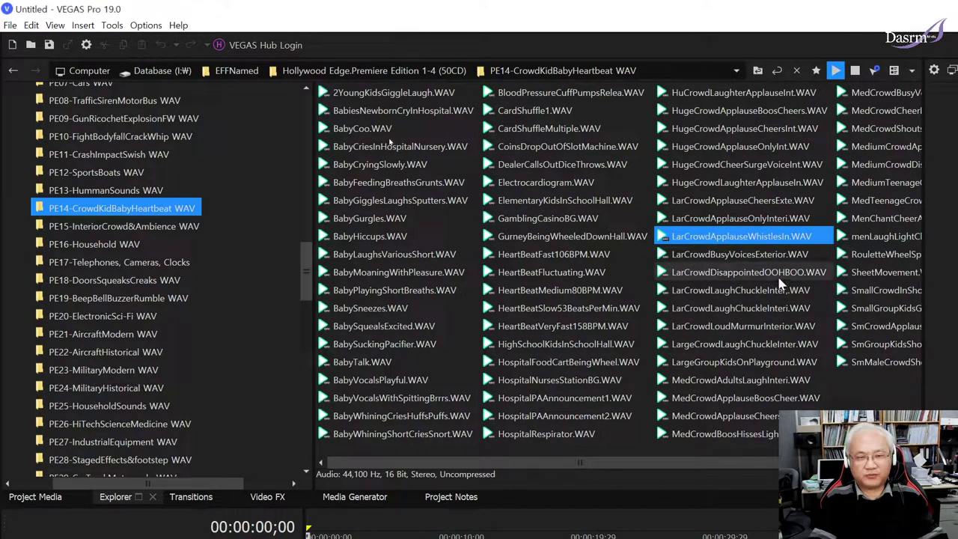
{"action": "left_click", "coordinate": [748, 255]}
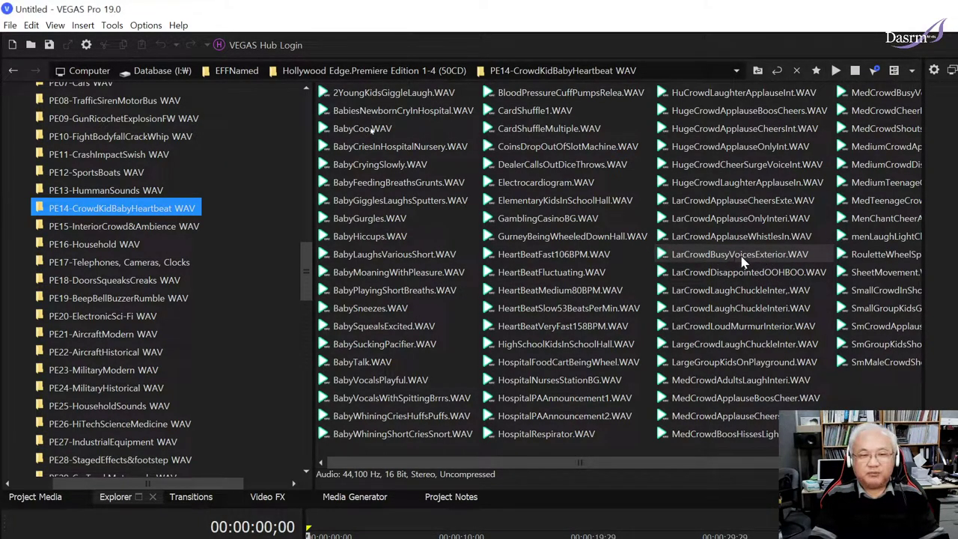
{"action": "left_click", "coordinate": [742, 261]}
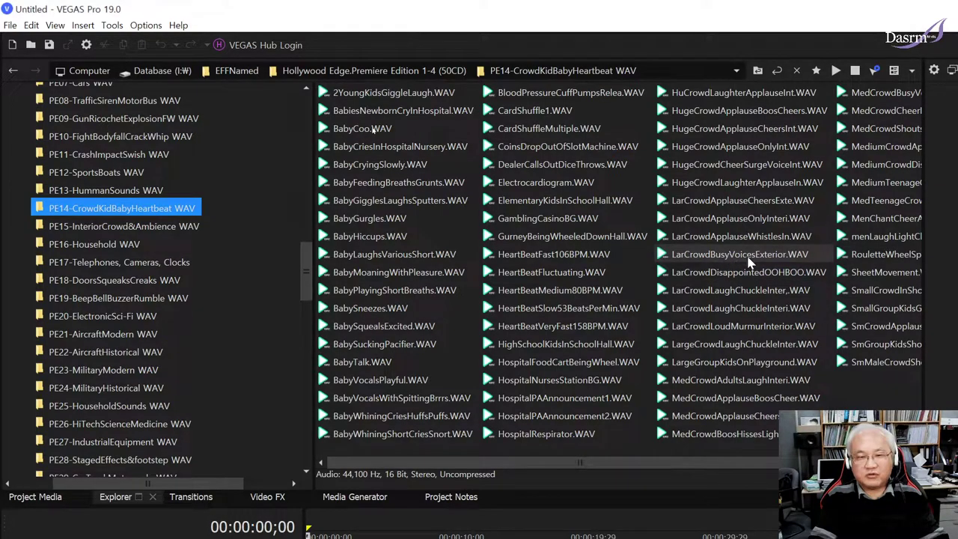
{"action": "left_click", "coordinate": [737, 267]}
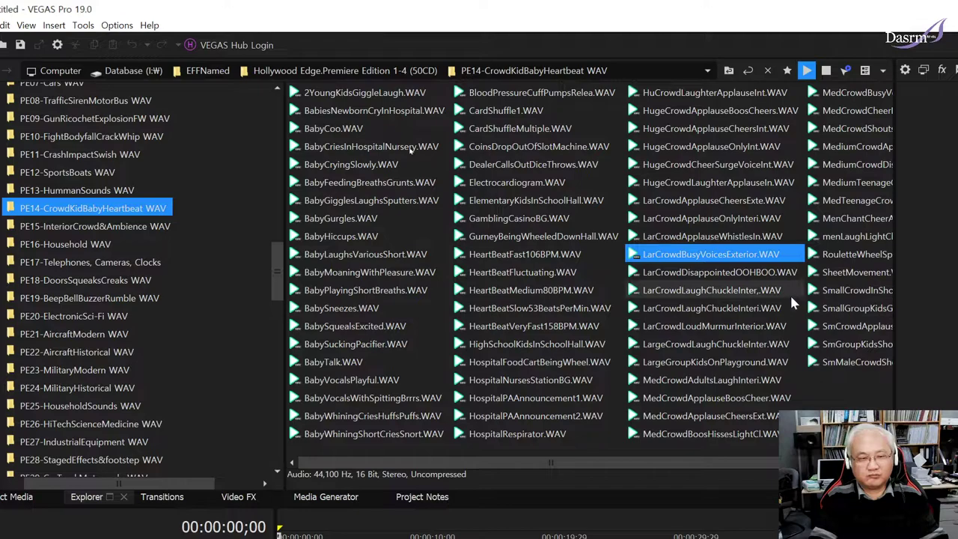
{"action": "left_click", "coordinate": [700, 273]}
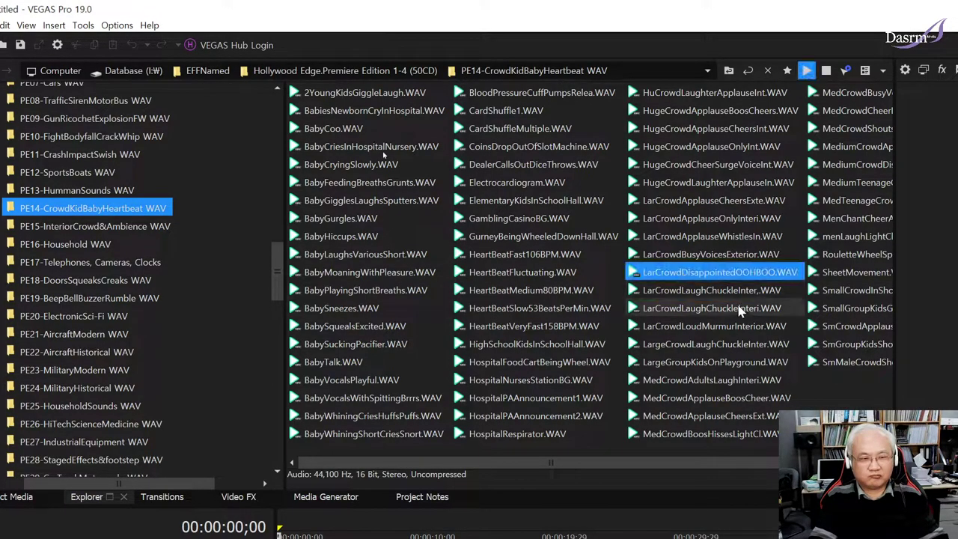
{"action": "left_click", "coordinate": [708, 292]}
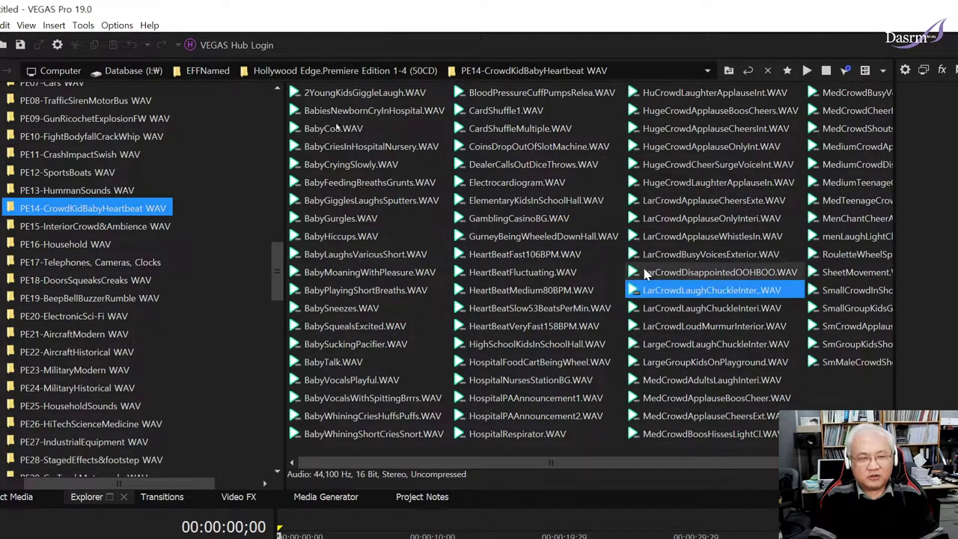
- Preview MedCrowdAdultsLaughInteri, ApplauseBoosCheer, ApplauseCheersExt, BusyVoicesInterio and CheerLightClapsEx
{"action": "left_click", "coordinate": [687, 382]}
{"action": "left_click", "coordinate": [713, 387]}
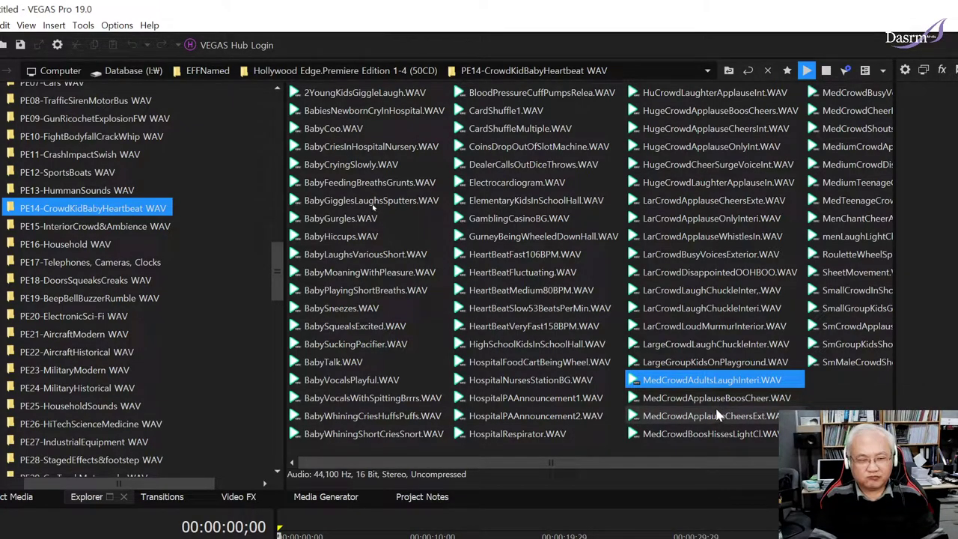
{"action": "left_click", "coordinate": [720, 408]}
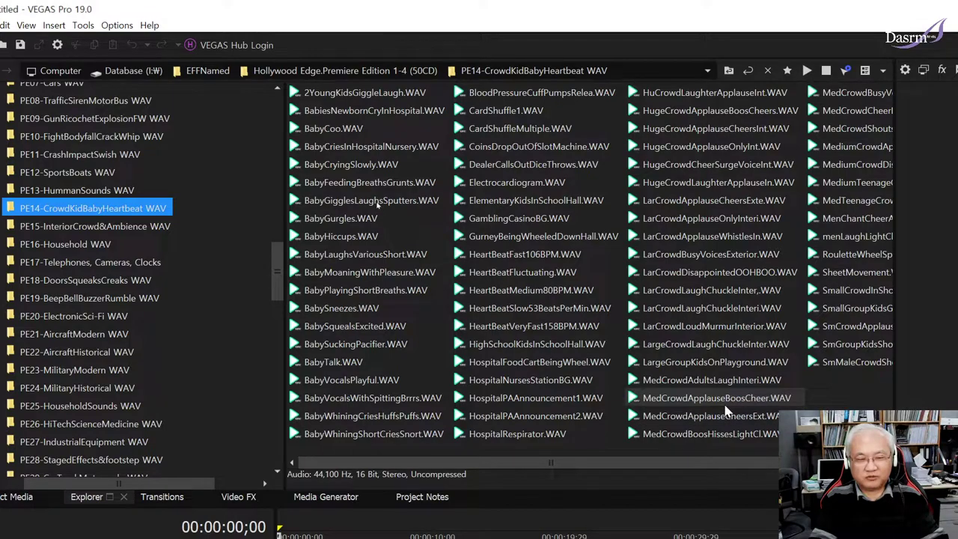
{"action": "left_click", "coordinate": [732, 406]}
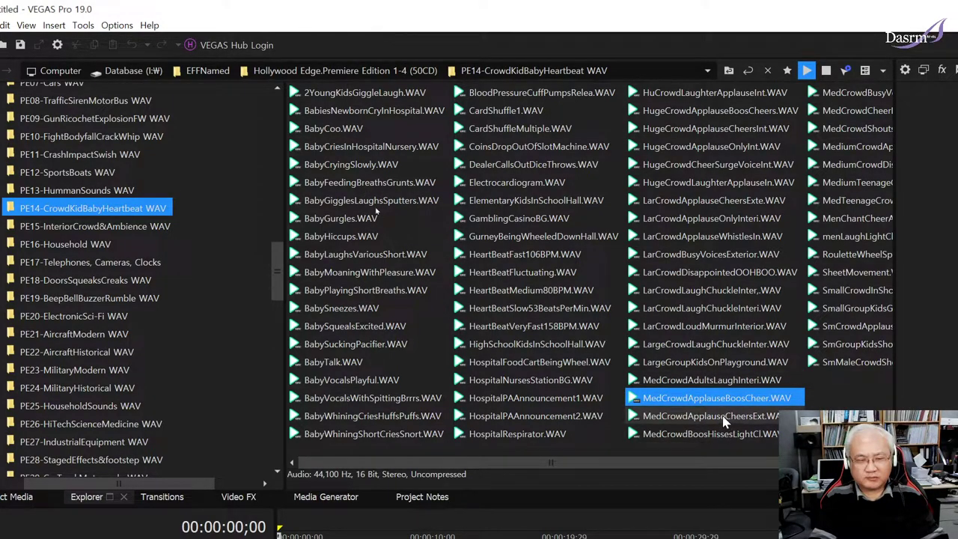
{"action": "left_click", "coordinate": [730, 422]}
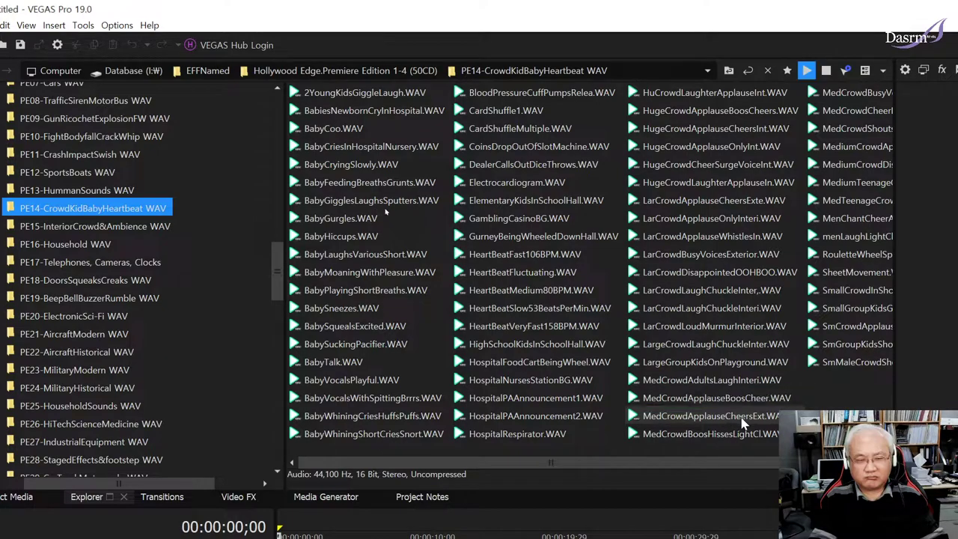
{"action": "left_click", "coordinate": [741, 419]}
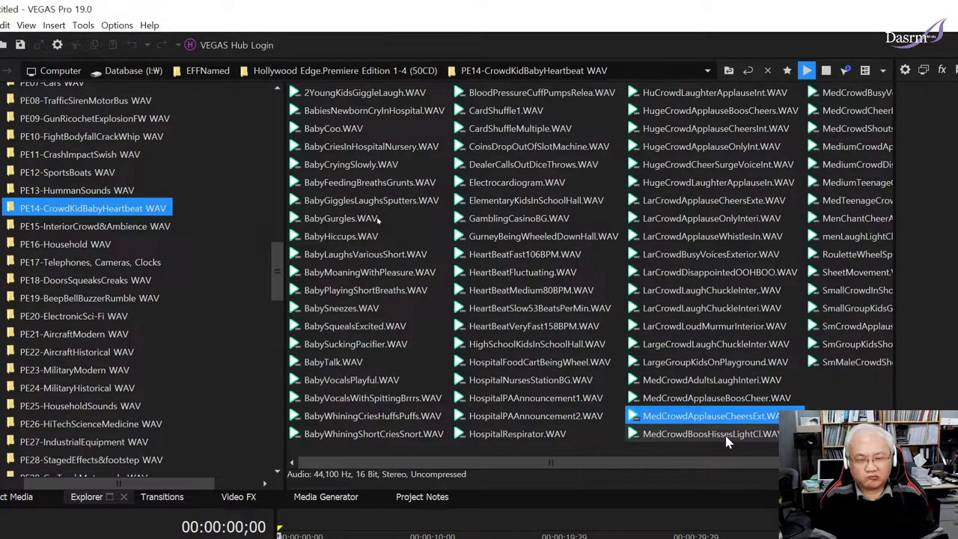
{"action": "left_click", "coordinate": [726, 439]}
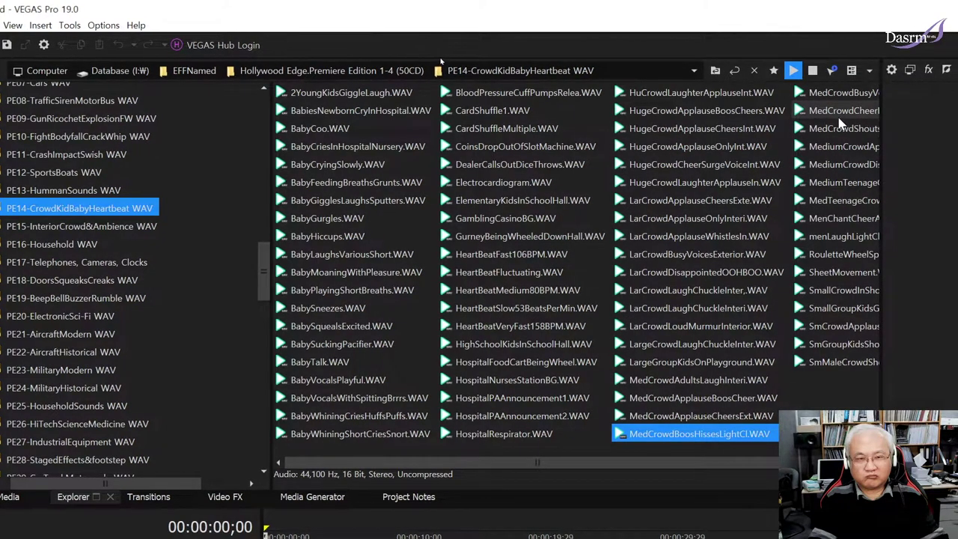
{"action": "left_click", "coordinate": [840, 96]}
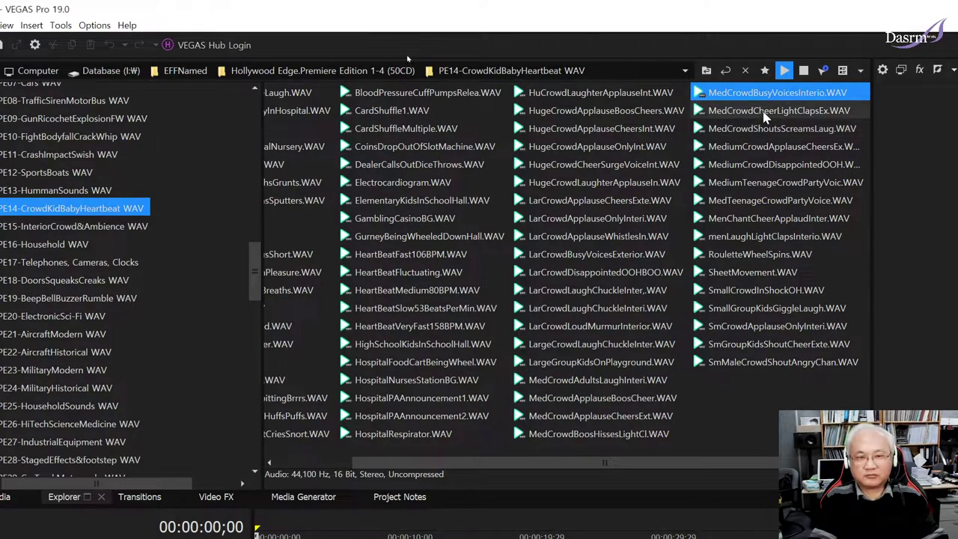
{"action": "left_click", "coordinate": [765, 114]}
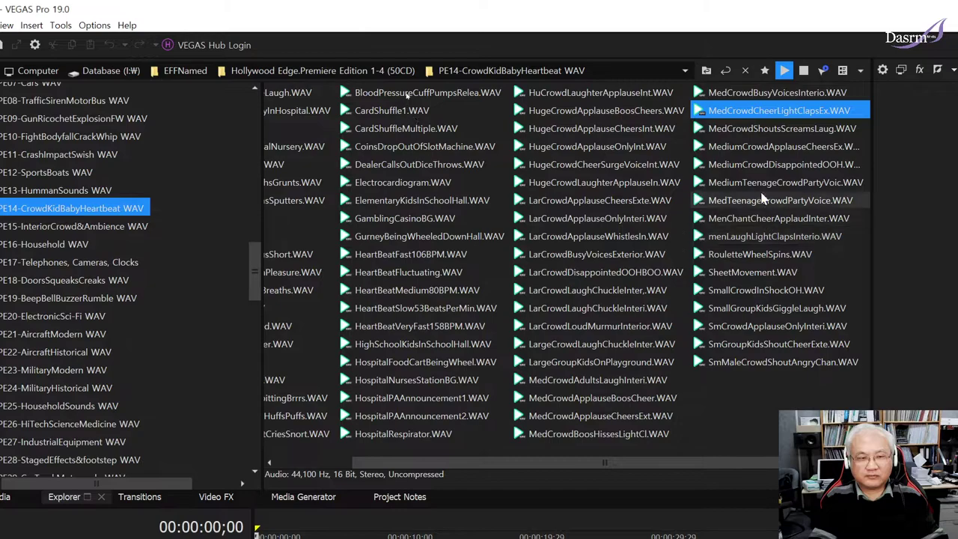
{"action": "left_click", "coordinate": [314, 464]}
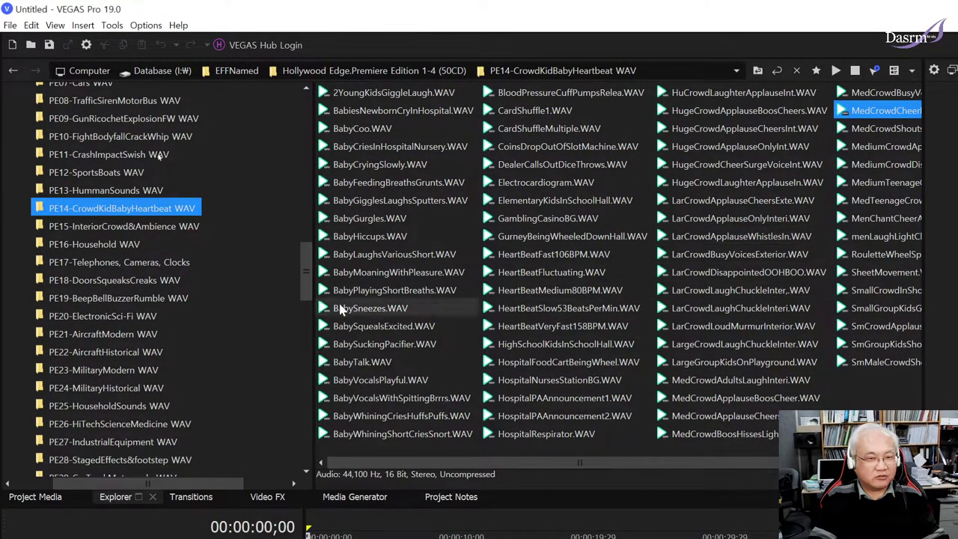
- Open PE15-InteriorCrowd&Ambience and preview the Auditorium murmur, busy voice, BarBG5 and BarBG30 files
{"action": "left_click", "coordinate": [138, 228]}
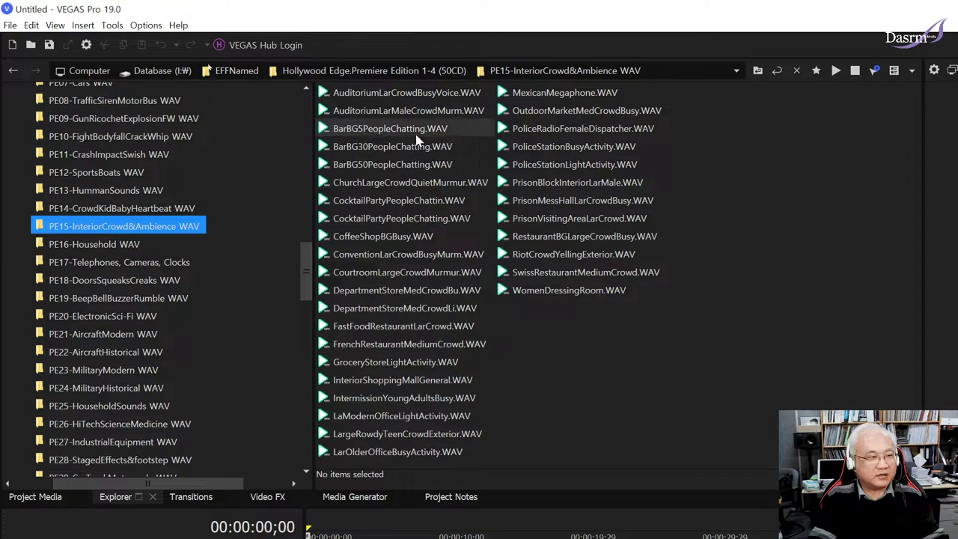
{"action": "left_click", "coordinate": [416, 111]}
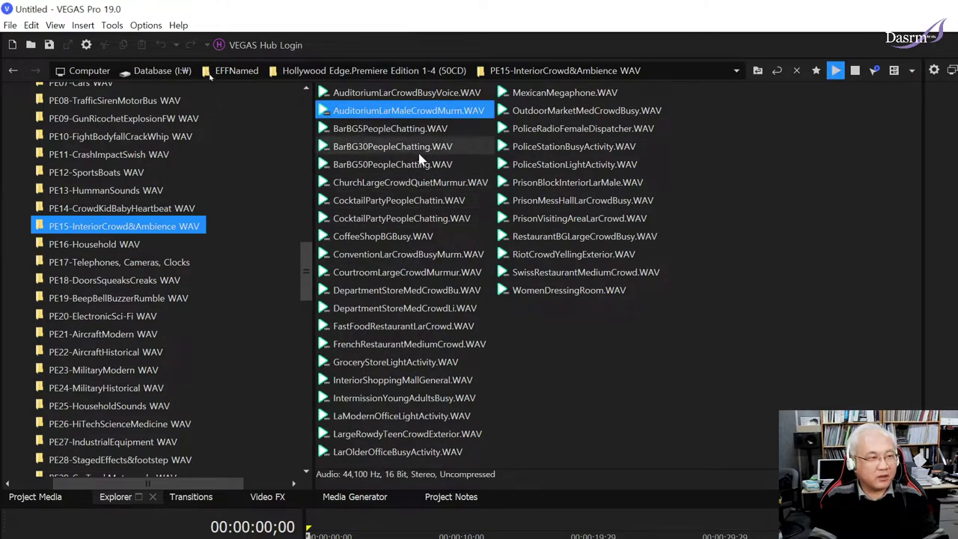
{"action": "left_click", "coordinate": [422, 95]}
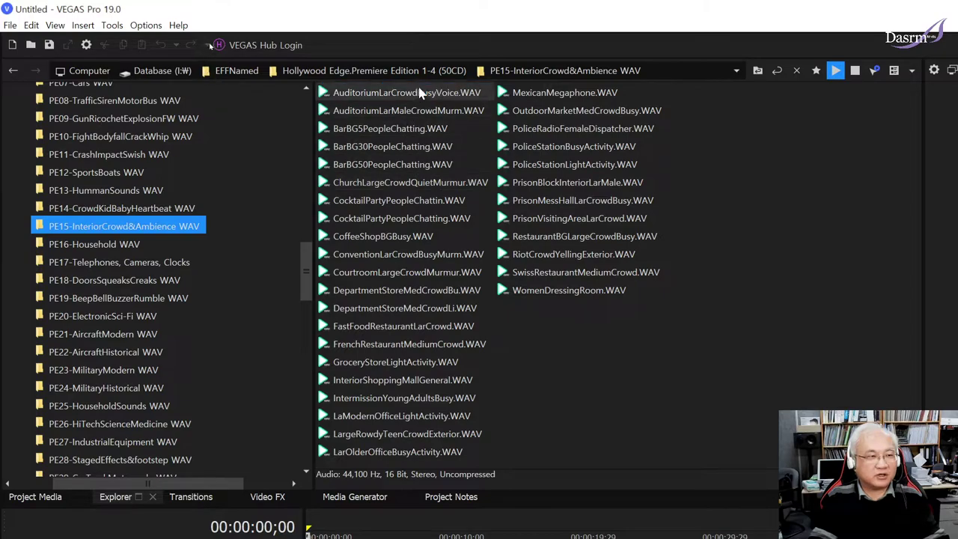
{"action": "left_click", "coordinate": [448, 101]}
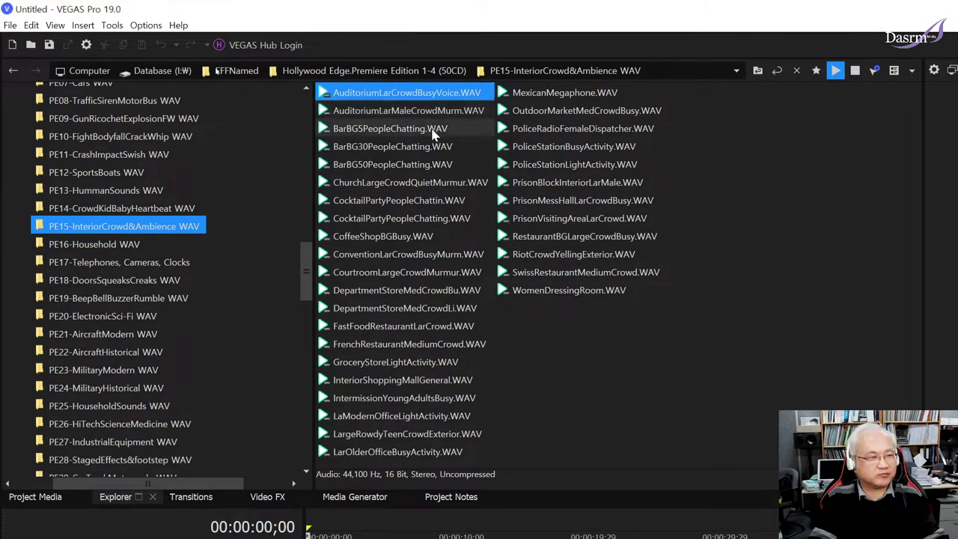
{"action": "left_click", "coordinate": [413, 128]}
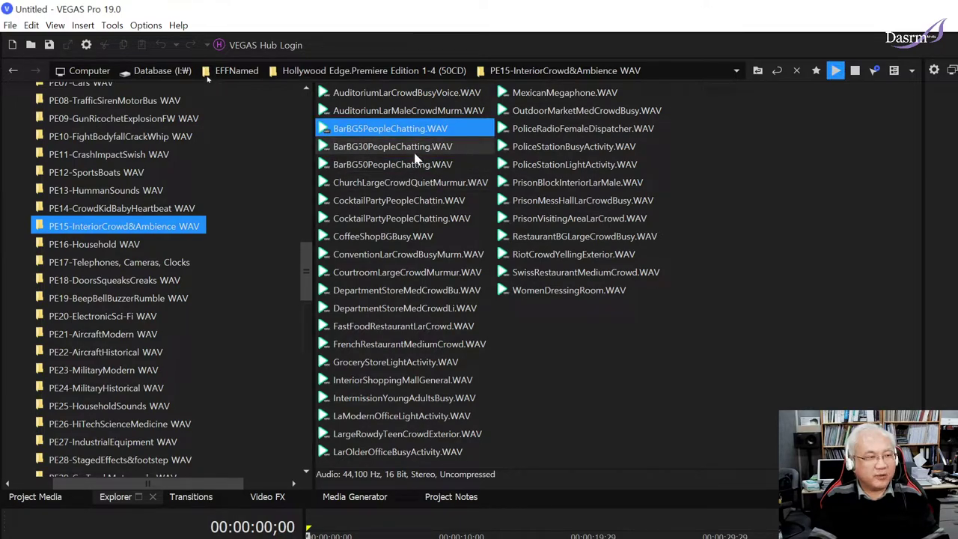
{"action": "left_click", "coordinate": [368, 131], "text": "ctrl"}
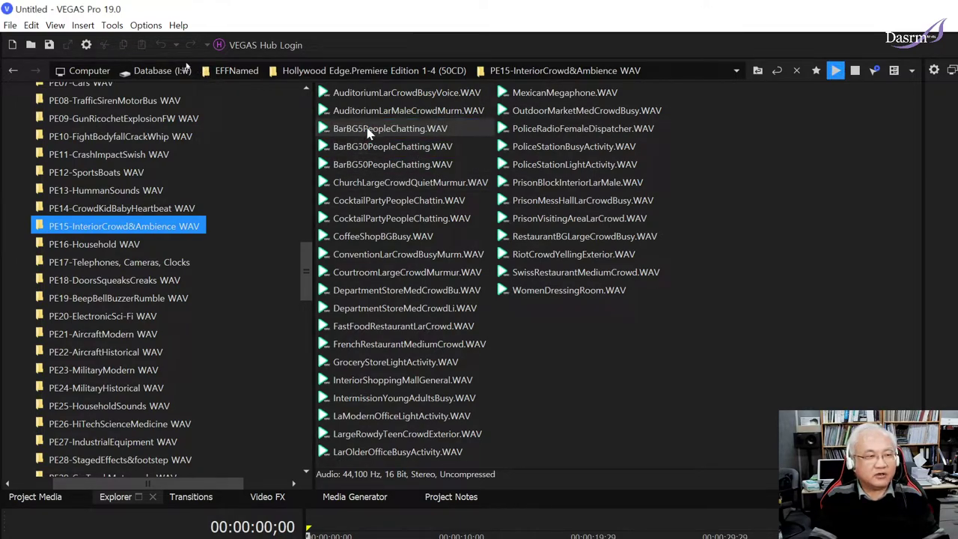
{"action": "left_click", "coordinate": [410, 134]}
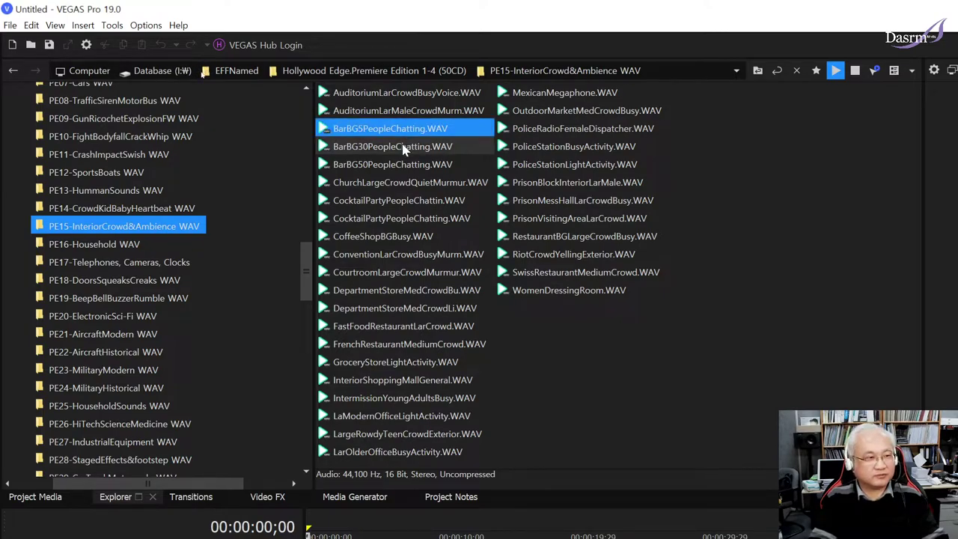
{"action": "left_click", "coordinate": [403, 147]}
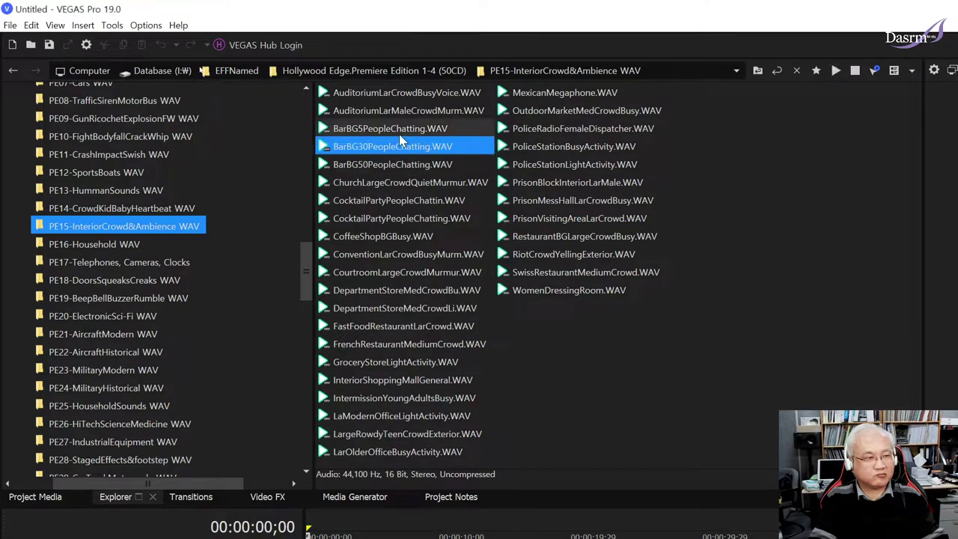
- Preview BarBG50PeopleChatting, cancelling an accidental rename, then ChurchLargeCrowdQuietMurmur and CocktailPartyPeopleChatting
{"action": "left_click", "coordinate": [378, 166]}
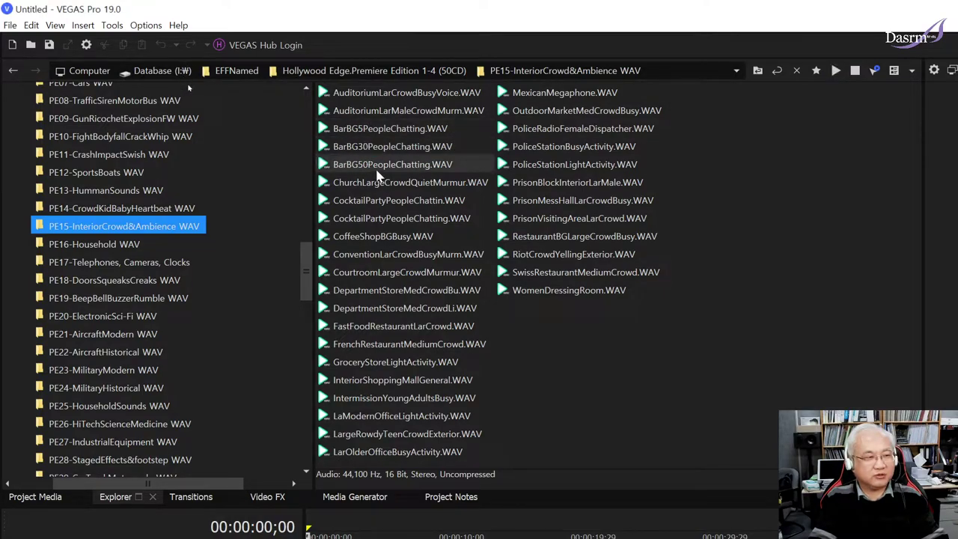
{"action": "left_click", "coordinate": [399, 166]}
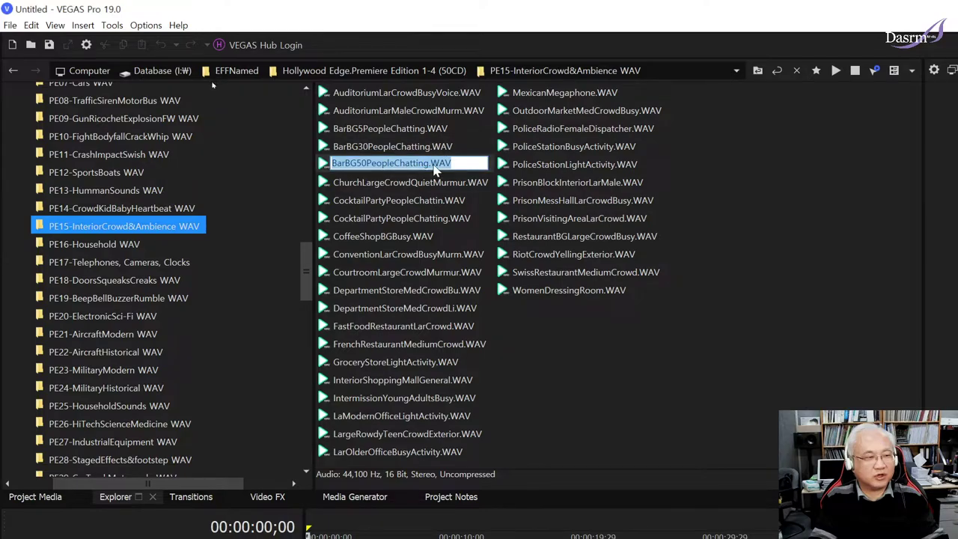
{"action": "left_click", "coordinate": [419, 155]}
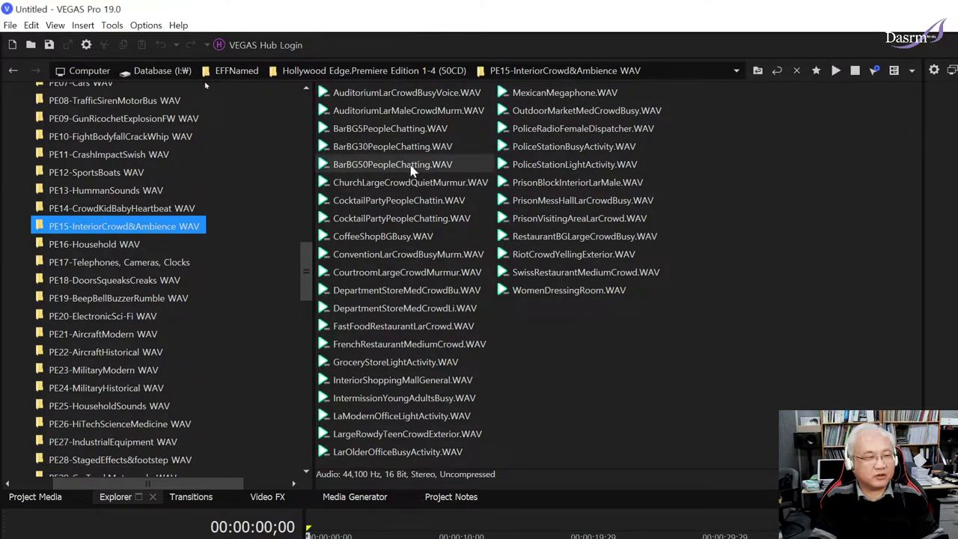
{"action": "left_click", "coordinate": [417, 166]}
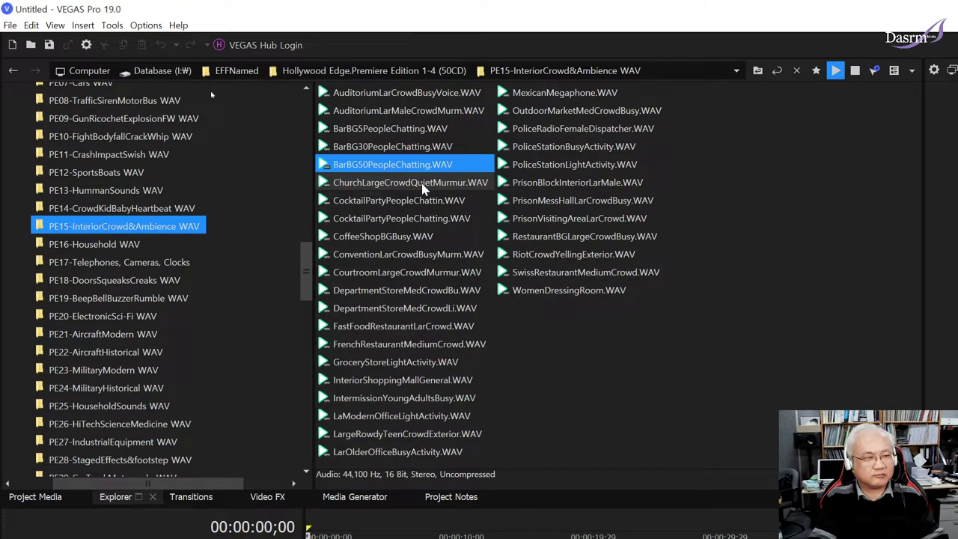
{"action": "left_click", "coordinate": [423, 185]}
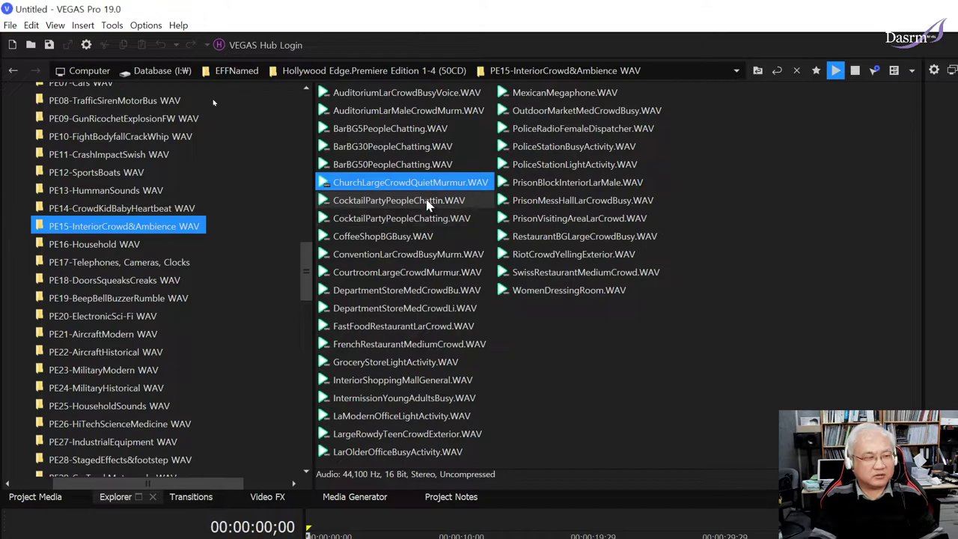
{"action": "key", "text": "Down"}
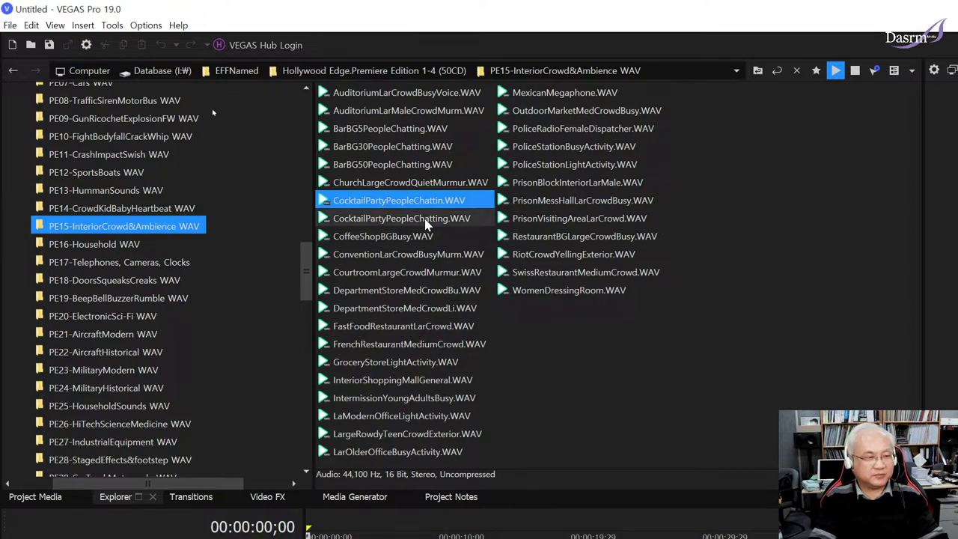
{"action": "left_click", "coordinate": [425, 221]}
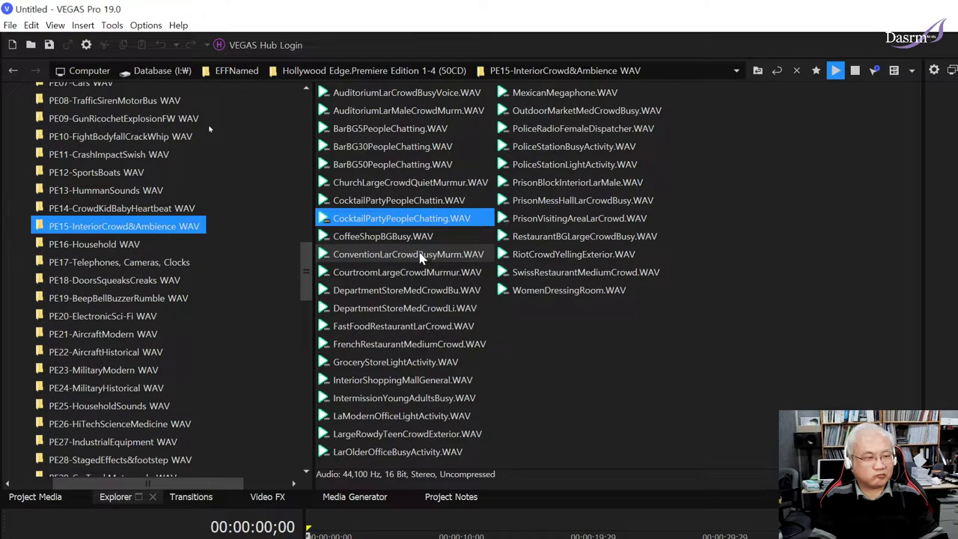
- Preview CoffeeShopBGBusy, ConventionLarCrowd, DepartmentStore, FastFoodRestaurant, FrenchRestaurant, Intermission and PoliceRadioFemaleDispatcher
{"action": "left_click", "coordinate": [433, 240]}
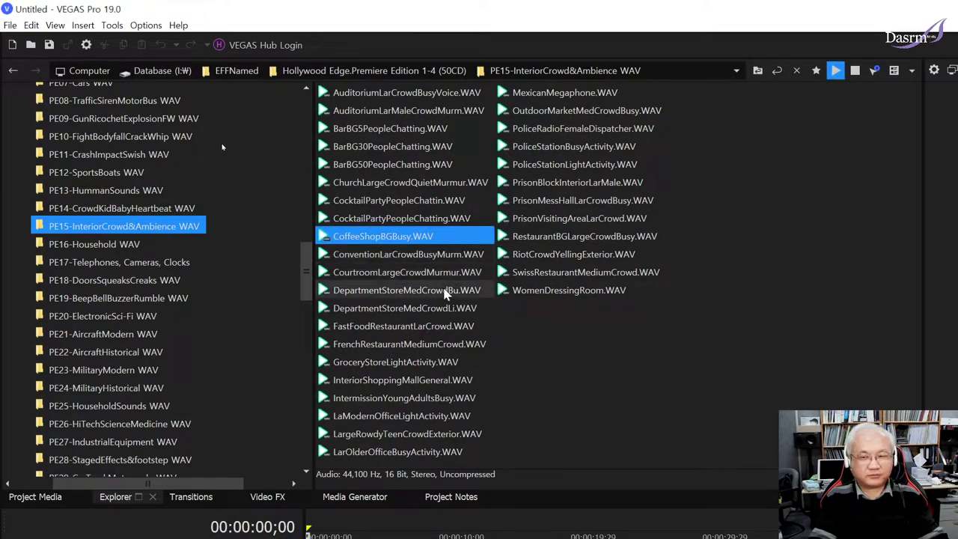
{"action": "left_click", "coordinate": [432, 255]}
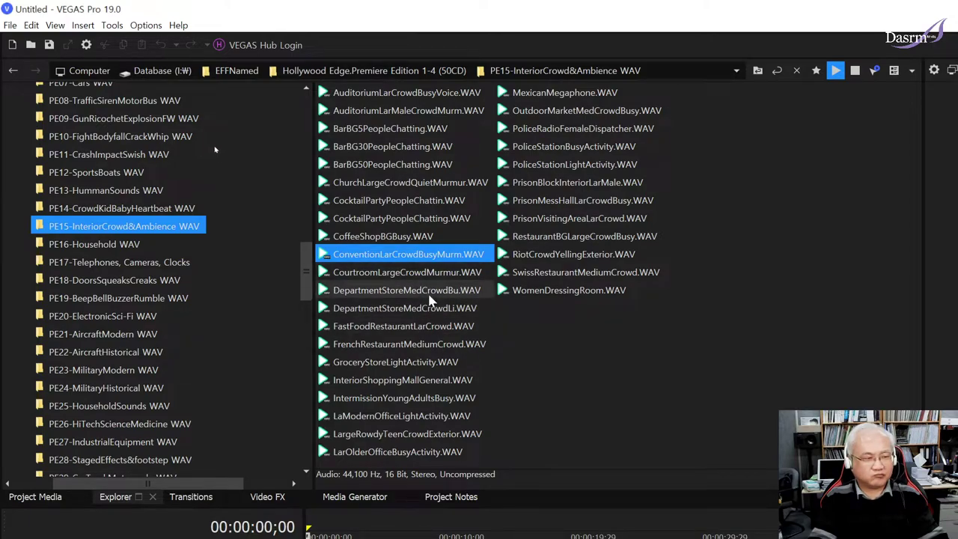
{"action": "left_click", "coordinate": [430, 298]}
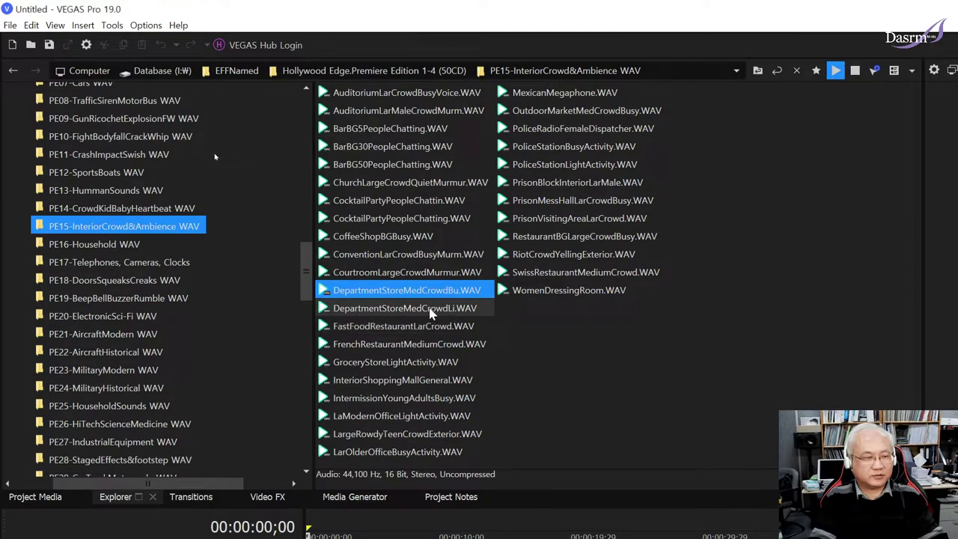
{"action": "left_click", "coordinate": [447, 327]}
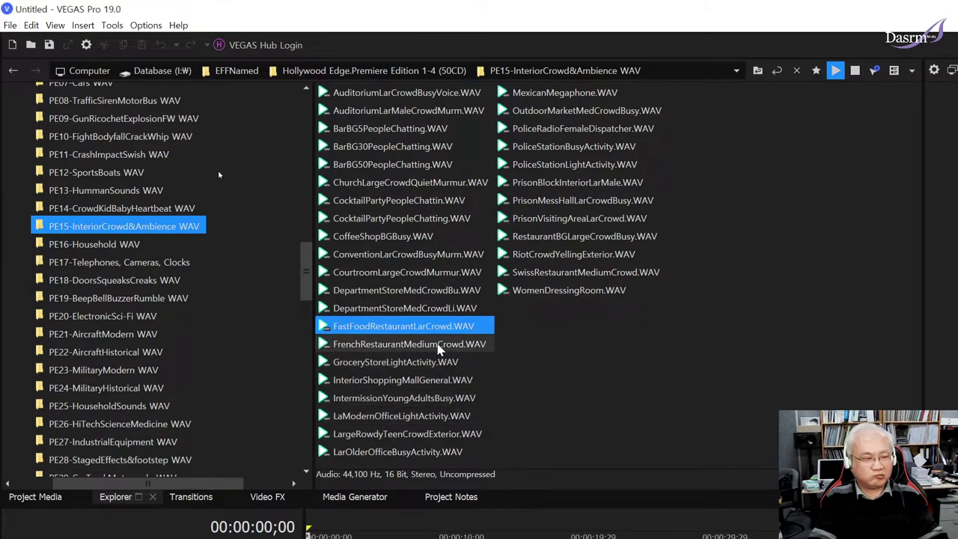
{"action": "left_click", "coordinate": [439, 345]}
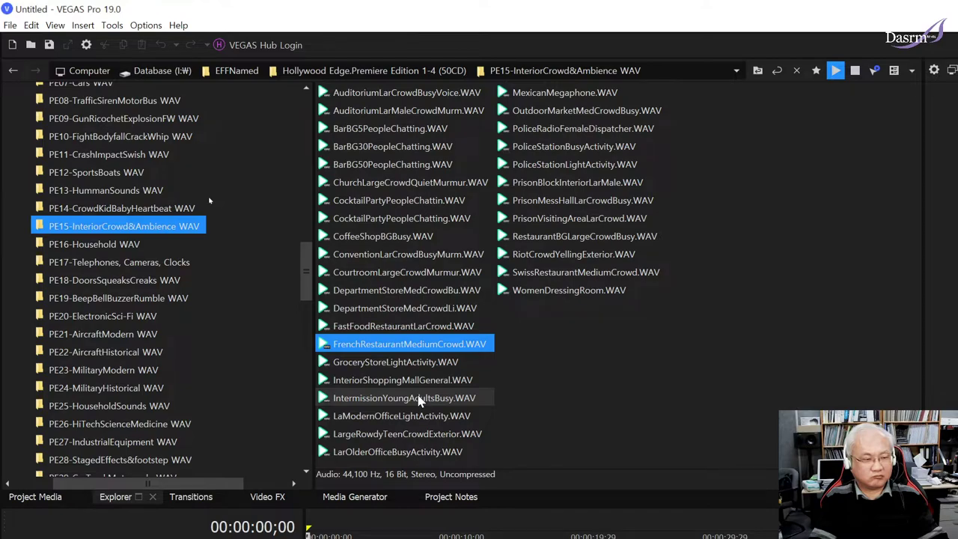
{"action": "left_click", "coordinate": [436, 401]}
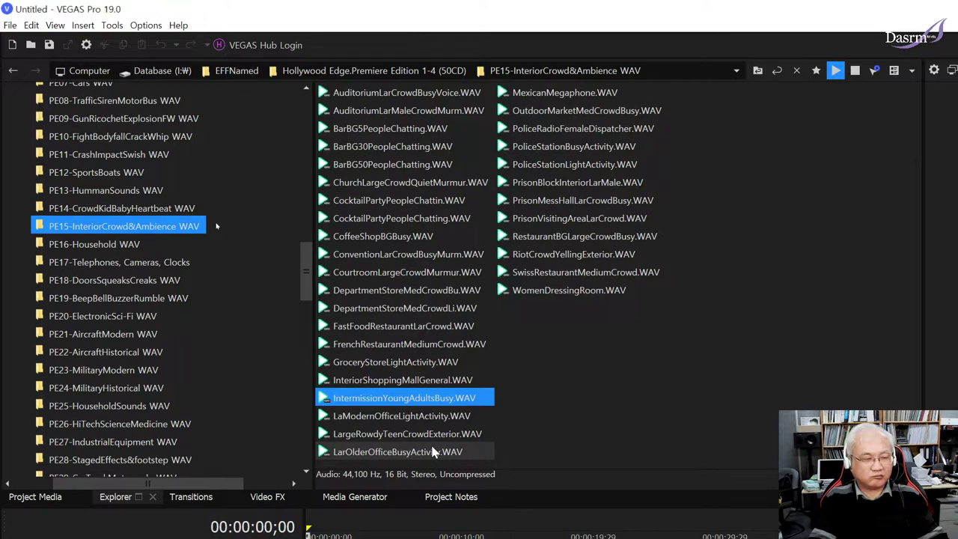
{"action": "left_click", "coordinate": [570, 131]}
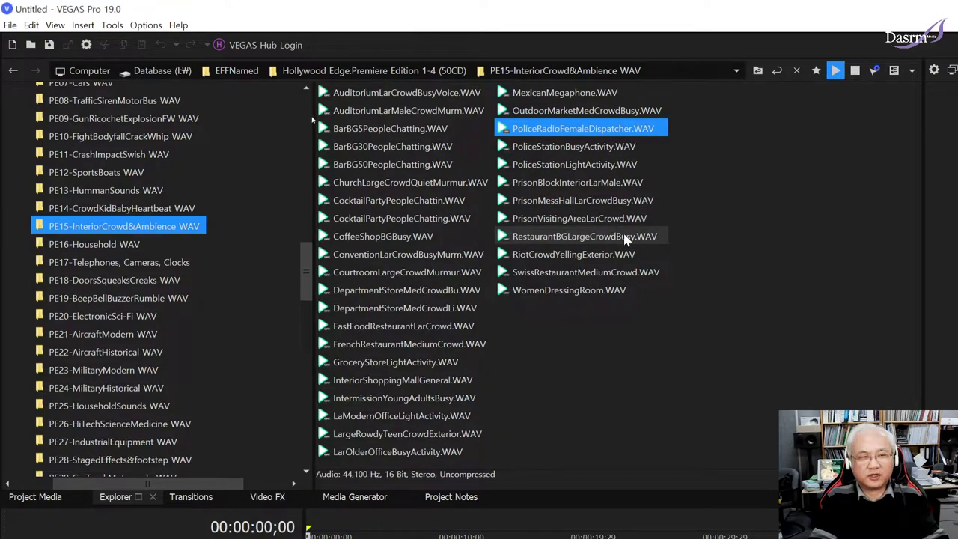
- Replay PoliceRadioFemaleDispatcher several times, then preview PoliceStationBusyActivity
{"action": "left_click", "coordinate": [614, 129], "text": "ctrl"}
{"action": "left_click", "coordinate": [612, 129]}
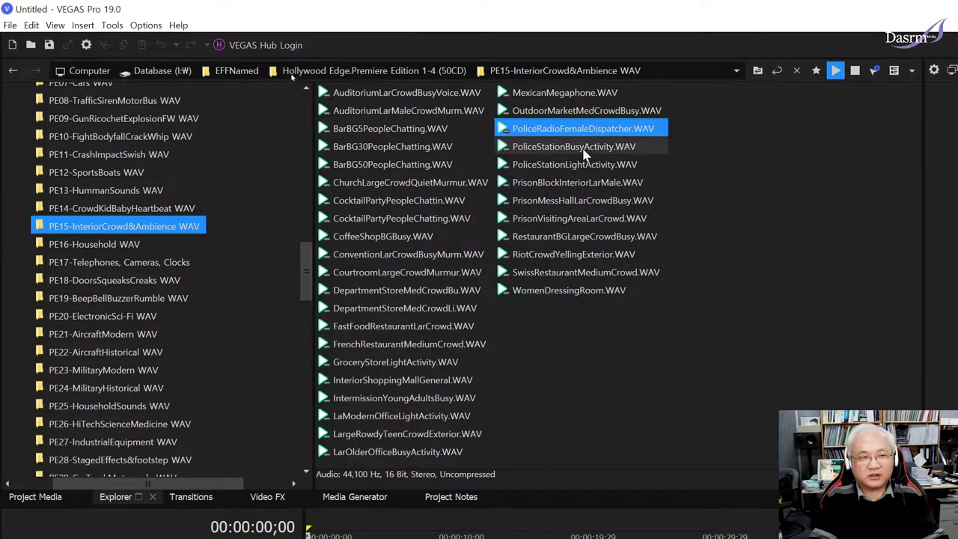
{"action": "left_click", "coordinate": [592, 134], "text": "ctrl"}
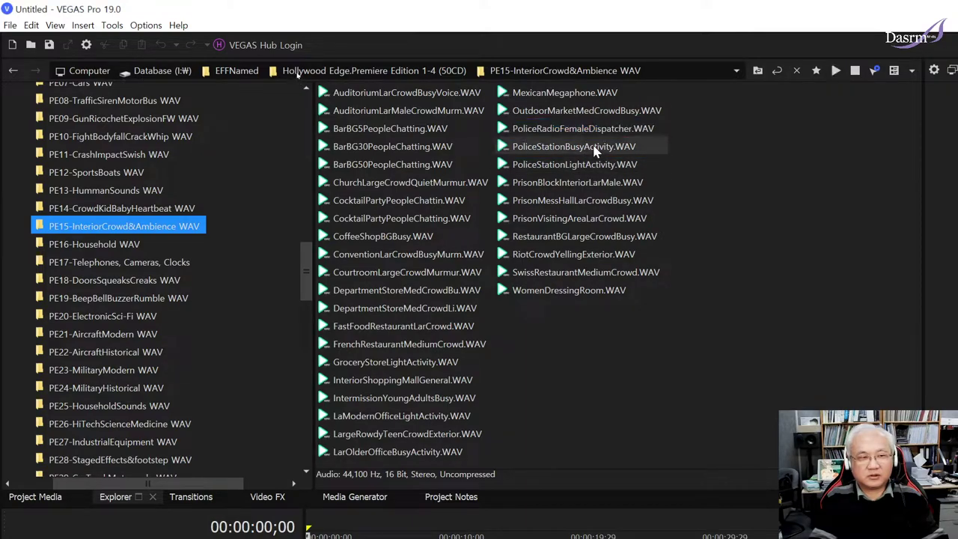
{"action": "left_click", "coordinate": [547, 132]}
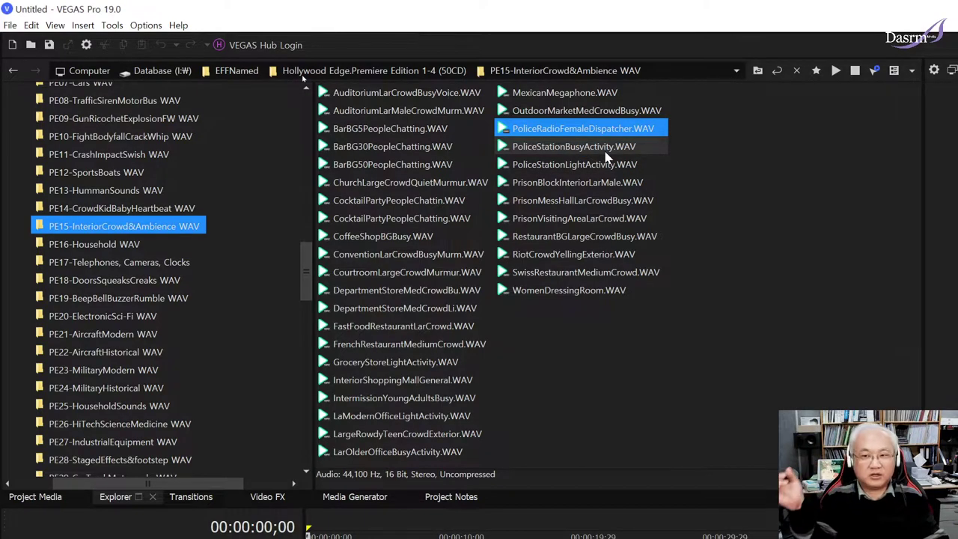
{"action": "left_click", "coordinate": [595, 148], "text": "ctrl"}
{"action": "left_click", "coordinate": [596, 149]}
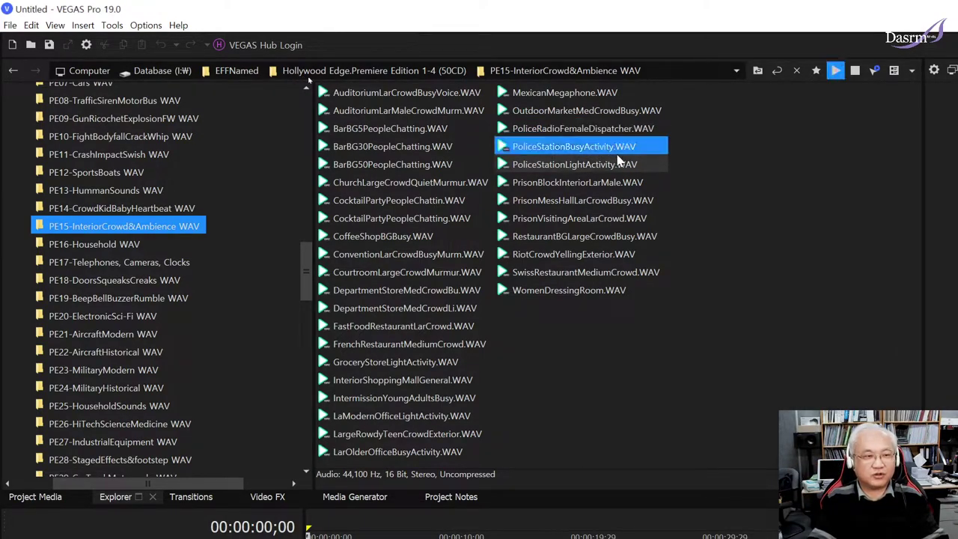
{"action": "left_click", "coordinate": [616, 154], "text": "ctrl"}
{"action": "left_click", "coordinate": [616, 152]}
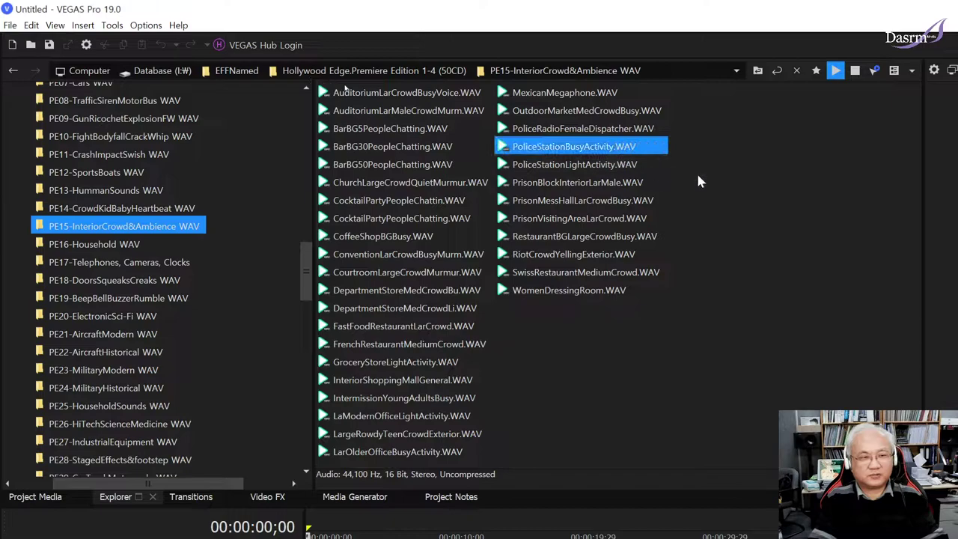
- Preview PoliceStationLightActivity through WomenDressingRoom, then open the PE16-Household WAV folder
{"action": "left_click", "coordinate": [575, 166]}
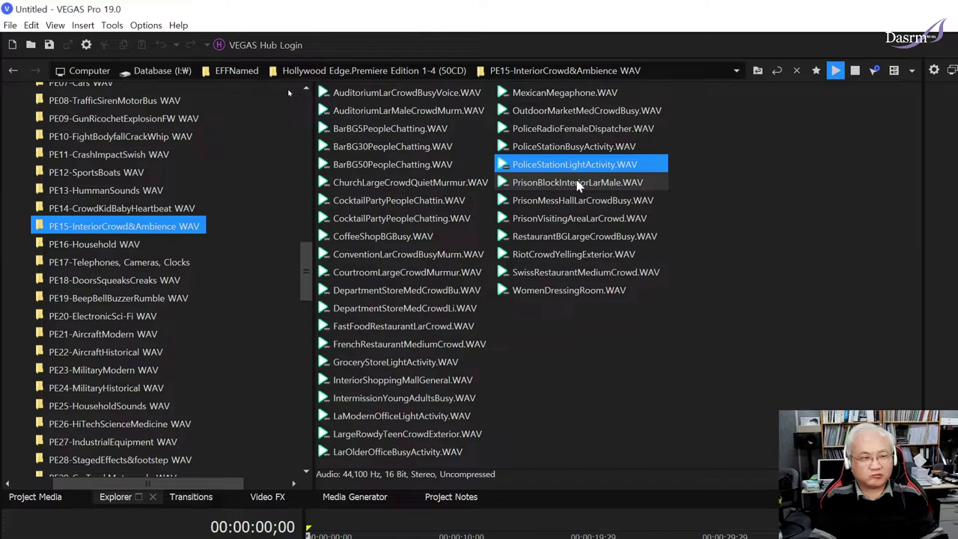
{"action": "left_click", "coordinate": [577, 183]}
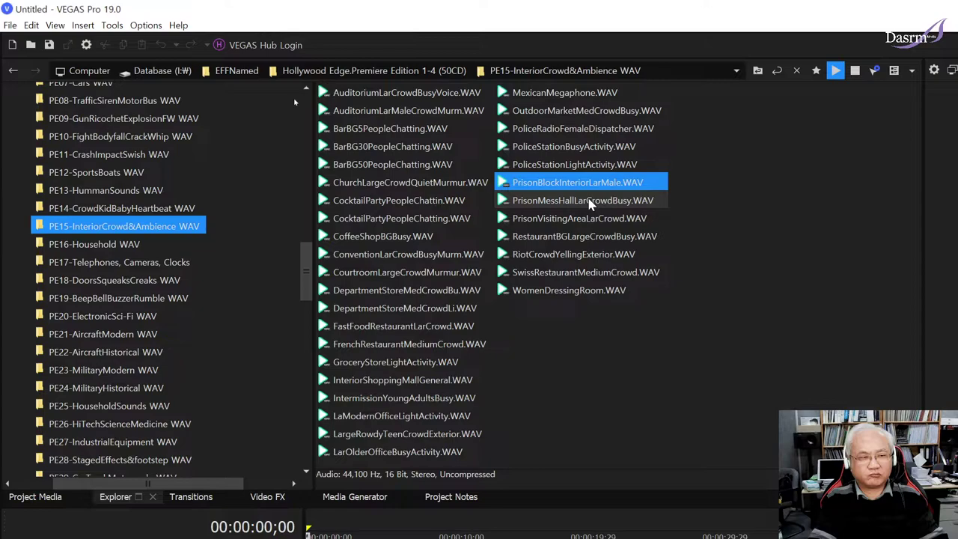
{"action": "left_click", "coordinate": [590, 203]}
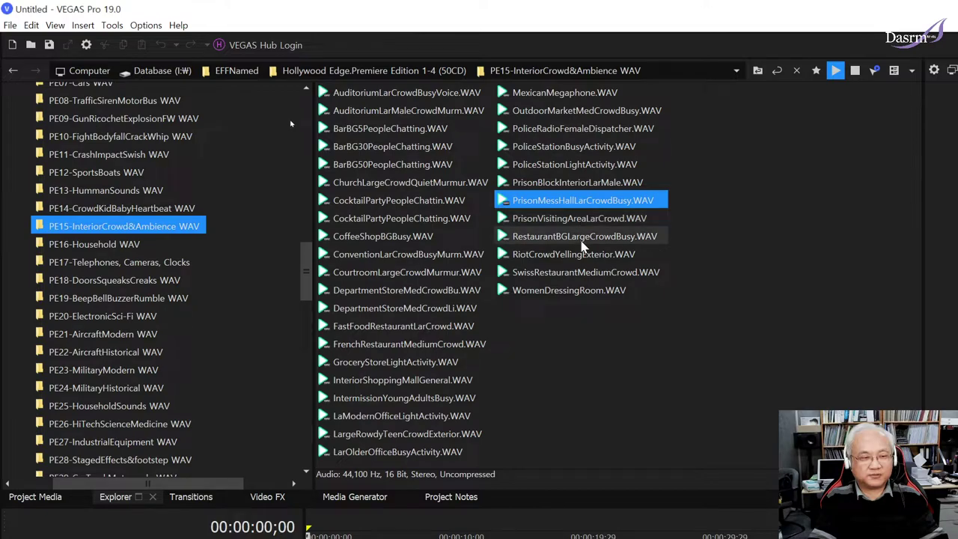
{"action": "left_click", "coordinate": [610, 276]}
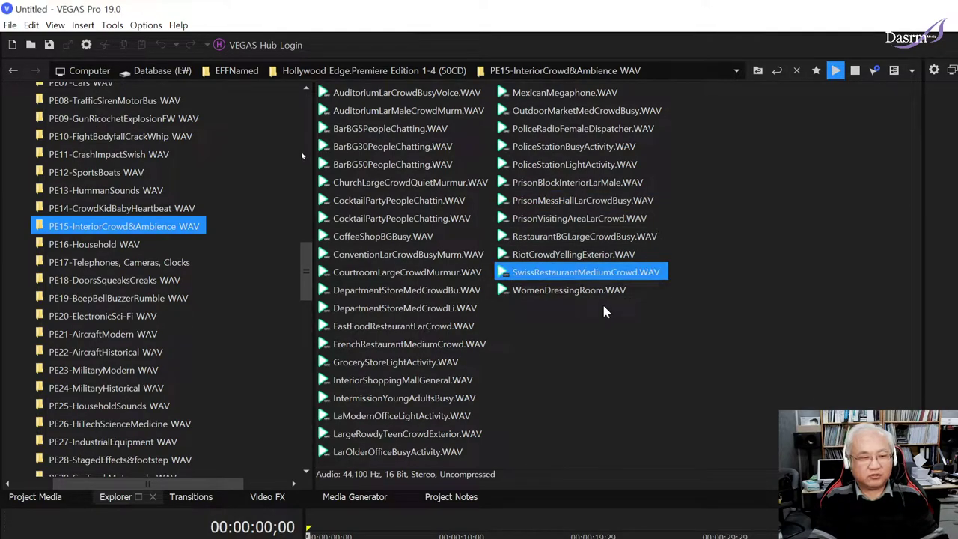
{"action": "left_click", "coordinate": [598, 297]}
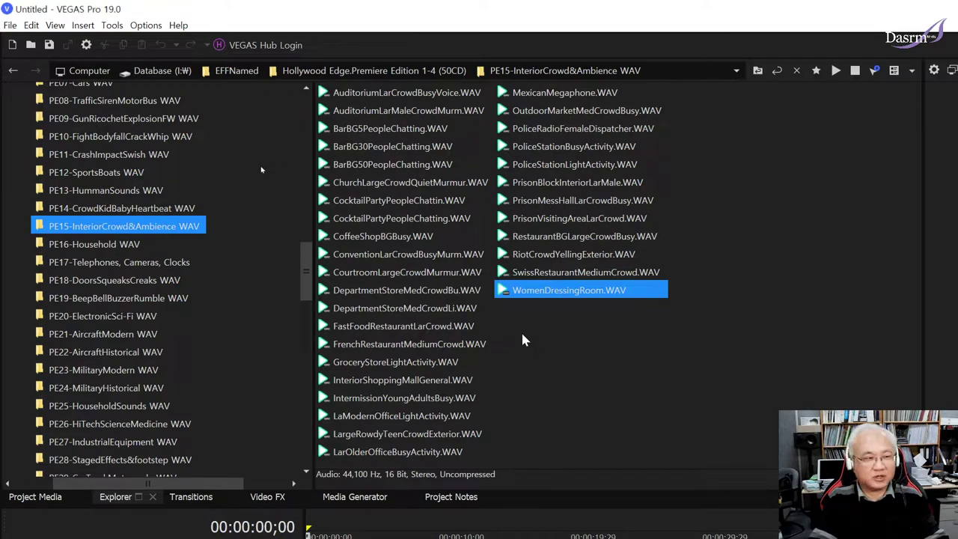
{"action": "left_click", "coordinate": [120, 249]}
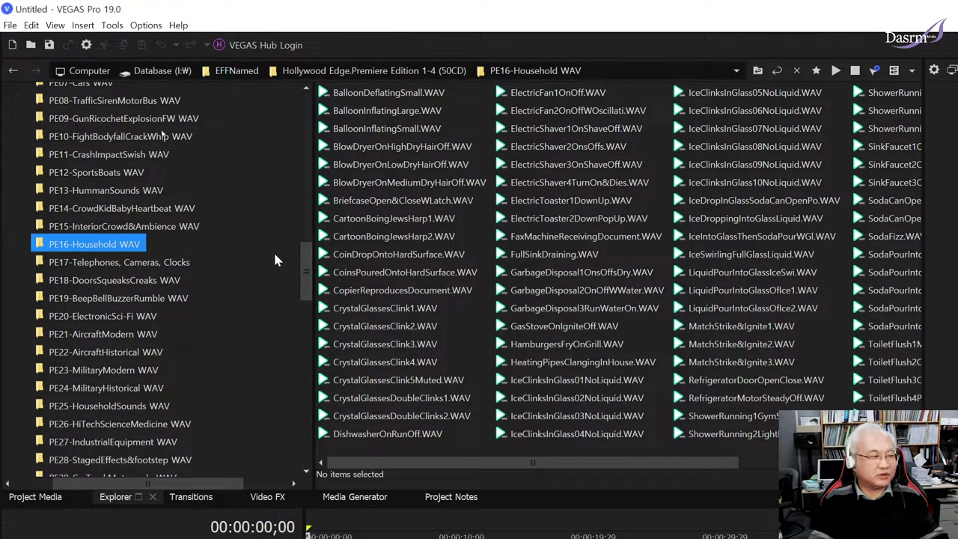
- Preview BalloonDeflatingSmall, BalloonInflatingSmall and the high and low BlowDryer clips
{"action": "left_click", "coordinate": [411, 95]}
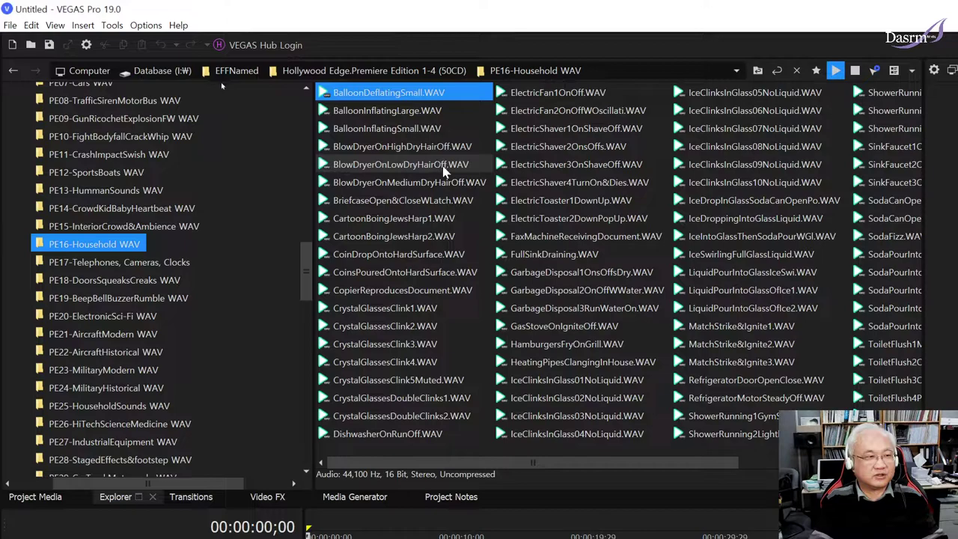
{"action": "left_click", "coordinate": [426, 135]}
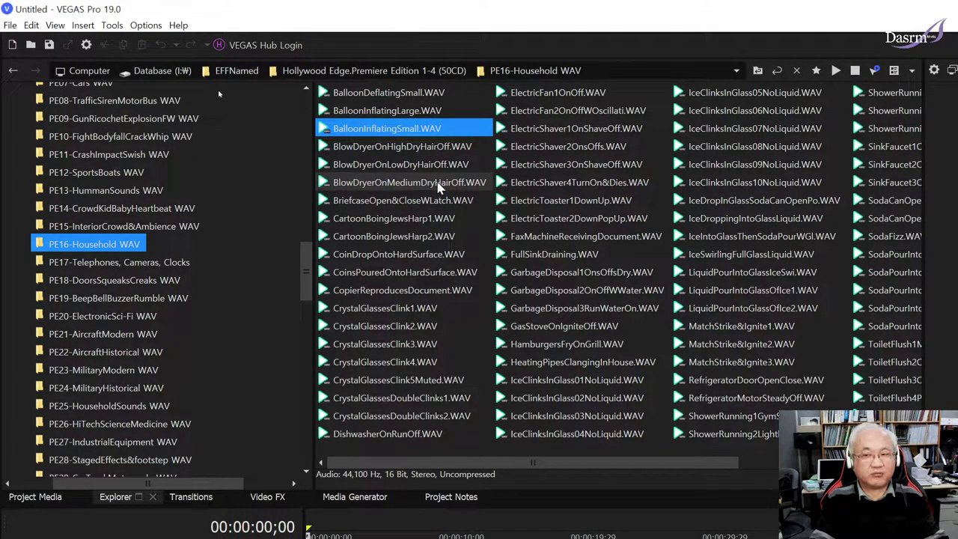
{"action": "left_click", "coordinate": [403, 154]}
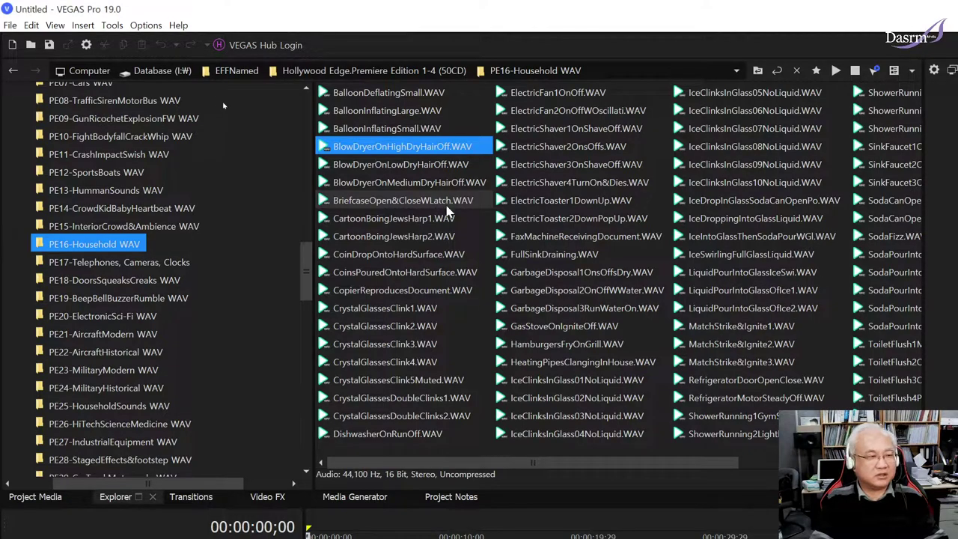
{"action": "left_click", "coordinate": [366, 171]}
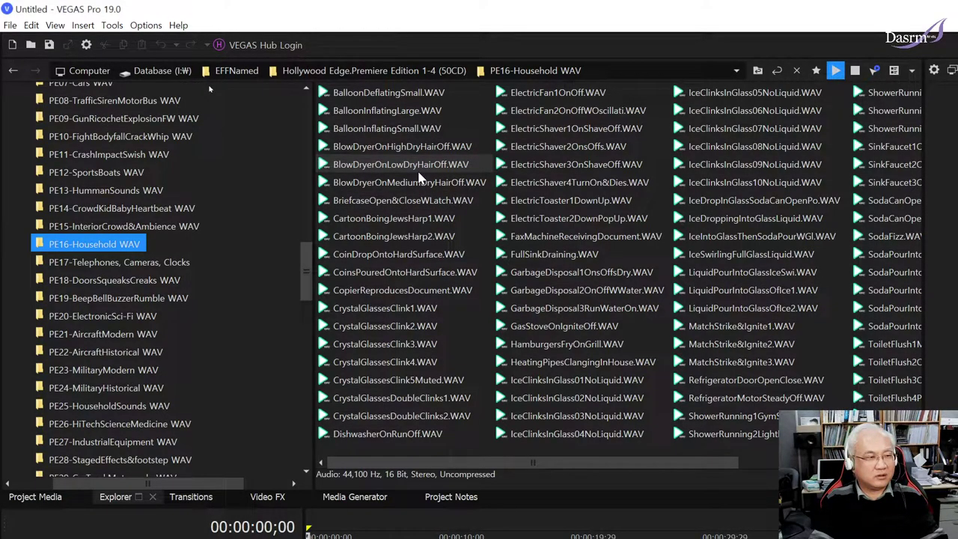
{"action": "left_click", "coordinate": [418, 171]}
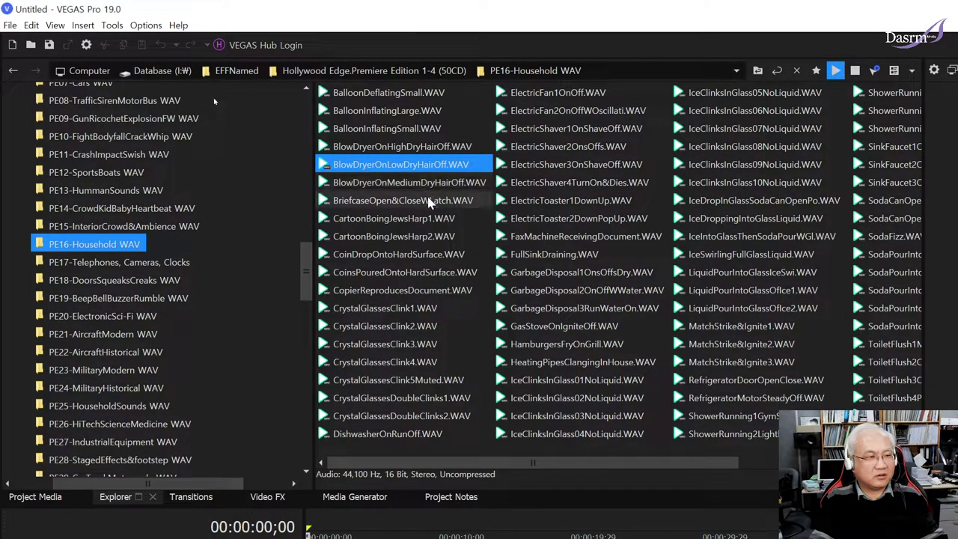
{"action": "left_click", "coordinate": [322, 176]}
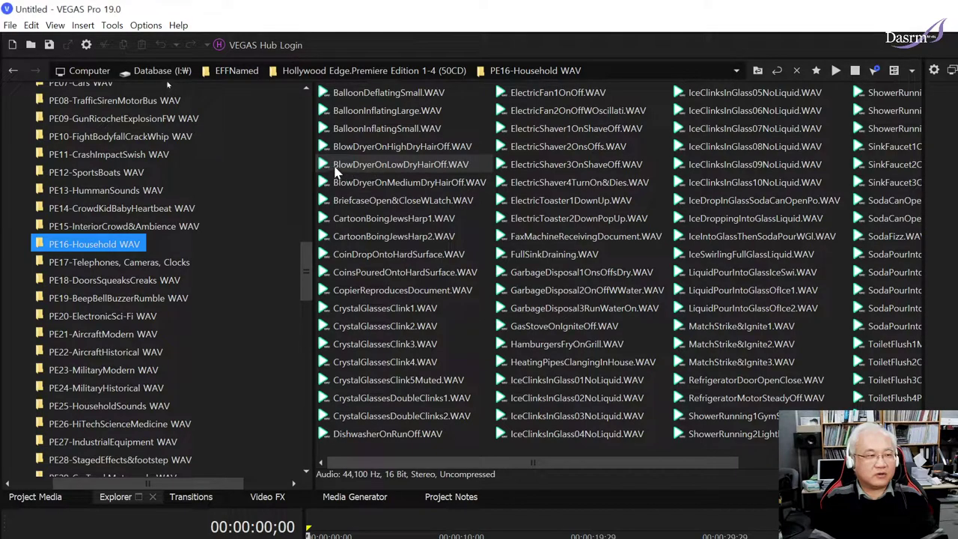
{"action": "left_click", "coordinate": [368, 167]}
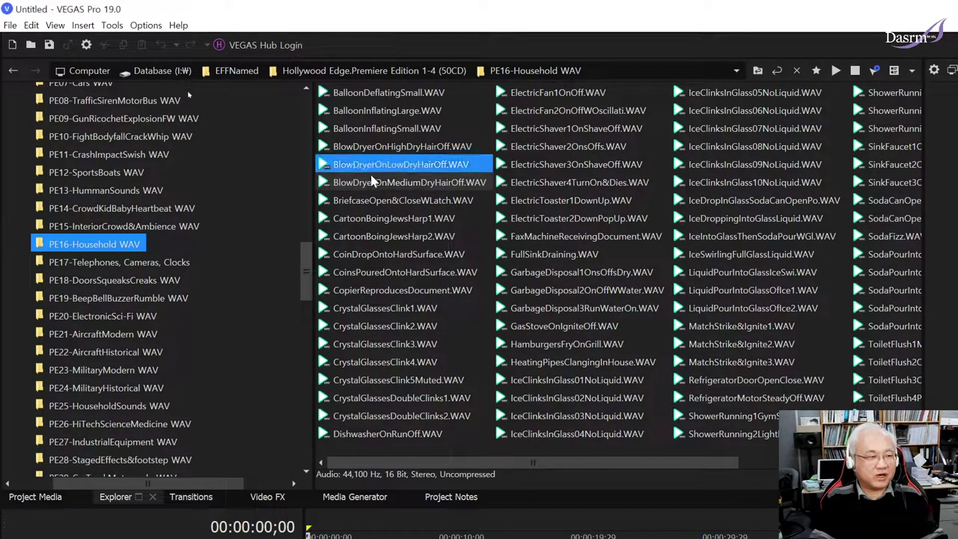
- Preview CartoonBoingJewsHarp1 and 2, then CoinDropOntoHardSurface
{"action": "left_click", "coordinate": [400, 218]}
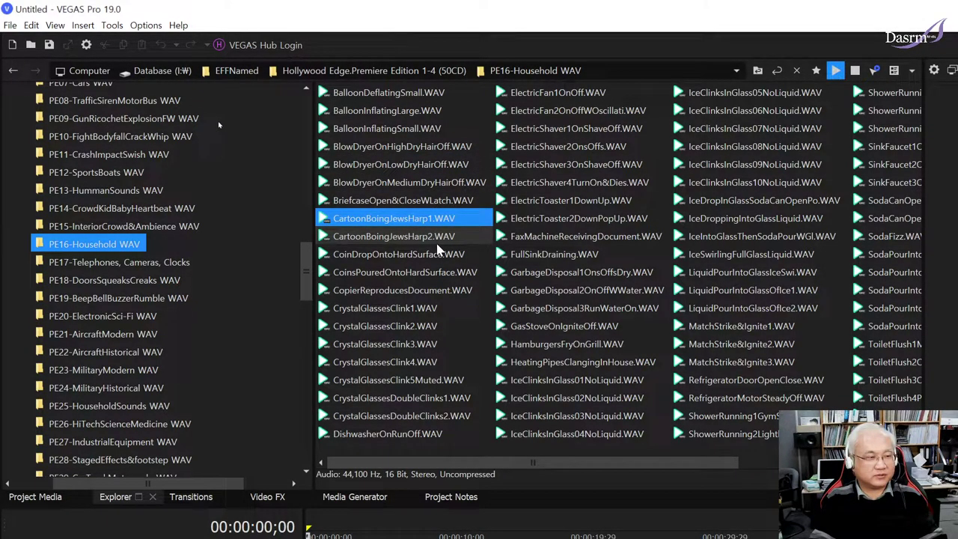
{"action": "left_click", "coordinate": [422, 238]}
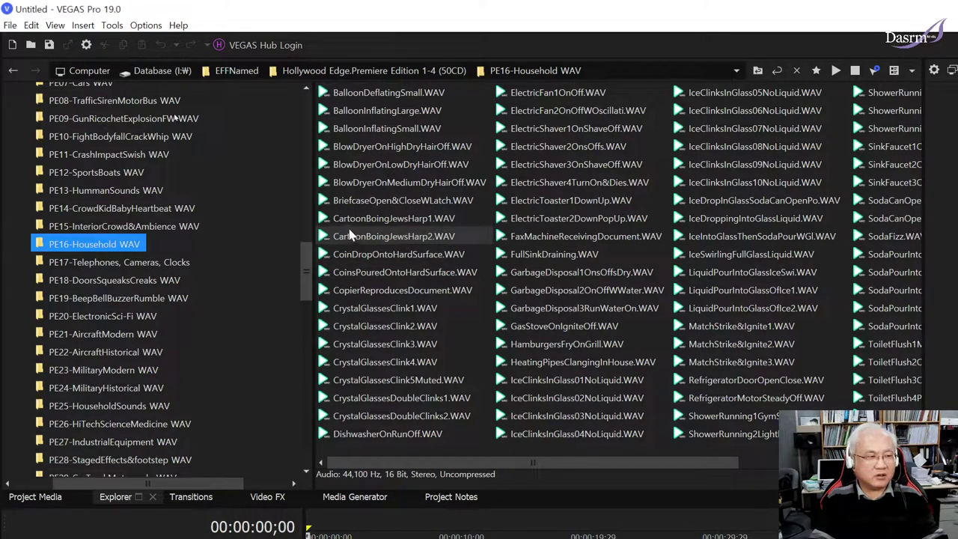
{"action": "left_click", "coordinate": [399, 237]}
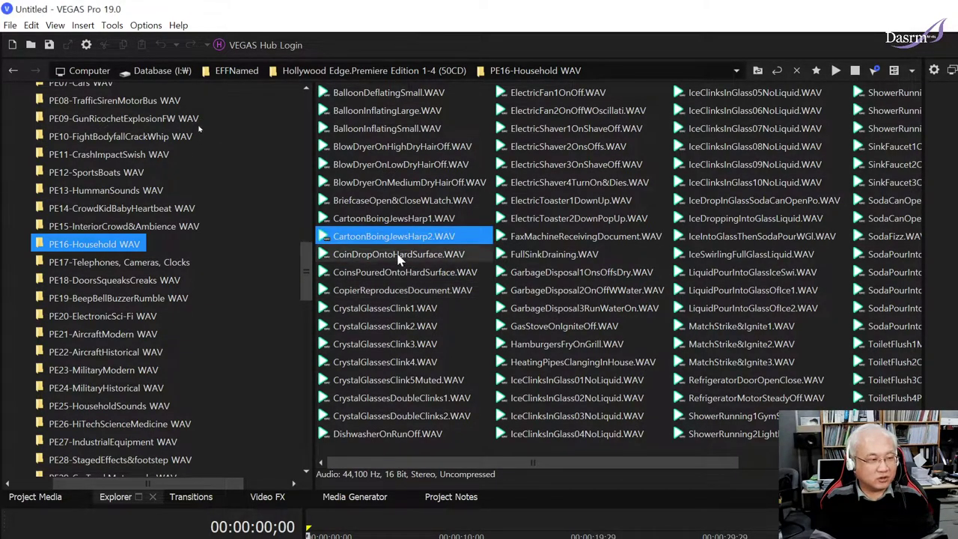
{"action": "left_click", "coordinate": [400, 254]}
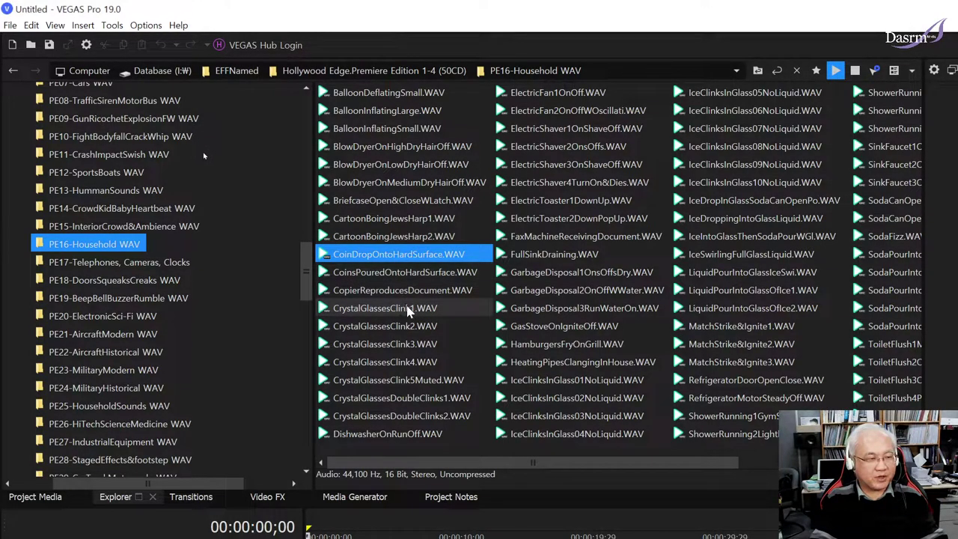
- Preview CrystalGlassesClink1 through 4 and CrystalGlassesDoubleClinks1 and 2
{"action": "left_click", "coordinate": [408, 309]}
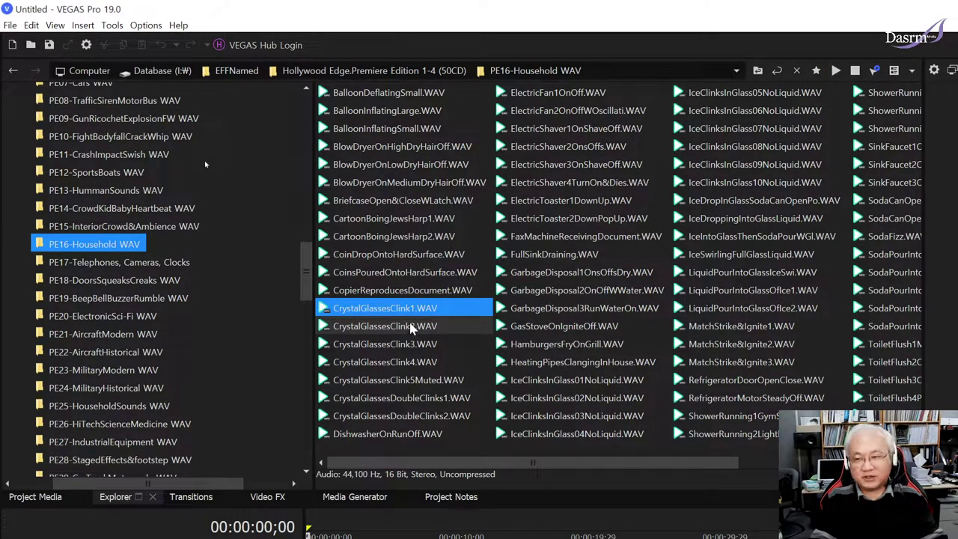
{"action": "left_click", "coordinate": [411, 328]}
{"action": "left_click", "coordinate": [406, 344]}
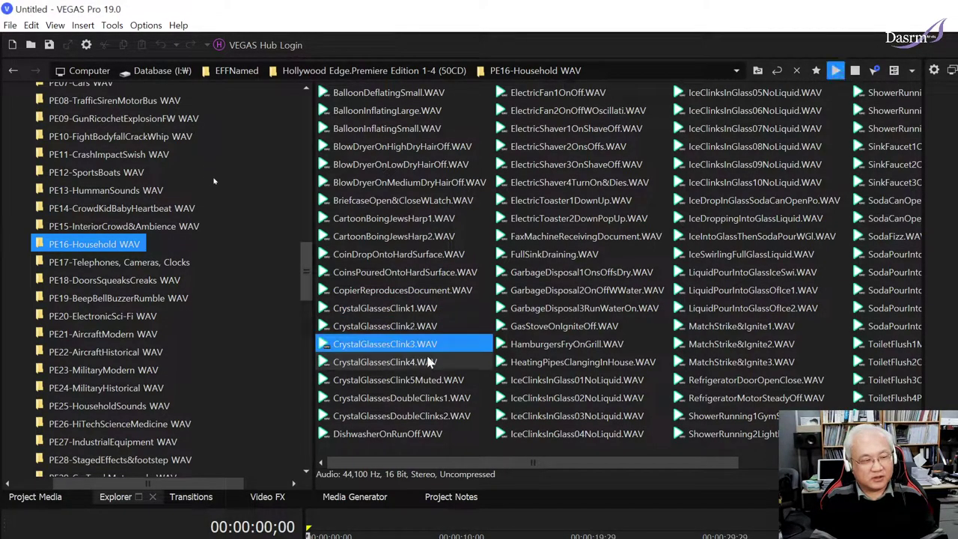
{"action": "left_click", "coordinate": [477, 376]}
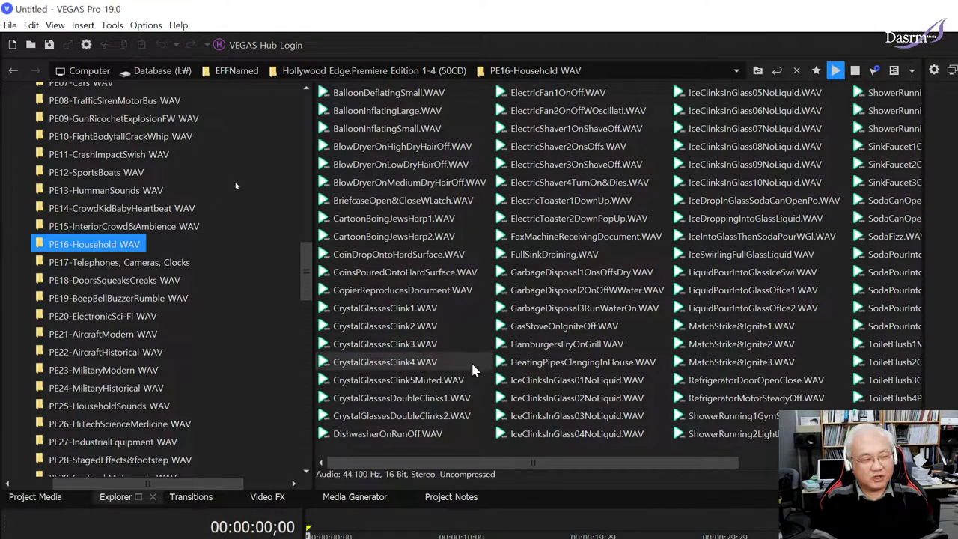
{"action": "left_click", "coordinate": [472, 366]}
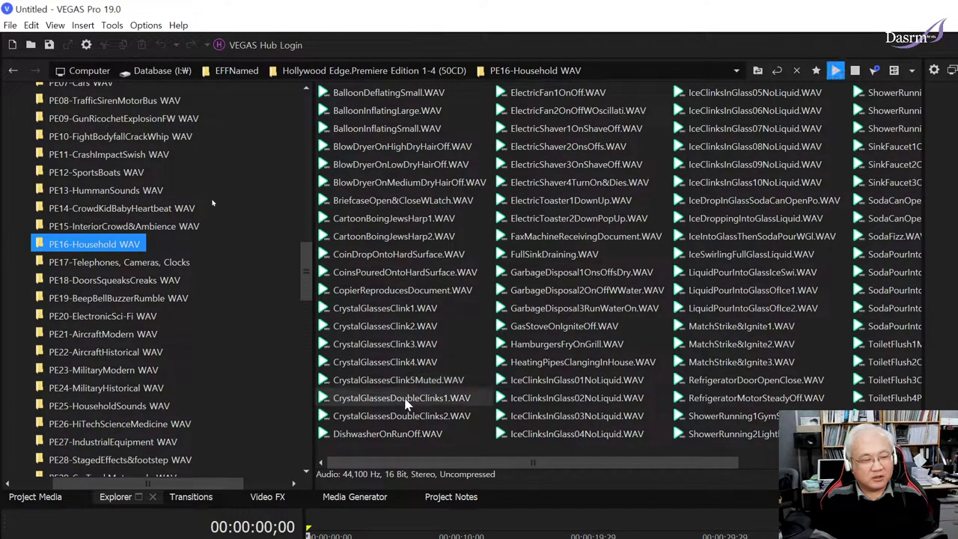
{"action": "left_click", "coordinate": [448, 402]}
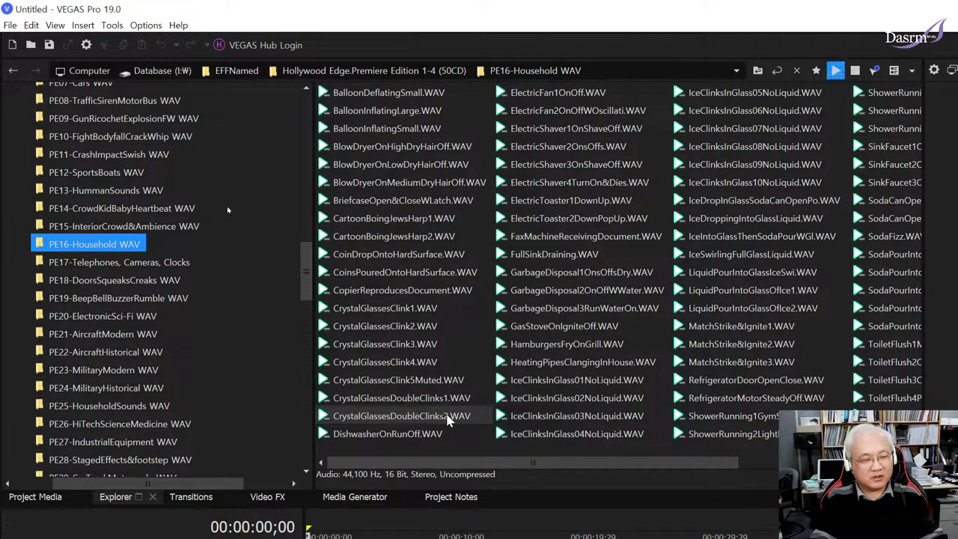
{"action": "left_click", "coordinate": [420, 417]}
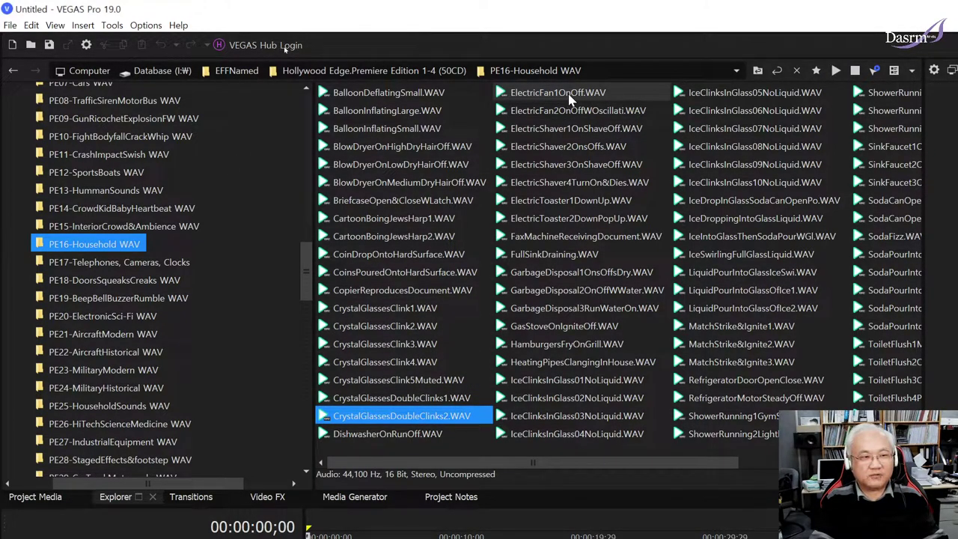
- Preview the ElectricFan clips and ElectricShaver1, 2 and 3 clips
{"action": "left_click", "coordinate": [603, 96]}
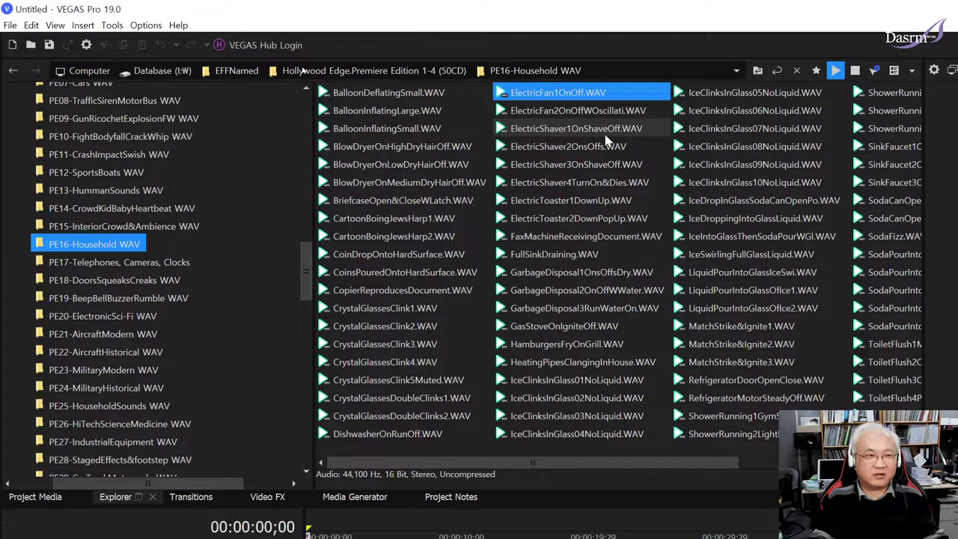
{"action": "key", "text": "Down"}
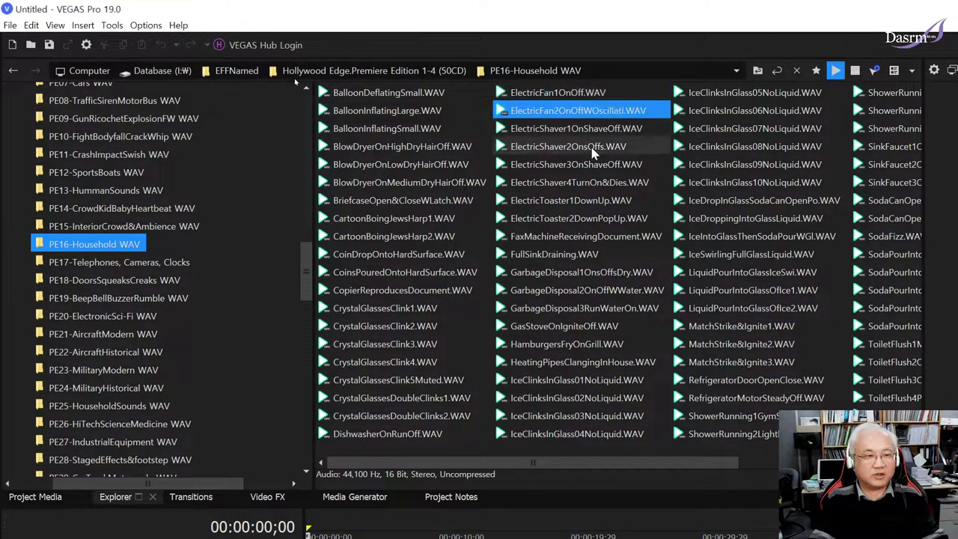
{"action": "key", "text": "Down"}
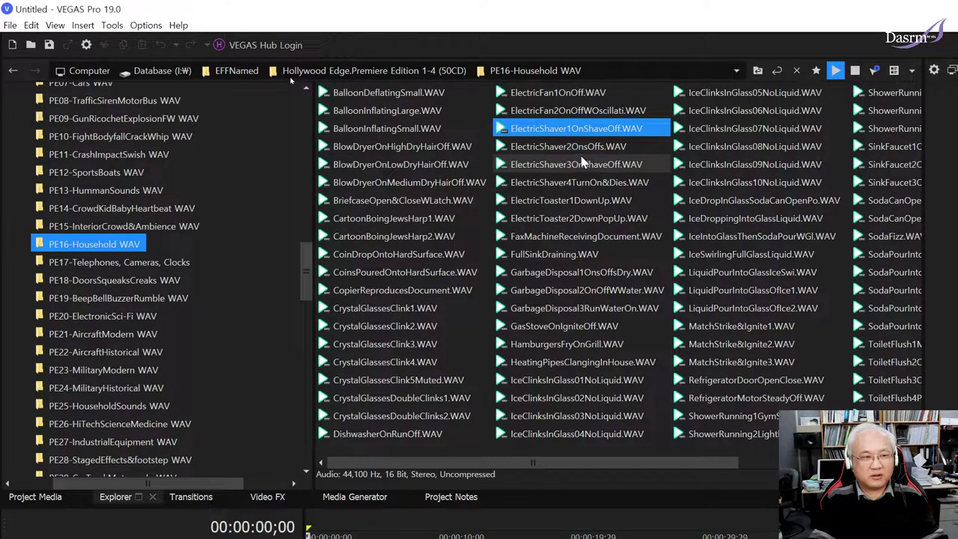
{"action": "key", "text": "Down"}
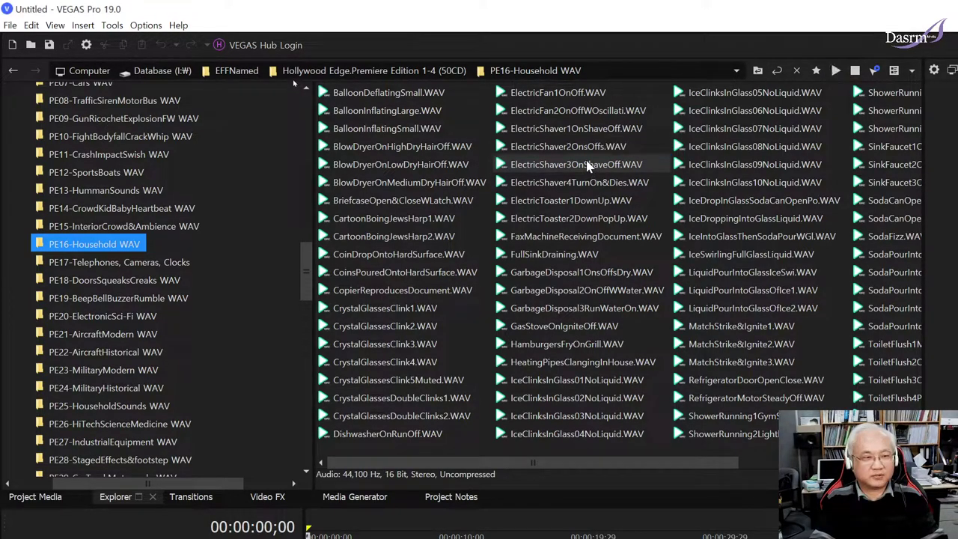
{"action": "left_click", "coordinate": [588, 166]}
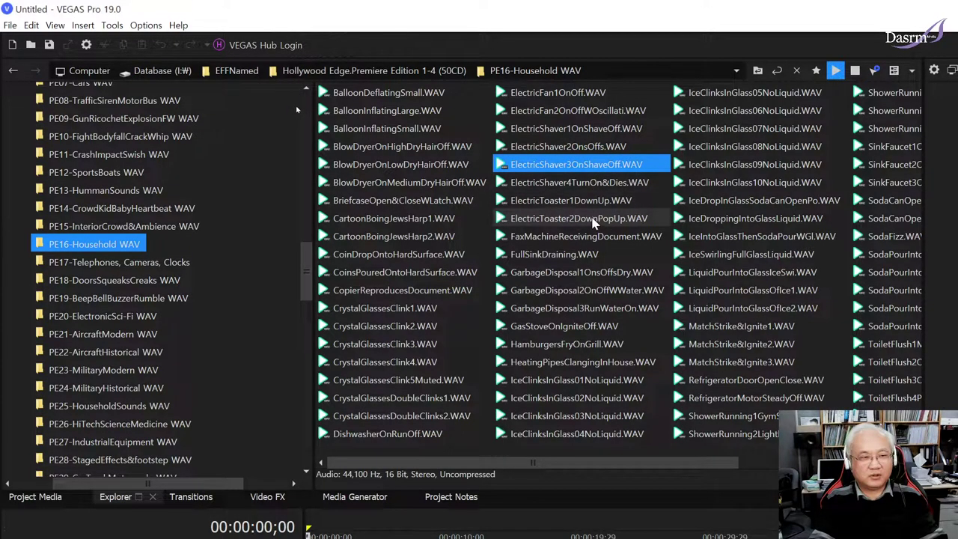
- Preview ElectricToaster1DownUp, ElectricToaster2DownPopUp, FaxMachineReceivingDocument and GarbageDisposal1OnsOffsDry
{"action": "left_click", "coordinate": [574, 203]}
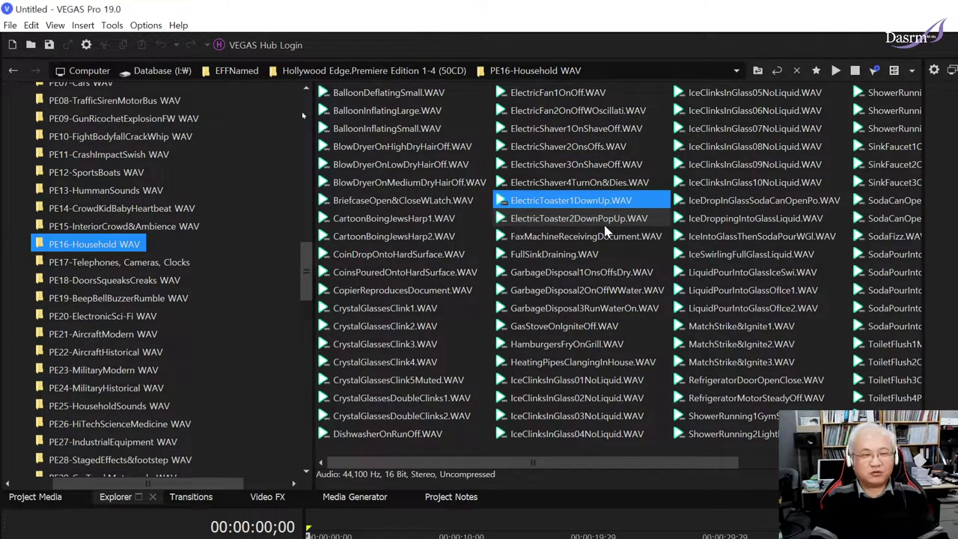
{"action": "left_click", "coordinate": [582, 220]}
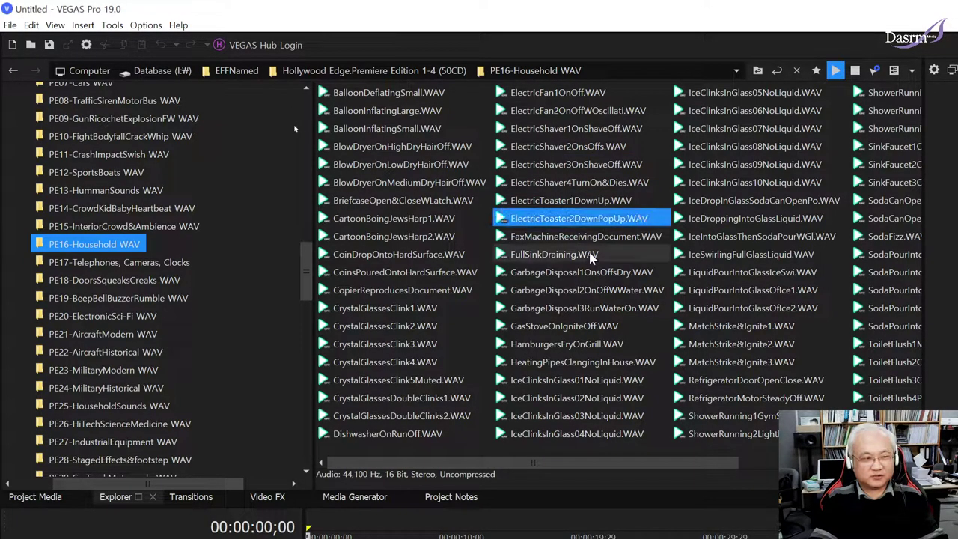
{"action": "left_click", "coordinate": [584, 238]}
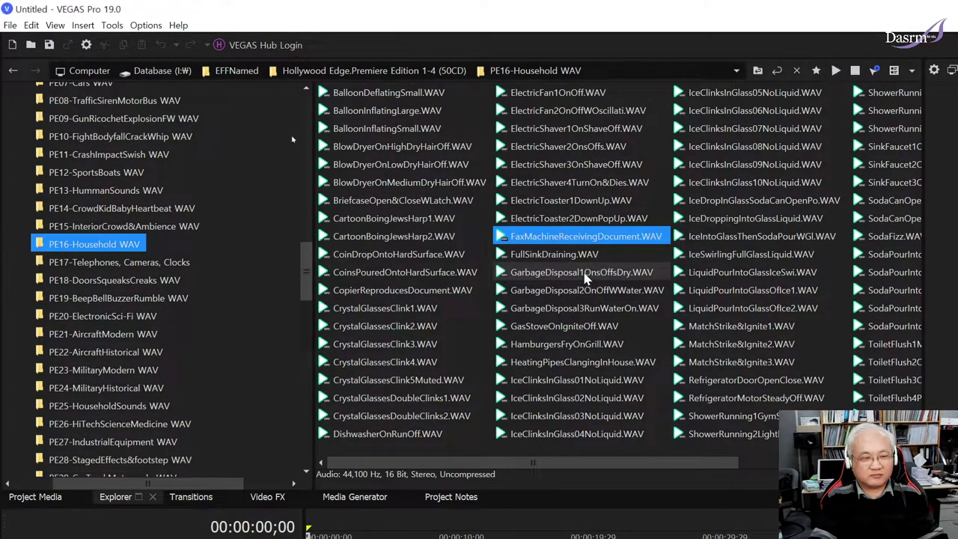
{"action": "left_click", "coordinate": [587, 277]}
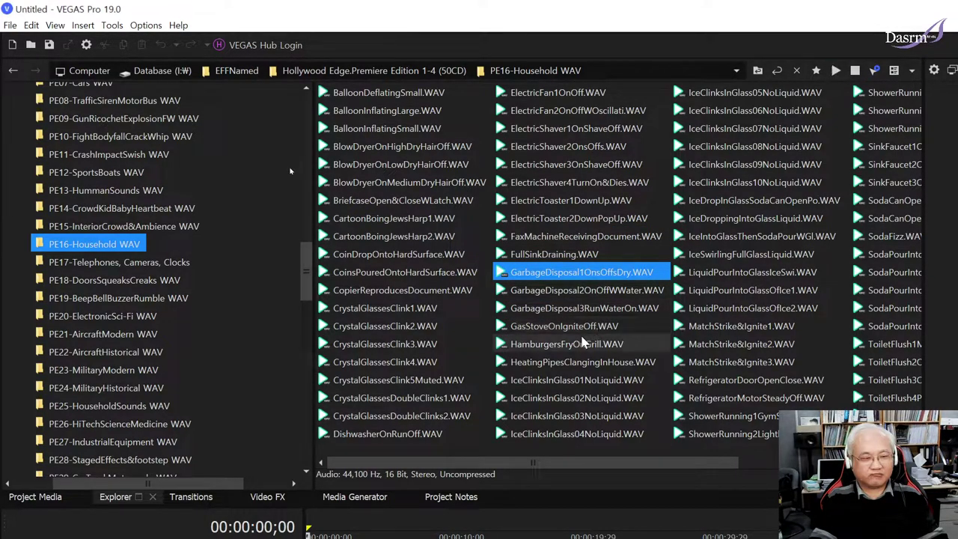
- Preview and replay HamburgersFryOnGrill.WAV and HeatingPipesClangingInHouse.WAV
{"action": "left_click", "coordinate": [599, 344]}
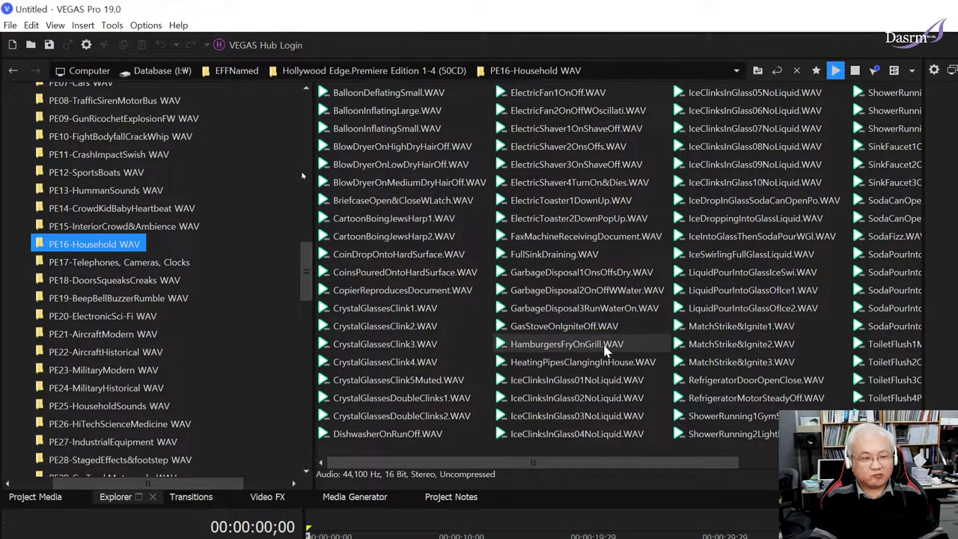
{"action": "left_click", "coordinate": [605, 348]}
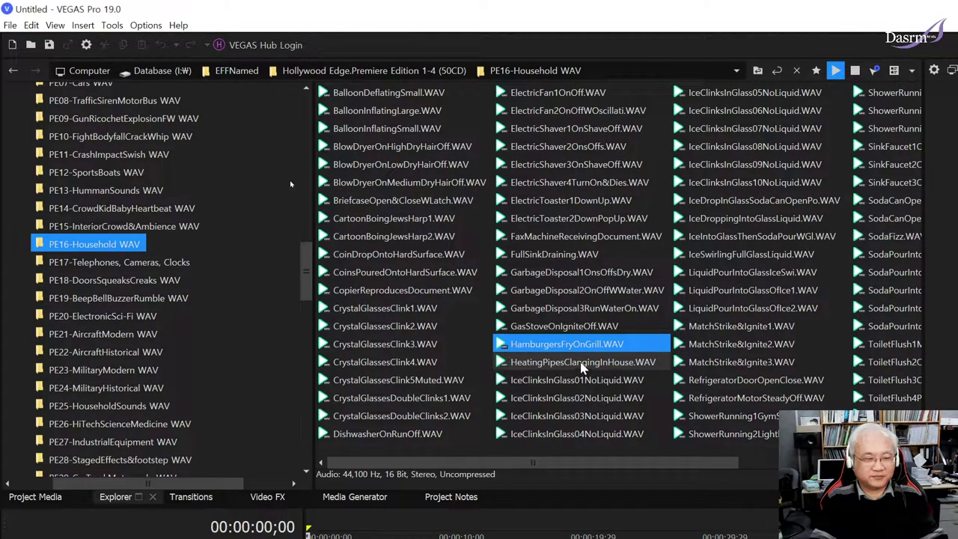
{"action": "left_click", "coordinate": [581, 366]}
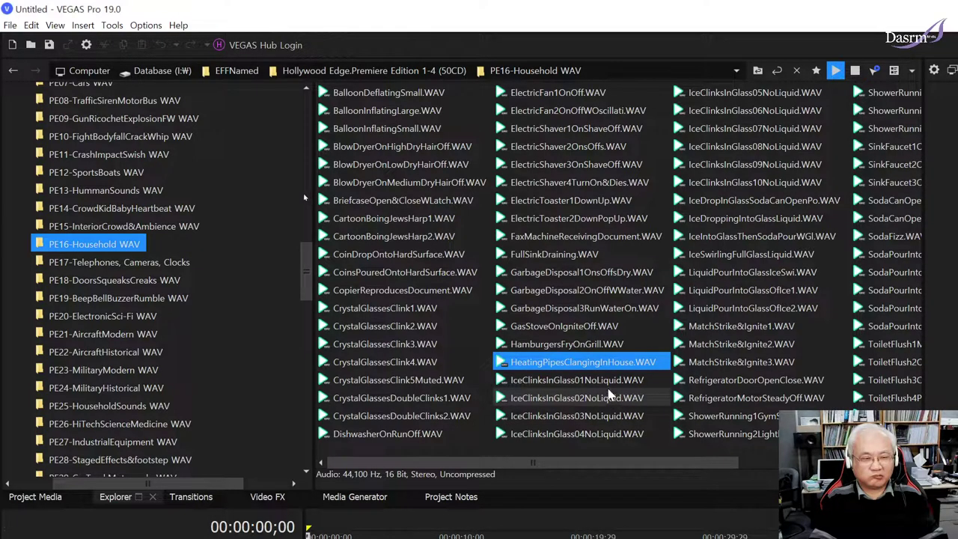
{"action": "left_click", "coordinate": [597, 375], "text": "ctrl"}
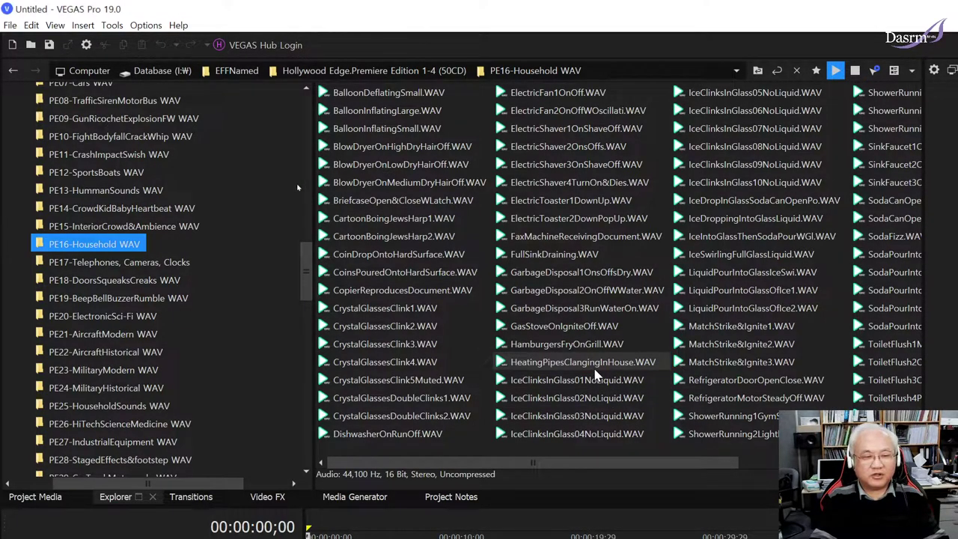
{"action": "left_click", "coordinate": [595, 370]}
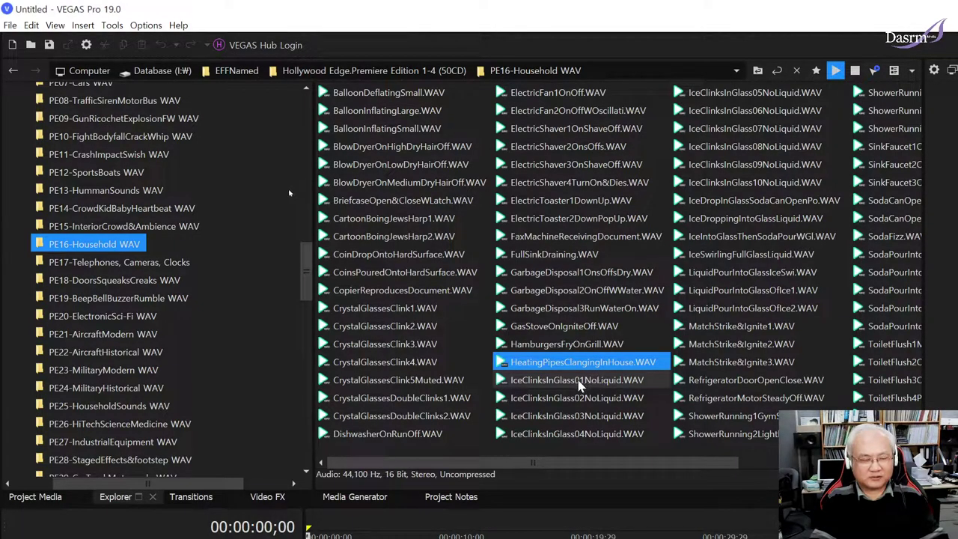
- Preview IceClinksInGlass01 through IceClinksInGlass04NoLiquid.WAV
{"action": "left_click", "coordinate": [578, 382]}
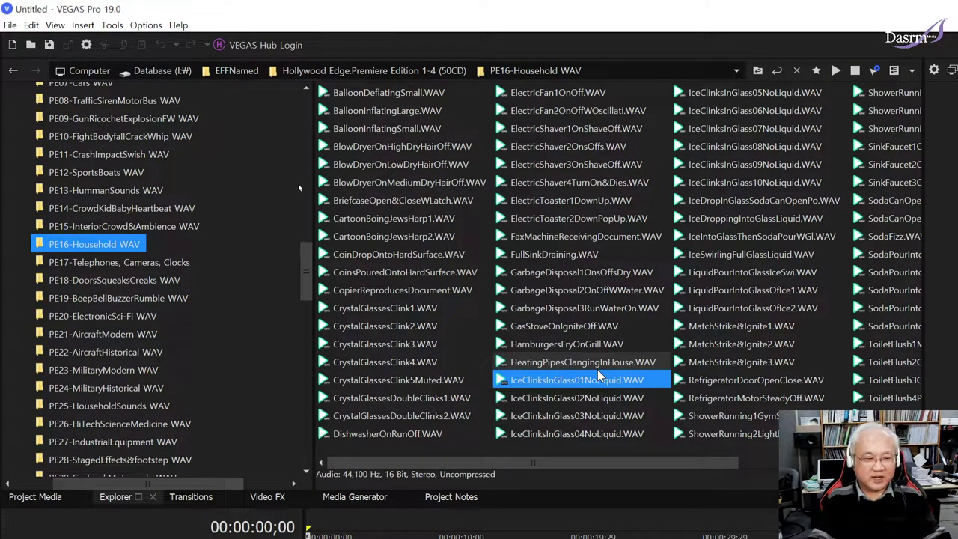
{"action": "left_click", "coordinate": [602, 396]}
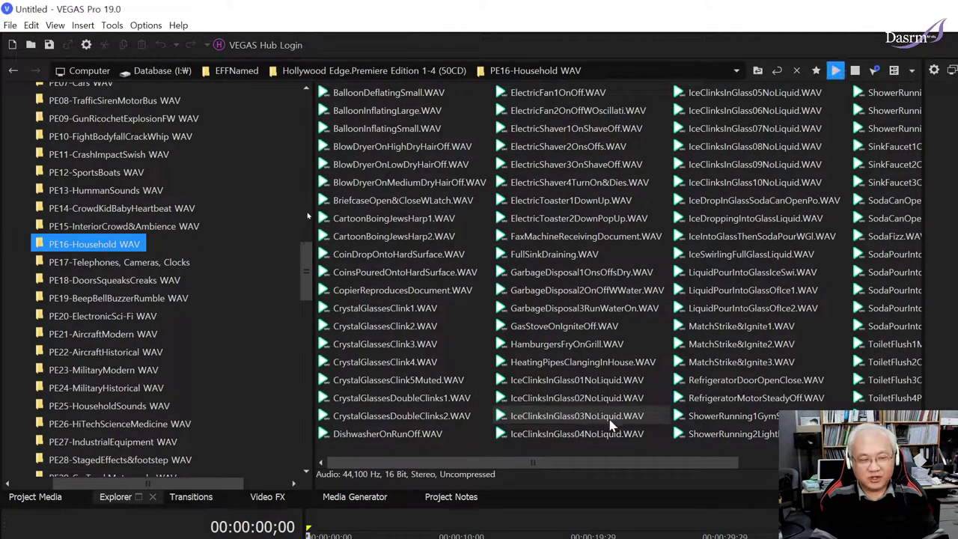
{"action": "left_click", "coordinate": [609, 420]}
{"action": "left_click", "coordinate": [610, 434]}
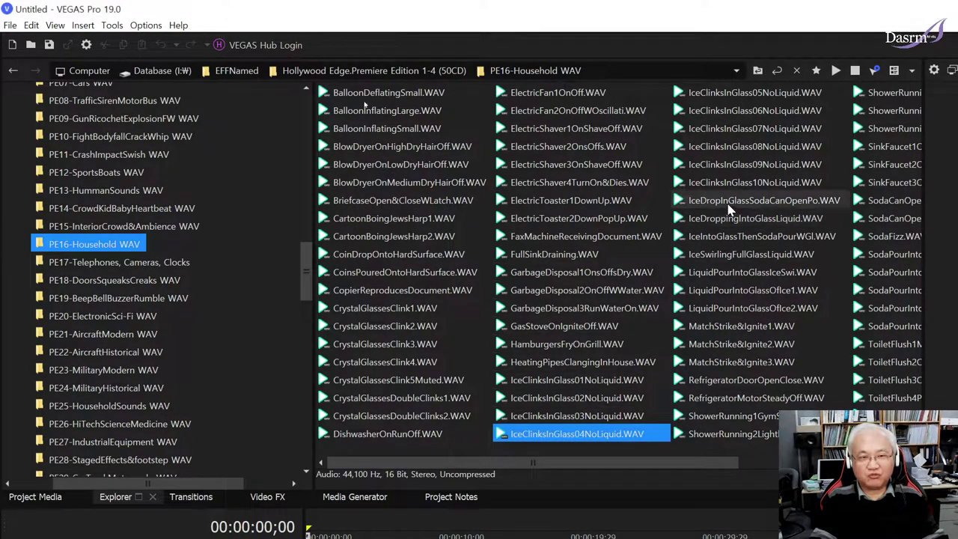
- Preview IceClinksInGlass05 through 10NoLiquid.WAV, then replay IceClinksInGlass08
{"action": "left_click", "coordinate": [762, 93]}
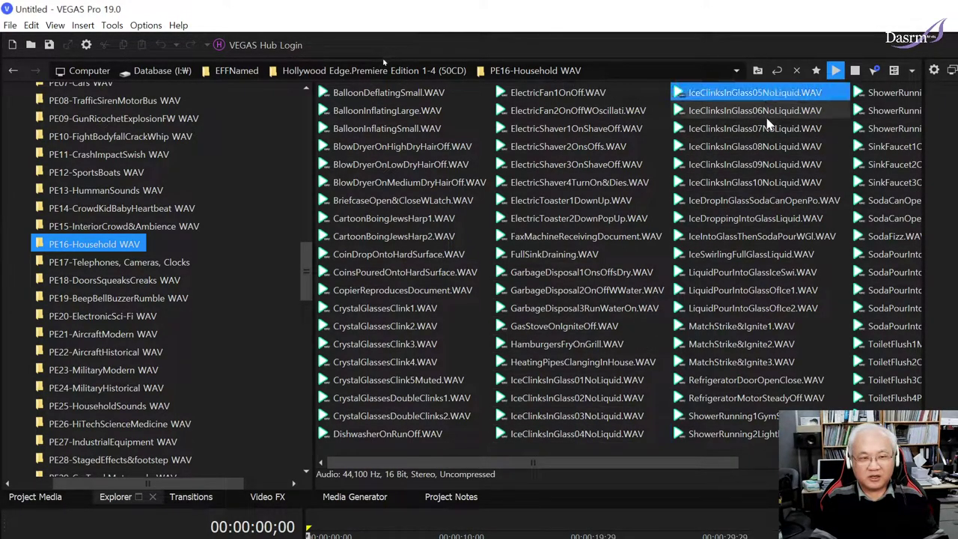
{"action": "left_click", "coordinate": [770, 117]}
{"action": "left_click", "coordinate": [779, 131]}
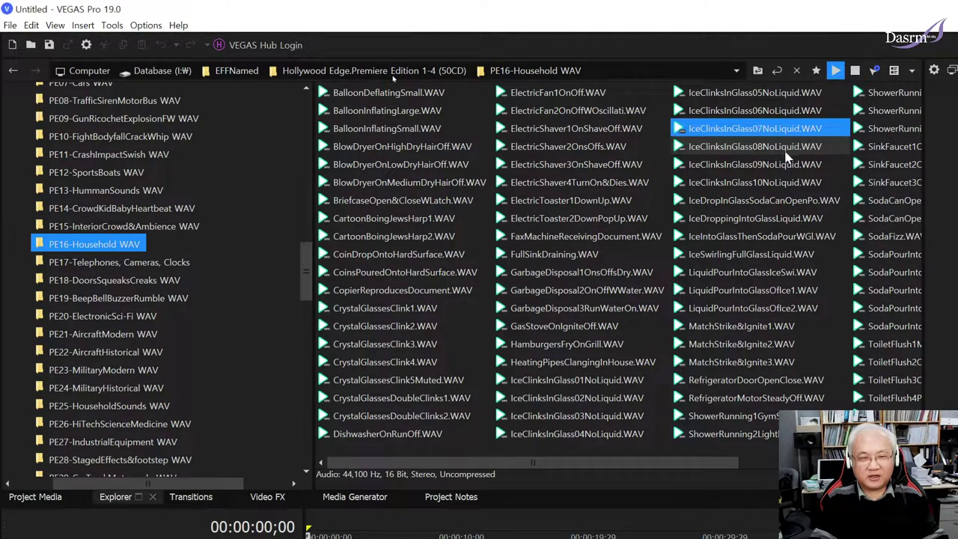
{"action": "left_click", "coordinate": [779, 147]}
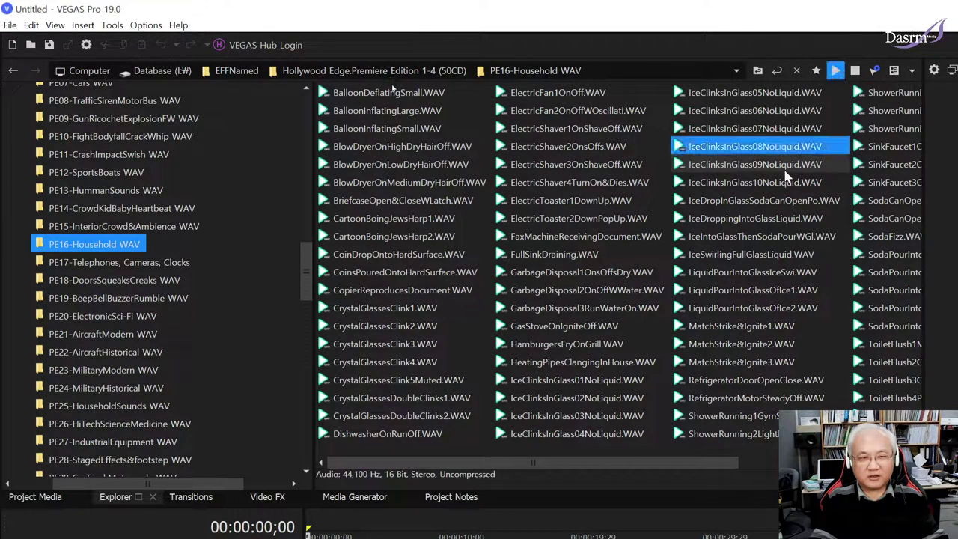
{"action": "left_click", "coordinate": [786, 165]}
{"action": "left_click", "coordinate": [794, 187]}
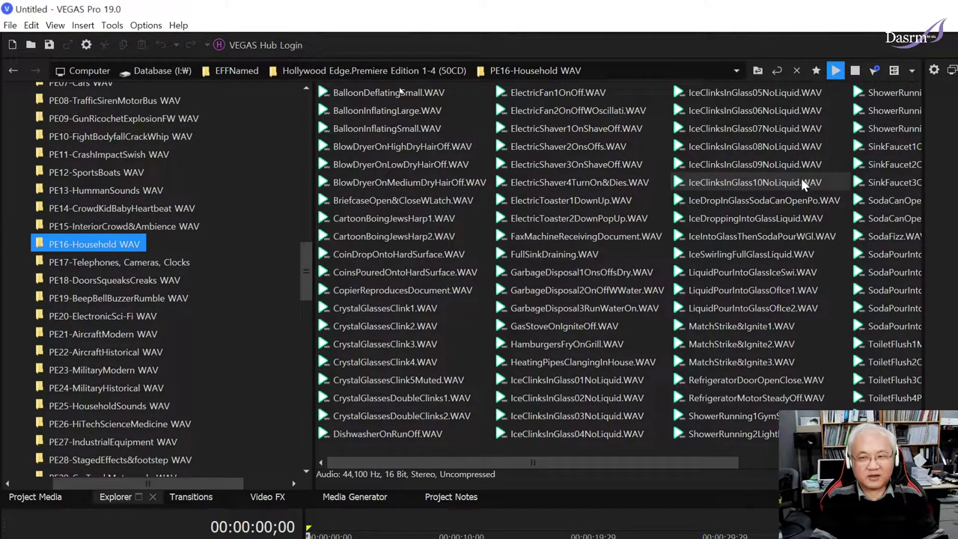
{"action": "left_click", "coordinate": [803, 185]}
{"action": "left_click", "coordinate": [783, 149]}
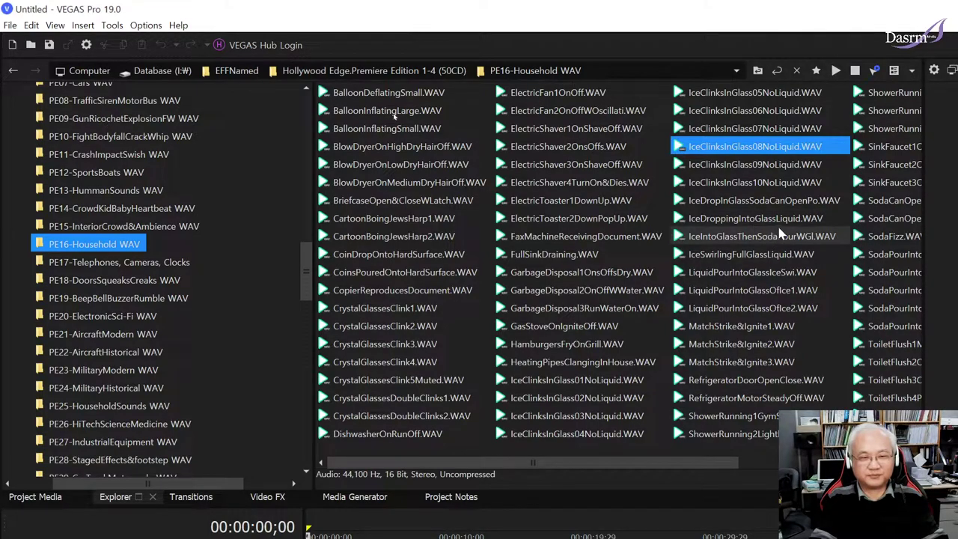
- Preview IceDropInGlassSodaCanOpenPo, IceDroppingIntoGlassLiquid and IceIntoGlassThenSodaPourWGl
{"action": "left_click", "coordinate": [782, 203]}
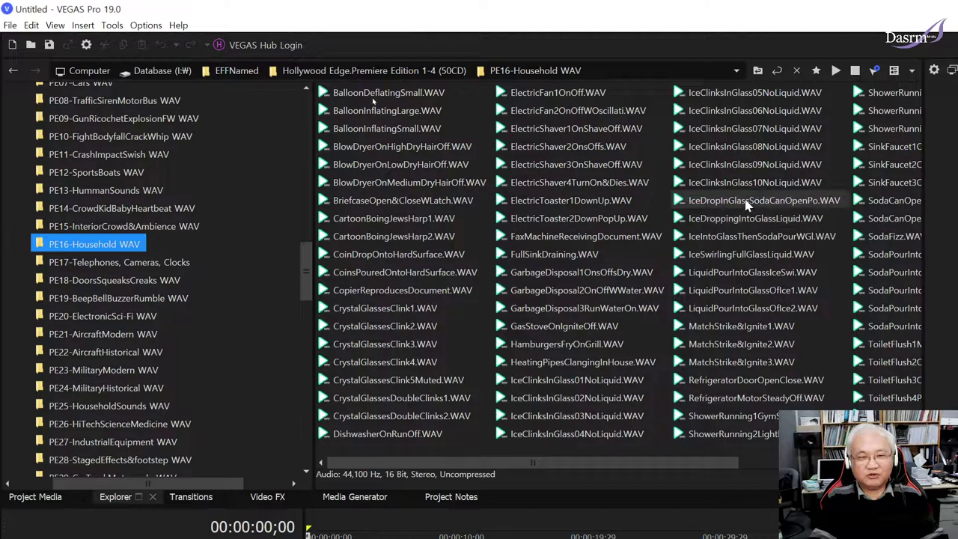
{"action": "left_click", "coordinate": [764, 202]}
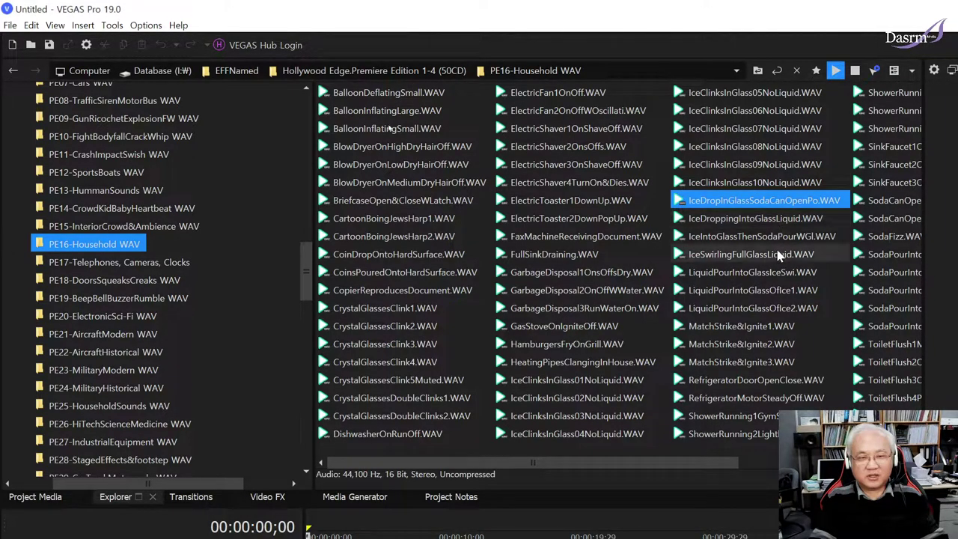
{"action": "left_click", "coordinate": [785, 203]}
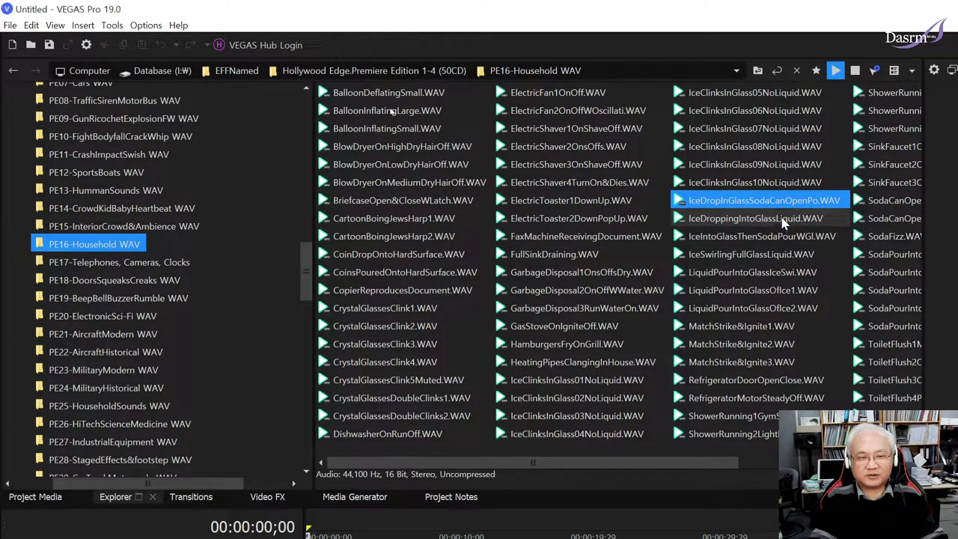
{"action": "left_click", "coordinate": [783, 220]}
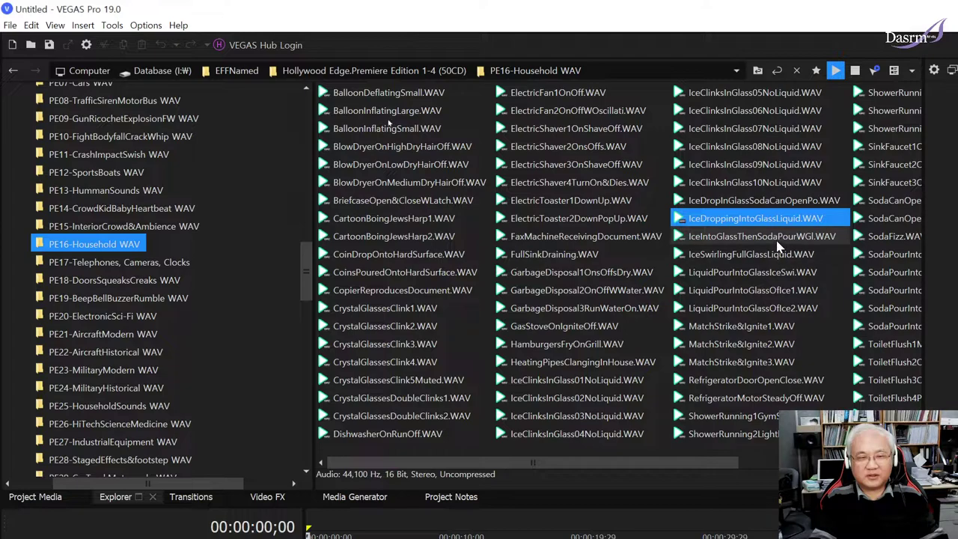
{"action": "left_click", "coordinate": [780, 240]}
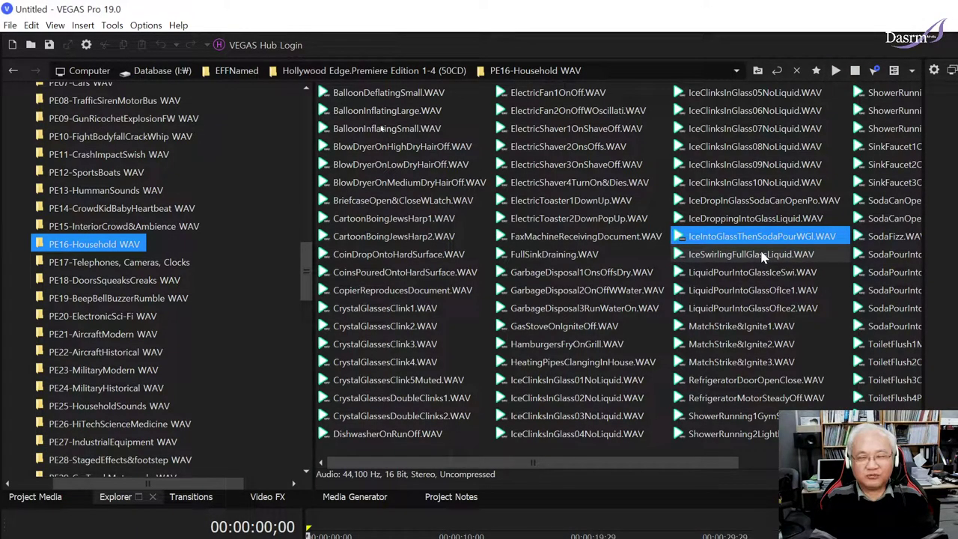
- Preview IceSwirlingFullGlassLiquid, LiquidPourIntoGlassIceSwi and LiquidPourIntoGlassOfIce1 and 2
{"action": "left_click", "coordinate": [766, 255]}
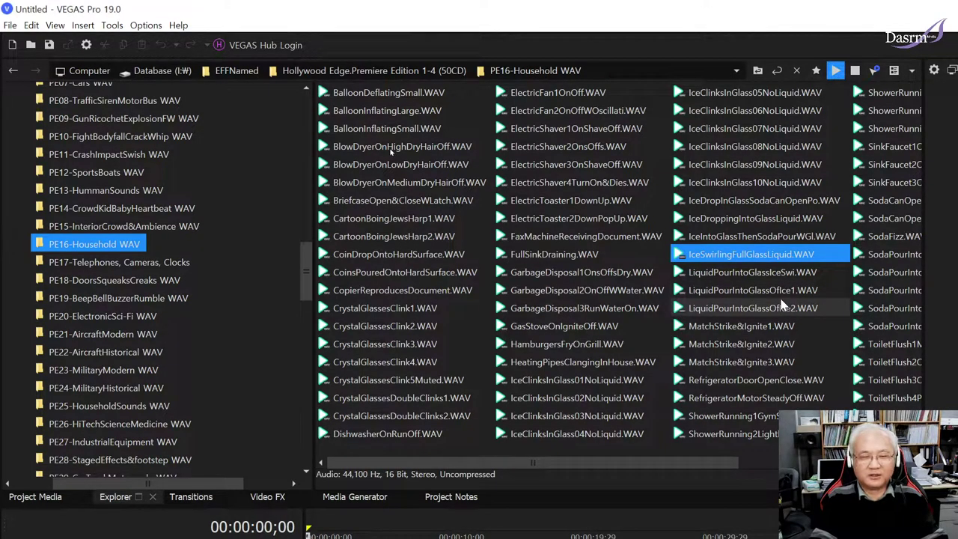
{"action": "left_click", "coordinate": [763, 276]}
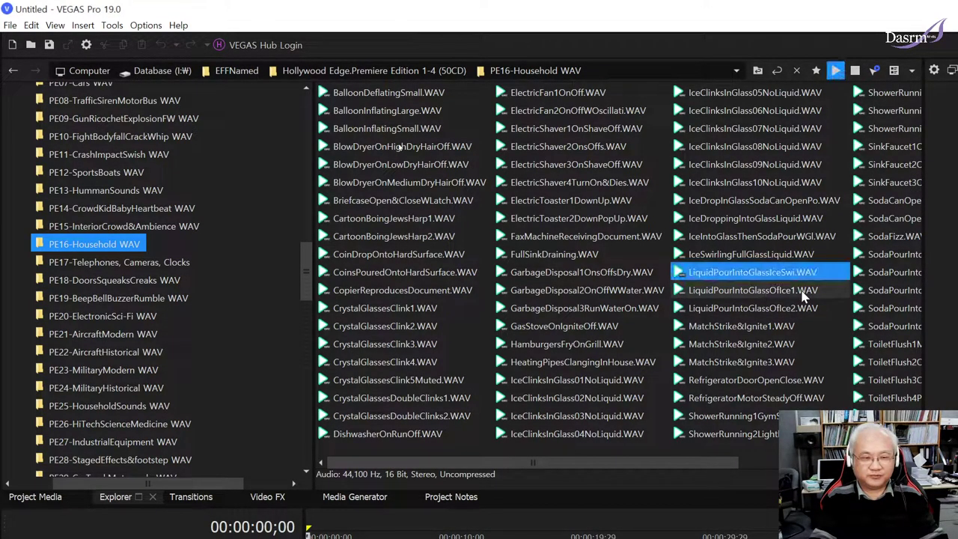
{"action": "left_click", "coordinate": [760, 293]}
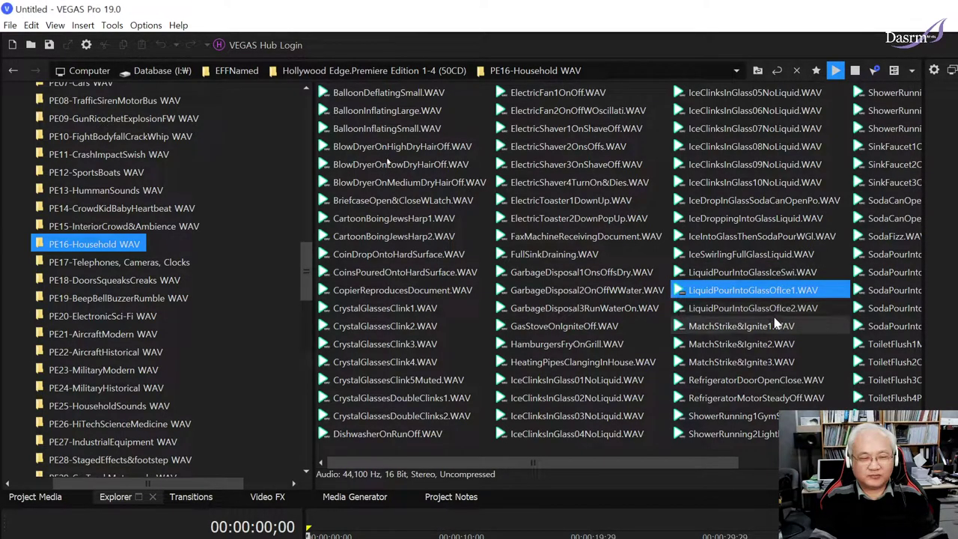
{"action": "left_click", "coordinate": [767, 309]}
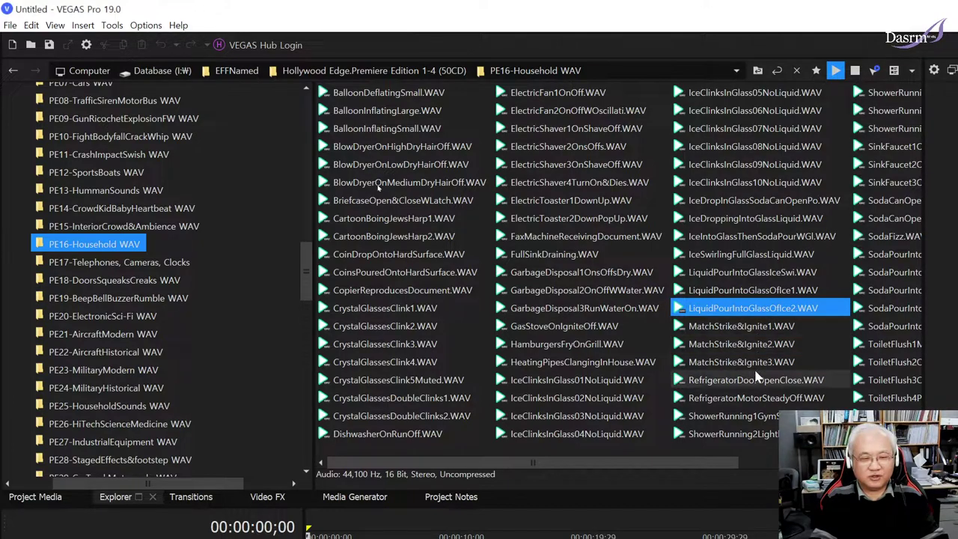
- Preview SodaPourIntoEmptyGlass1wFiz, SodaPourIntoEmptyGlass2wFiz and SodaPourIntoGlassOfIceWFizz, replaying some
{"action": "scroll", "coordinate": [828, 325], "scroll_direction": "right", "scroll_amount": 2}
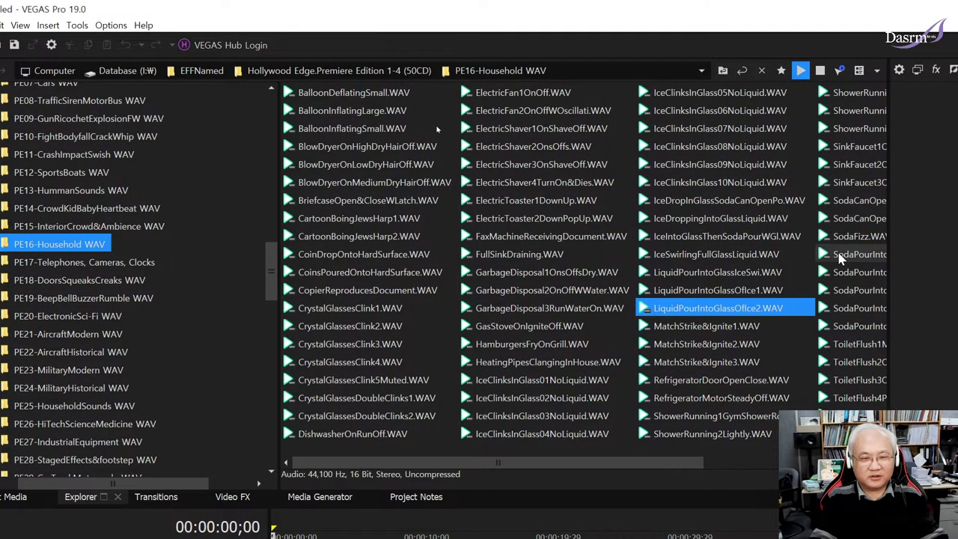
{"action": "left_click", "coordinate": [840, 257]}
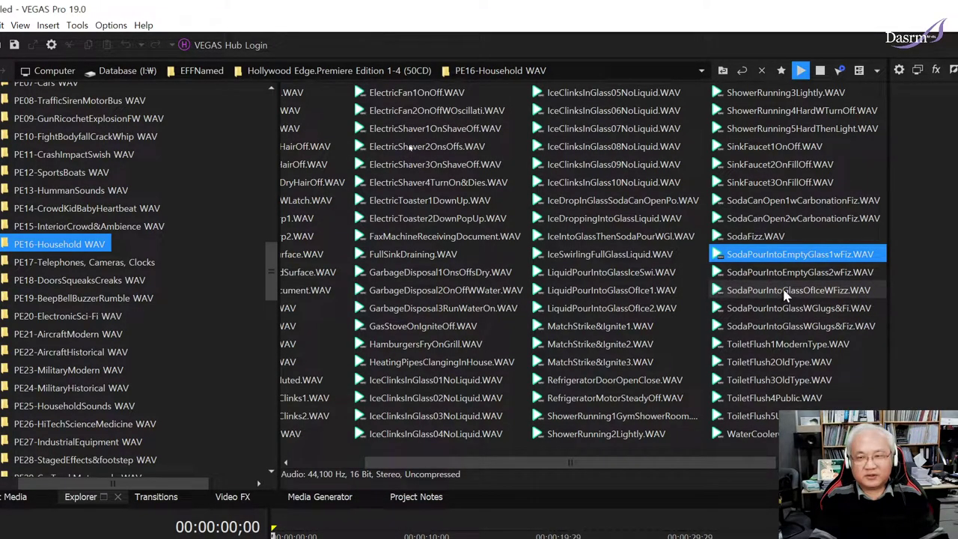
{"action": "left_click", "coordinate": [807, 258], "text": "ctrl"}
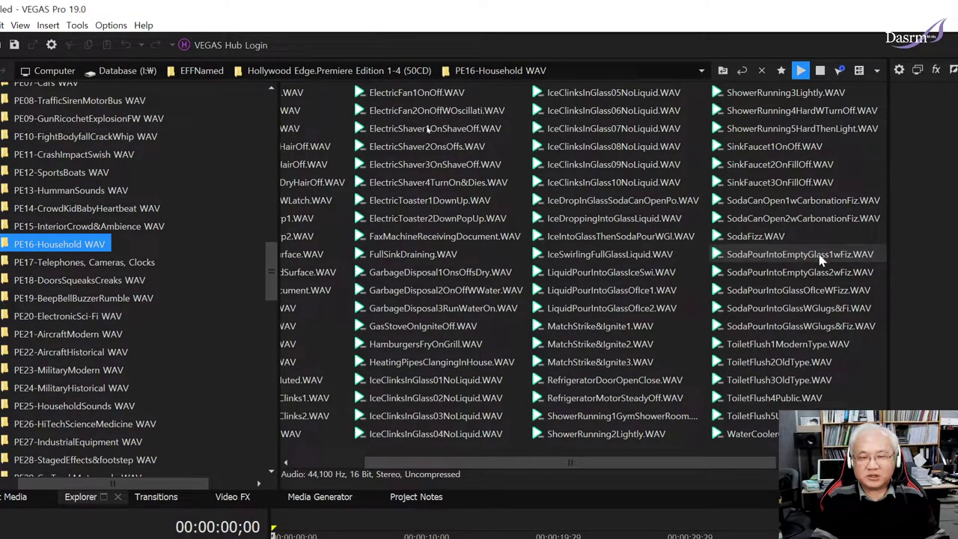
{"action": "left_click", "coordinate": [821, 258]}
{"action": "left_click", "coordinate": [806, 275]}
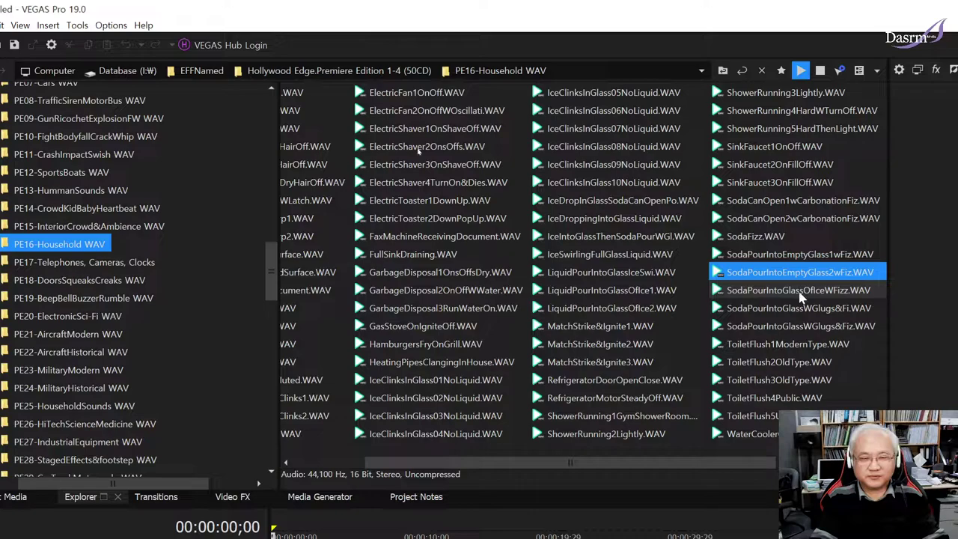
{"action": "left_click", "coordinate": [798, 292]}
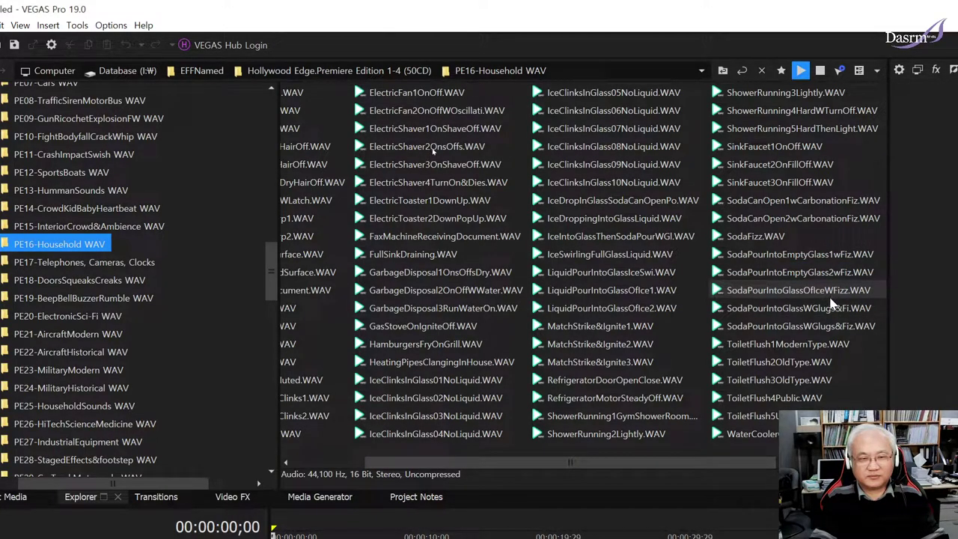
{"action": "left_click", "coordinate": [823, 291]}
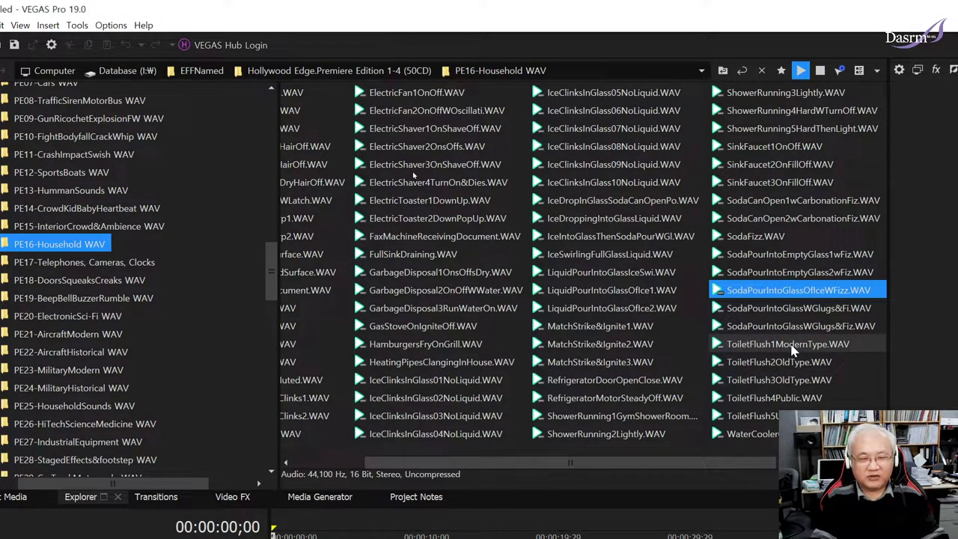
- Preview ToiletFlush1ModernType, ToiletFlush2OldType and ToiletFlush4Public
{"action": "left_click", "coordinate": [786, 346]}
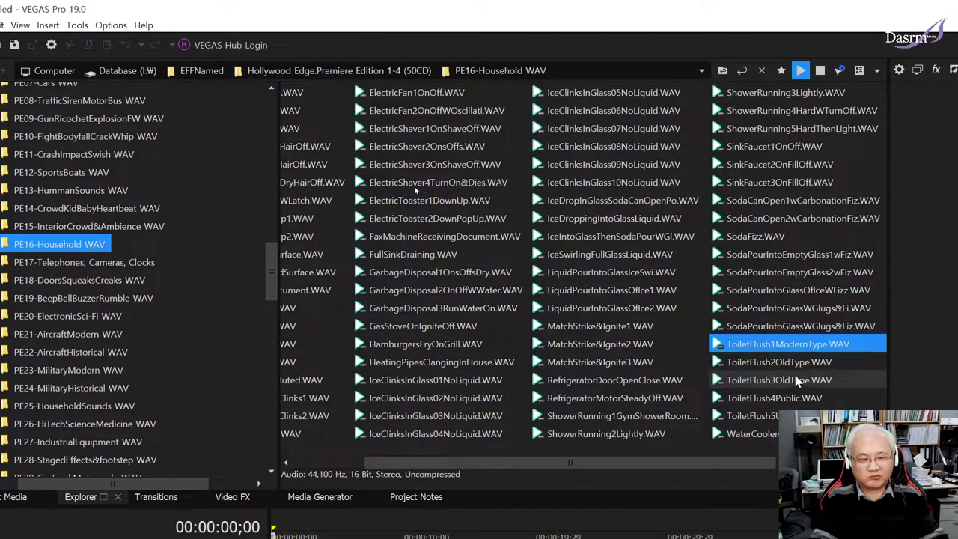
{"action": "key", "text": "Down"}
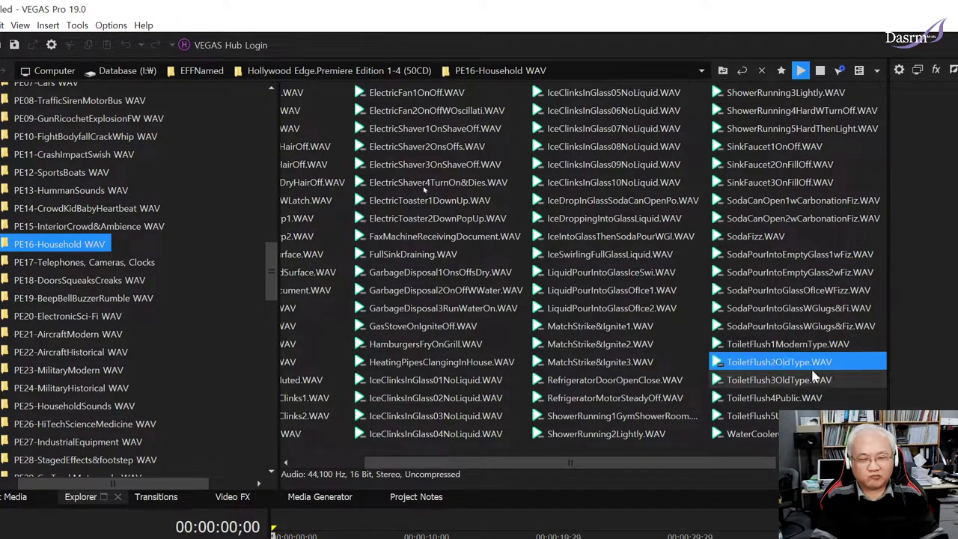
{"action": "key", "text": "Down"}
{"action": "key", "text": "Down"}
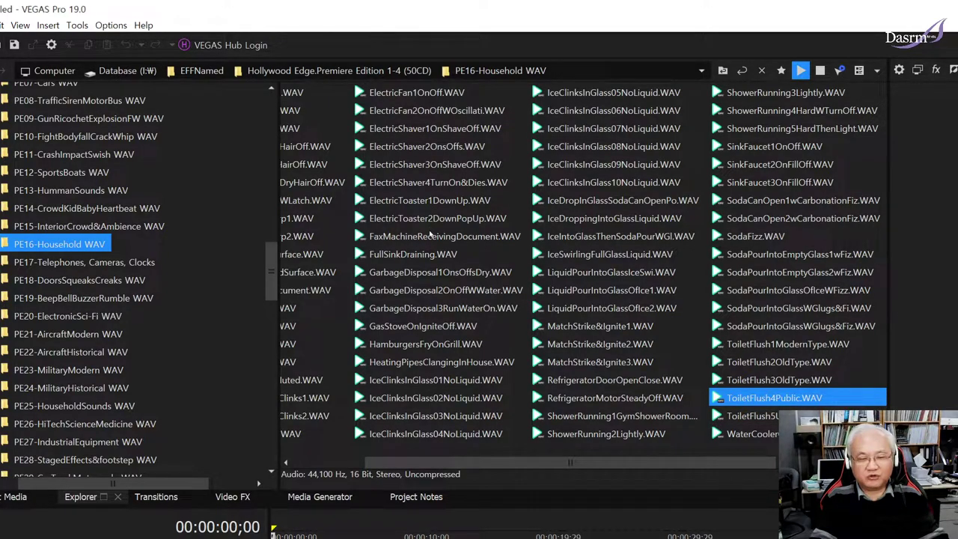
- Preview WaterGoingDownDrain2.WAV and Zipper1–3.WAV, then scroll back to the first Household files
{"action": "scroll", "coordinate": [430, 237], "scroll_direction": "right", "scroll_amount": 2}
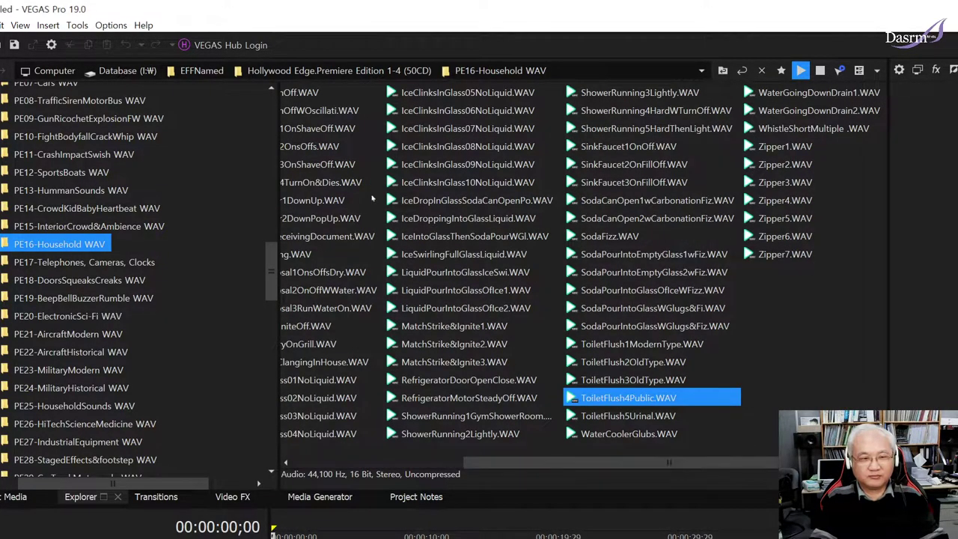
{"action": "left_click", "coordinate": [801, 112]}
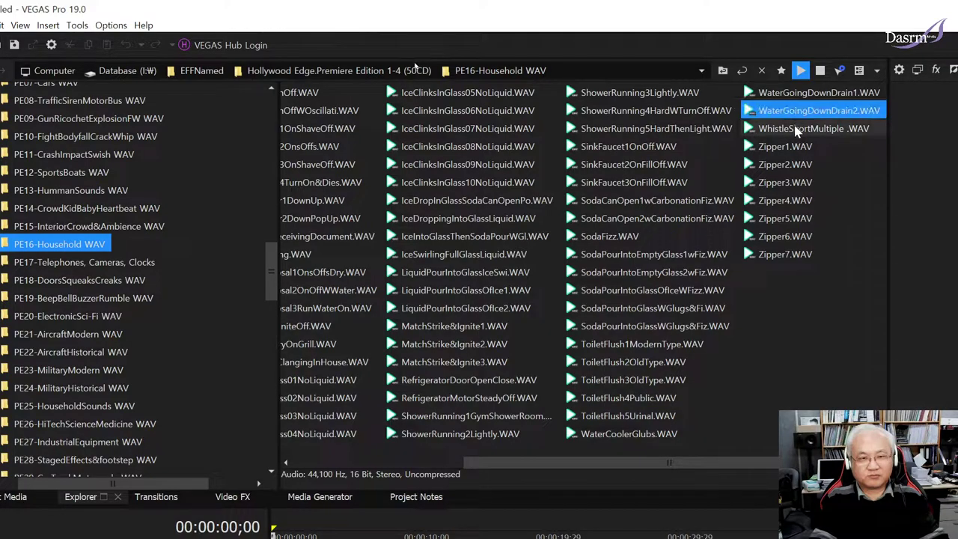
{"action": "left_click", "coordinate": [795, 148]}
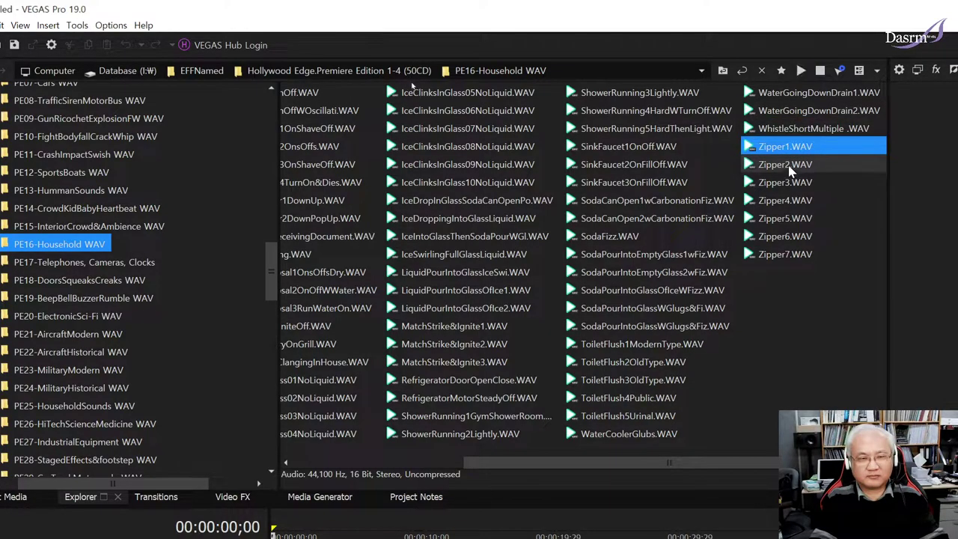
{"action": "left_click", "coordinate": [791, 165]}
{"action": "left_click", "coordinate": [791, 184]}
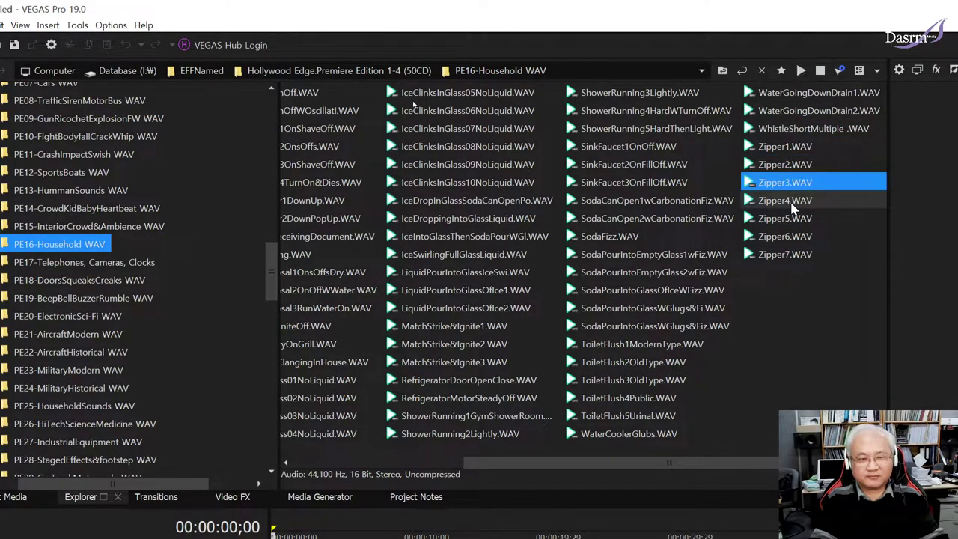
{"action": "left_click", "coordinate": [333, 462]}
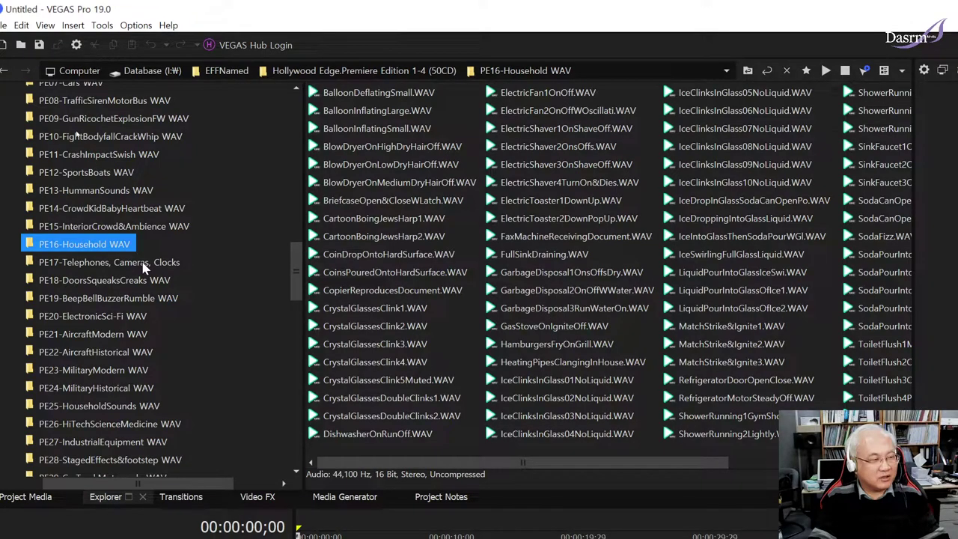
- Open PE17-Telephones, Cameras, Clocks and preview the flash bulb, 8mm, projector and 35mm camera clips
{"action": "left_click", "coordinate": [146, 264]}
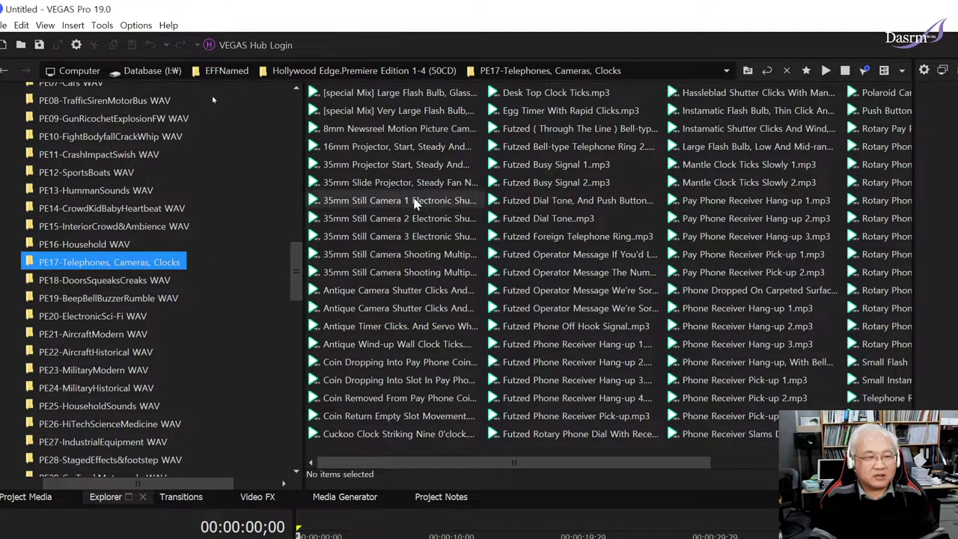
{"action": "left_click", "coordinate": [411, 112]}
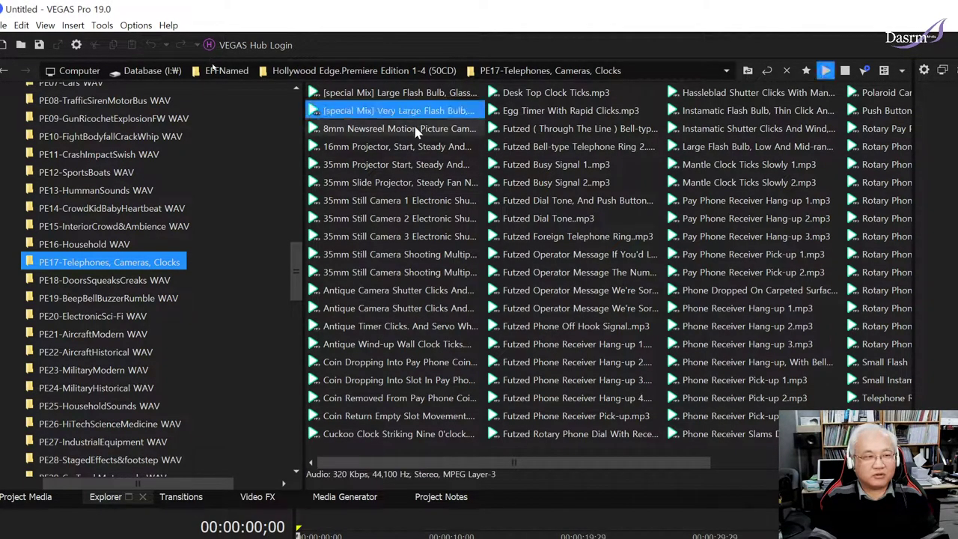
{"action": "left_click", "coordinate": [418, 128]}
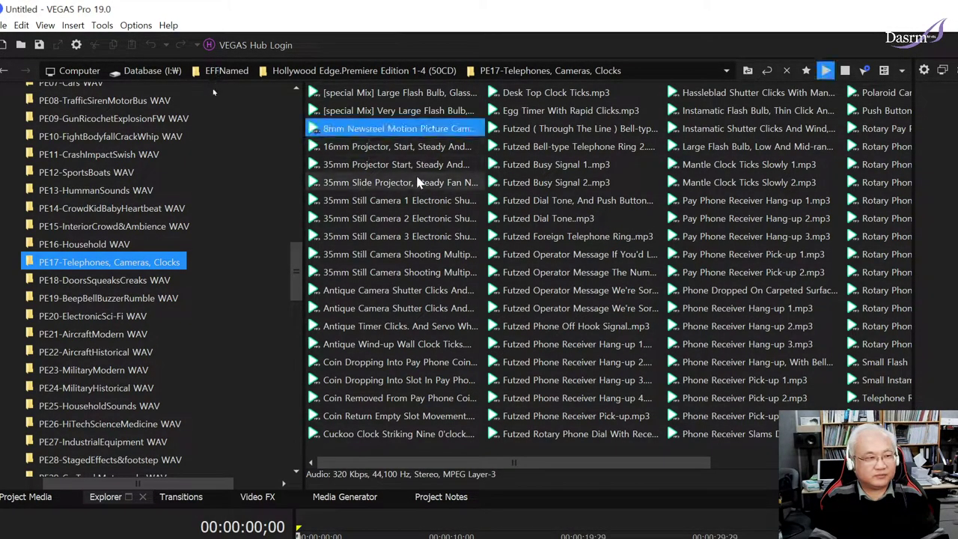
{"action": "left_click", "coordinate": [418, 168]}
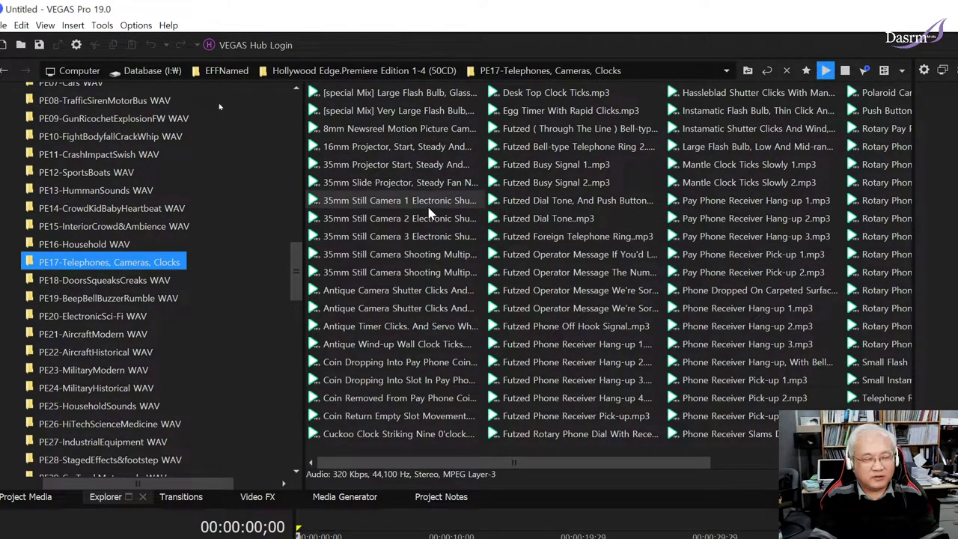
{"action": "left_click", "coordinate": [431, 220]}
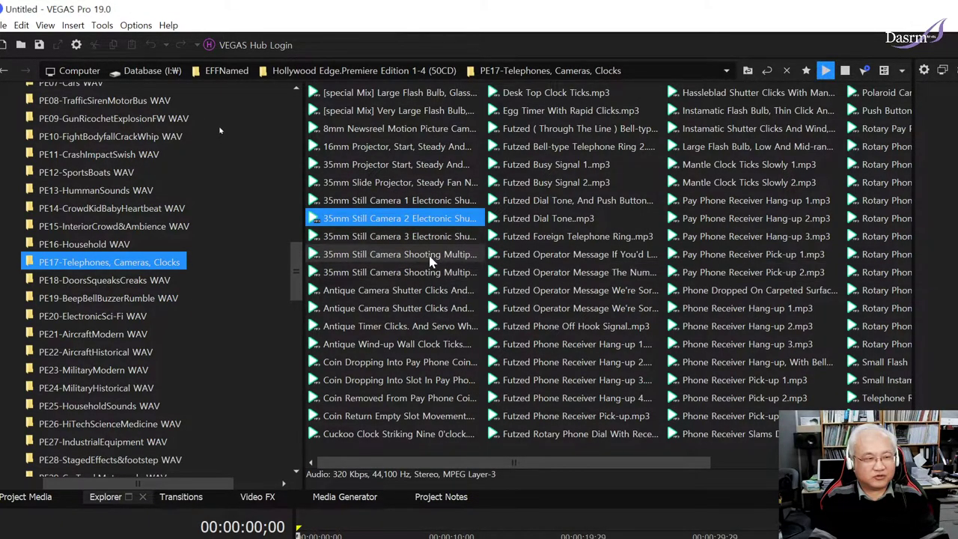
{"action": "left_click", "coordinate": [429, 237]}
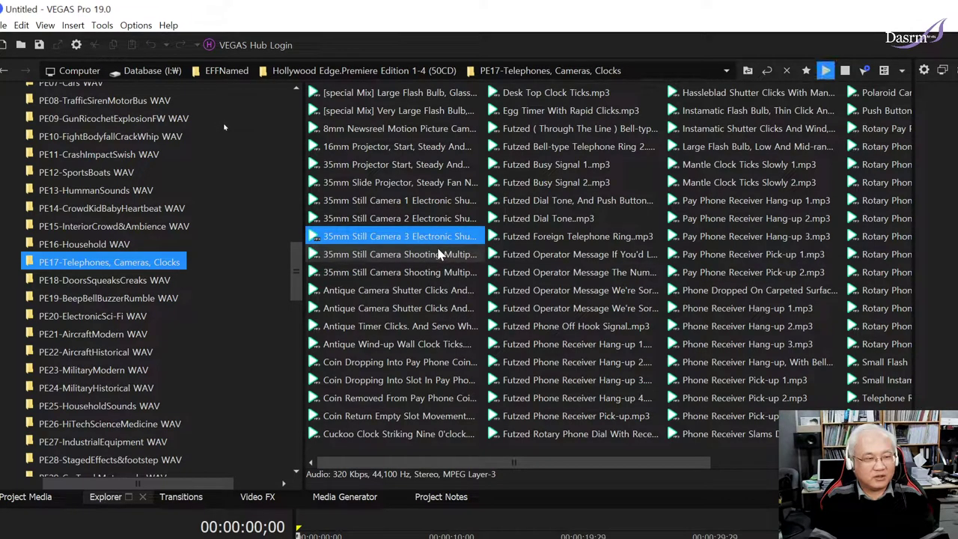
{"action": "left_click", "coordinate": [423, 256]}
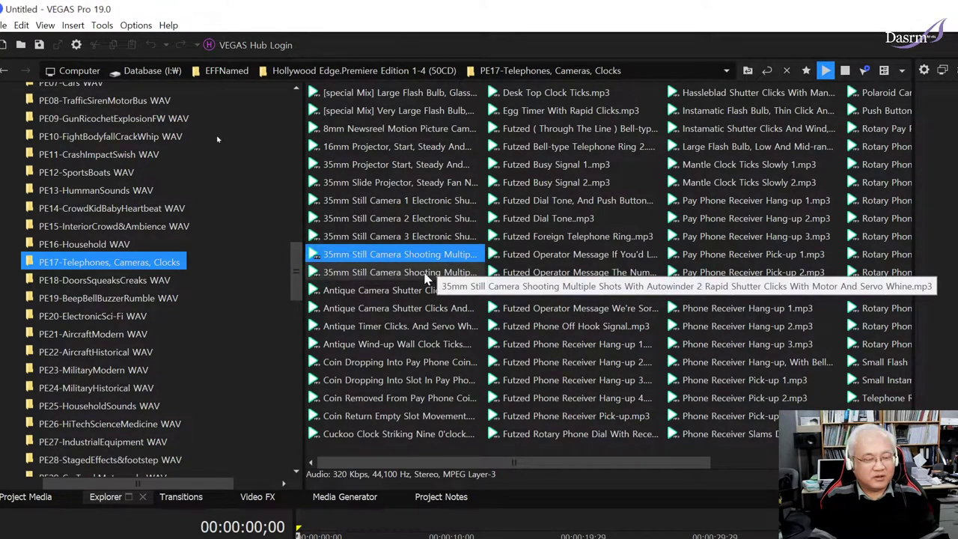
{"action": "left_click", "coordinate": [426, 275]}
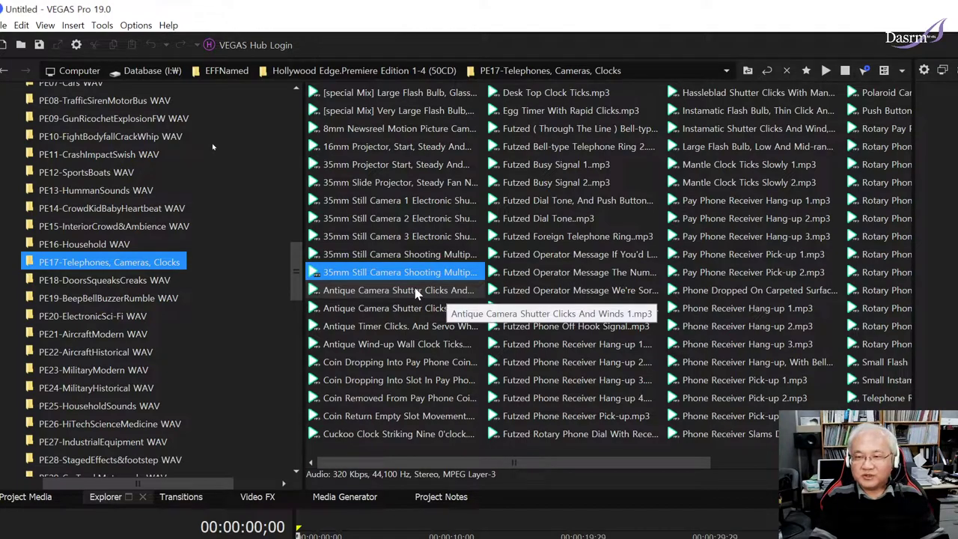
- Preview Antique Camera Shutter Clicks And Winds 1, the antique timer clip and Desk Top Clock Ticks
{"action": "left_click", "coordinate": [420, 292]}
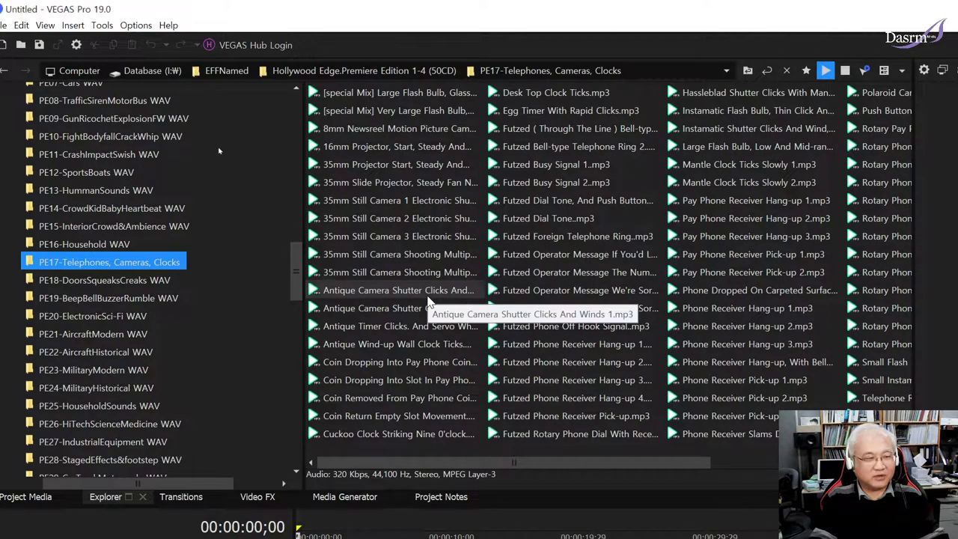
{"action": "left_click", "coordinate": [428, 296]}
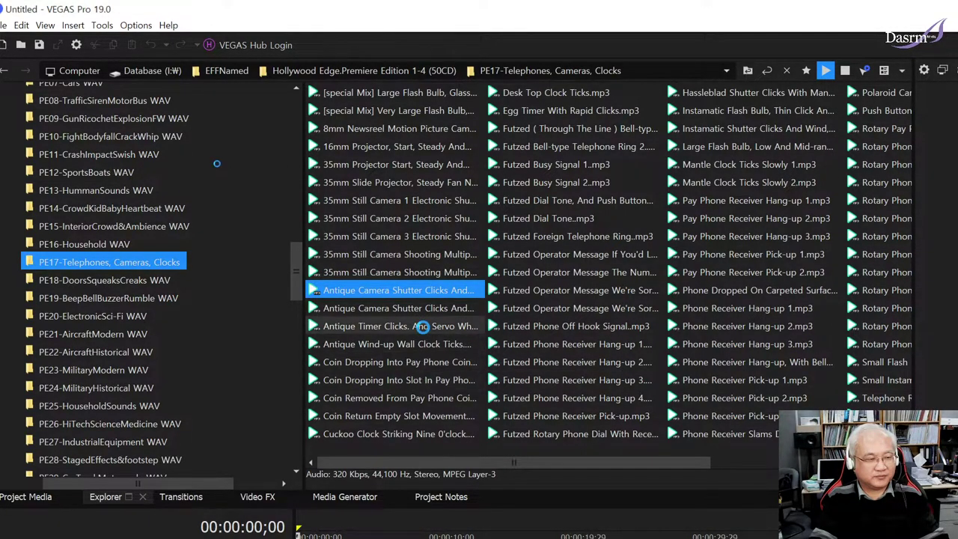
{"action": "left_click", "coordinate": [423, 327]}
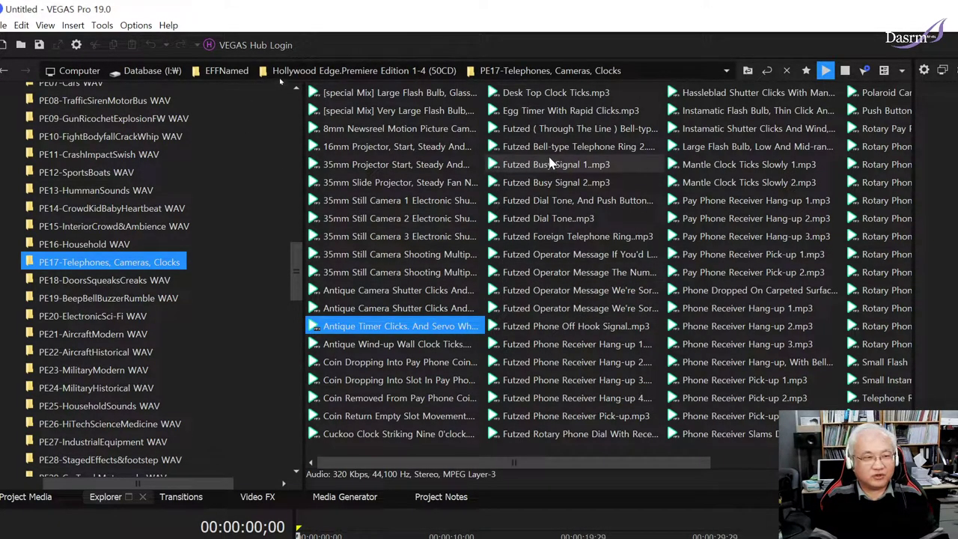
{"action": "left_click", "coordinate": [569, 92]}
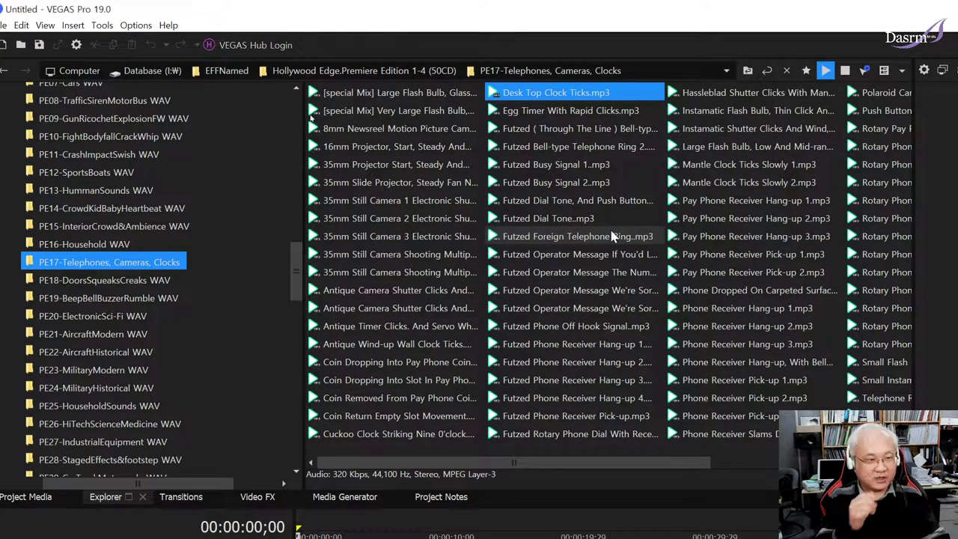
- Preview the futzed foreign ring, operator messages, and phone receiver hang-up and pick-up clips
{"action": "left_click", "coordinate": [611, 236]}
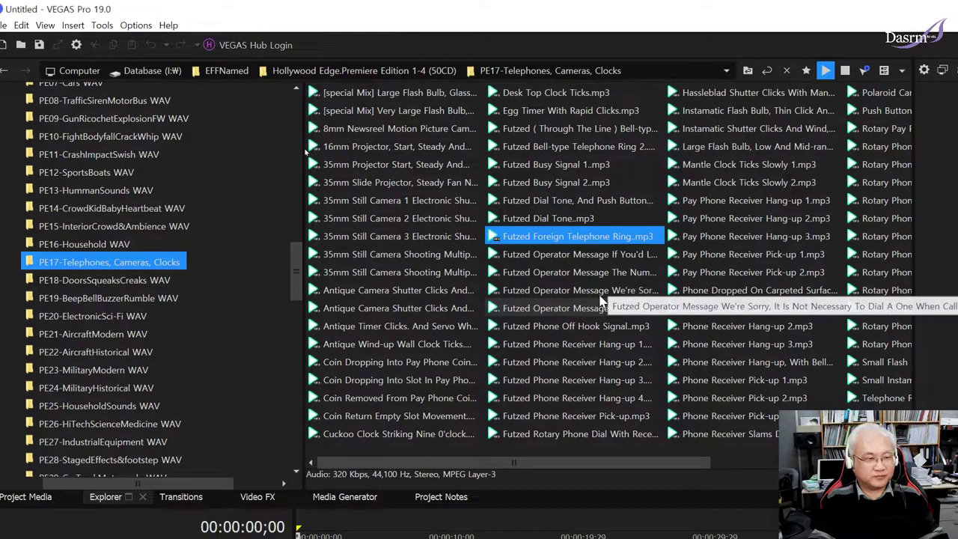
{"action": "left_click", "coordinate": [599, 257]}
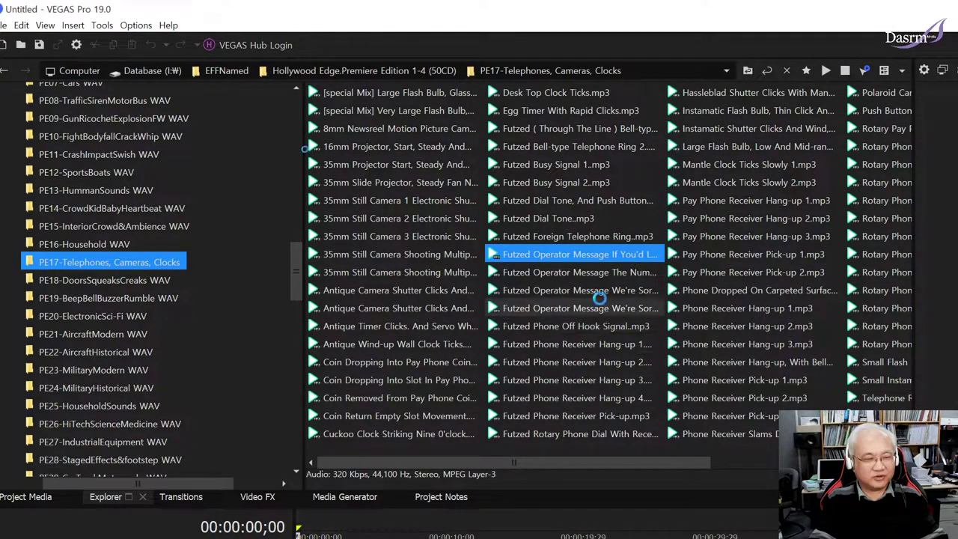
{"action": "left_click", "coordinate": [603, 307]}
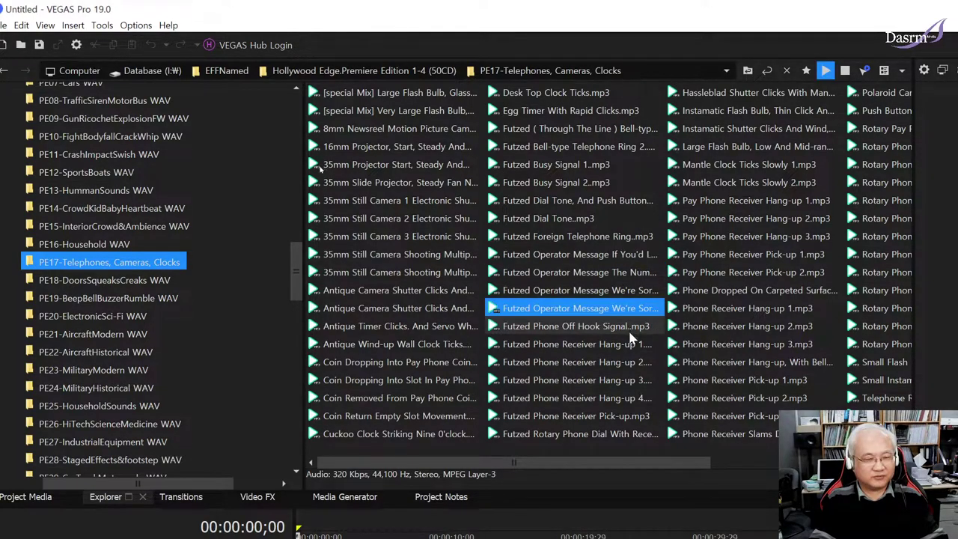
{"action": "left_click", "coordinate": [737, 308]}
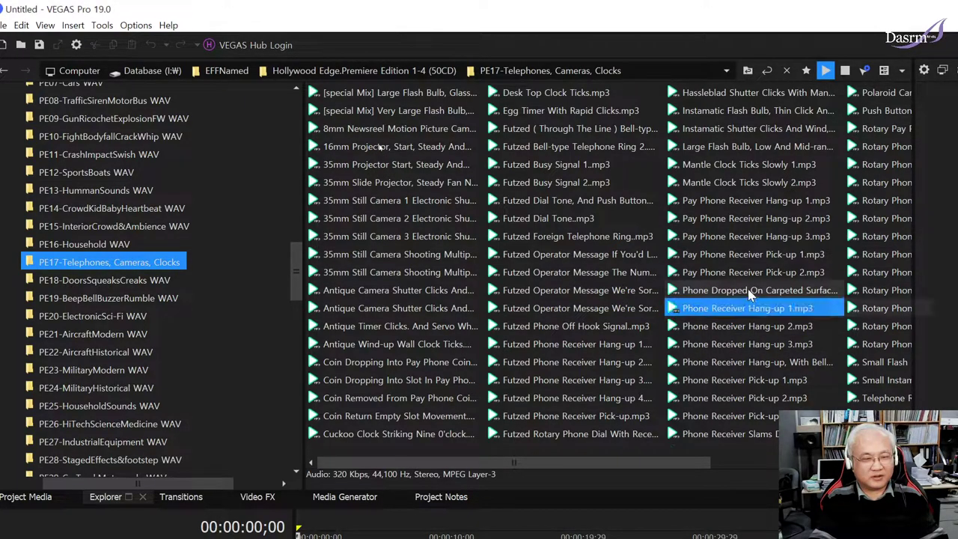
{"action": "left_click", "coordinate": [744, 334]}
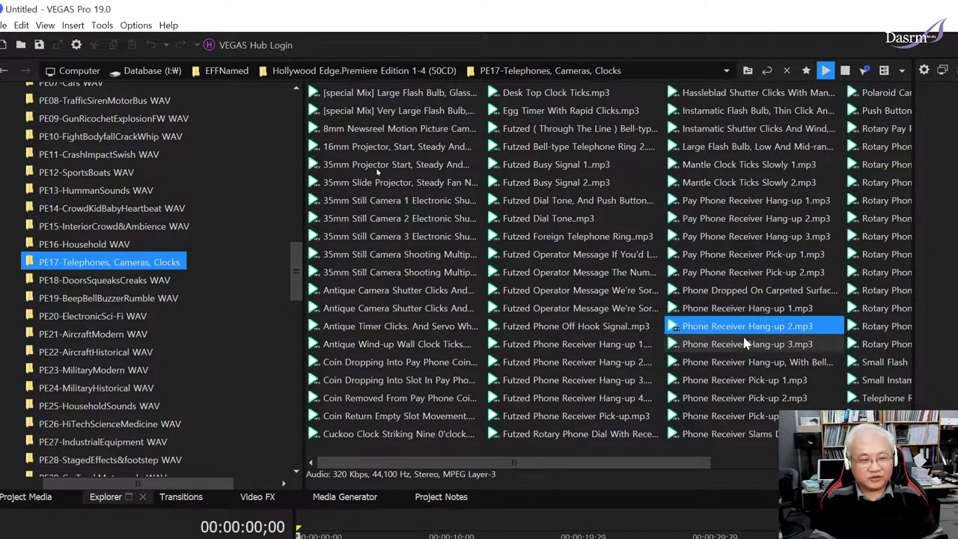
{"action": "left_click", "coordinate": [741, 379]}
{"action": "left_click", "coordinate": [741, 236]}
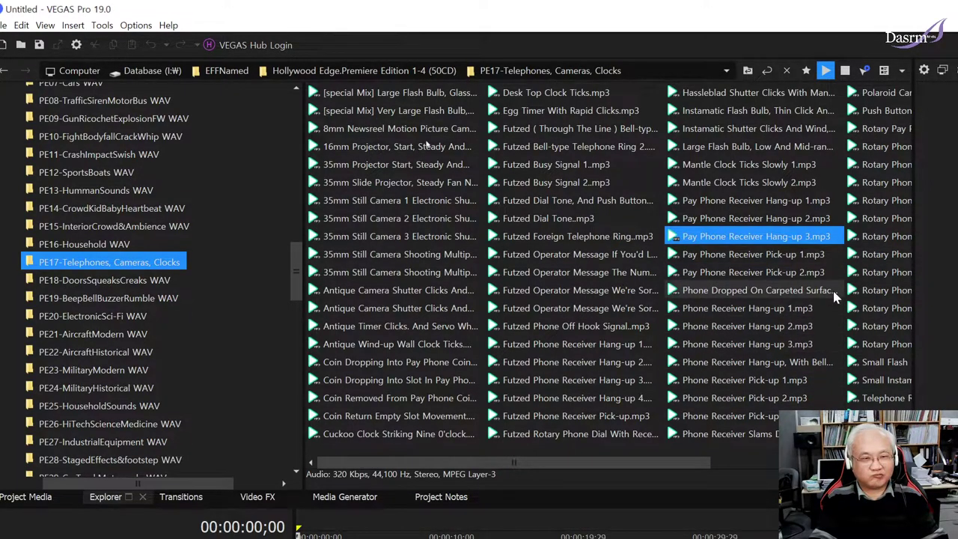
- Preview Rotary Phone Dial 5, 1, the next dial and 9, then the second generic dialing clip
{"action": "left_click", "coordinate": [839, 218]}
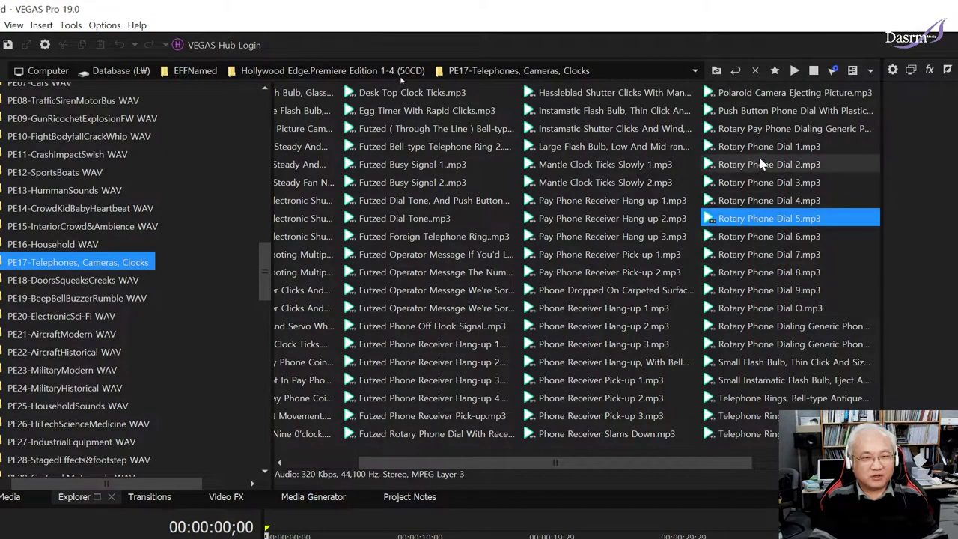
{"action": "left_click", "coordinate": [740, 147]}
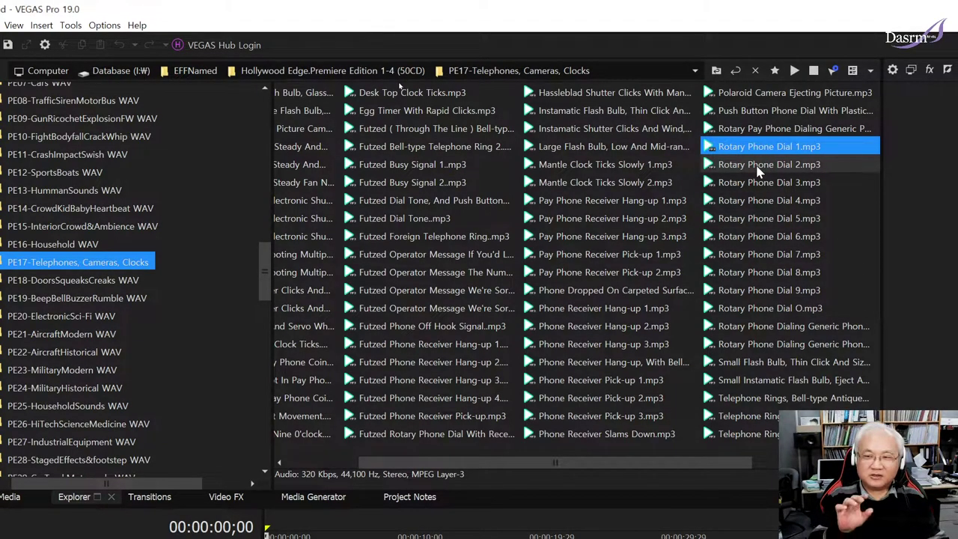
{"action": "key", "text": "space"}
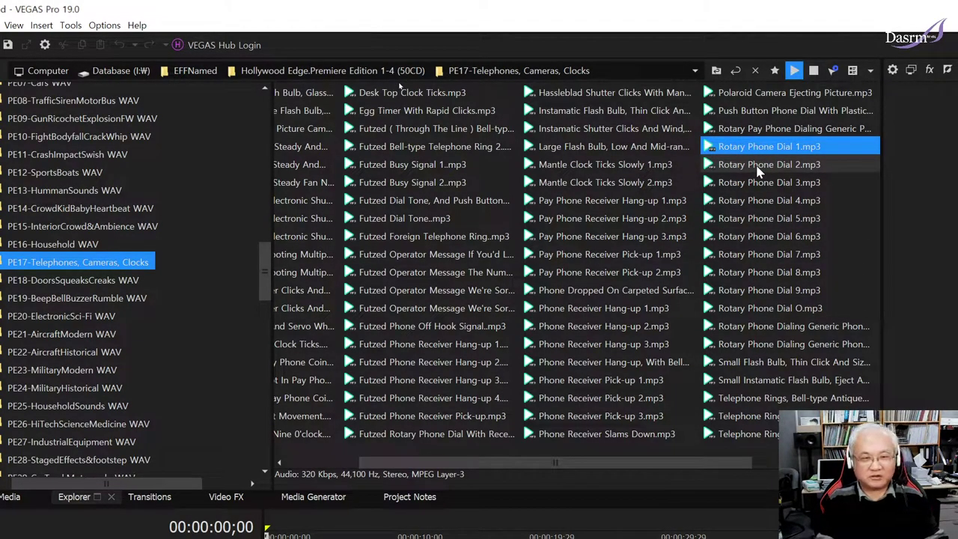
{"action": "key", "text": "Escape"}
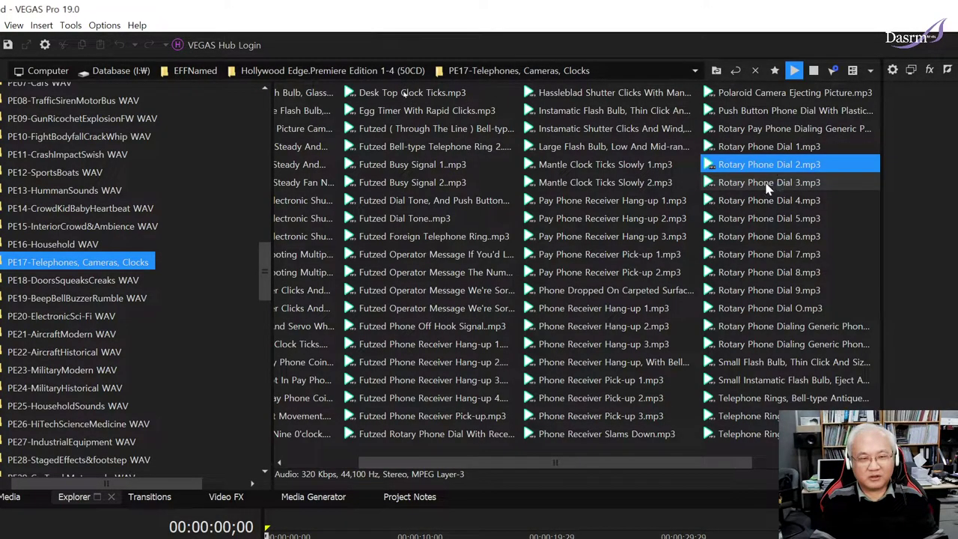
{"action": "left_click", "coordinate": [767, 182]}
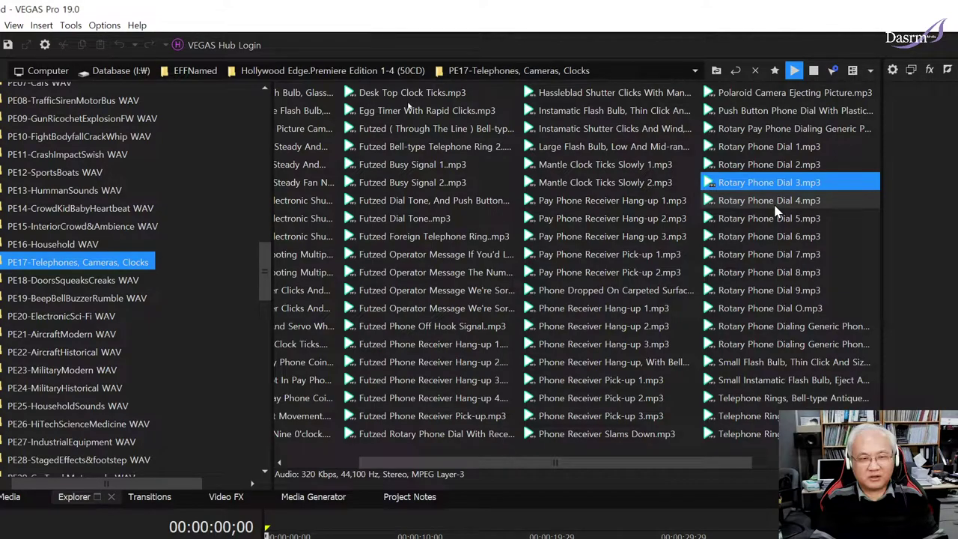
{"action": "left_click", "coordinate": [767, 292]}
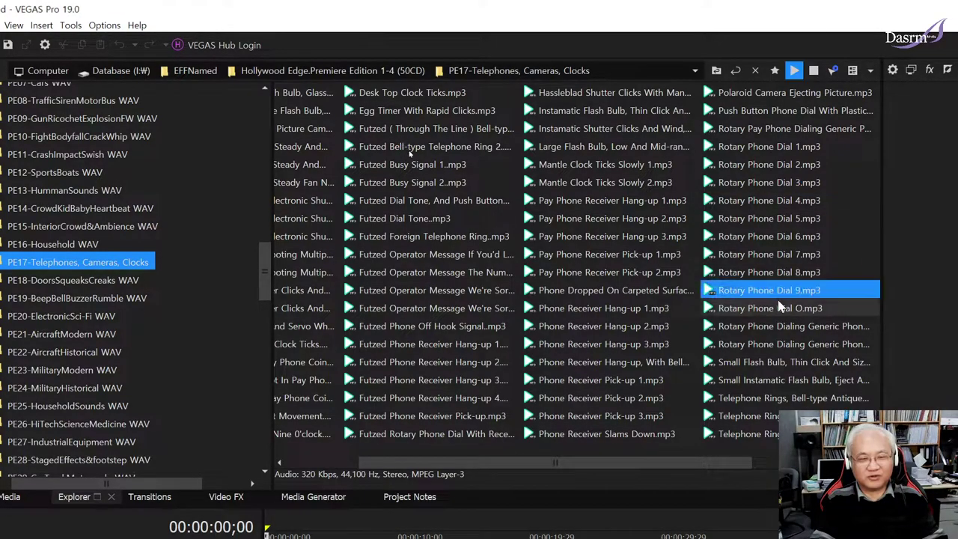
{"action": "left_click", "coordinate": [763, 342]}
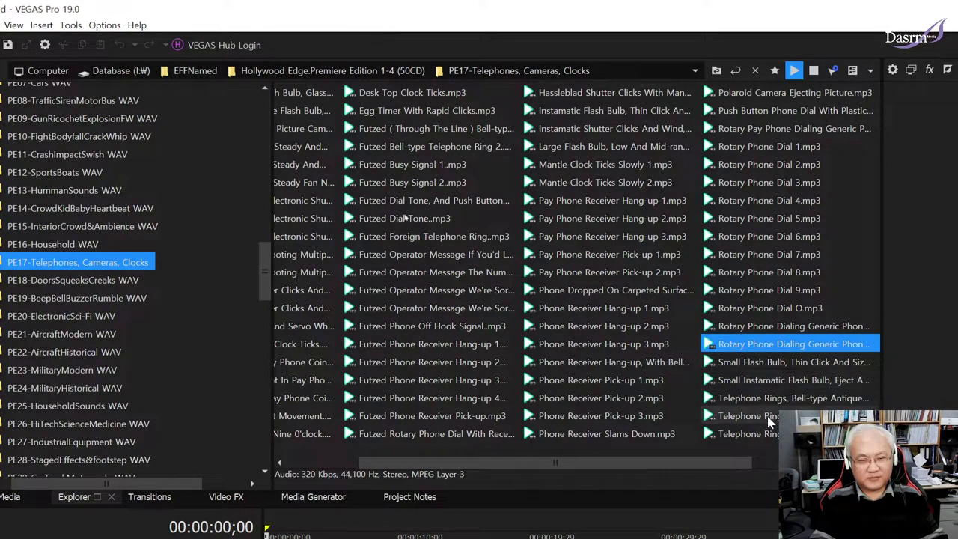
- Preview bell-type, foreign, rapid electronic and dual-tone phone rings and the wind-up alarm, then scroll back
{"action": "scroll", "coordinate": [410, 236], "scroll_direction": "down", "scroll_amount": 1}
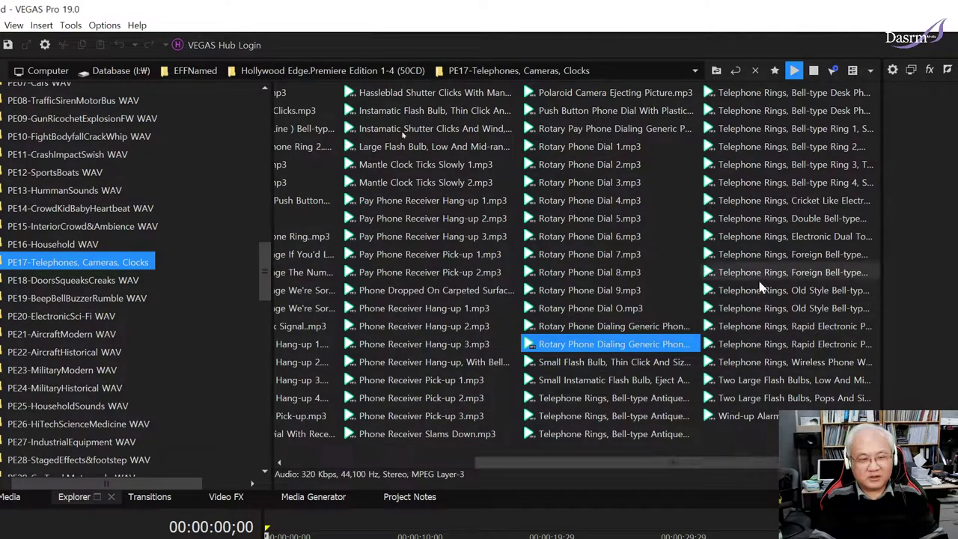
{"action": "left_click", "coordinate": [779, 165]}
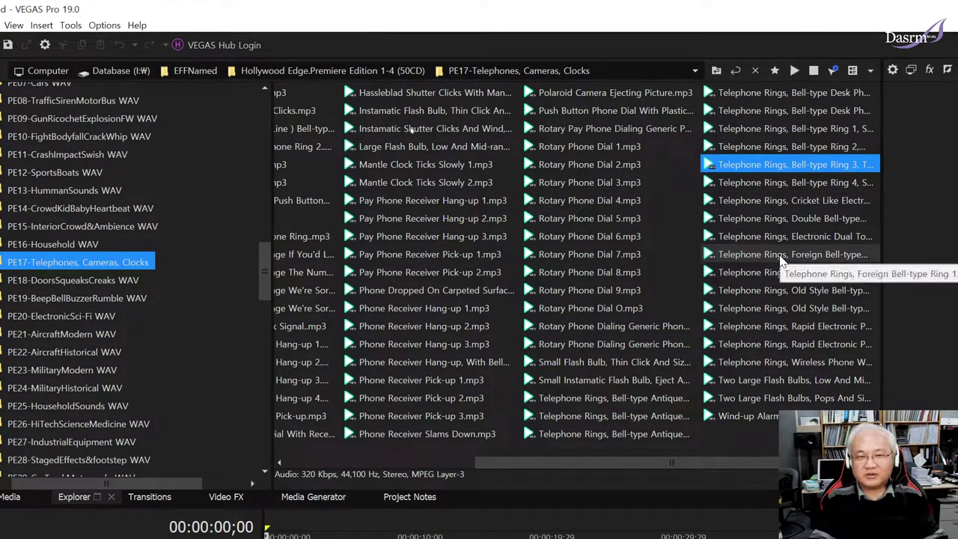
{"action": "left_click", "coordinate": [792, 111]}
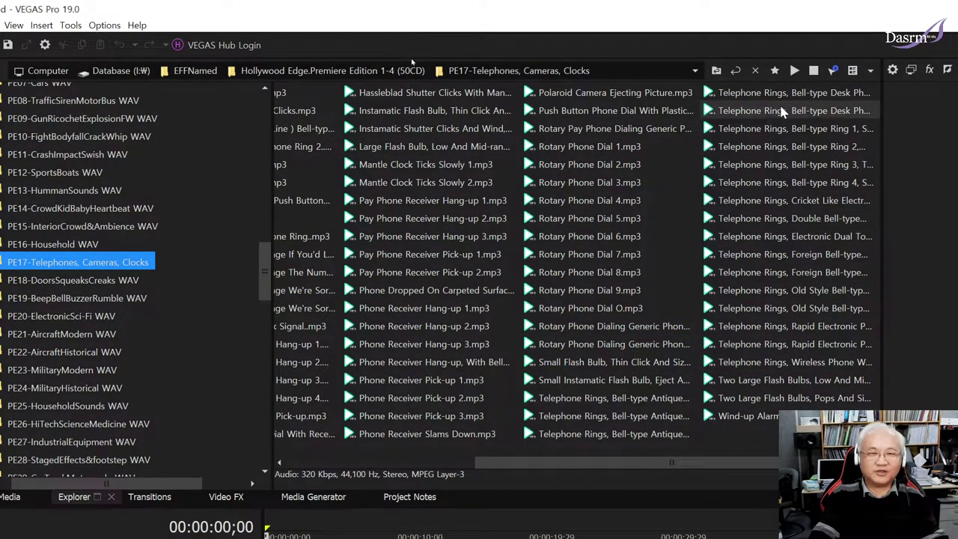
{"action": "left_click", "coordinate": [783, 254]}
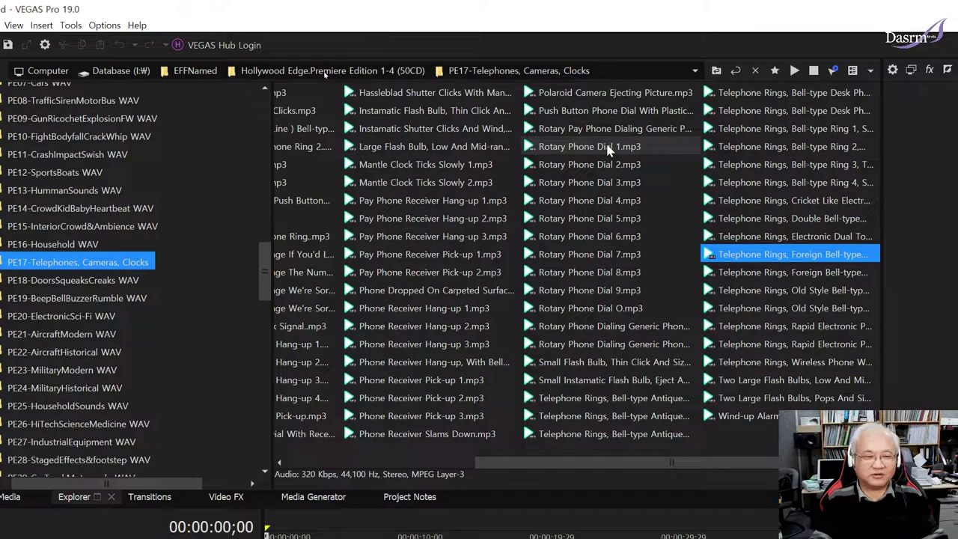
{"action": "left_click", "coordinate": [787, 346]}
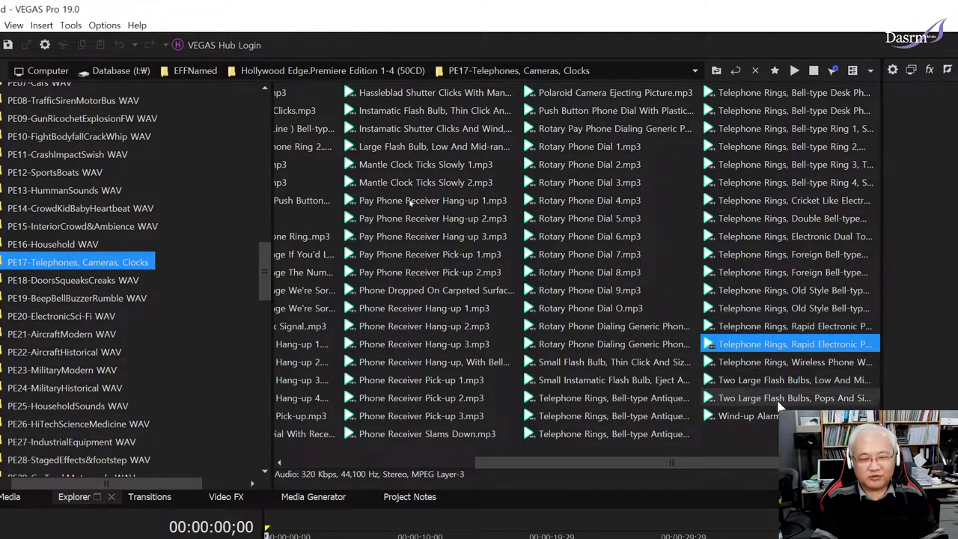
{"action": "key", "text": "space"}
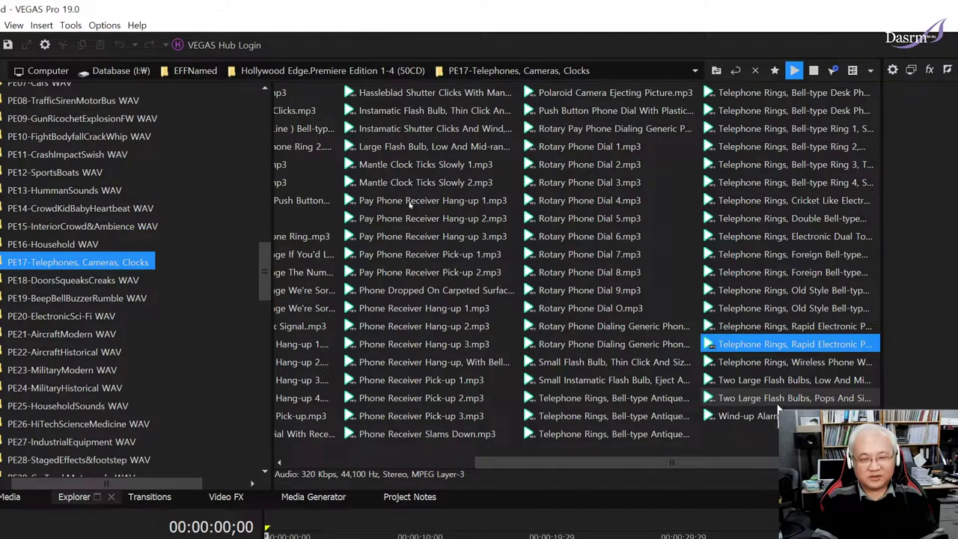
{"action": "left_click", "coordinate": [799, 333]}
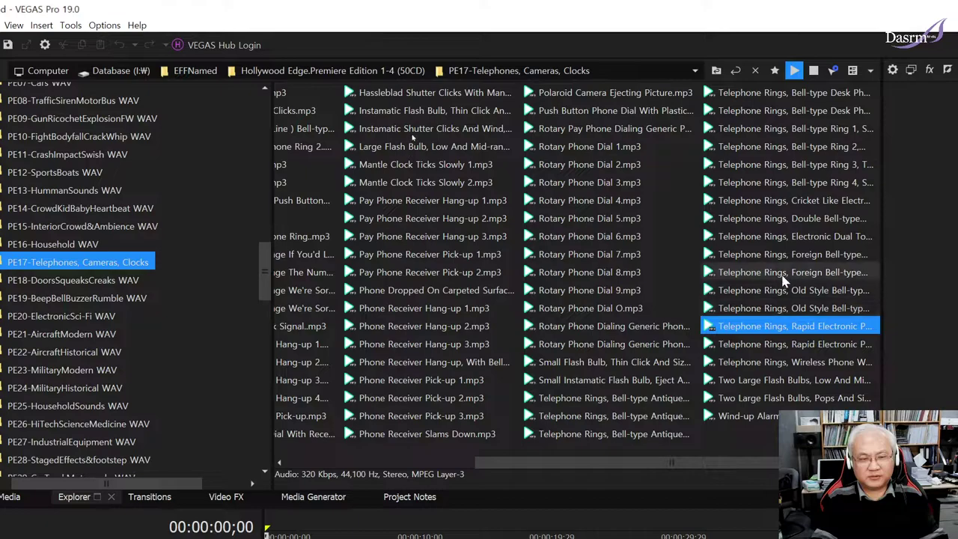
{"action": "left_click", "coordinate": [787, 238]}
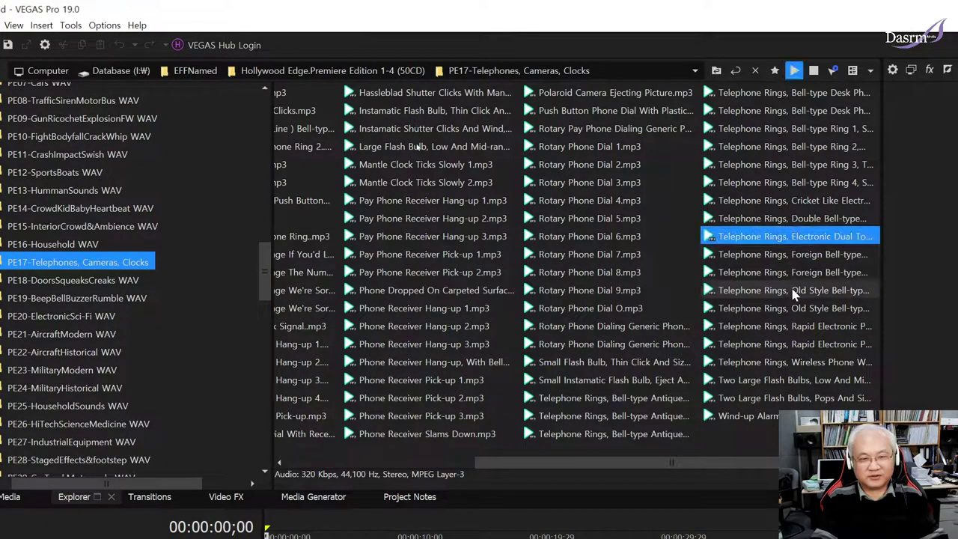
{"action": "left_click", "coordinate": [767, 422]}
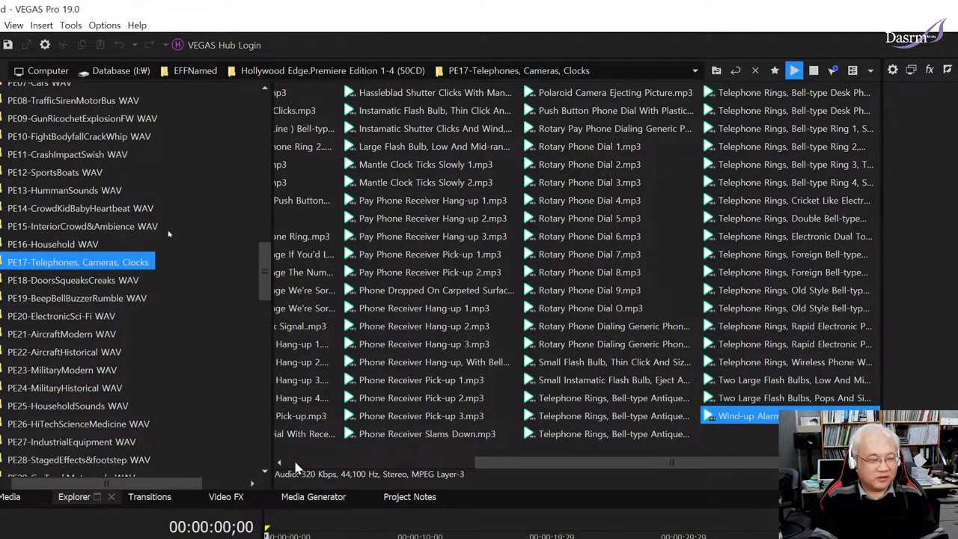
{"action": "left_click", "coordinate": [296, 466]}
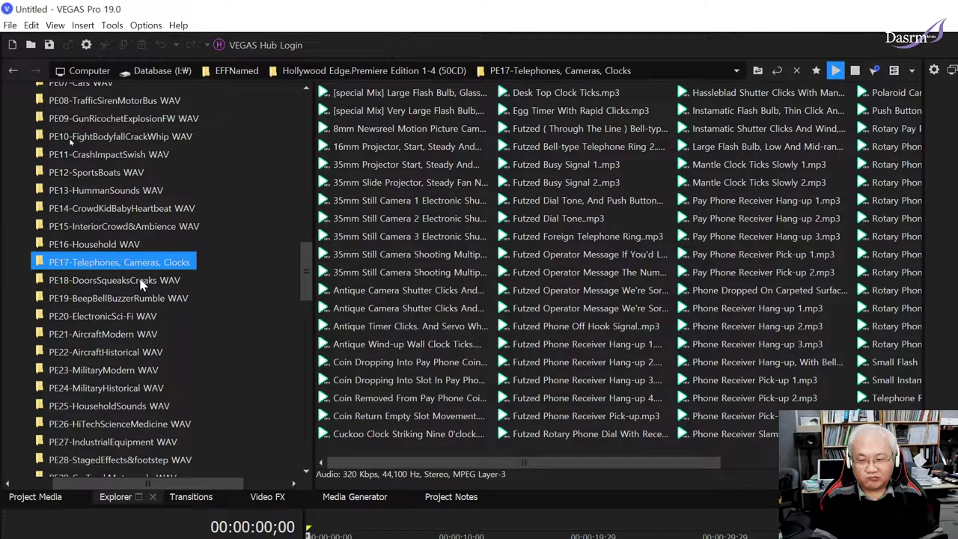
- Open PE18-DoorsSqueaksCreaks WAV and preview the rope, ice, metal door, boat and wooden bed creaks
{"action": "left_click", "coordinate": [143, 283]}
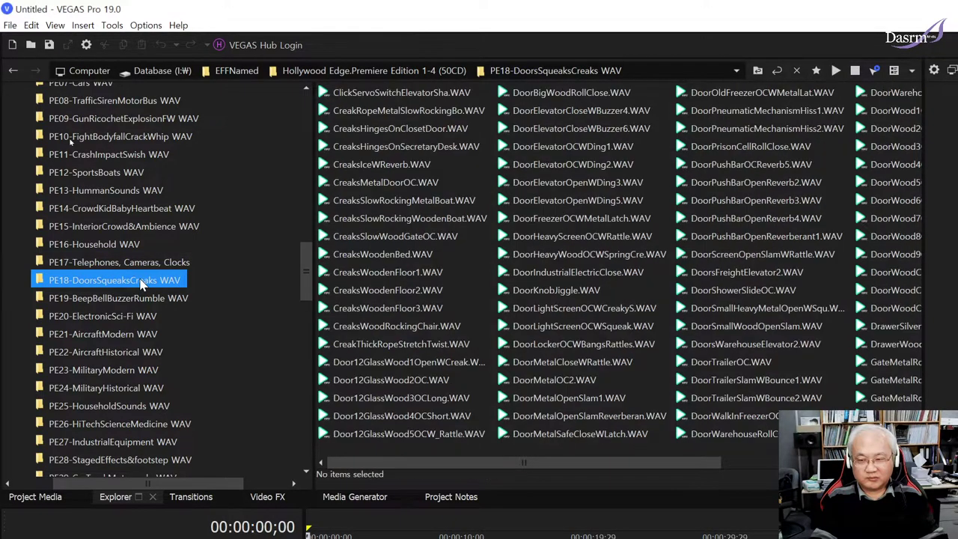
{"action": "left_click", "coordinate": [433, 110]}
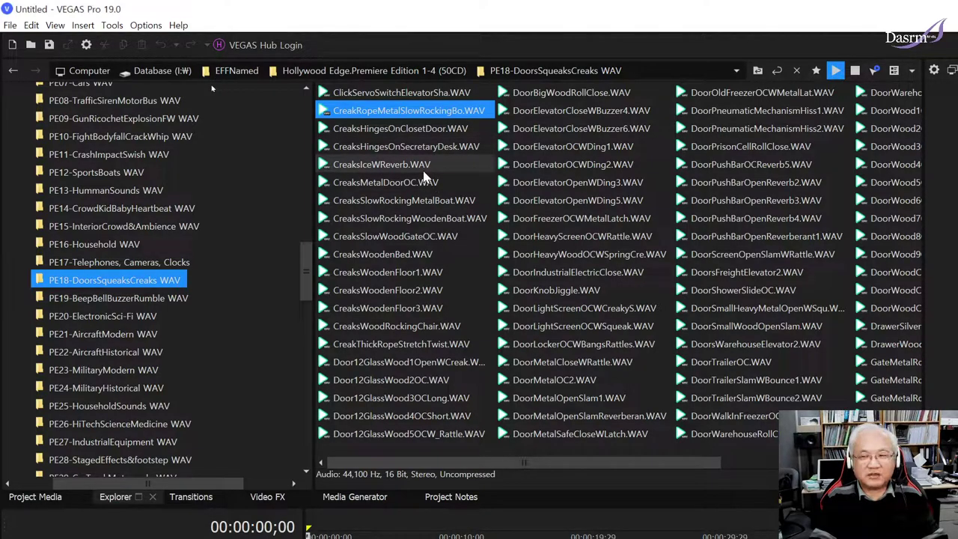
{"action": "left_click", "coordinate": [408, 164]}
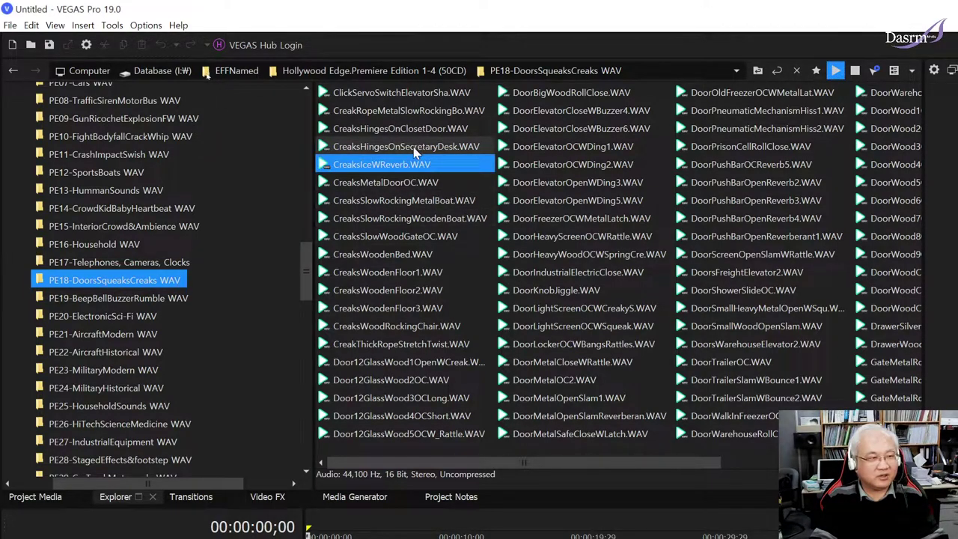
{"action": "left_click", "coordinate": [406, 183]}
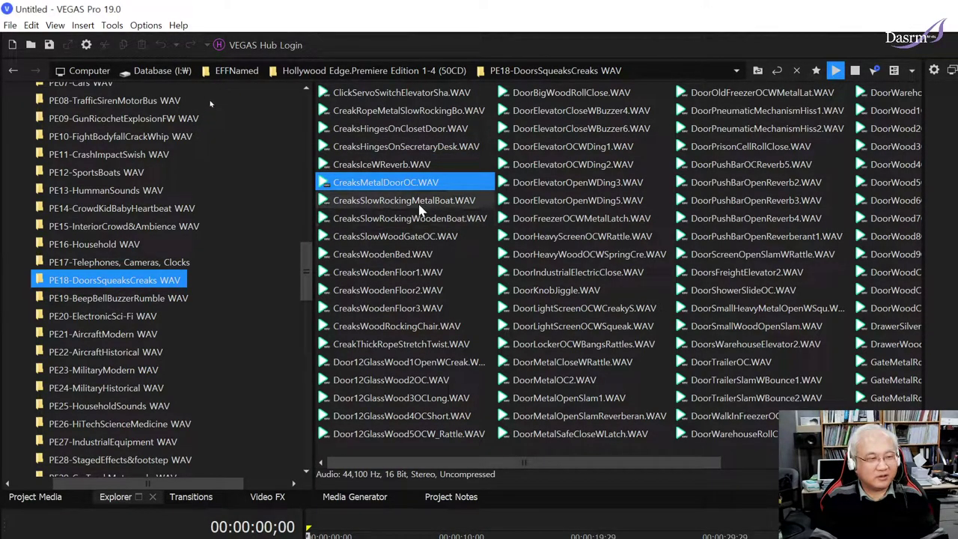
{"action": "left_click", "coordinate": [419, 203]}
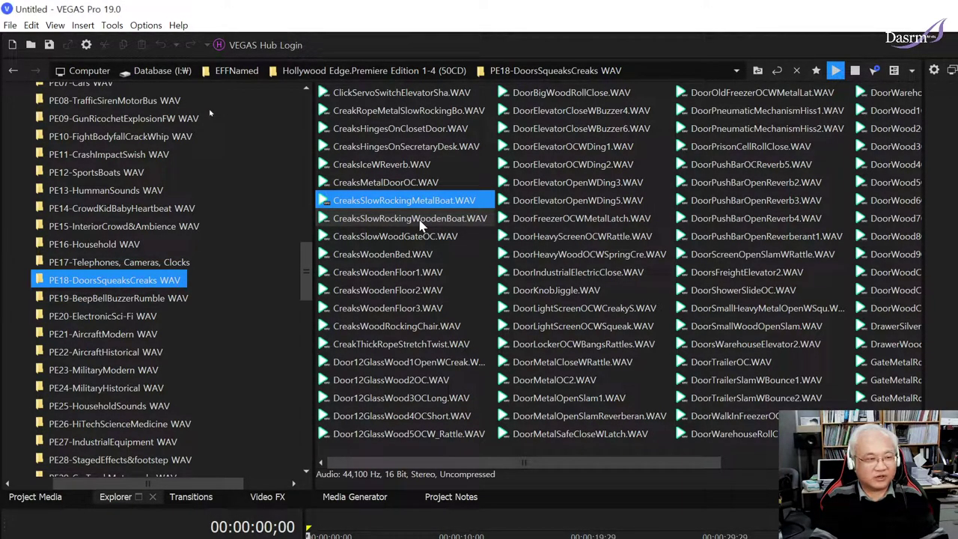
{"action": "left_click", "coordinate": [421, 220]}
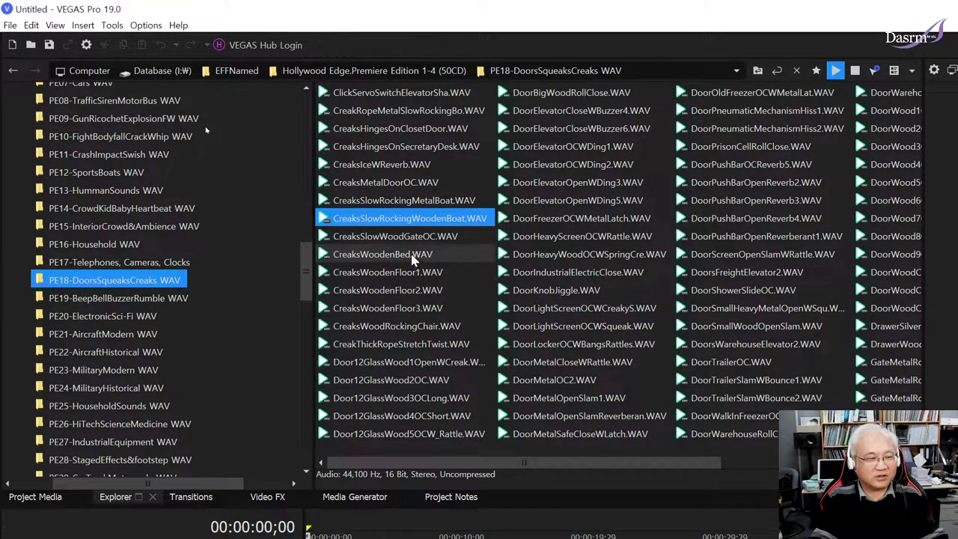
{"action": "left_click", "coordinate": [413, 257]}
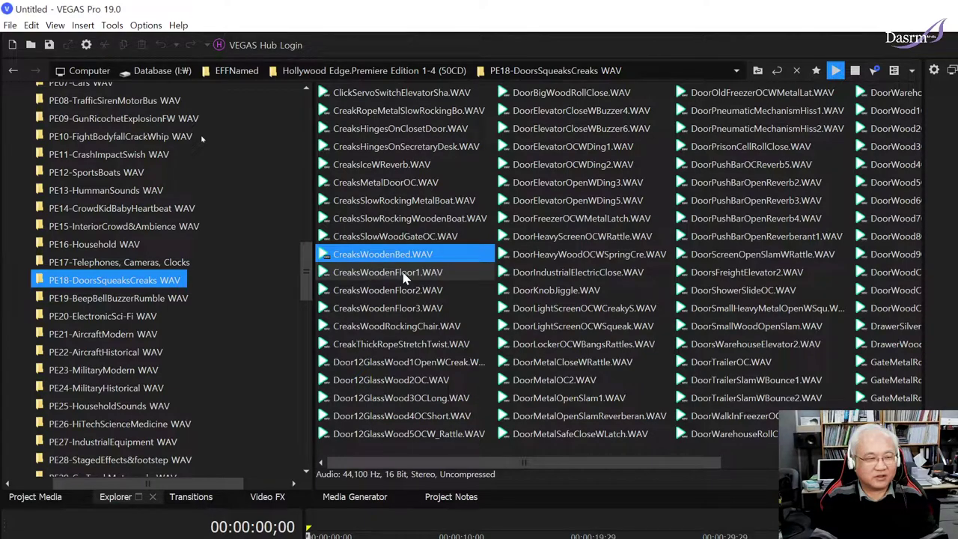
- Preview CreaksWoodenFloor1, 2 and 3.WAV
{"action": "left_click", "coordinate": [438, 274]}
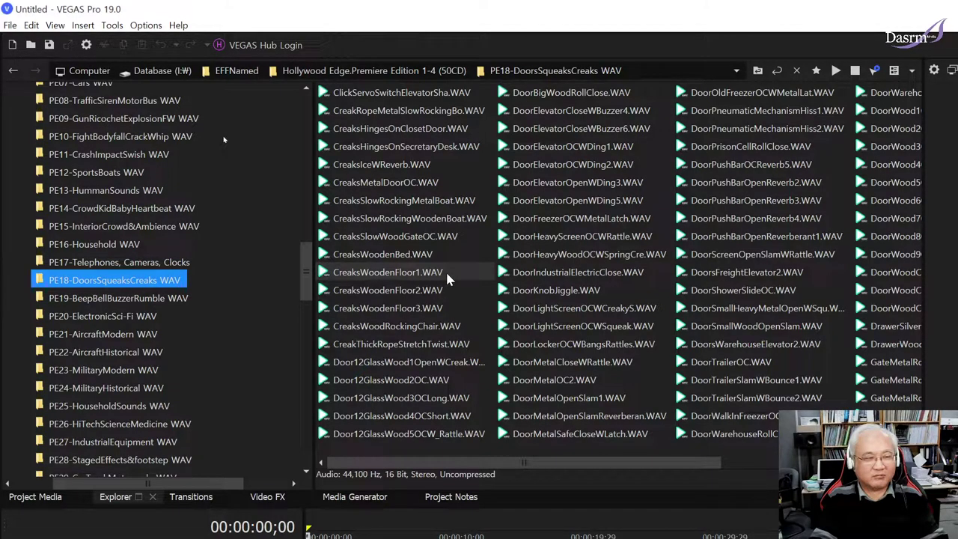
{"action": "left_click", "coordinate": [451, 266]}
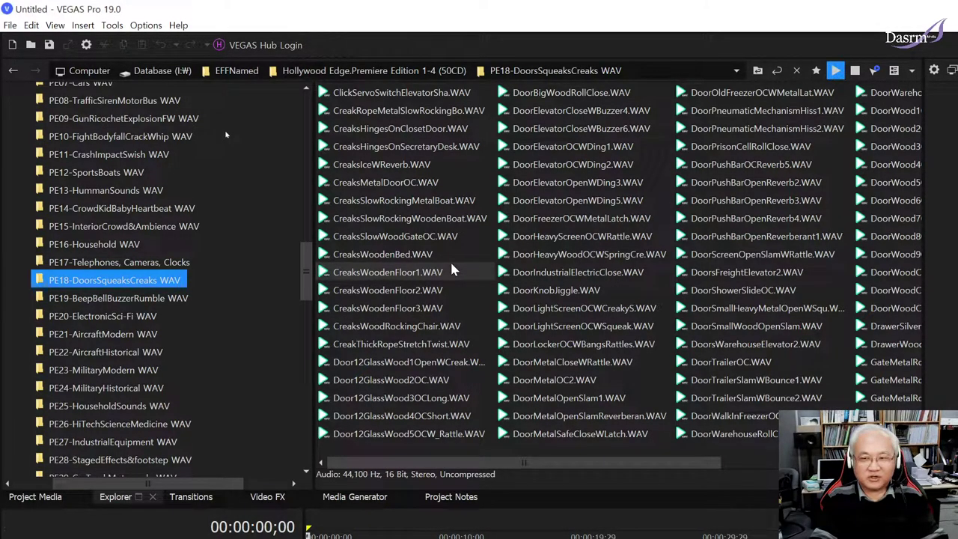
{"action": "left_click", "coordinate": [451, 270]}
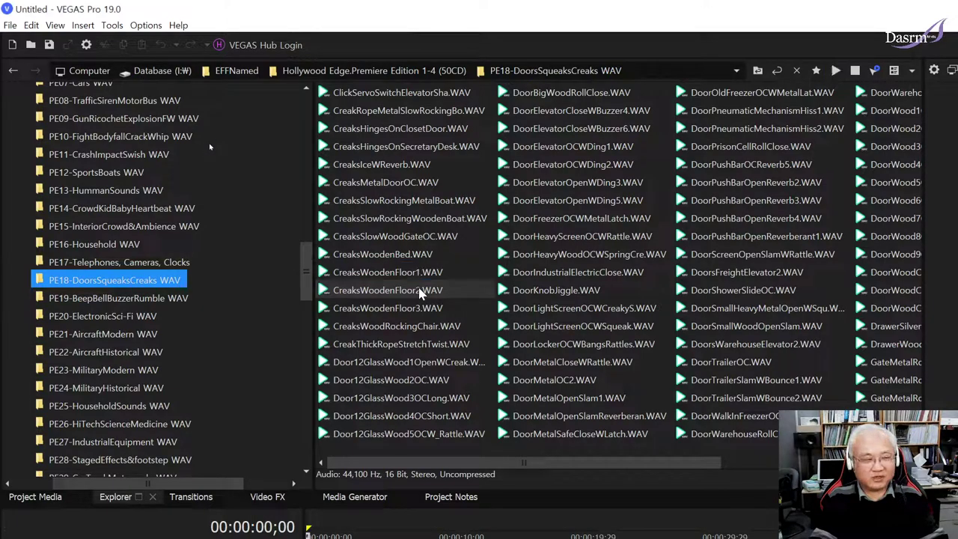
{"action": "left_click", "coordinate": [423, 292]}
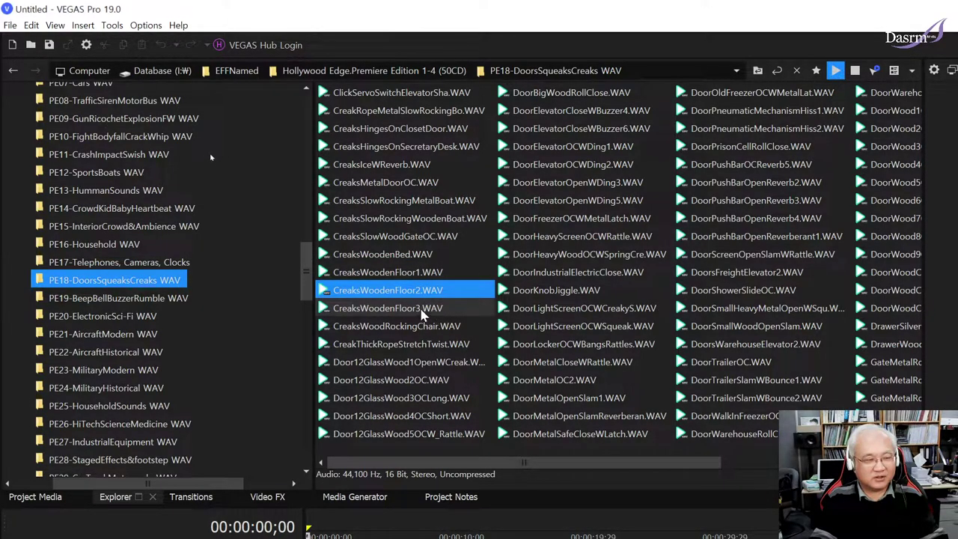
{"action": "left_click", "coordinate": [432, 309]}
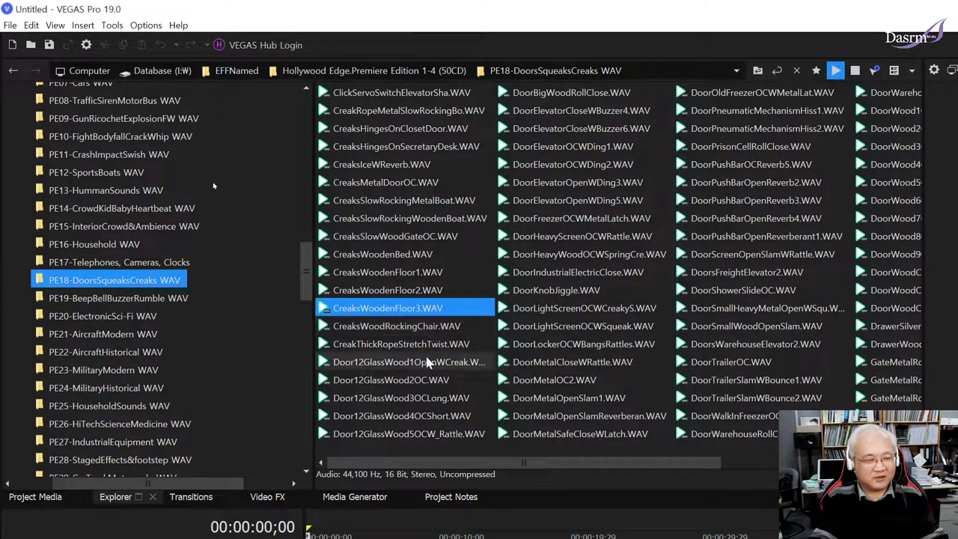
- Preview the Door12GlassWood 1 through 5 clips, replaying Door12GlassWood3OCLong
{"action": "left_click", "coordinate": [431, 364]}
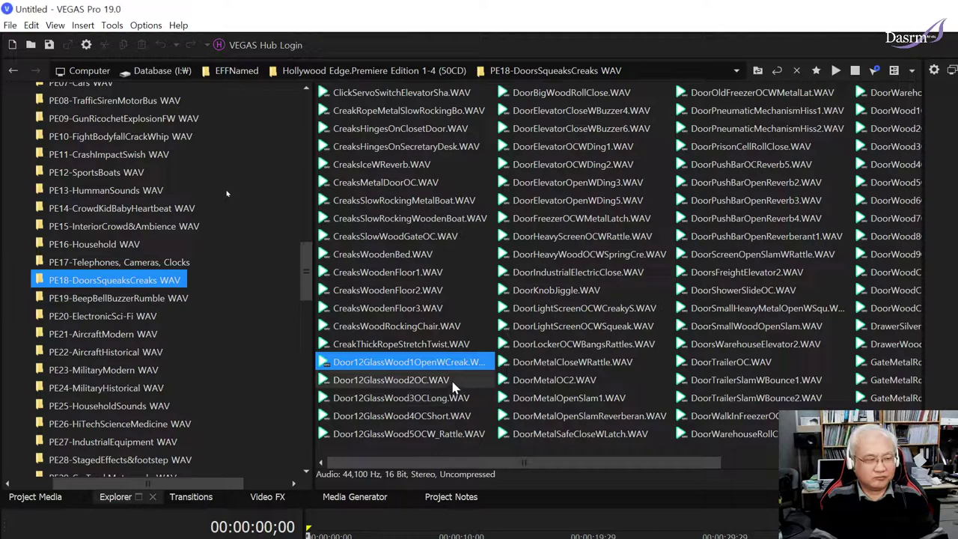
{"action": "left_click", "coordinate": [425, 383]}
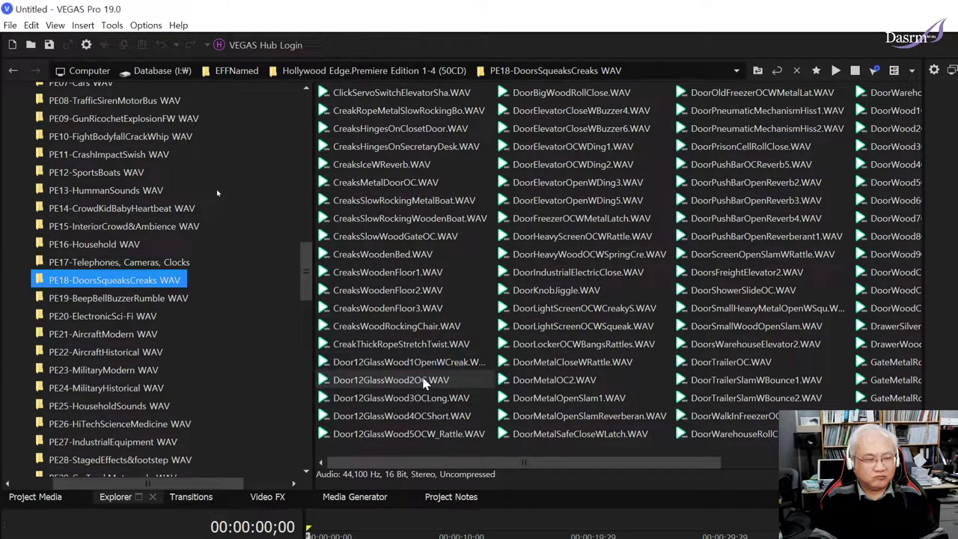
{"action": "left_click", "coordinate": [447, 385]}
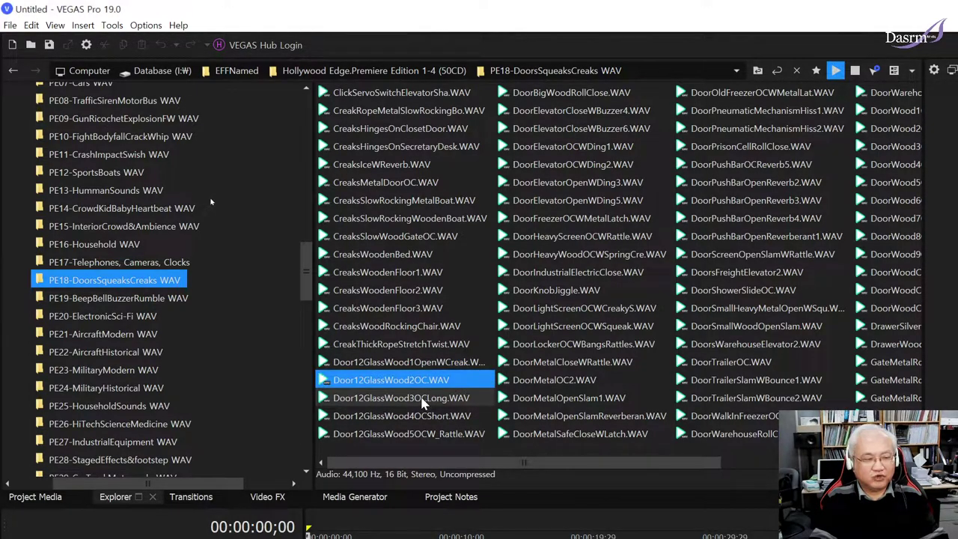
{"action": "left_click", "coordinate": [410, 401]}
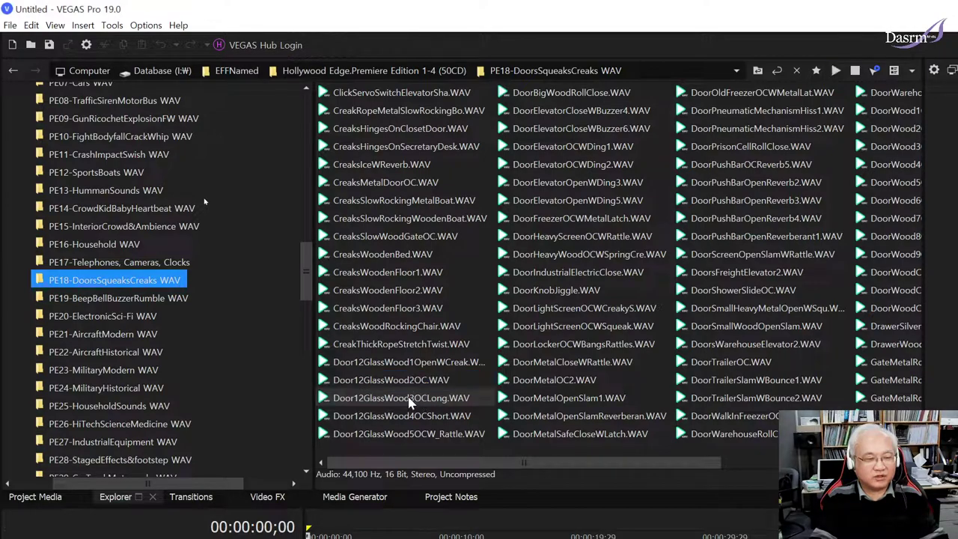
{"action": "left_click", "coordinate": [437, 404], "text": "ctrl"}
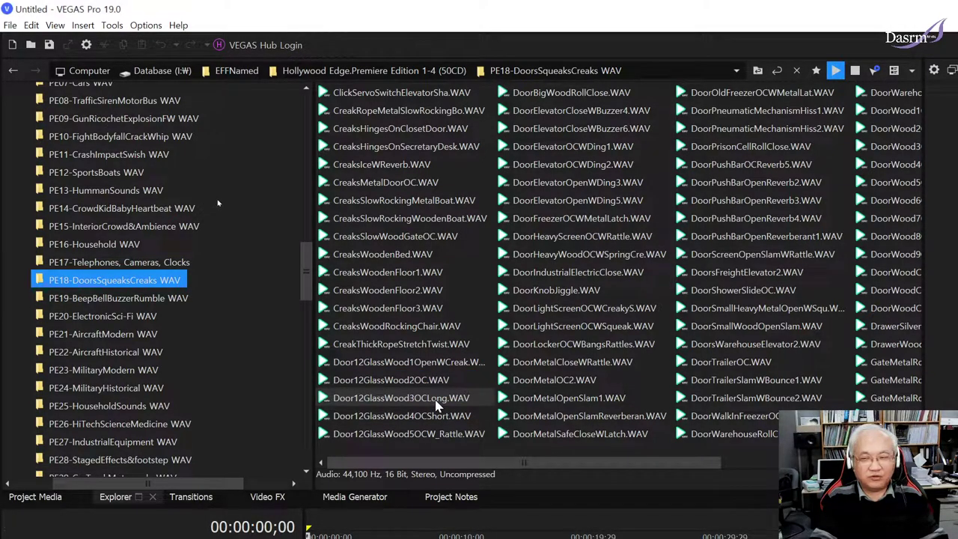
{"action": "left_click", "coordinate": [437, 404]}
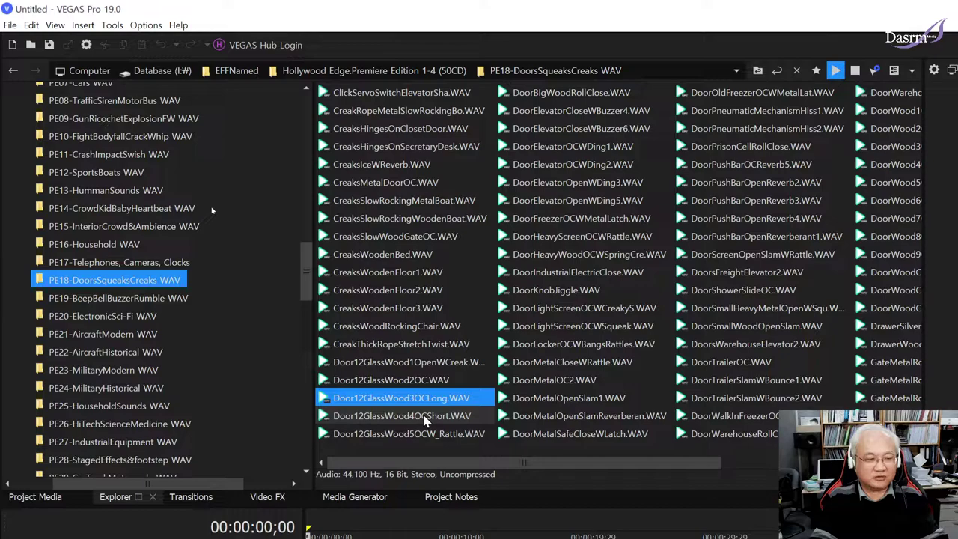
{"action": "left_click", "coordinate": [424, 419]}
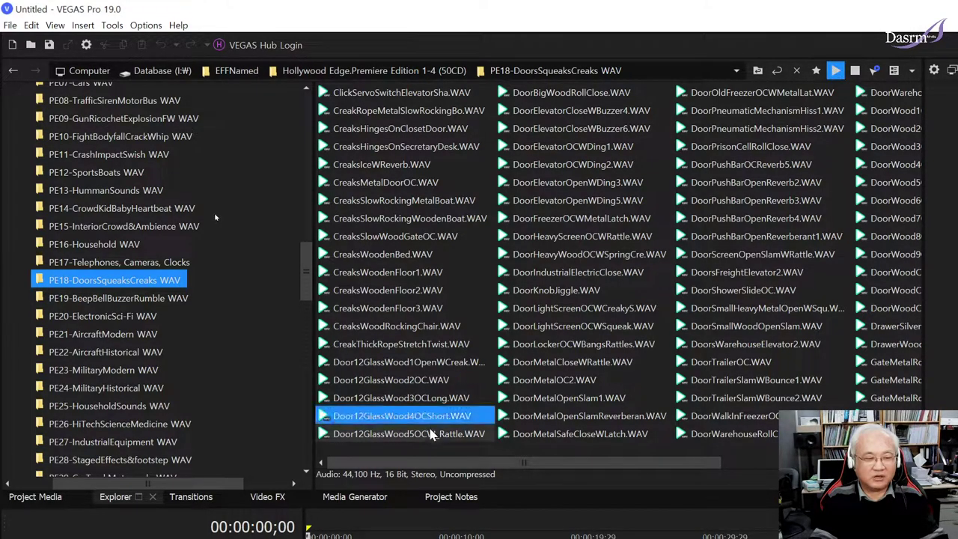
{"action": "left_click", "coordinate": [421, 436]}
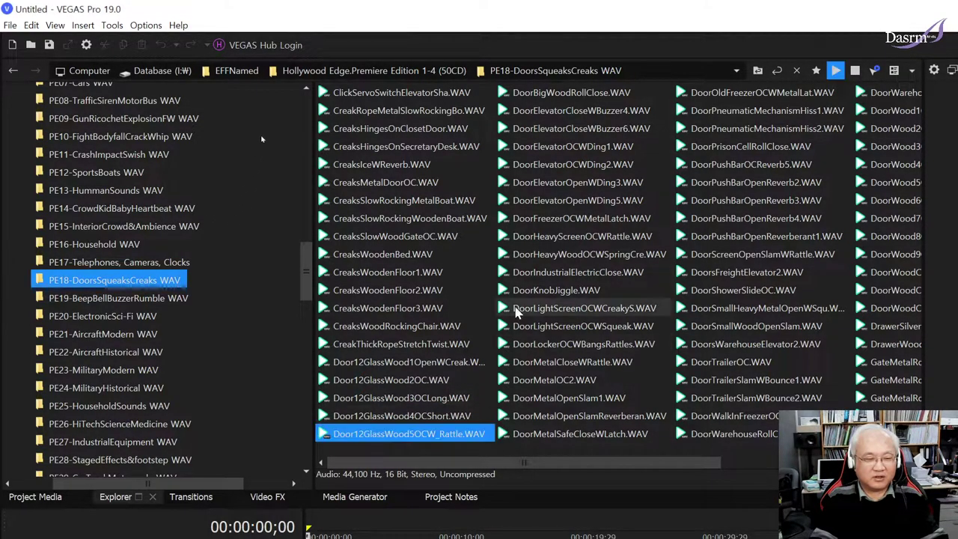
- Preview DoorBigWoodRollClose, DoorElevatorOCWDing1, heavy screen and wood doors, push bar doors and DoorScreenOpenSlamWRattle
{"action": "left_click", "coordinate": [596, 95]}
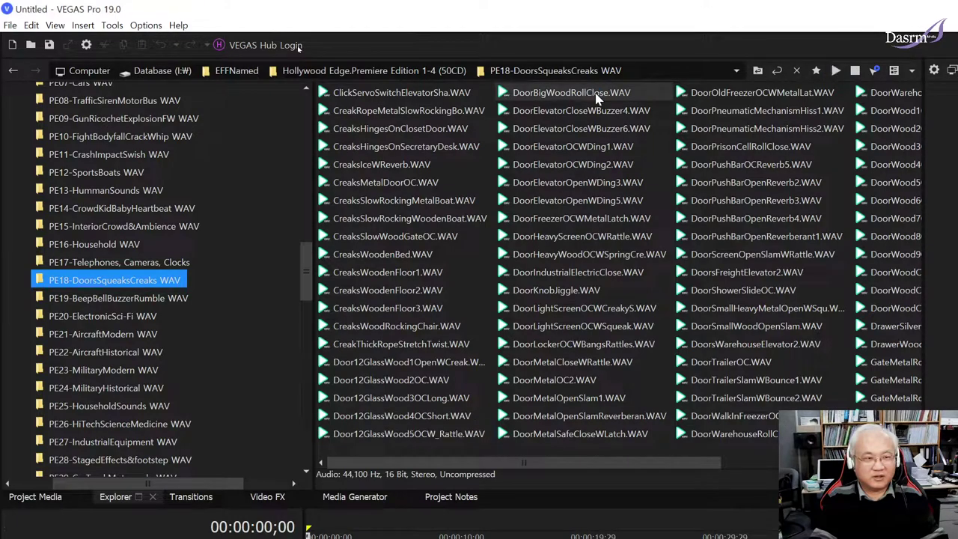
{"action": "left_click", "coordinate": [610, 149]}
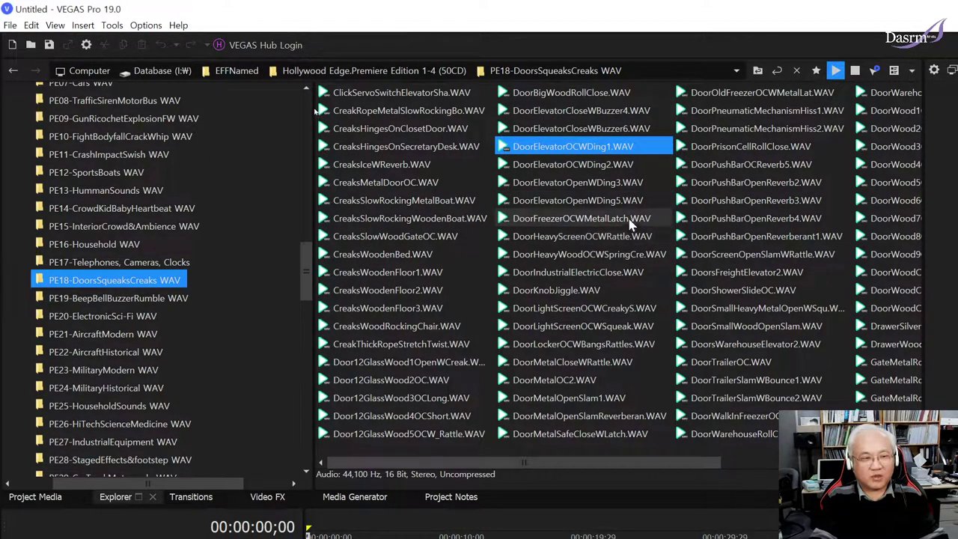
{"action": "left_click", "coordinate": [616, 237]}
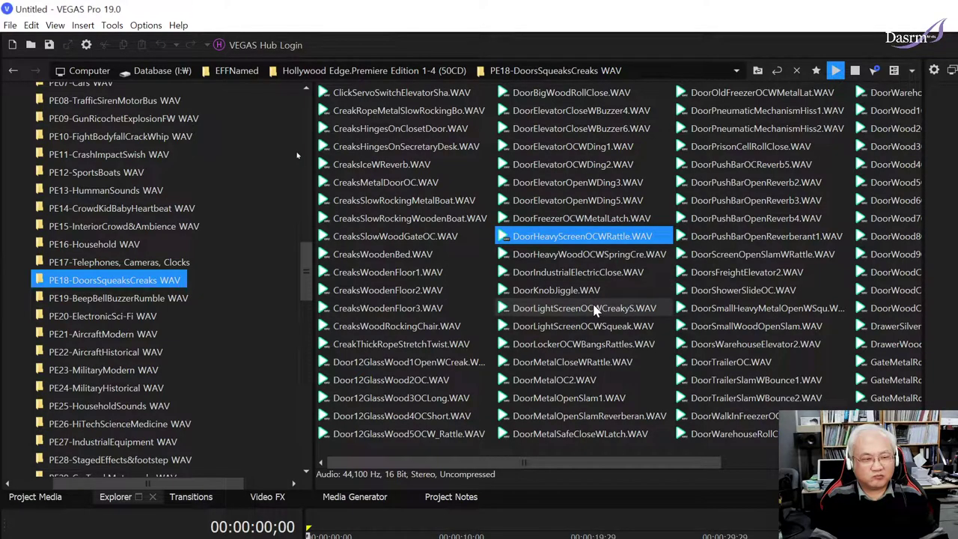
{"action": "left_click", "coordinate": [599, 255]}
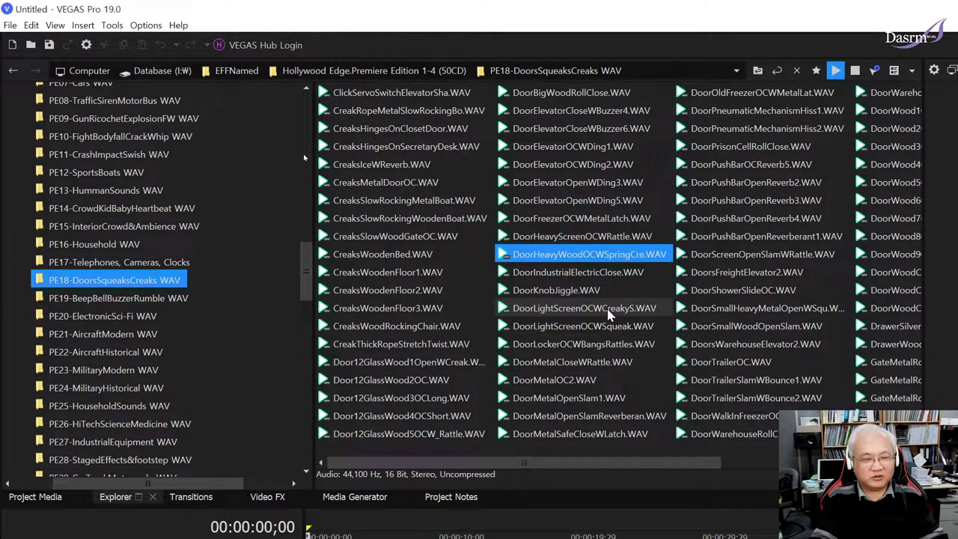
{"action": "left_click", "coordinate": [745, 164]}
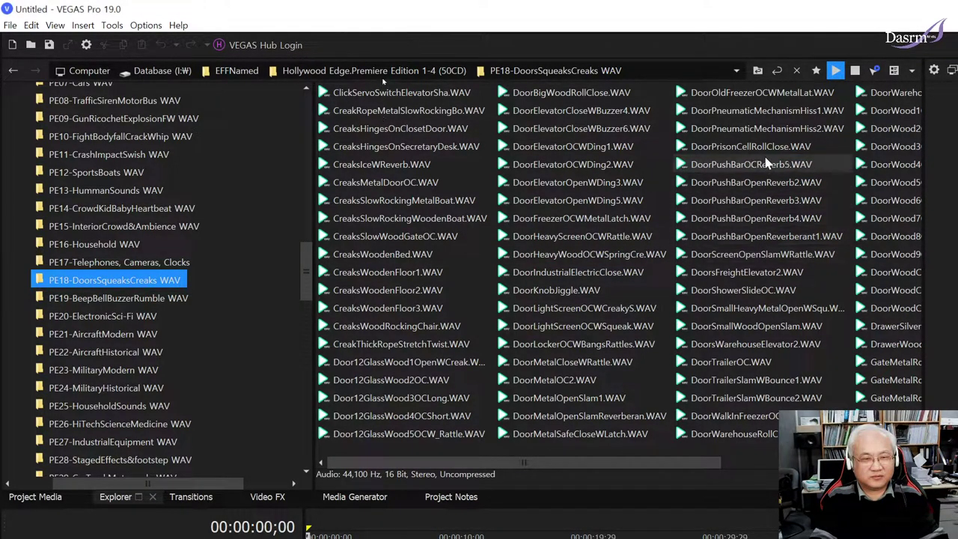
{"action": "left_click", "coordinate": [771, 218]}
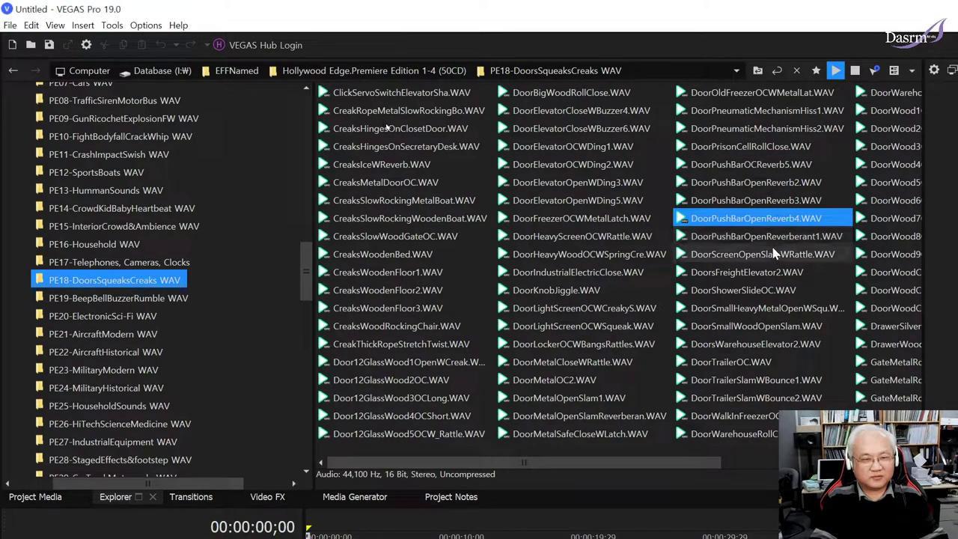
{"action": "left_click", "coordinate": [773, 257]}
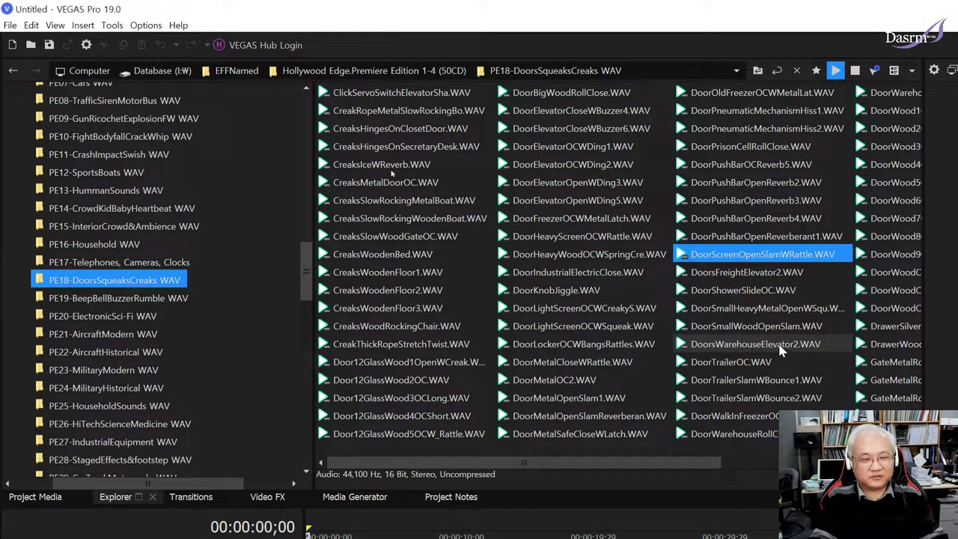
- Preview DoorWood8OC.WAV, then DoorWood1 through DoorWood5 clips
{"action": "scroll", "coordinate": [756, 352], "scroll_direction": "down", "scroll_amount": 1}
{"action": "left_click", "coordinate": [840, 235]}
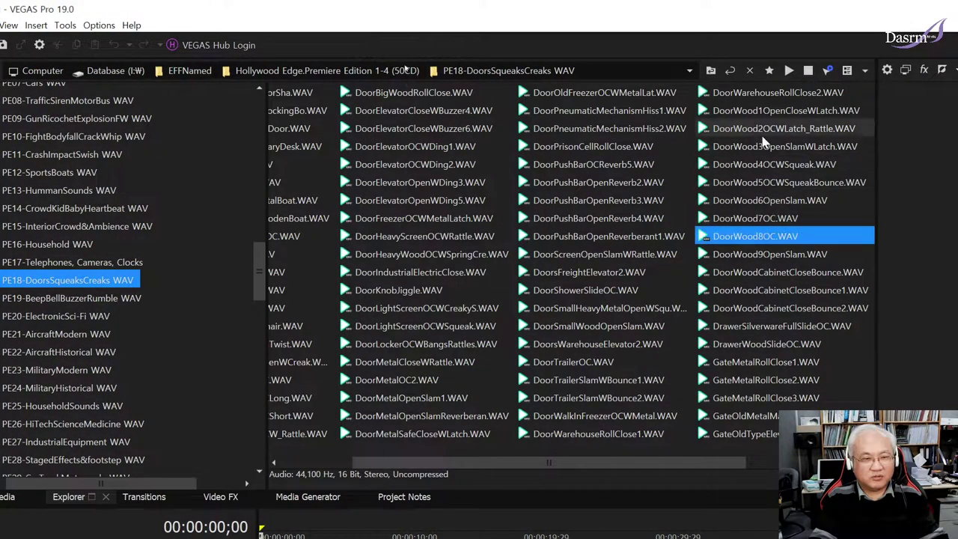
{"action": "left_click", "coordinate": [762, 129]}
{"action": "left_click", "coordinate": [762, 112]}
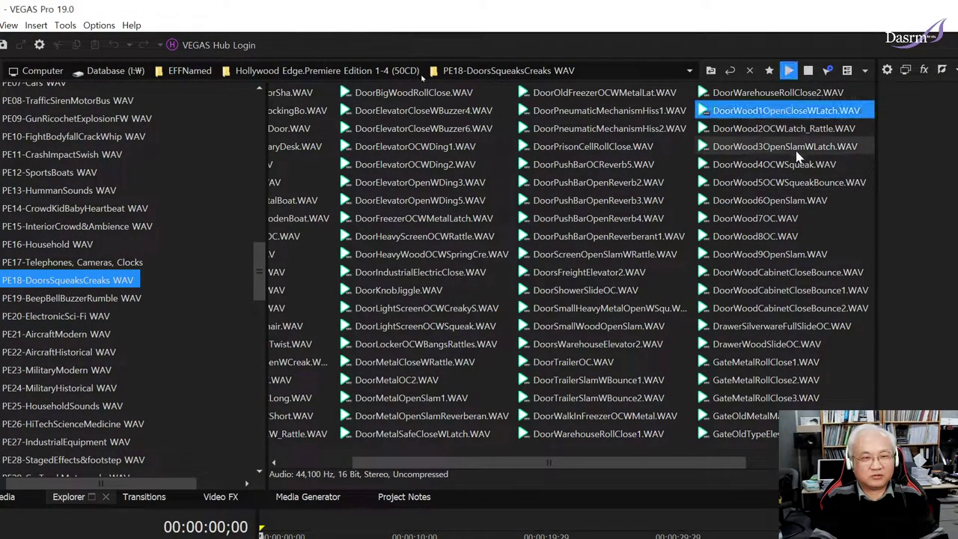
{"action": "left_click", "coordinate": [790, 132]}
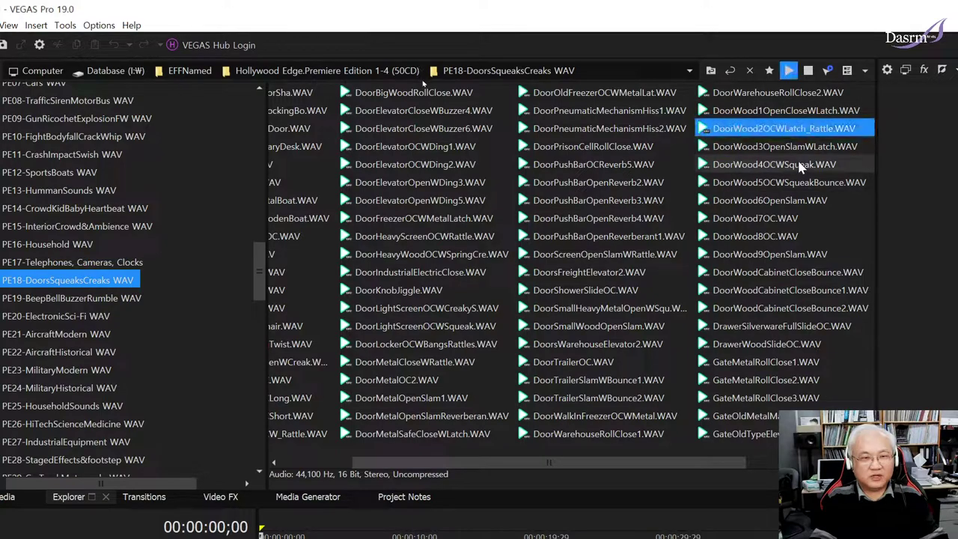
{"action": "left_click", "coordinate": [795, 148]}
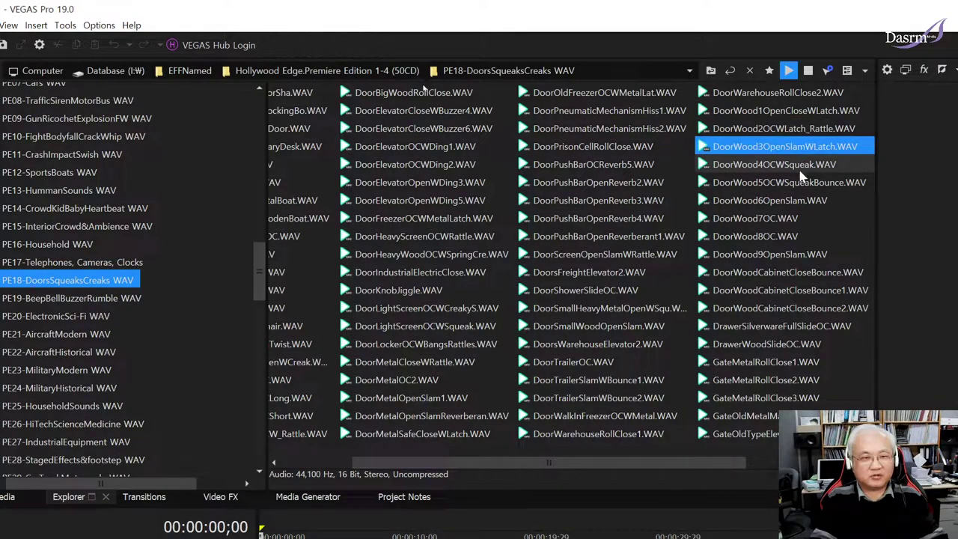
{"action": "left_click", "coordinate": [797, 166]}
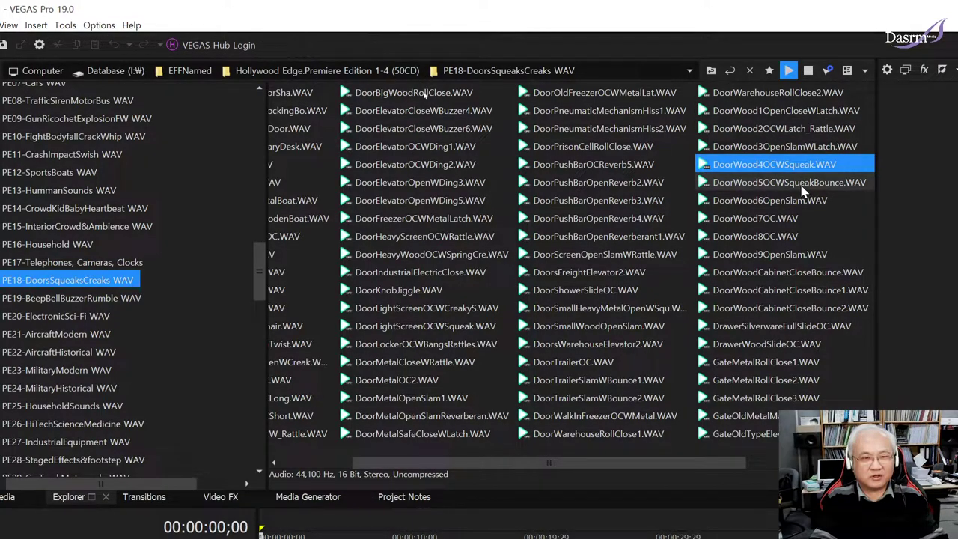
{"action": "left_click", "coordinate": [802, 184]}
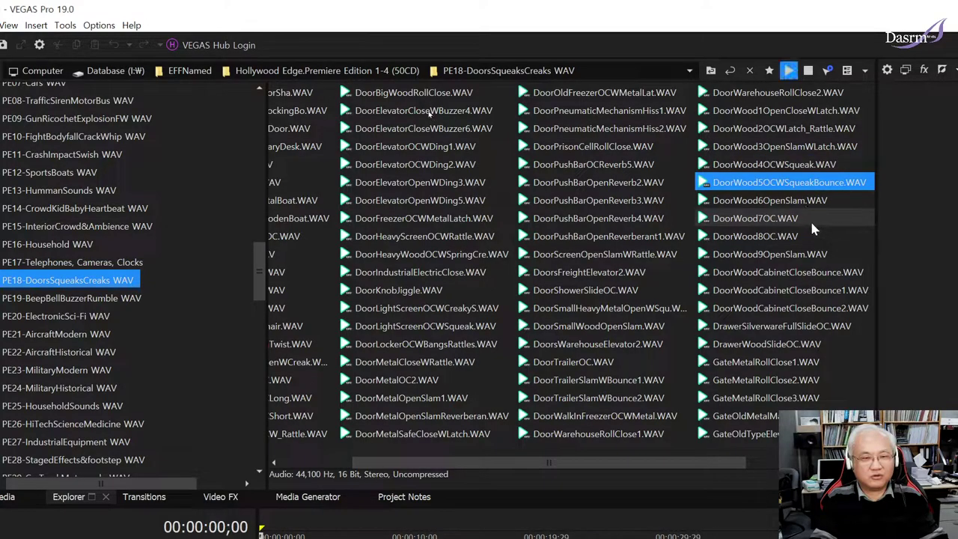
- Preview DoorWood6, 7 and 9, both DoorWoodCabinetCloseBounce clips and GateMetalRollClose1.WAV
{"action": "left_click", "coordinate": [793, 201]}
{"action": "left_click", "coordinate": [785, 218]}
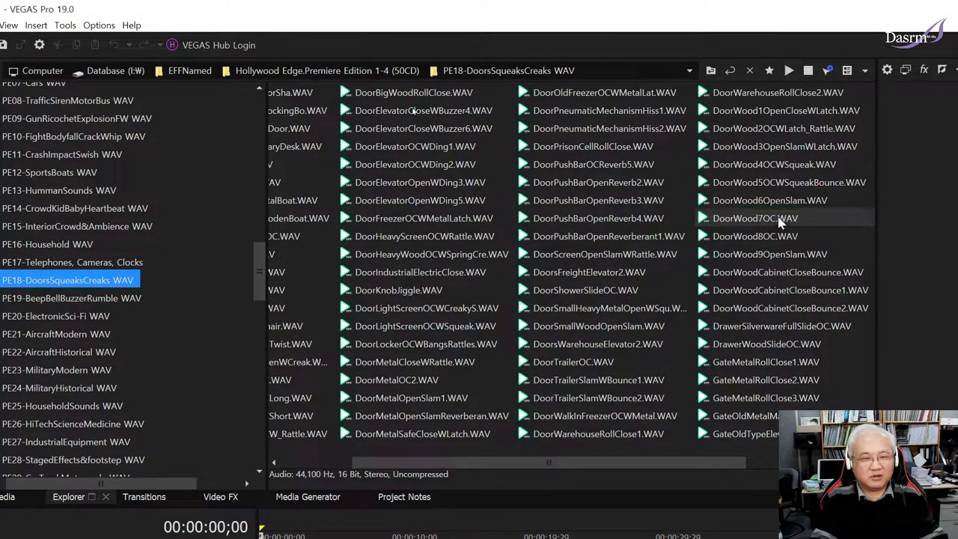
{"action": "left_click", "coordinate": [799, 255]}
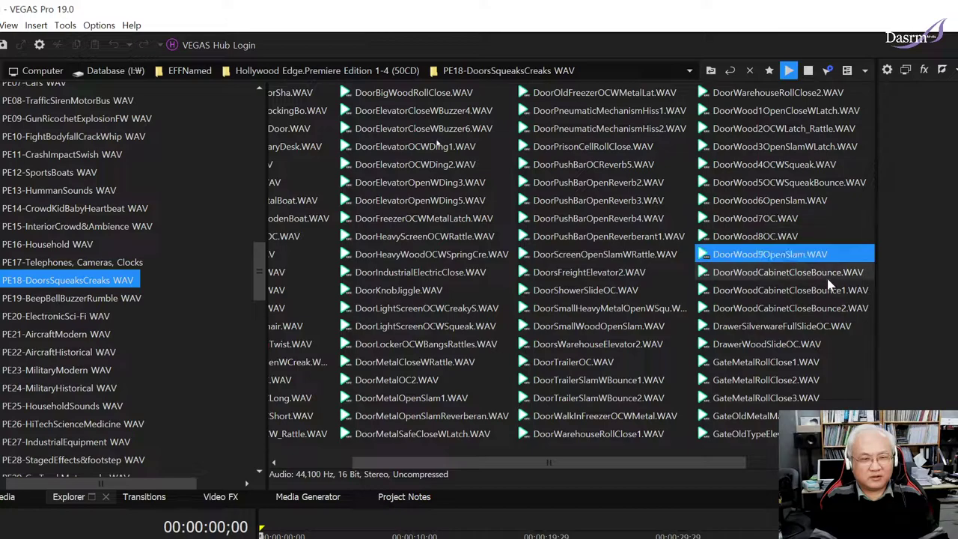
{"action": "left_click", "coordinate": [808, 273]}
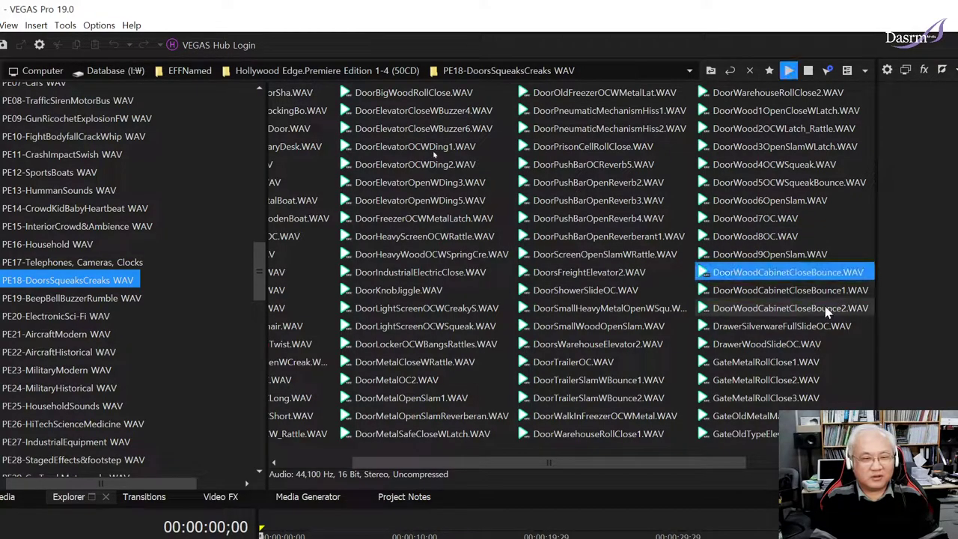
{"action": "left_click", "coordinate": [809, 317]}
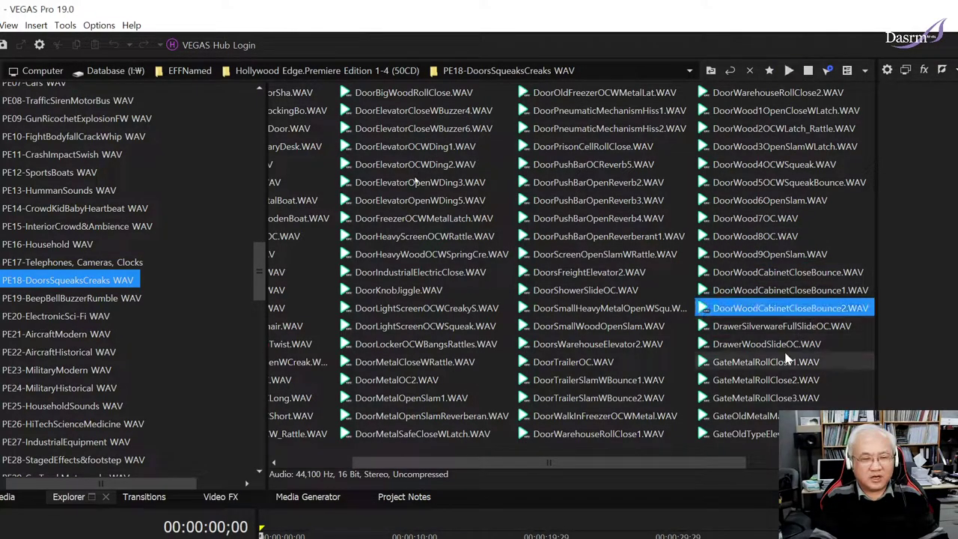
{"action": "left_click", "coordinate": [783, 362]}
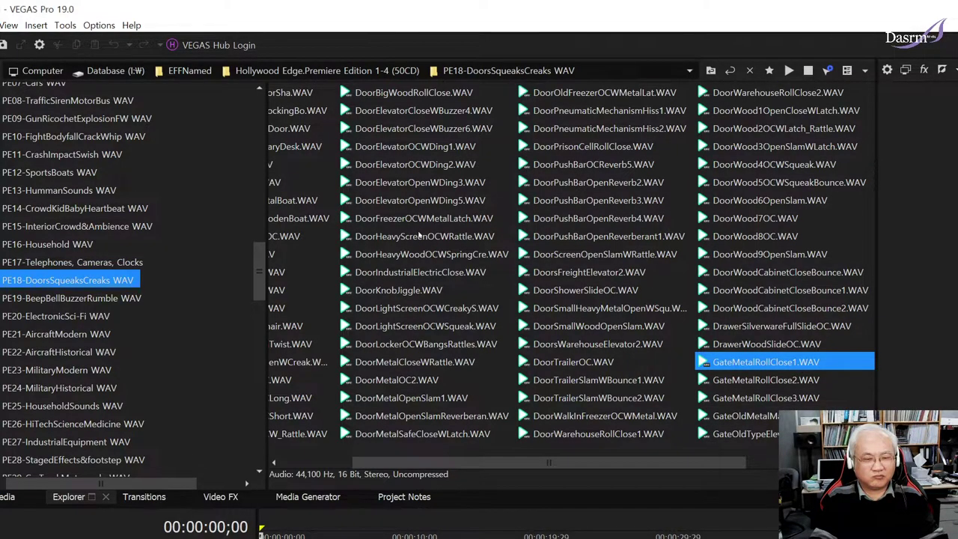
- Preview SqueaksHighPitchedMetal1, SqueaksMetalScreenDoor1 and MetalLatchClicks1–4.WAV
{"action": "scroll", "coordinate": [419, 234], "scroll_direction": "right", "scroll_amount": 1}
{"action": "left_click", "coordinate": [779, 182]}
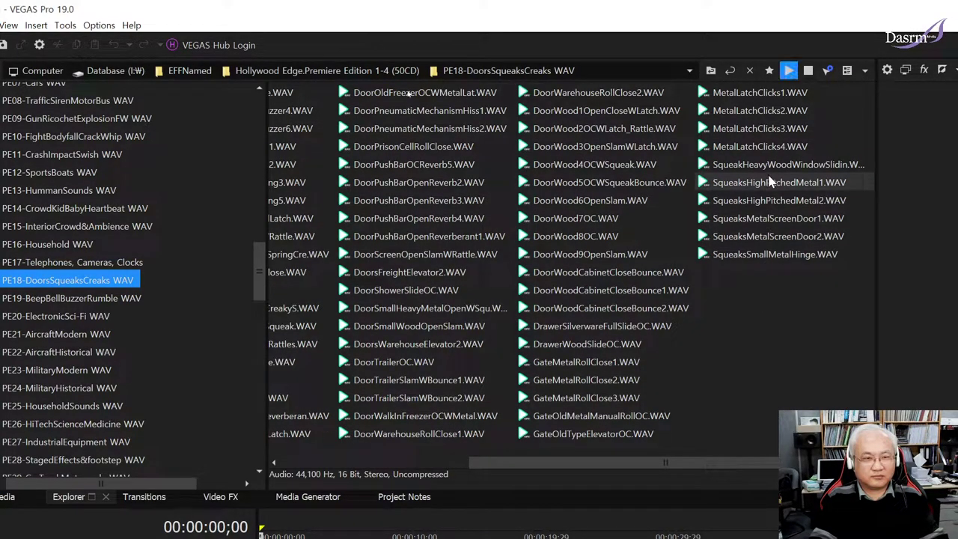
{"action": "left_click", "coordinate": [778, 221]}
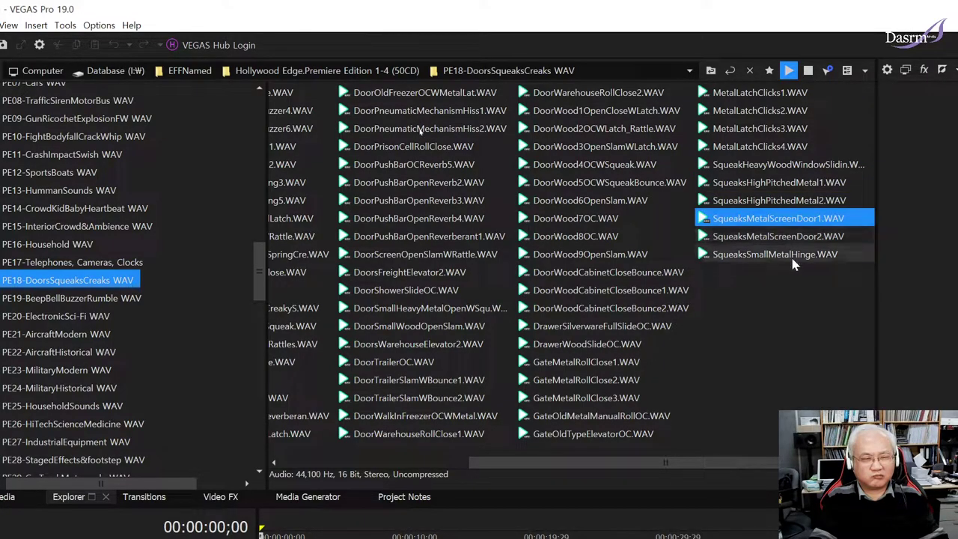
{"action": "left_click", "coordinate": [753, 111]}
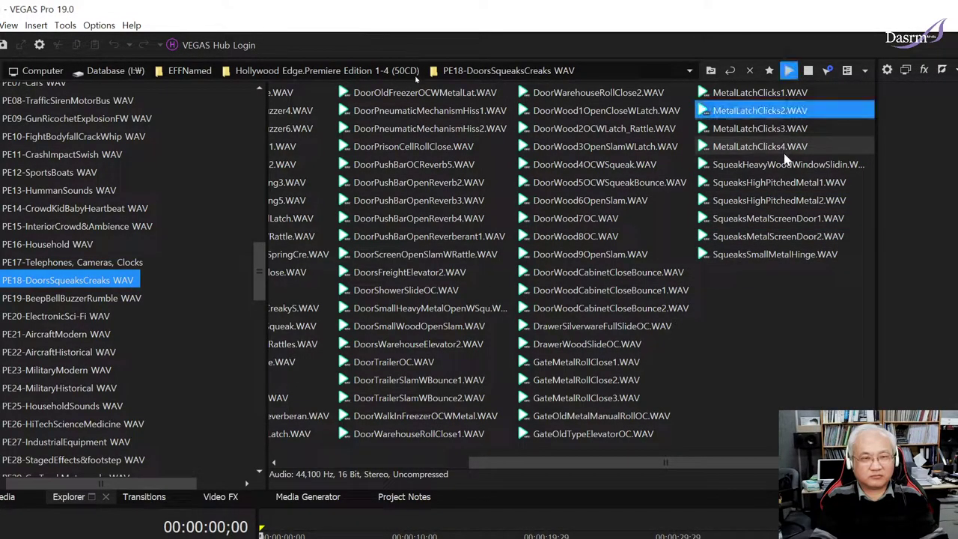
{"action": "left_click", "coordinate": [776, 135]}
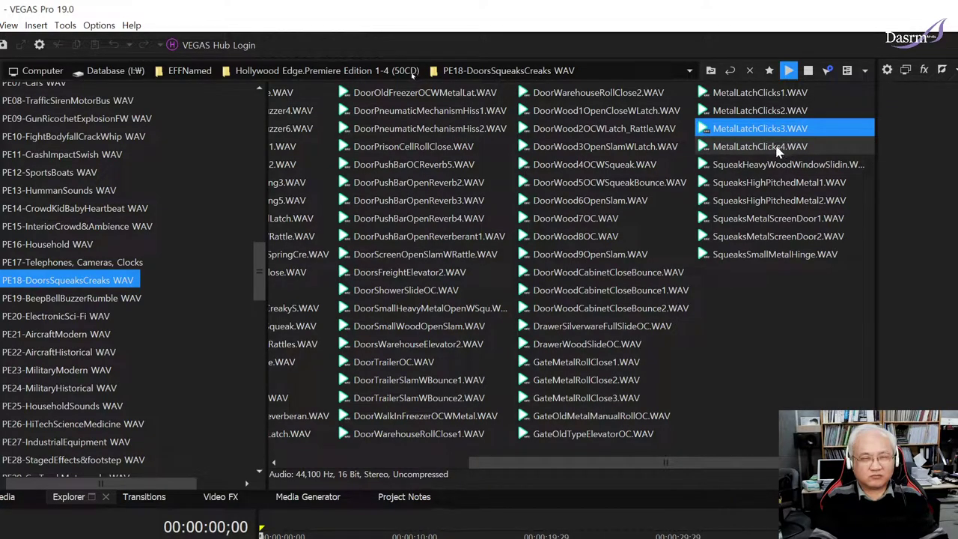
{"action": "left_click", "coordinate": [781, 148]}
{"action": "left_click", "coordinate": [779, 94]}
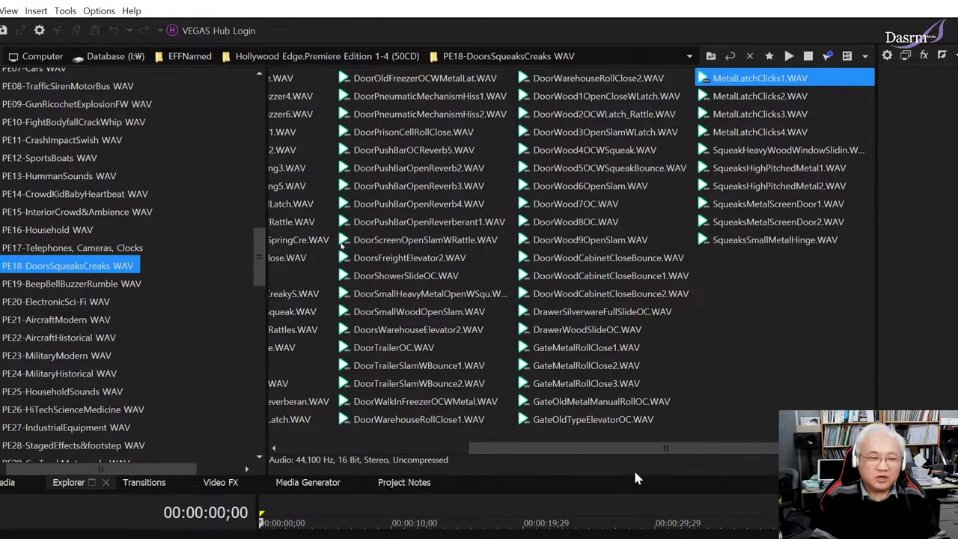
{"action": "left_click", "coordinate": [356, 449]}
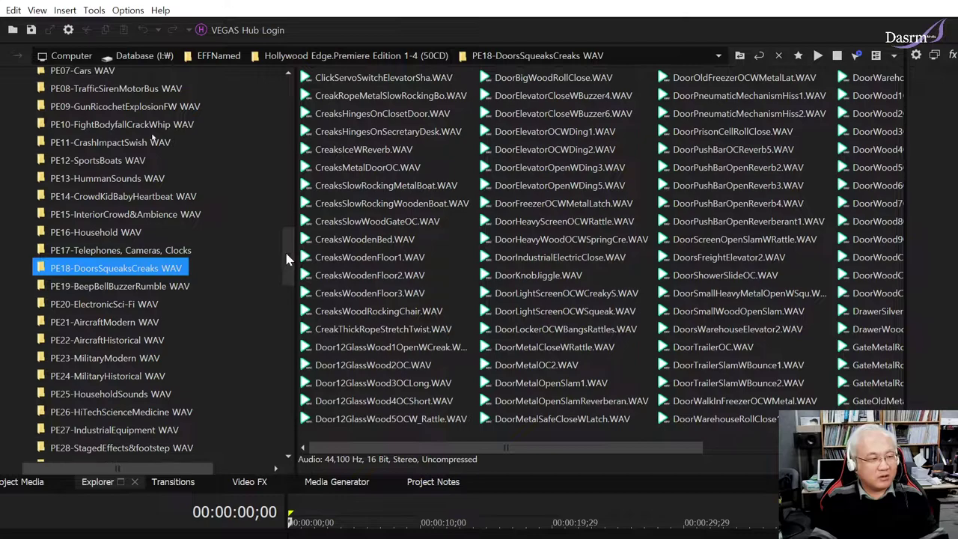
{"action": "left_click_drag", "start_coordinate": [284, 263], "coordinate": [288, 257]}
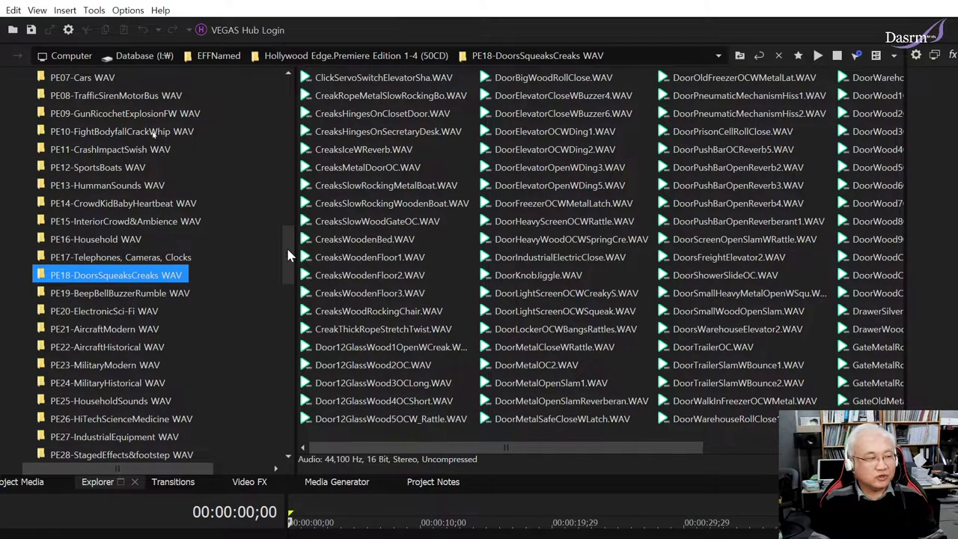
- Open the PE19-BeepBellBuzzerRumble WAV folder and preview BeepsSteadyTelemetry.WAV and BeepsWatchAlarm.WAV
{"action": "left_click", "coordinate": [129, 290]}
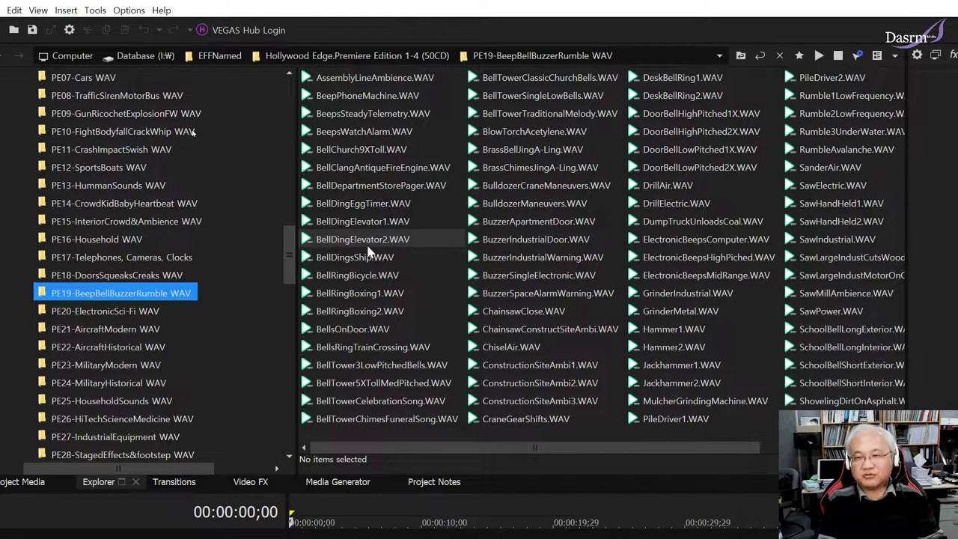
{"action": "left_click", "coordinate": [381, 113]}
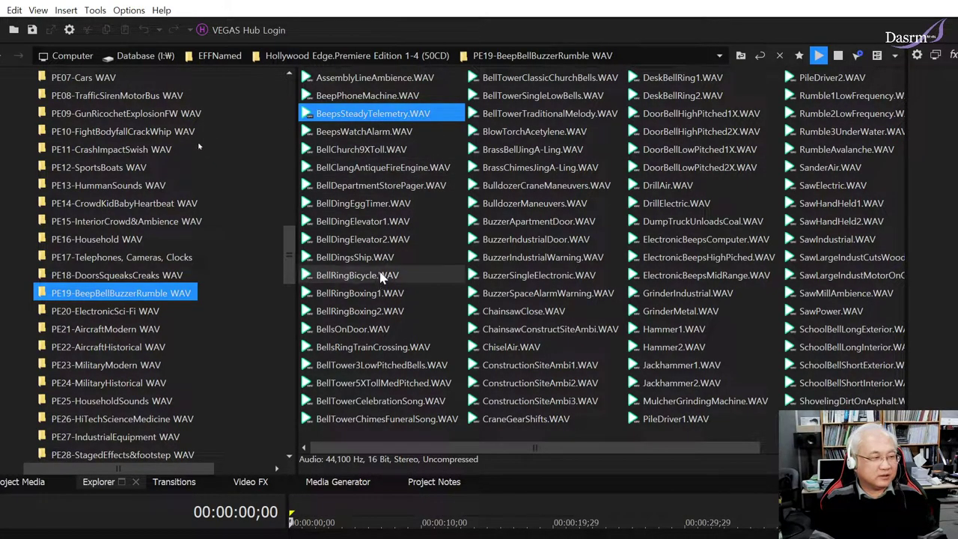
{"action": "left_click", "coordinate": [397, 133]}
- Preview BellDingElevator1.WAV and BellDingElevator2.WAV several times each
{"action": "left_click", "coordinate": [389, 222]}
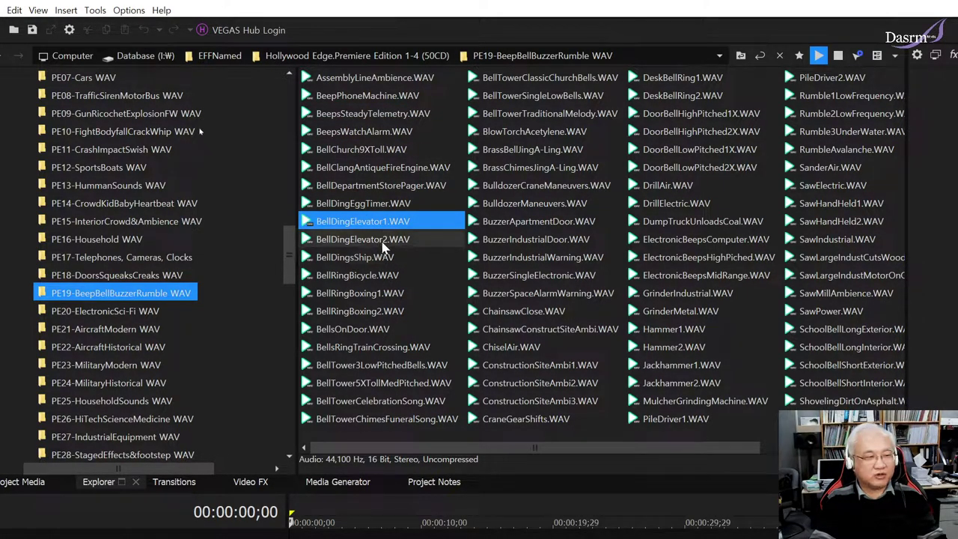
{"action": "left_click", "coordinate": [351, 222], "text": "ctrl"}
{"action": "left_click", "coordinate": [387, 240]}
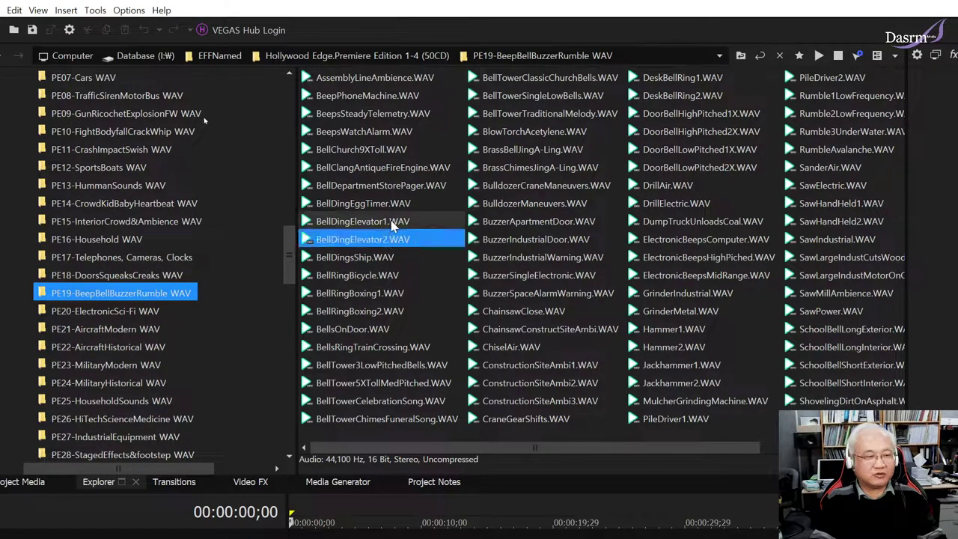
{"action": "left_click", "coordinate": [397, 236], "text": "ctrl"}
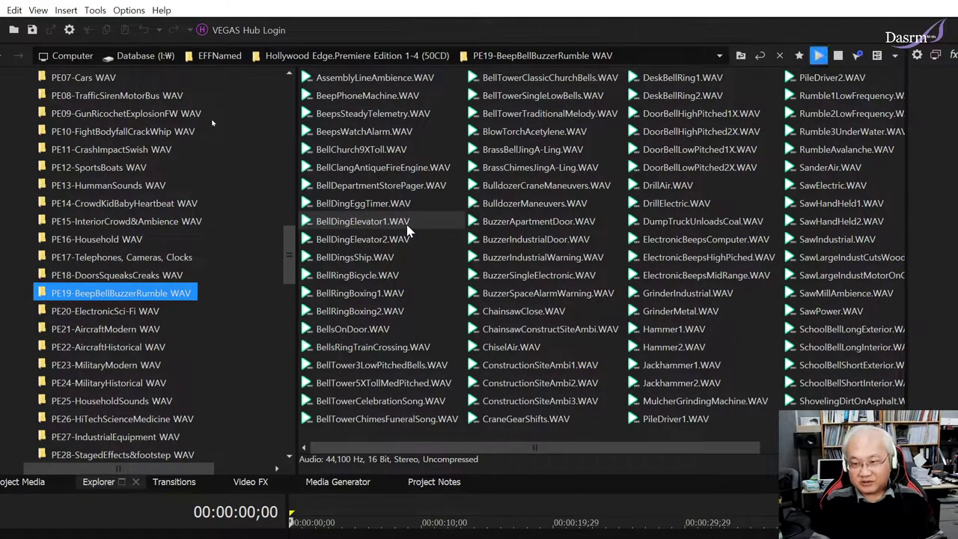
{"action": "left_click", "coordinate": [408, 227]}
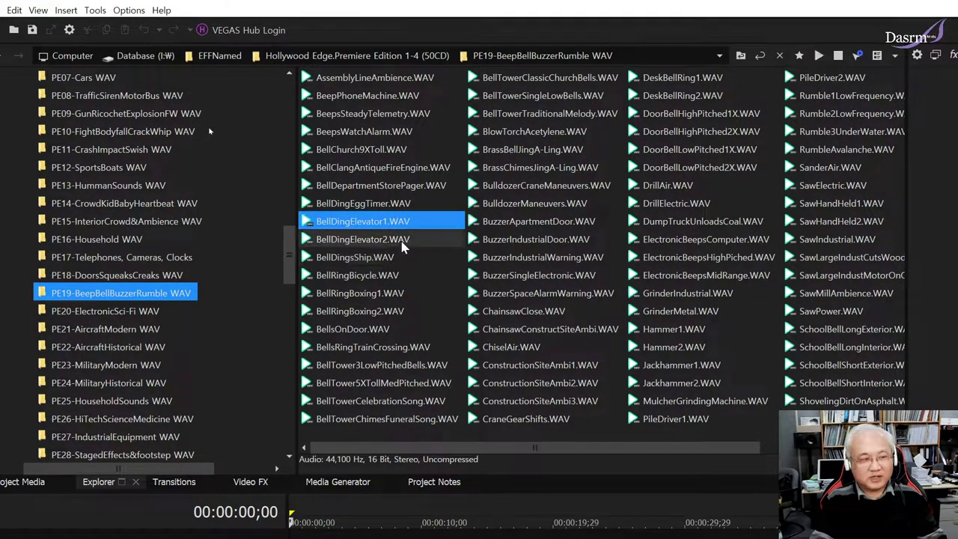
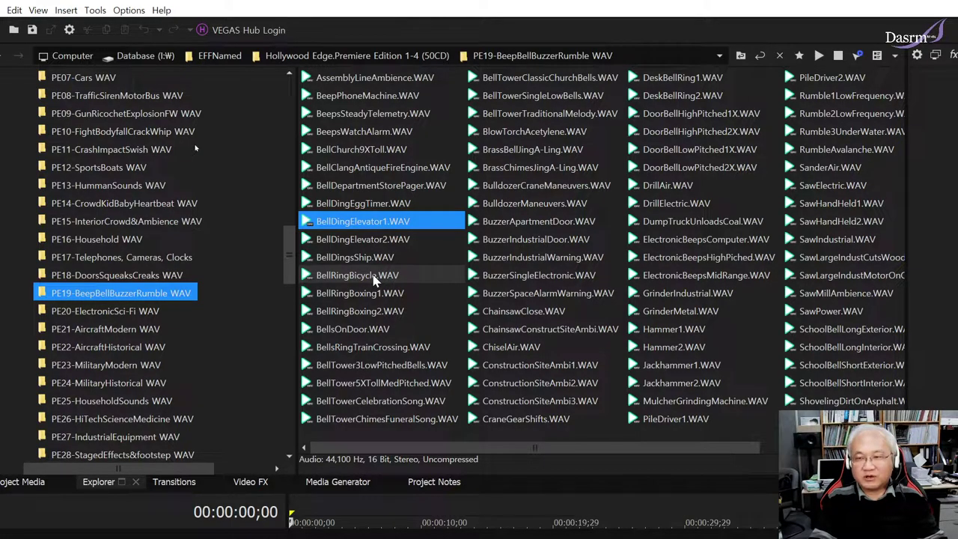
- Audition and replay BellRingBicycle, BellRingBoxing1 and BellRingBoxing2
{"action": "left_click", "coordinate": [373, 275]}
{"action": "left_click", "coordinate": [387, 298]}
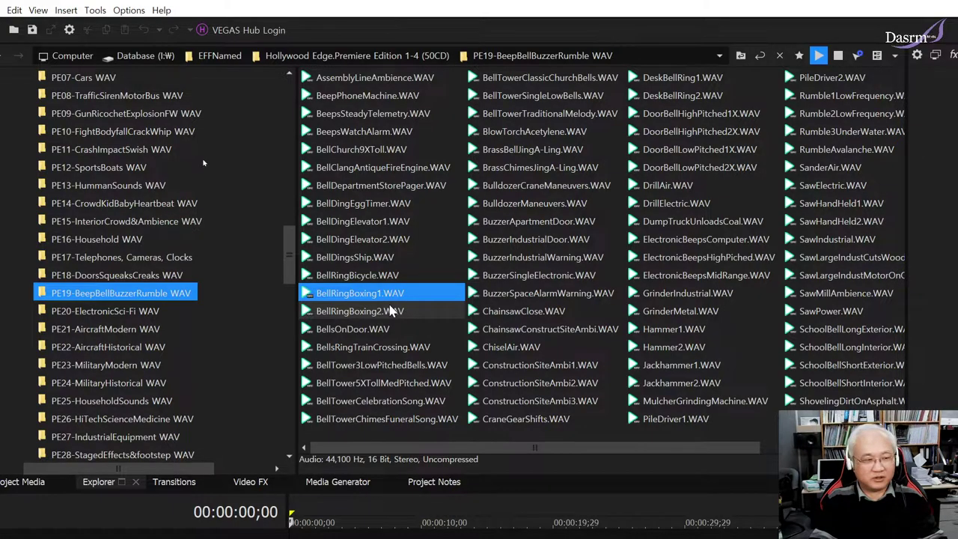
{"action": "left_click", "coordinate": [371, 276]}
{"action": "left_click", "coordinate": [368, 293]}
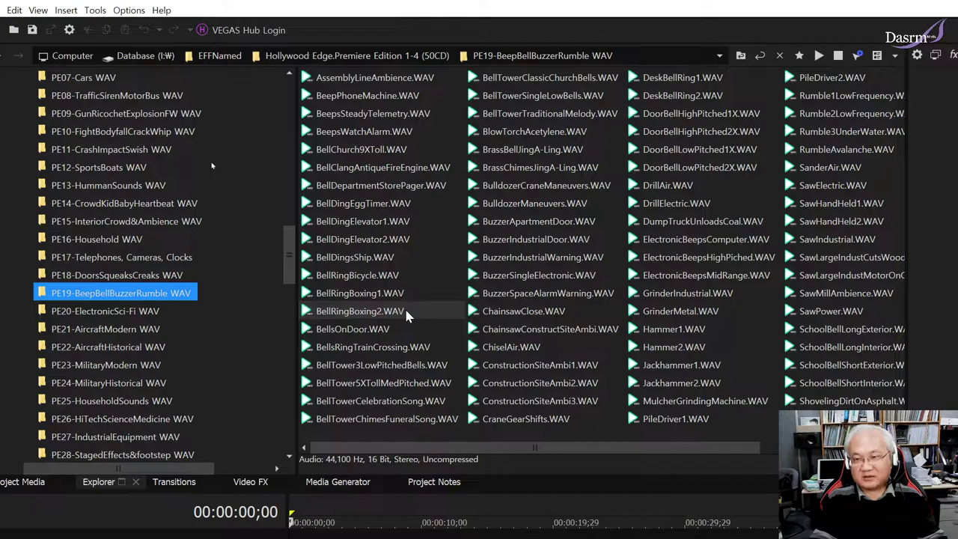
{"action": "left_click", "coordinate": [372, 294]}
{"action": "left_click", "coordinate": [412, 315]}
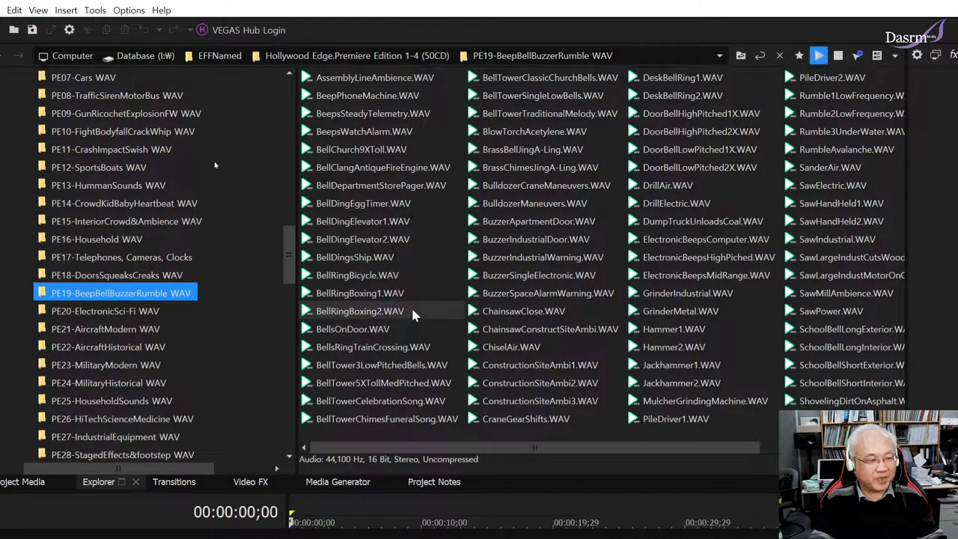
{"action": "left_click", "coordinate": [410, 314]}
- Preview BellsOnDoor, BellsRingTrainCrossing and the BellTower files through BellTowerChimesFuneralSong
{"action": "left_click", "coordinate": [397, 330]}
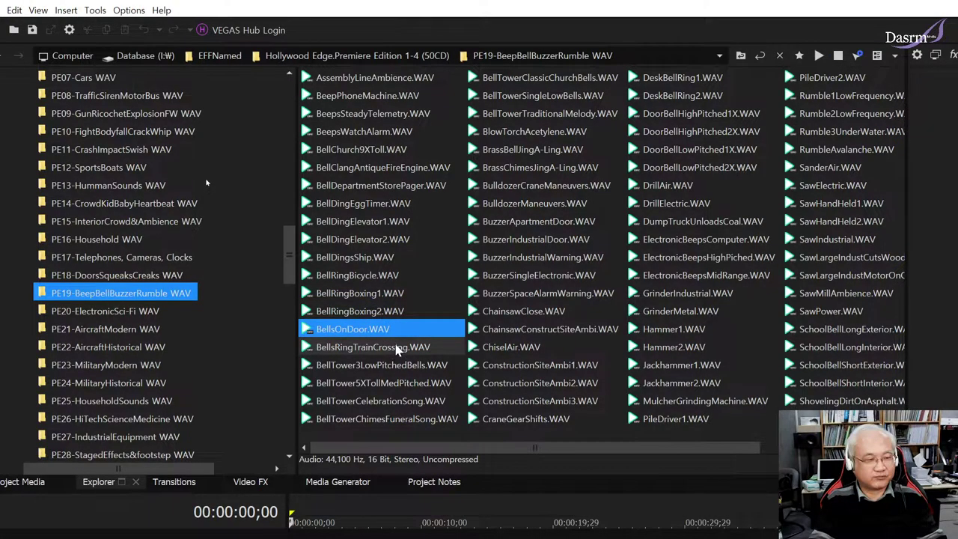
{"action": "left_click", "coordinate": [397, 348]}
{"action": "left_click", "coordinate": [395, 367]}
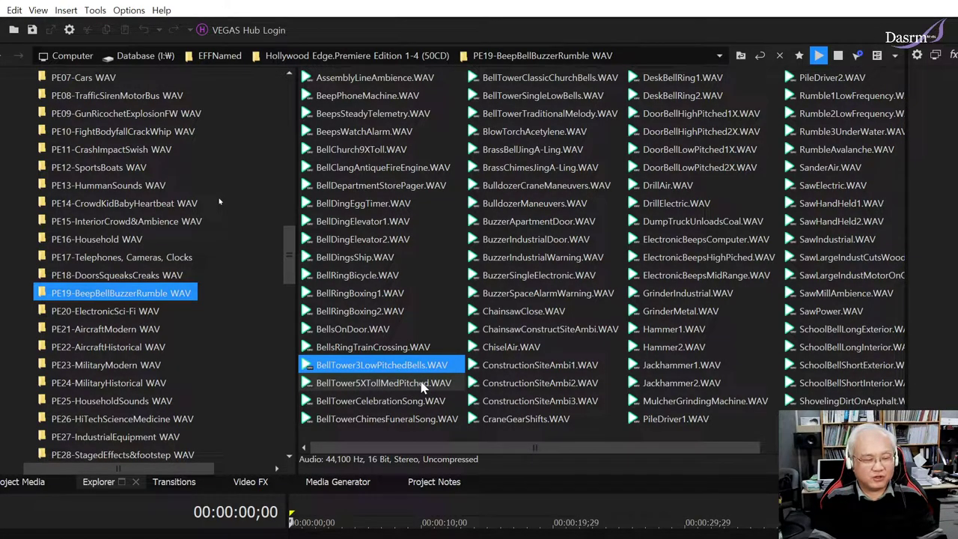
{"action": "left_click", "coordinate": [430, 389]}
{"action": "left_click", "coordinate": [431, 385]}
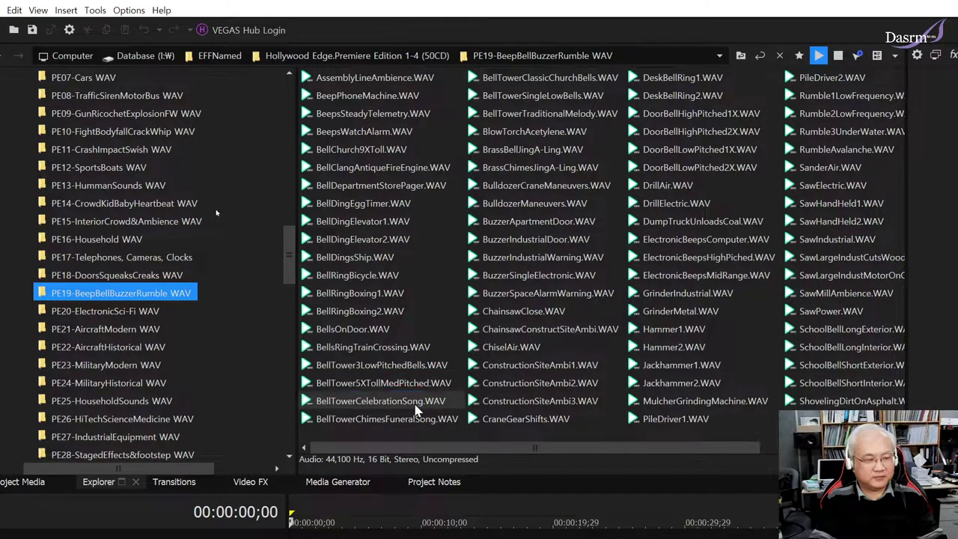
{"action": "left_click", "coordinate": [424, 404]}
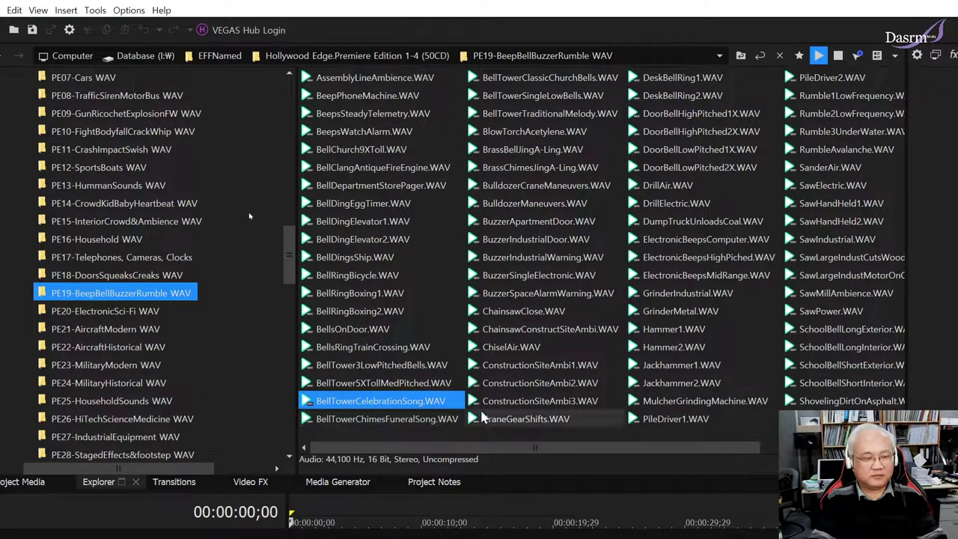
{"action": "left_click", "coordinate": [415, 425]}
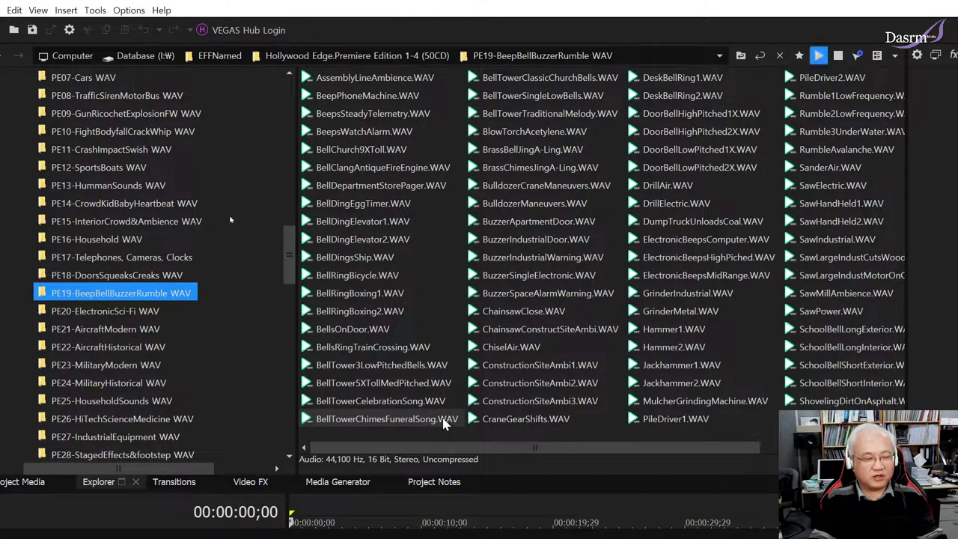
{"action": "left_click", "coordinate": [446, 420]}
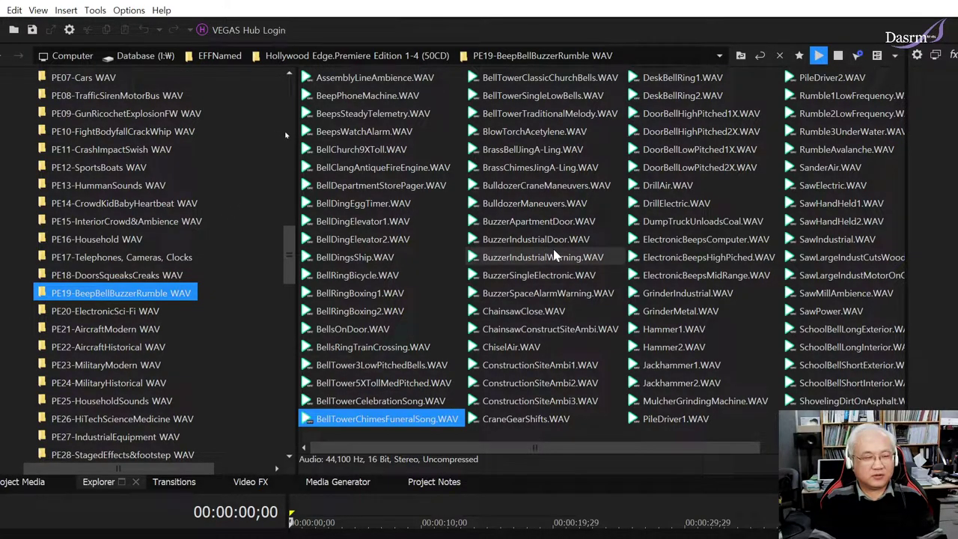
- Preview BellTowerClassicChurchBells, BrassBellJingA-Ling, BulldozerCraneManeuvers, both buzzers, ChainsawClose and ConstructionSiteAmbi1–3
{"action": "left_click", "coordinate": [565, 80]}
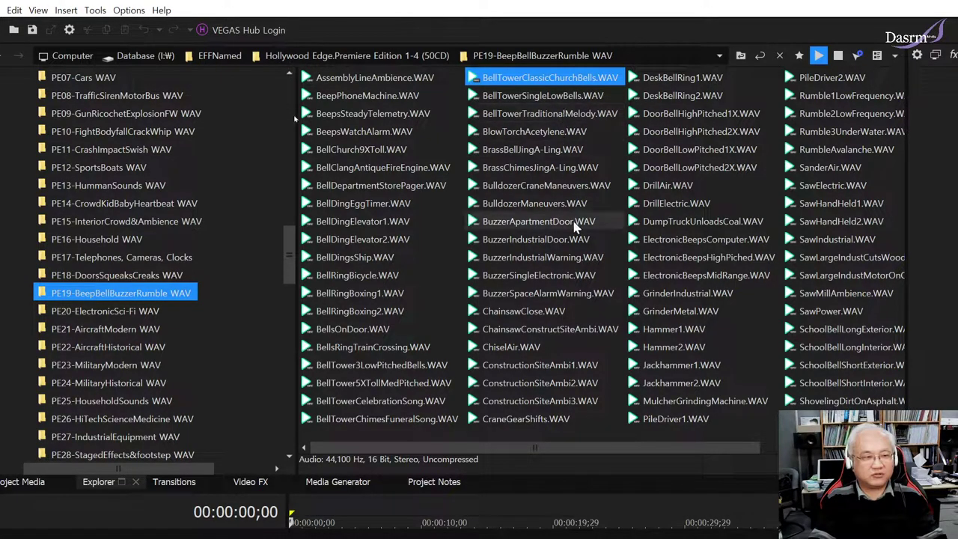
{"action": "left_click", "coordinate": [560, 152]}
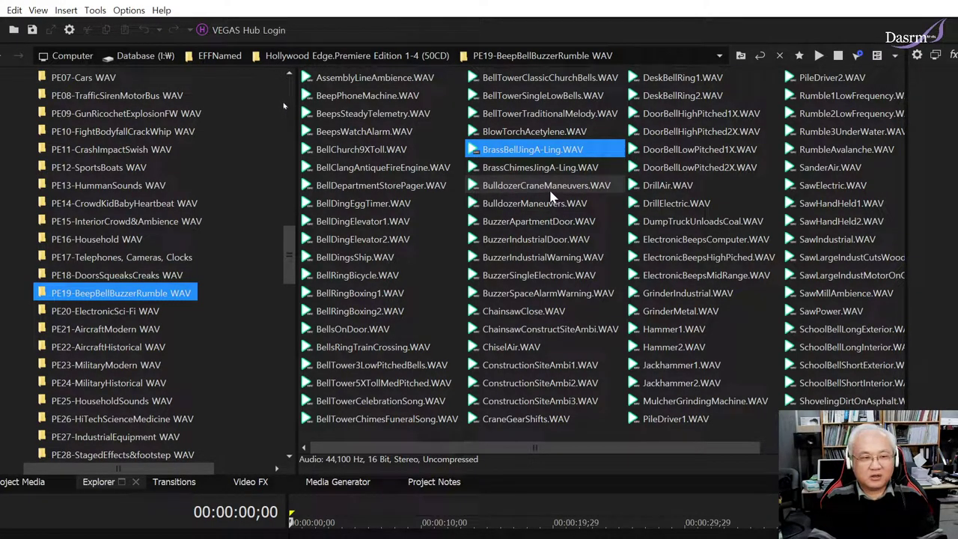
{"action": "left_click", "coordinate": [551, 189]}
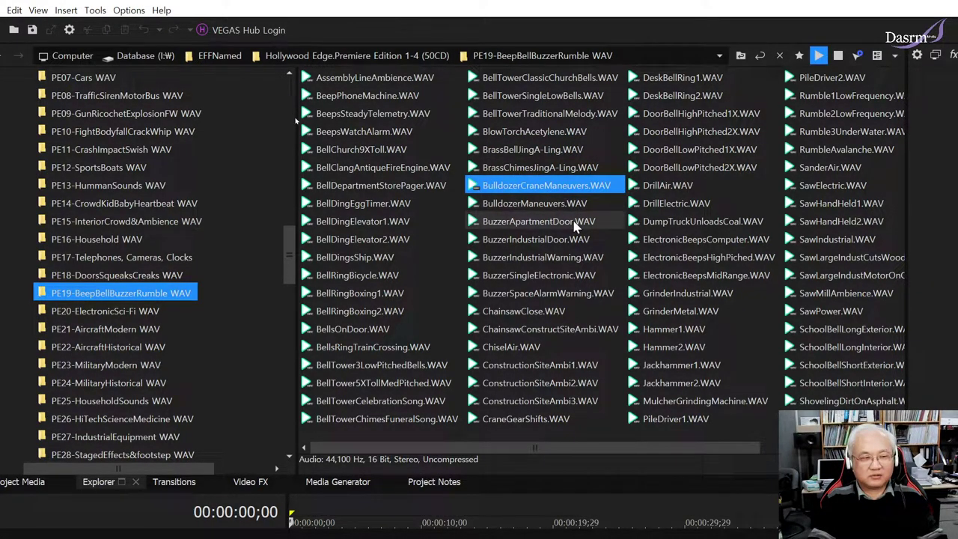
{"action": "left_click", "coordinate": [558, 240]}
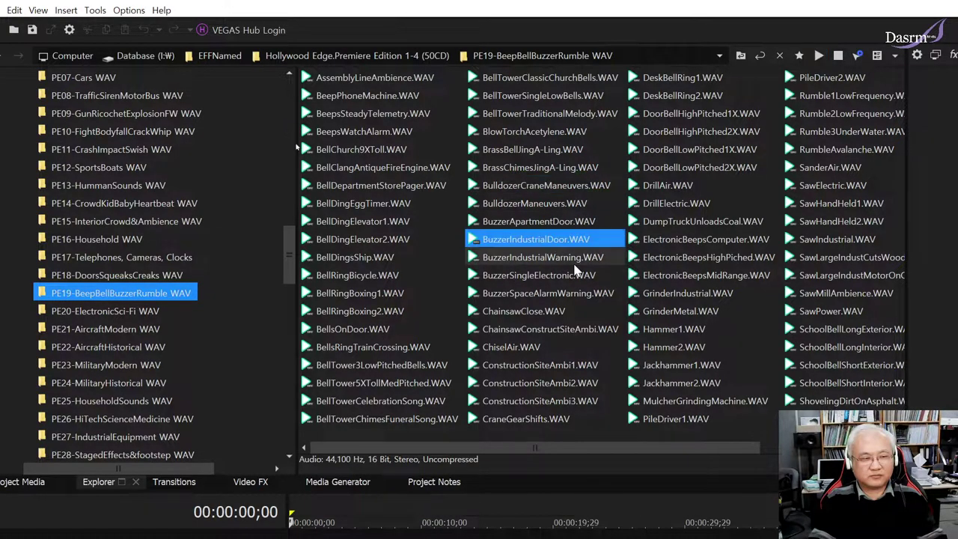
{"action": "left_click", "coordinate": [555, 276]}
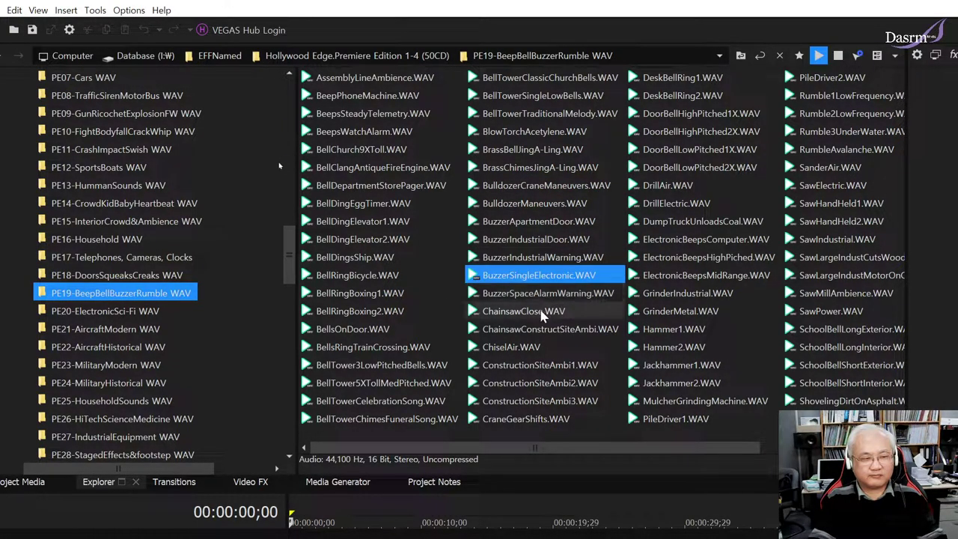
{"action": "left_click", "coordinate": [543, 313]}
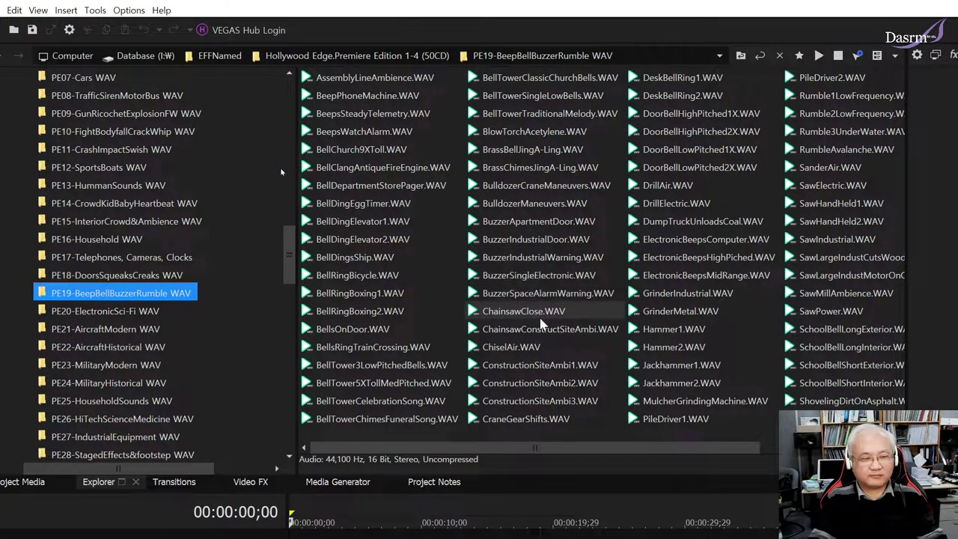
{"action": "left_click", "coordinate": [549, 372]}
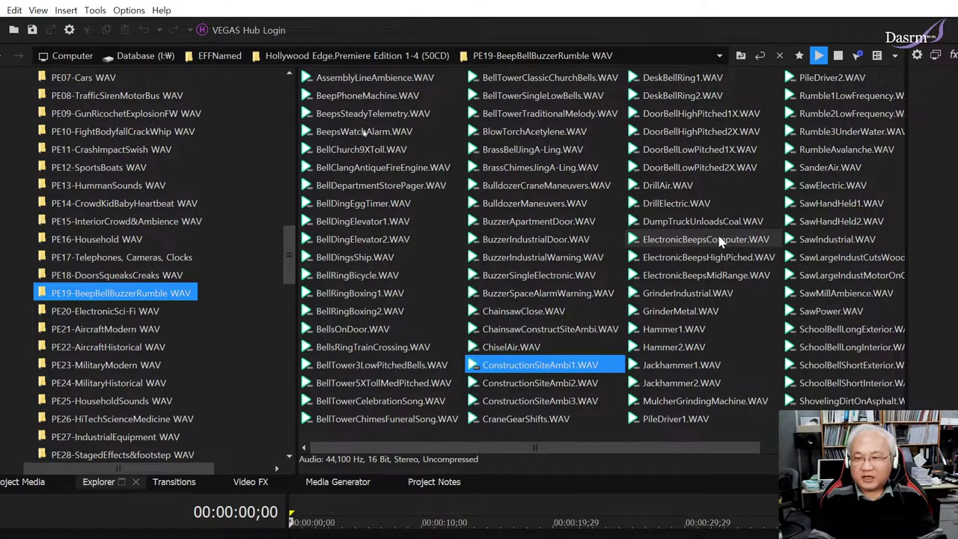
{"action": "left_click", "coordinate": [568, 390]}
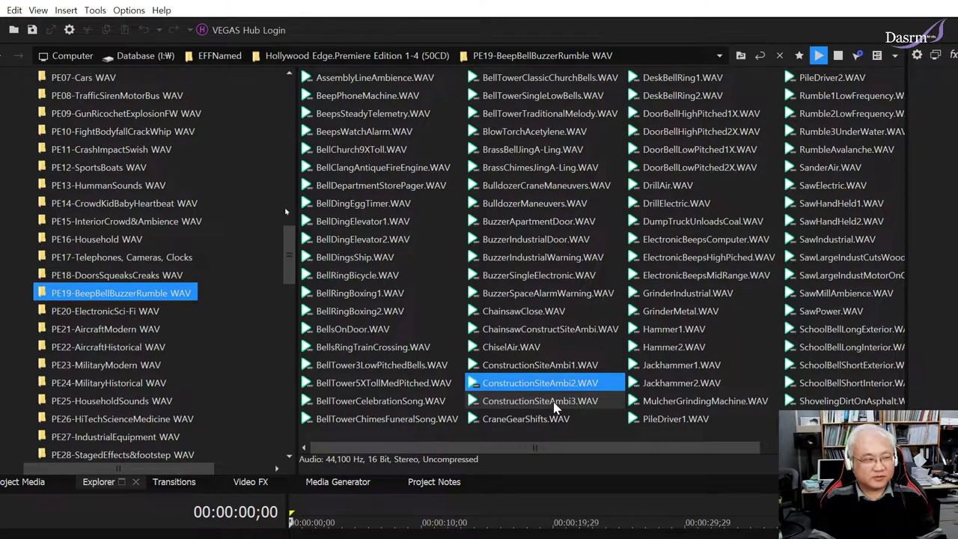
{"action": "left_click", "coordinate": [555, 402]}
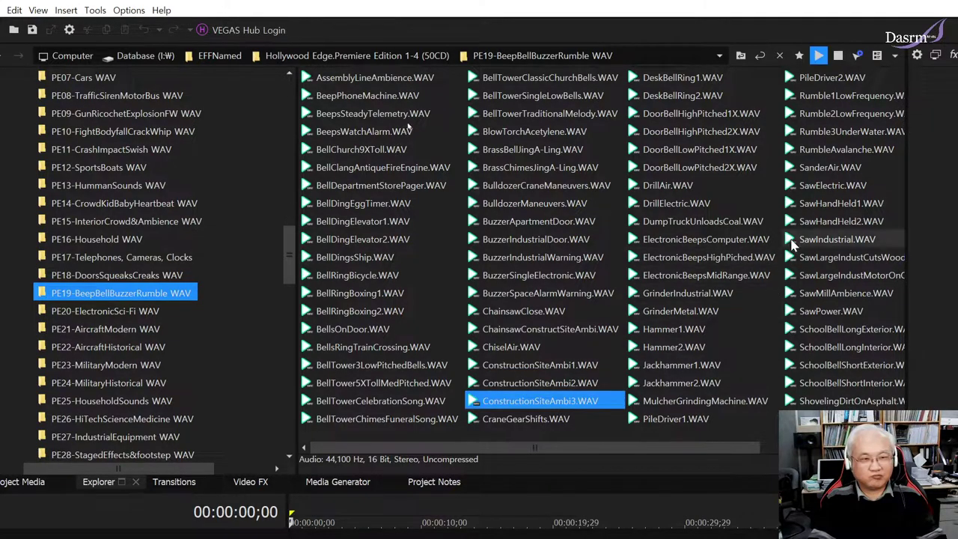
- Preview DoorBellHighPitched1X and 2X, then DeskBellRing2 and DeskBellRing1
{"action": "left_click", "coordinate": [710, 122]}
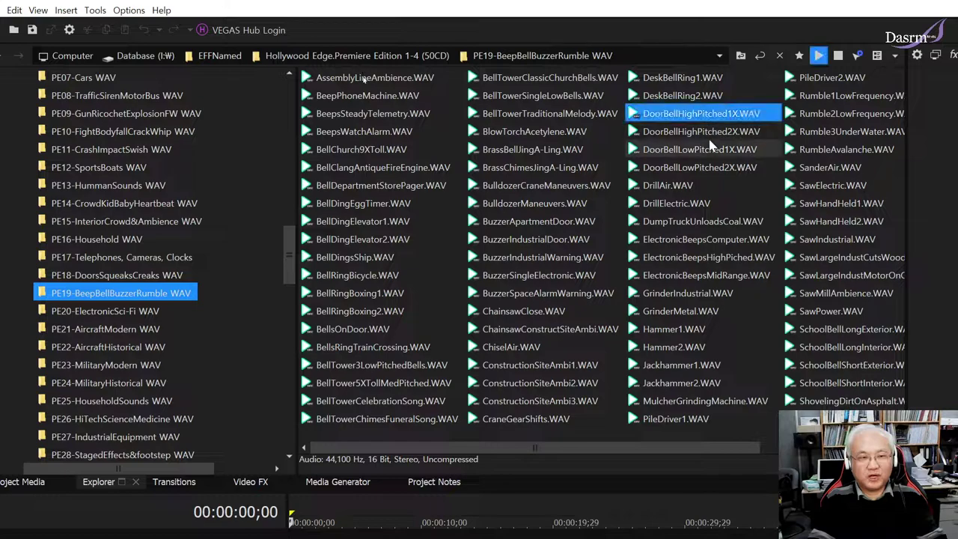
{"action": "left_click", "coordinate": [711, 135]}
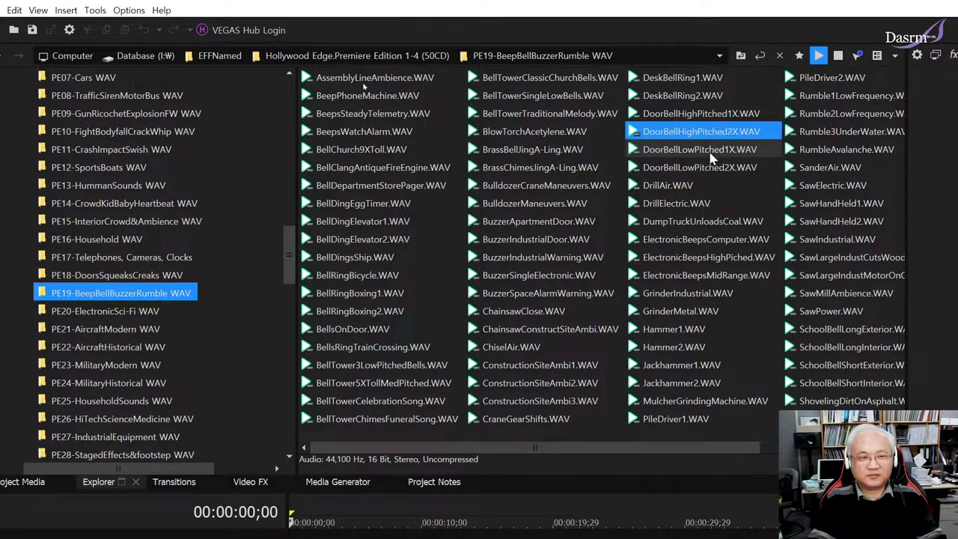
{"action": "left_click", "coordinate": [695, 95]}
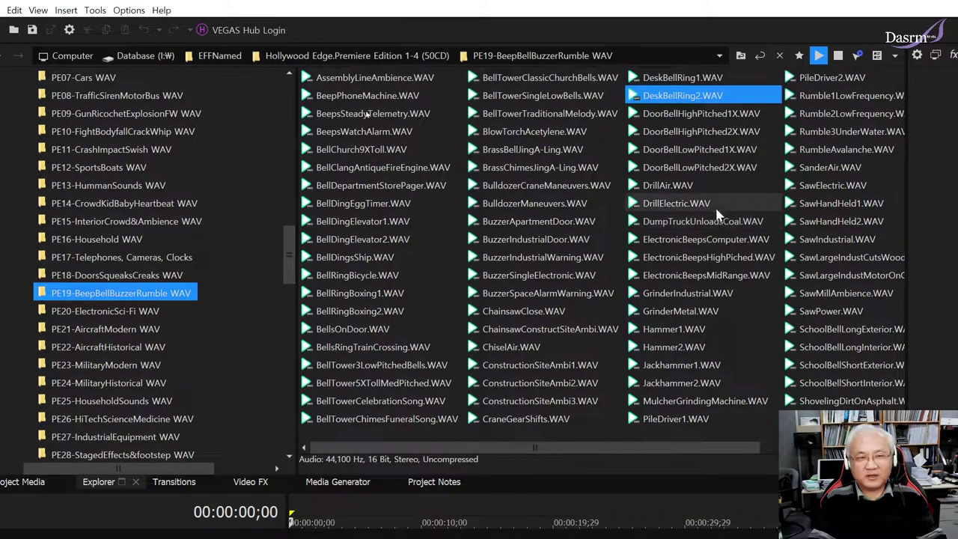
{"action": "left_click", "coordinate": [700, 78]}
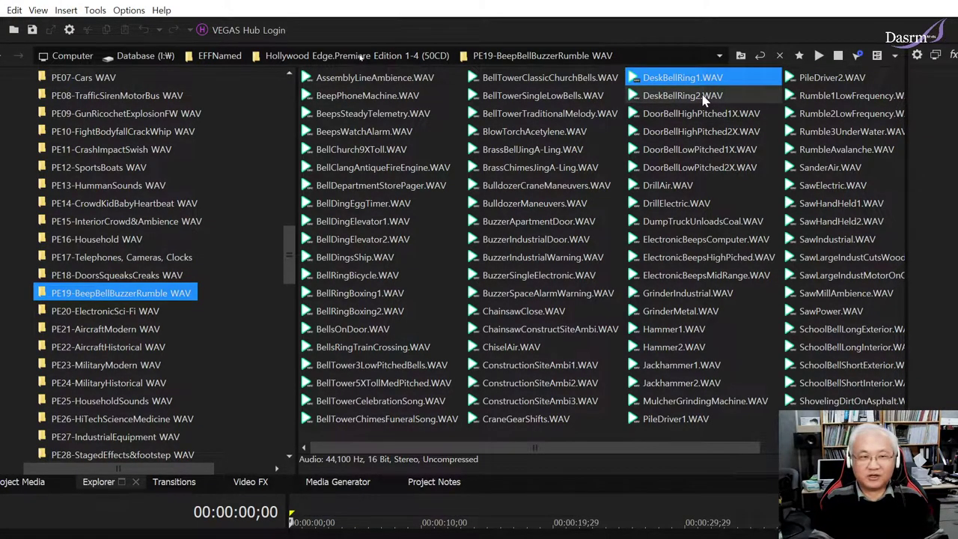
- Preview DrillAir, DrillElectric, DumpTruckUnloadsCoal and ElectronicBeepsComputer
{"action": "left_click", "coordinate": [677, 185]}
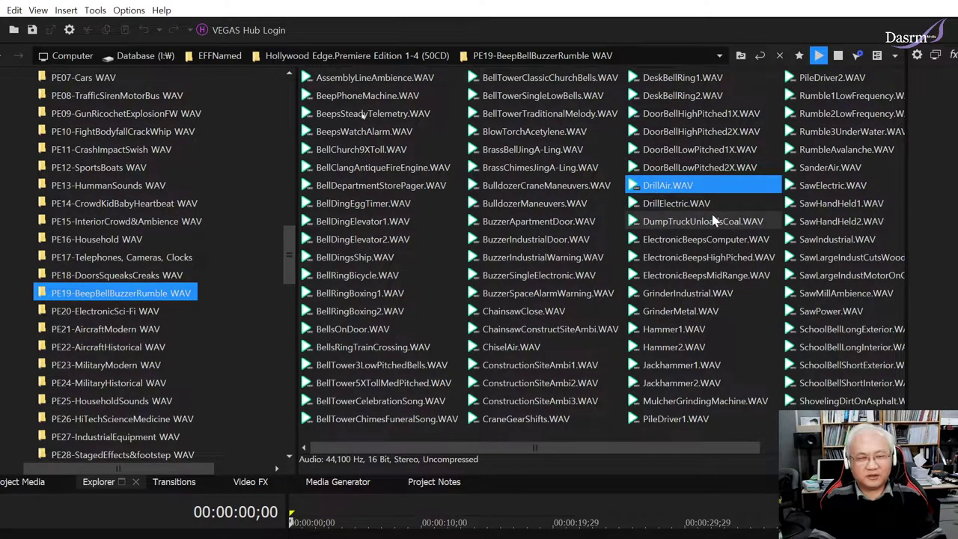
{"action": "left_click", "coordinate": [693, 205]}
{"action": "left_click", "coordinate": [702, 226]}
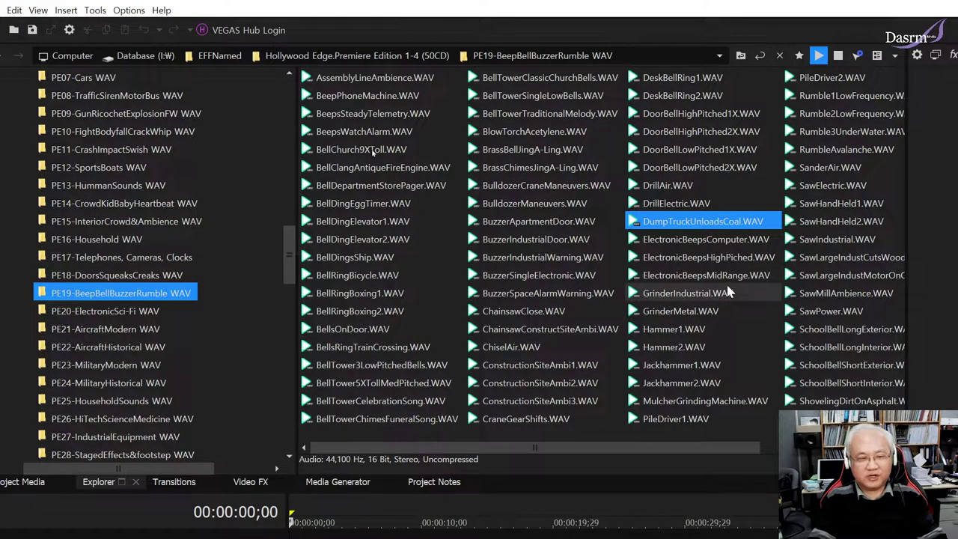
{"action": "left_click", "coordinate": [708, 239]}
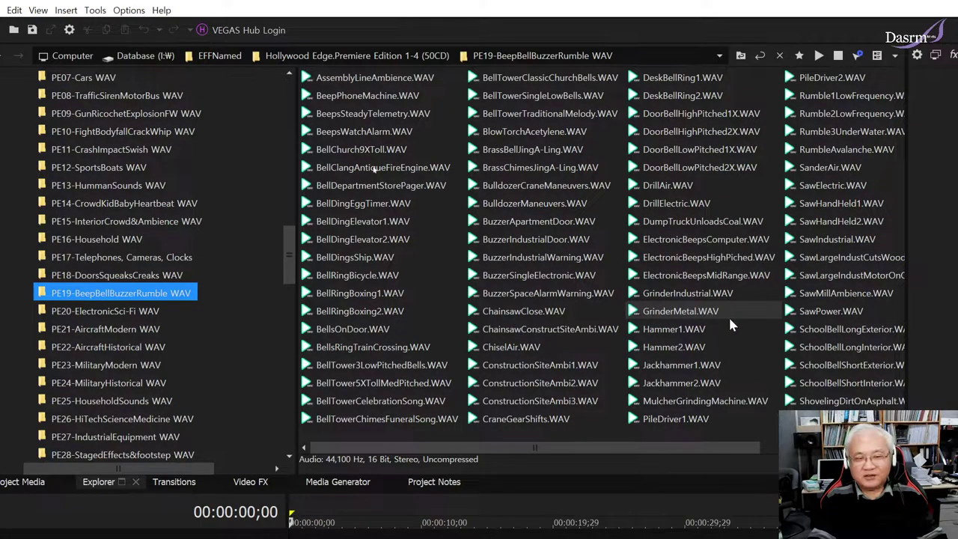
- Preview GrinderMetal, Hammer1, Hammer2, Jackhammer1 and PileDriver2
{"action": "left_click", "coordinate": [730, 318]}
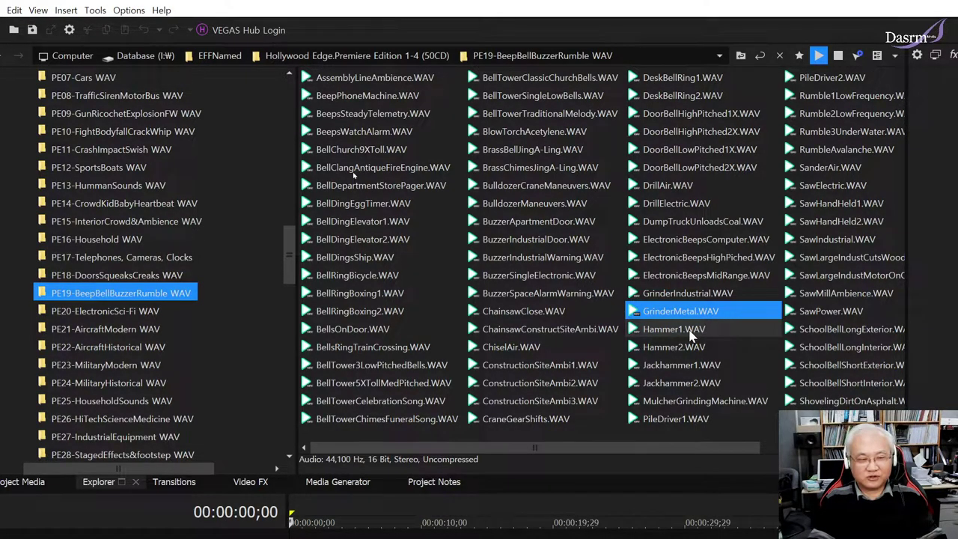
{"action": "left_click", "coordinate": [707, 334]}
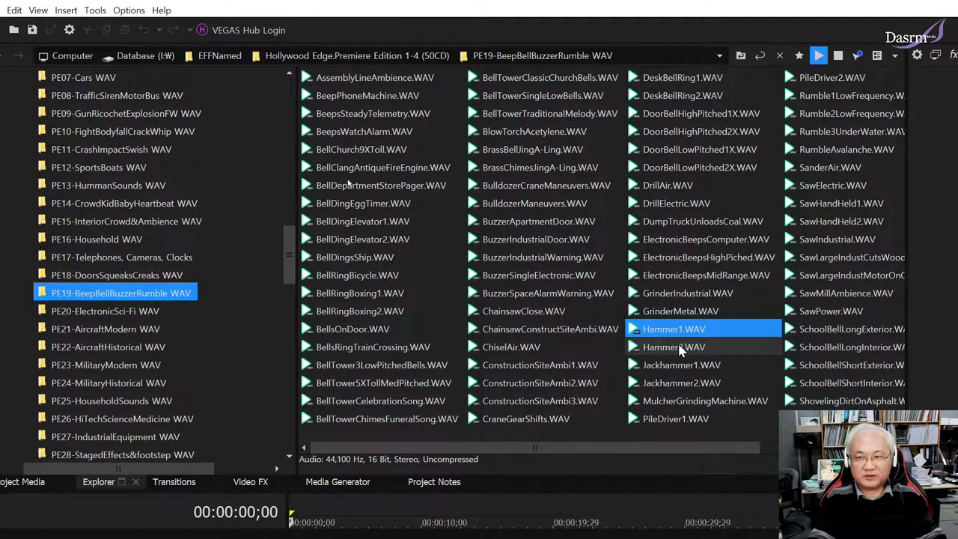
{"action": "left_click", "coordinate": [719, 347]}
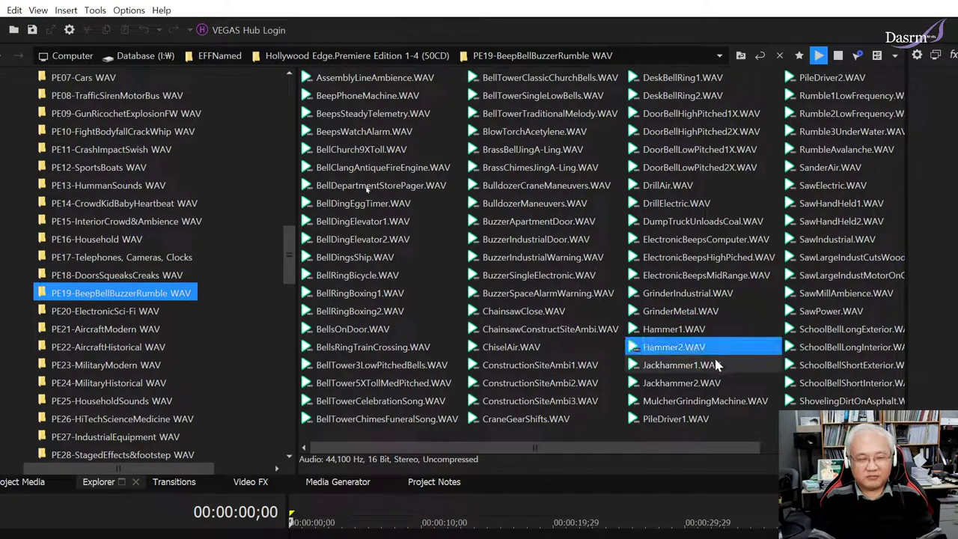
{"action": "left_click", "coordinate": [698, 367]}
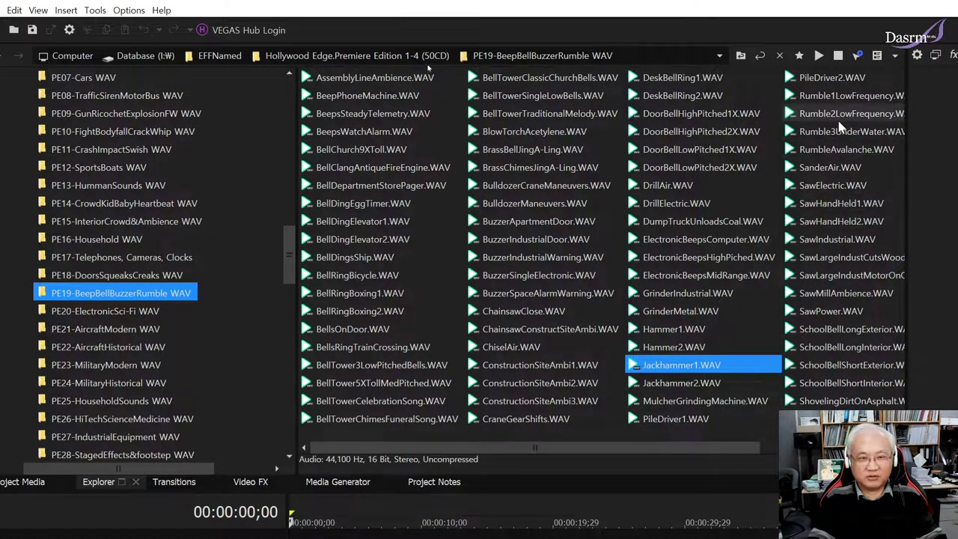
{"action": "left_click", "coordinate": [816, 78]}
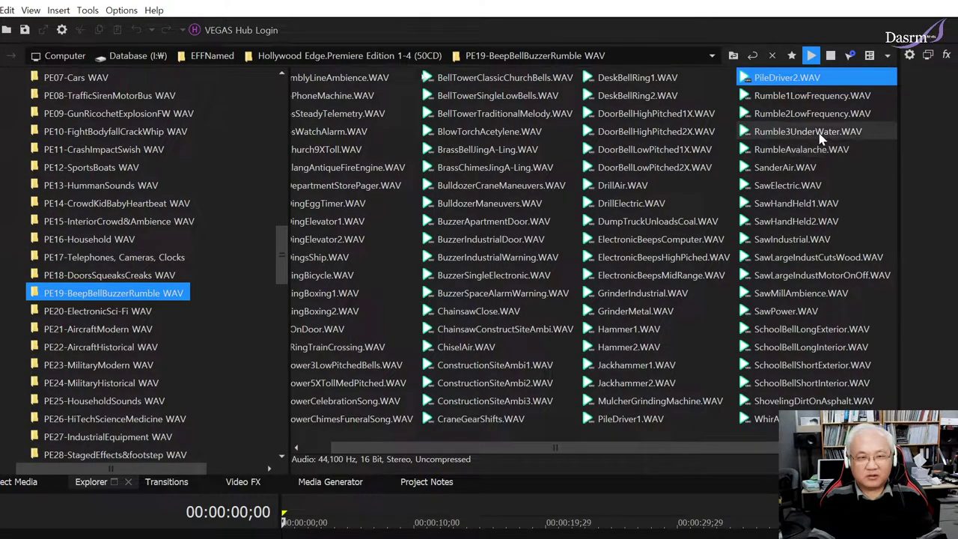
- Preview Rumble1LowFrequency, SanderAir, SawElectric, SawLargeIndustCutsWood and SawMillAmbience
{"action": "left_click", "coordinate": [820, 95]}
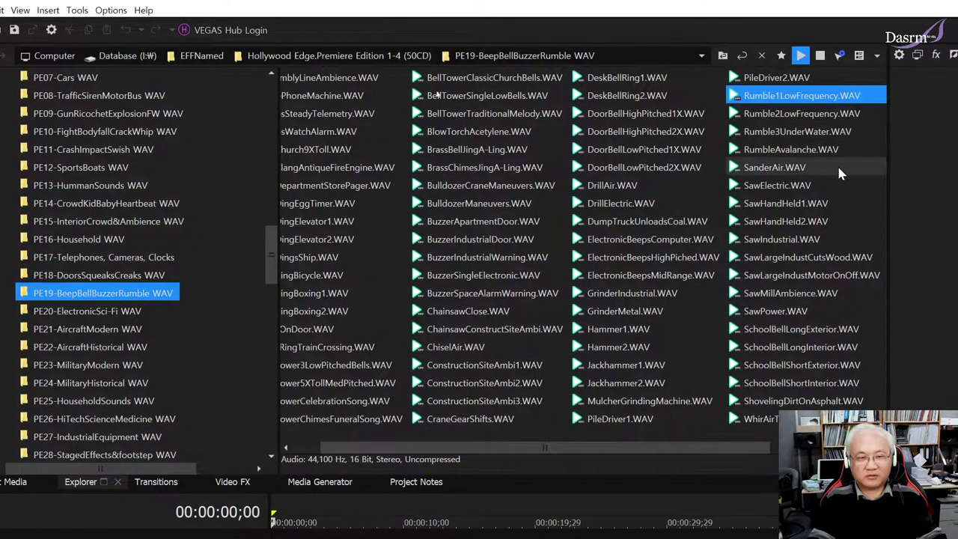
{"action": "left_click", "coordinate": [818, 170]}
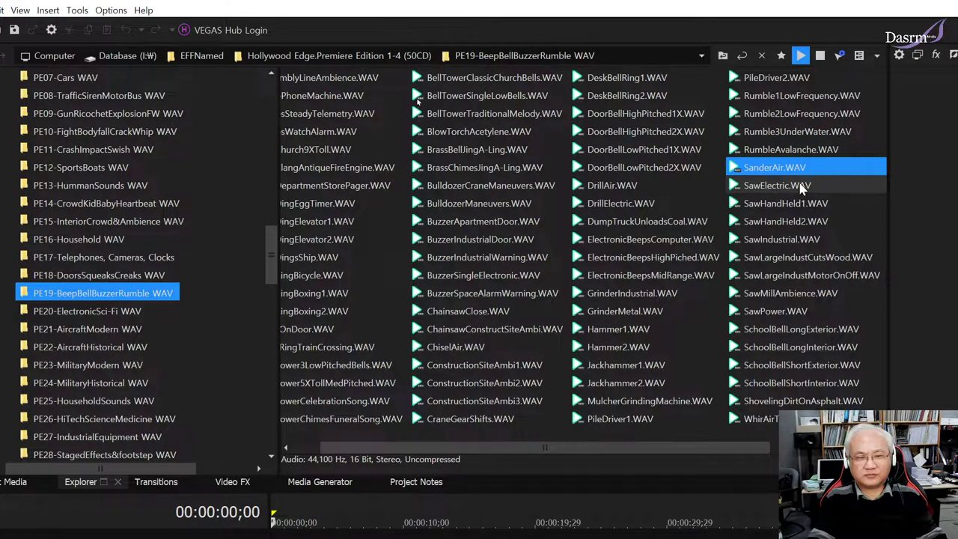
{"action": "left_click", "coordinate": [801, 187]}
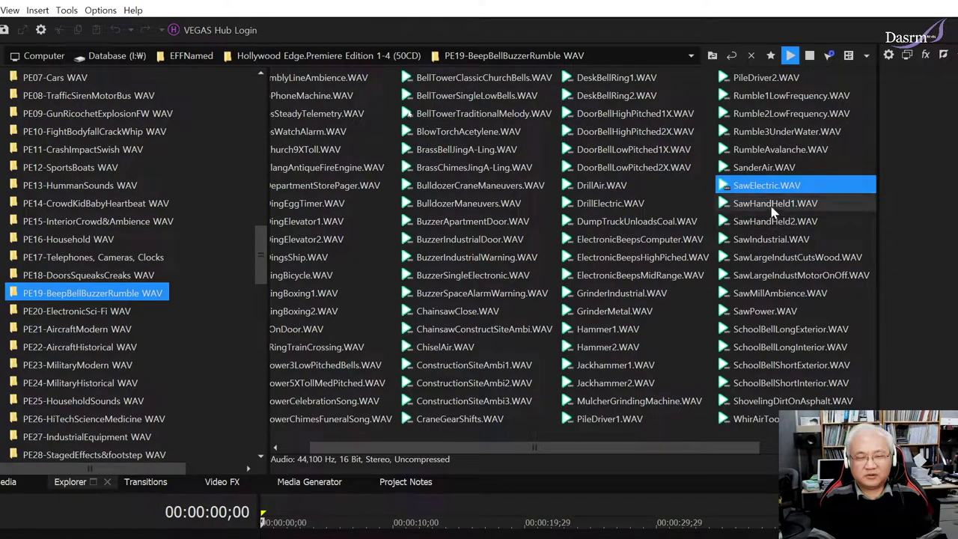
{"action": "left_click", "coordinate": [780, 259]}
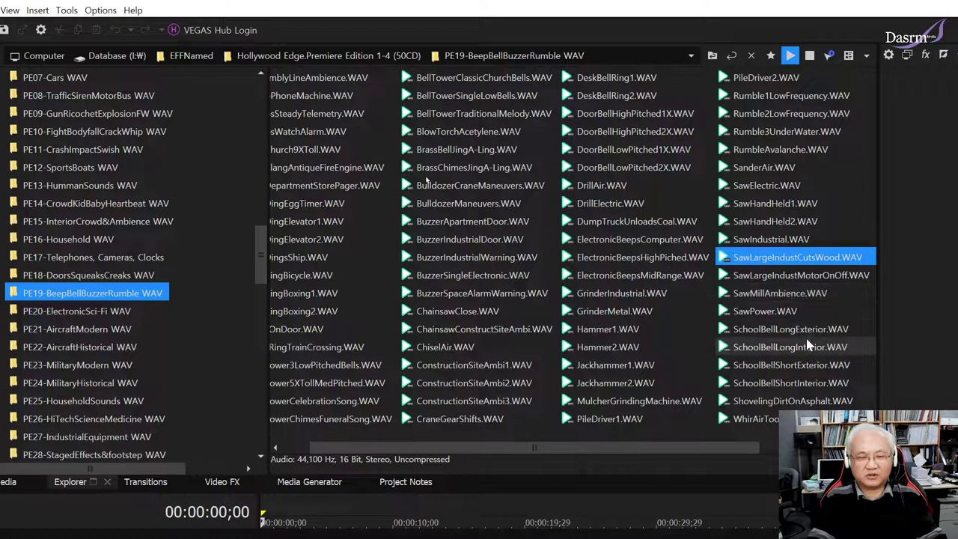
{"action": "left_click", "coordinate": [784, 298]}
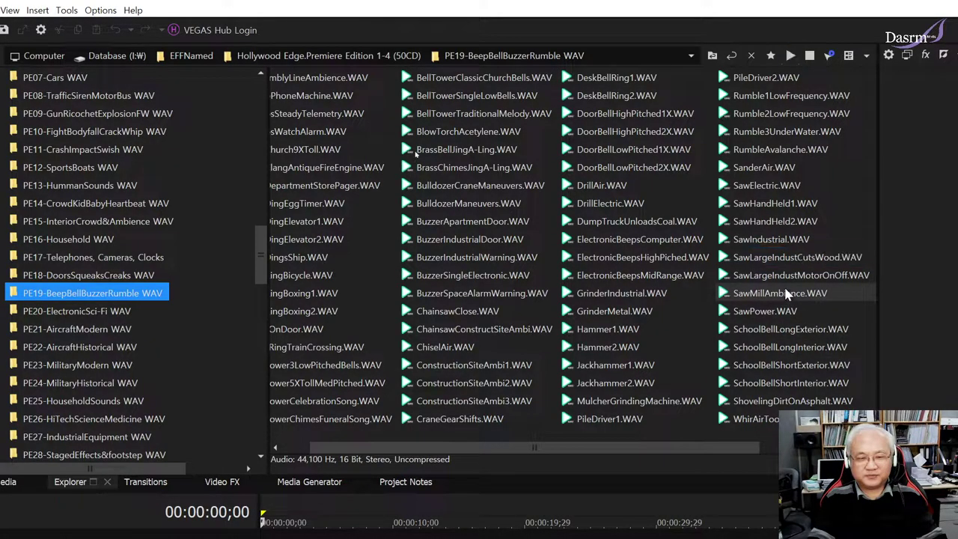
- Preview the SchoolBell files and ShovelingDirtOnAsphalt, ending on SchoolBellLongInterior
{"action": "left_click", "coordinate": [795, 329]}
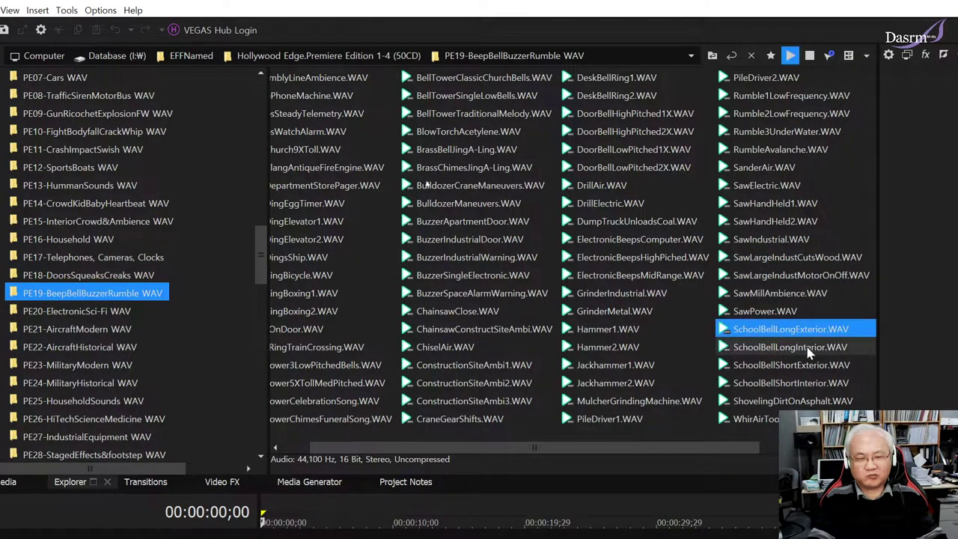
{"action": "key", "text": "Down"}
{"action": "key", "text": "Down"}
{"action": "key", "text": "Down"}
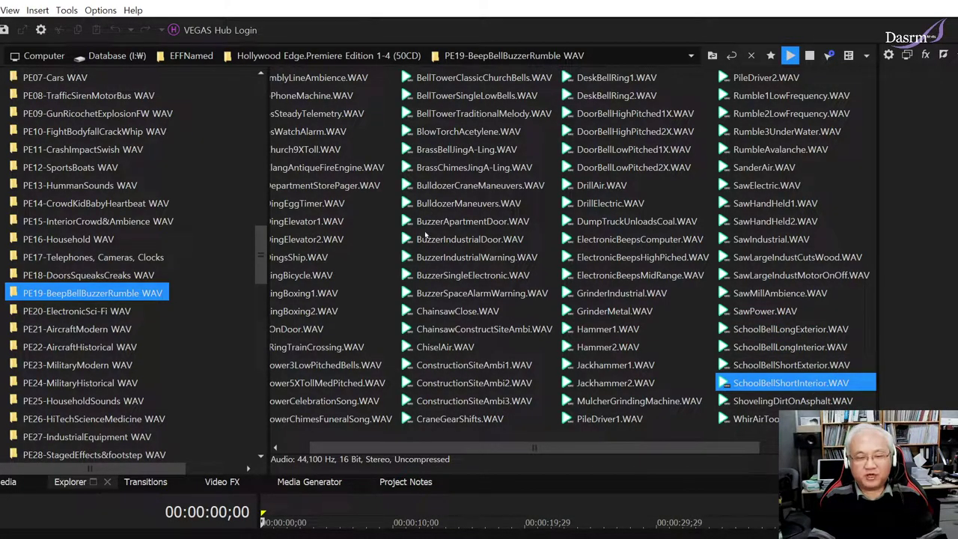
{"action": "left_click", "coordinate": [797, 381], "text": "ctrl"}
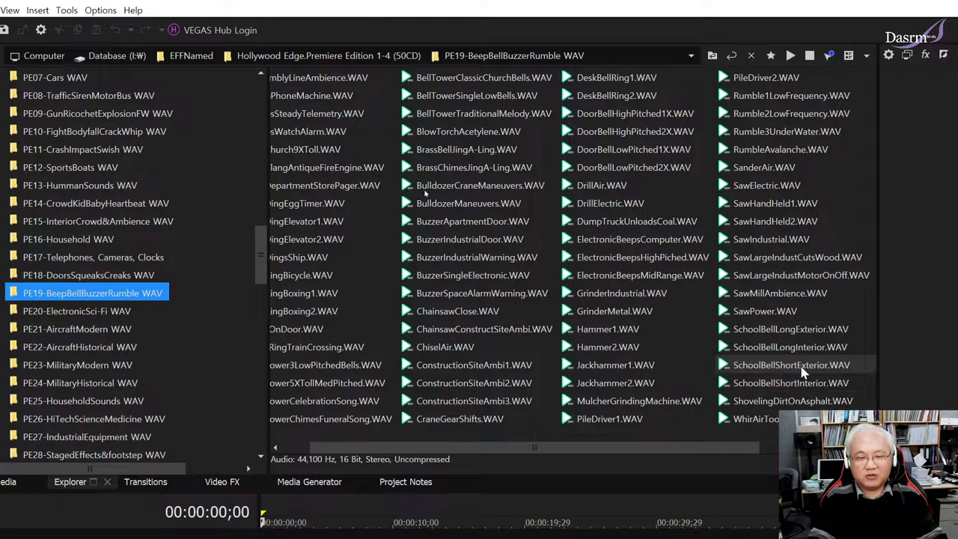
{"action": "left_click", "coordinate": [804, 365]}
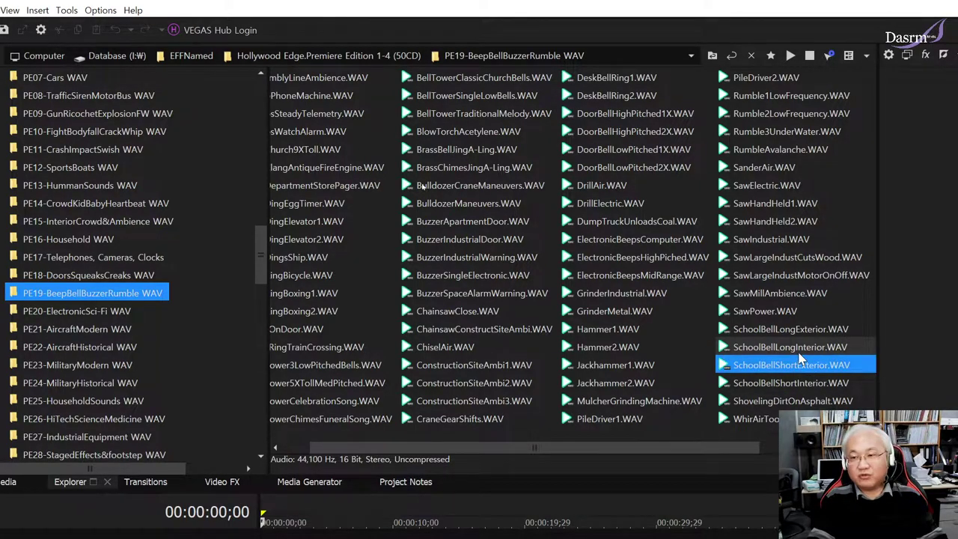
{"action": "left_click", "coordinate": [804, 402]}
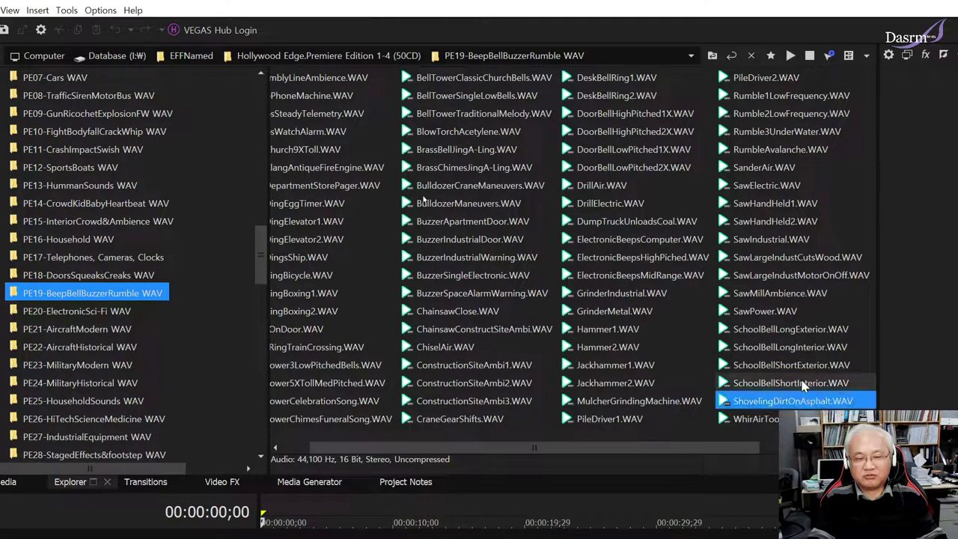
{"action": "left_click", "coordinate": [813, 349]}
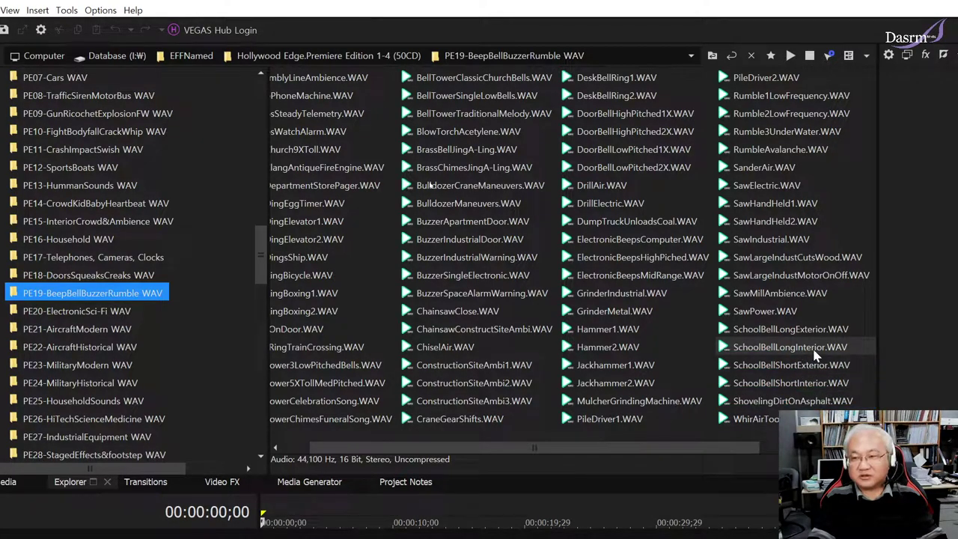
{"action": "left_click", "coordinate": [815, 350]}
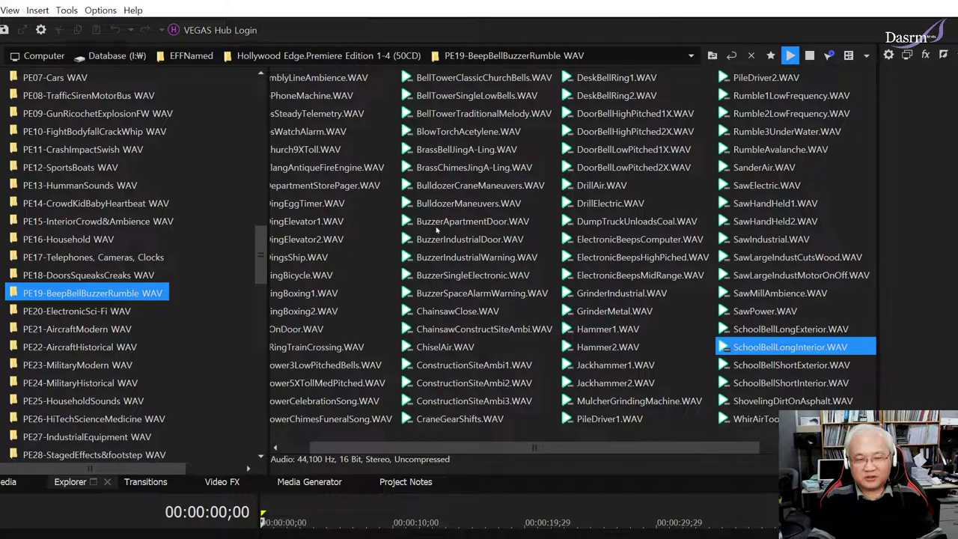
- Preview WindChimesGlass, WindChimesMetal, WindChimesPentatonic and WoodShopAmbience, then return to the list start
{"action": "scroll", "coordinate": [430, 234], "scroll_direction": "down", "scroll_amount": 1}
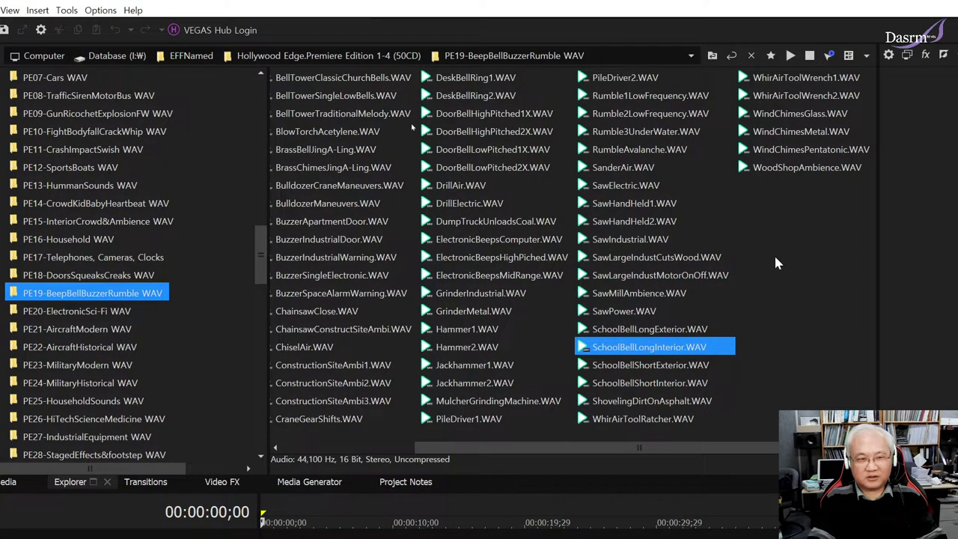
{"action": "left_click", "coordinate": [799, 114]}
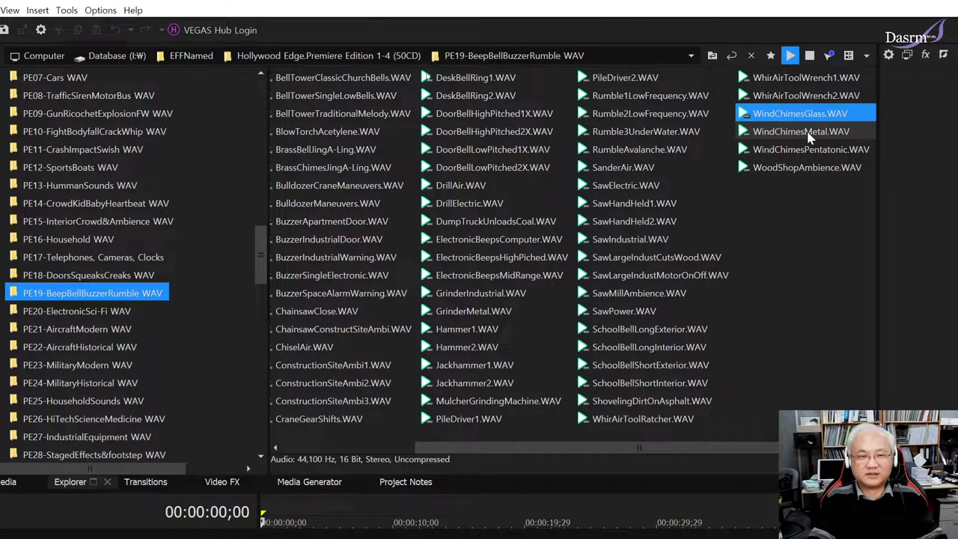
{"action": "left_click", "coordinate": [808, 135]}
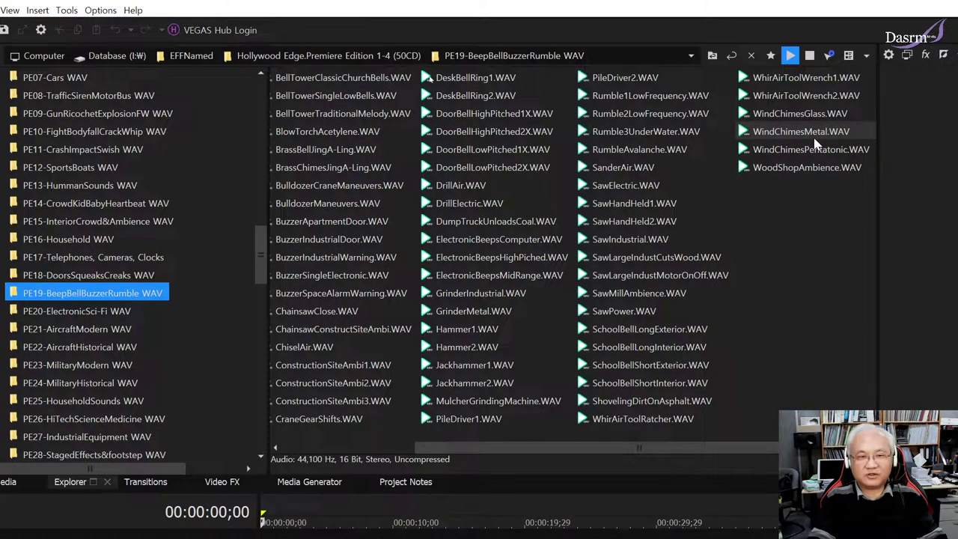
{"action": "left_click", "coordinate": [814, 134]}
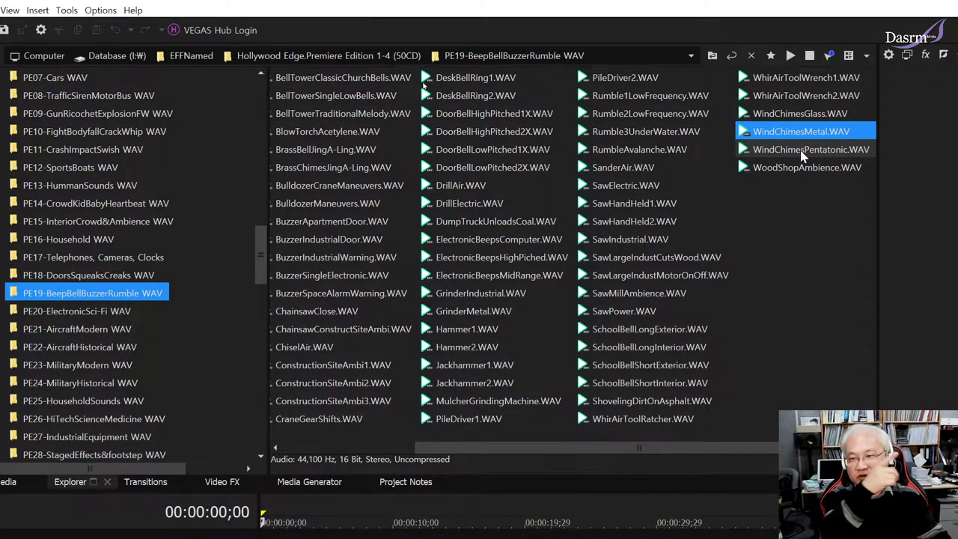
{"action": "left_click", "coordinate": [803, 155]}
{"action": "left_click", "coordinate": [802, 153]}
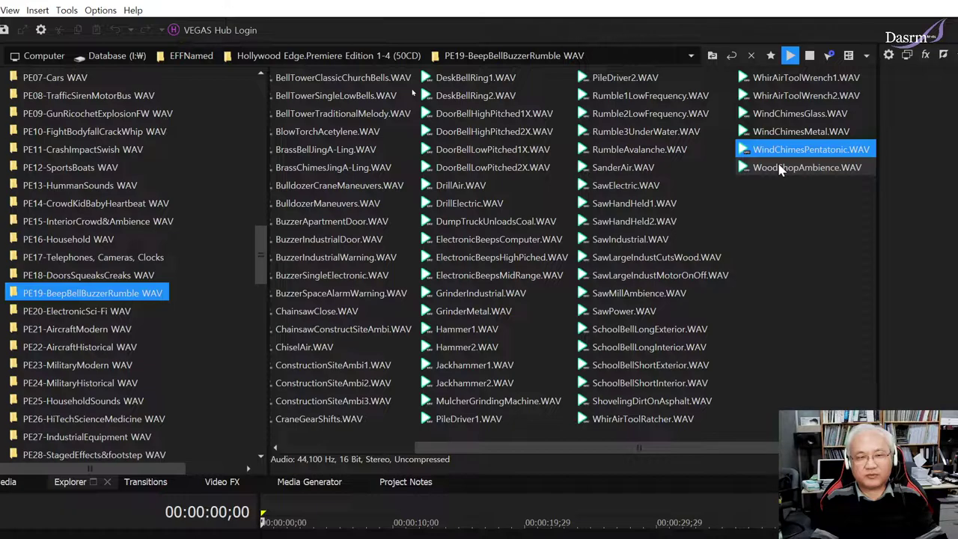
{"action": "left_click", "coordinate": [781, 167]}
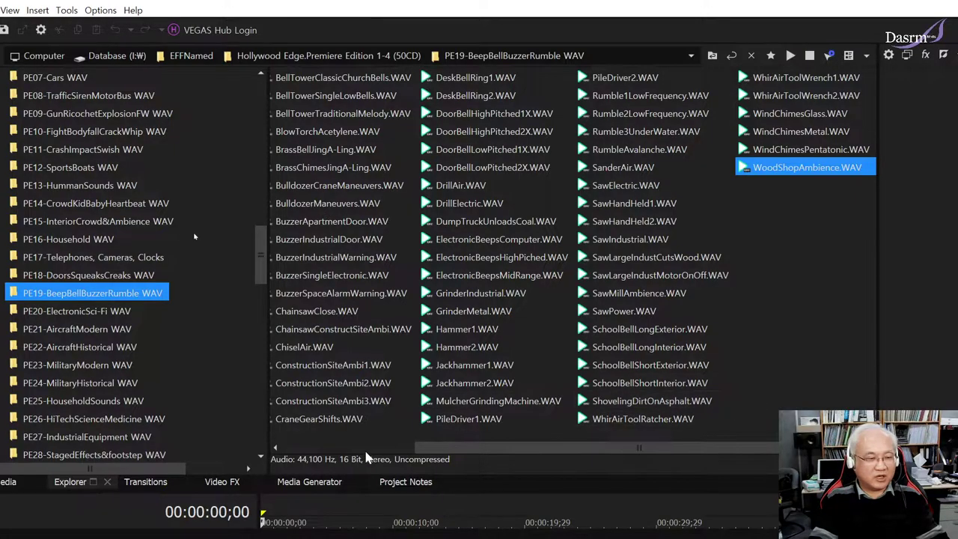
{"action": "left_click", "coordinate": [296, 448]}
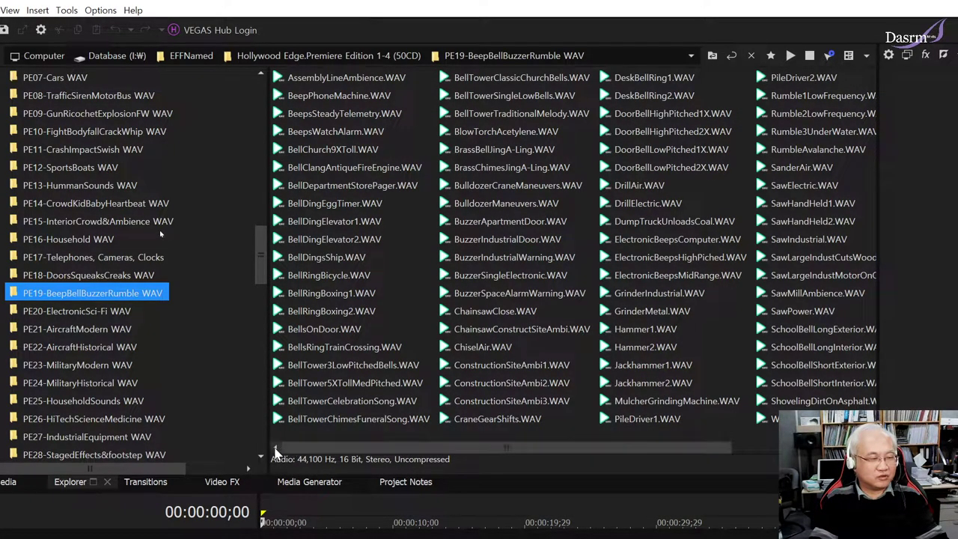
{"action": "scroll", "coordinate": [262, 249], "scroll_direction": "down", "scroll_amount": 1}
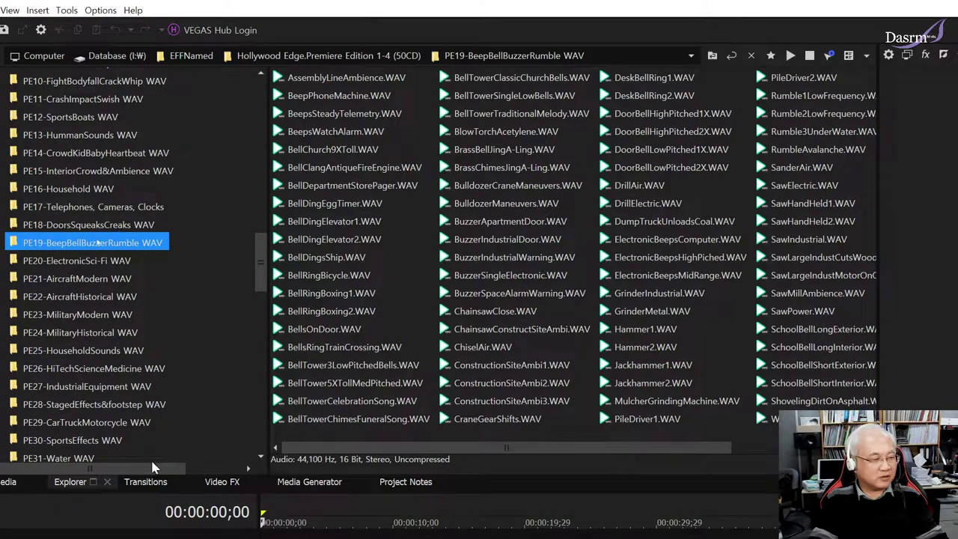
{"action": "scroll", "coordinate": [152, 467], "scroll_direction": "left", "scroll_amount": 1}
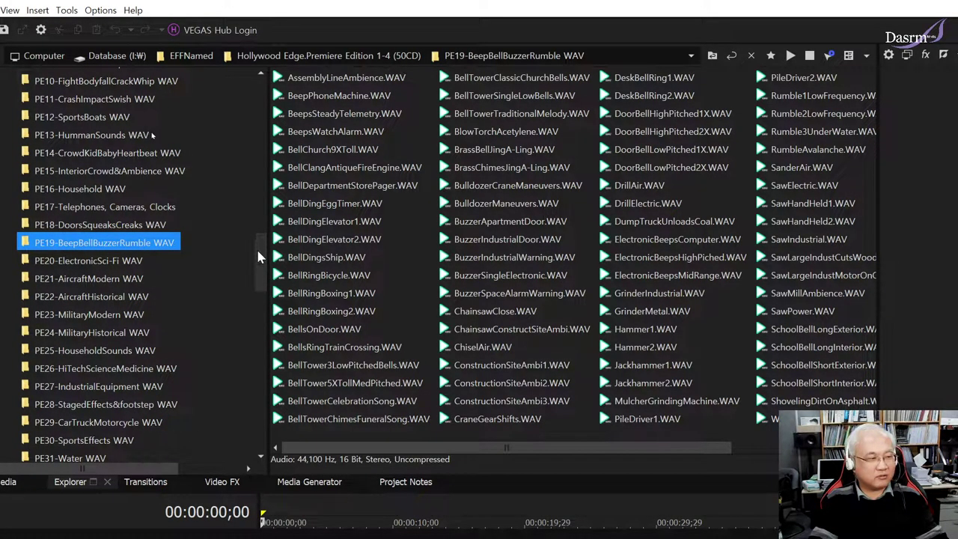
{"action": "scroll", "coordinate": [256, 252], "scroll_direction": "up", "scroll_amount": 1}
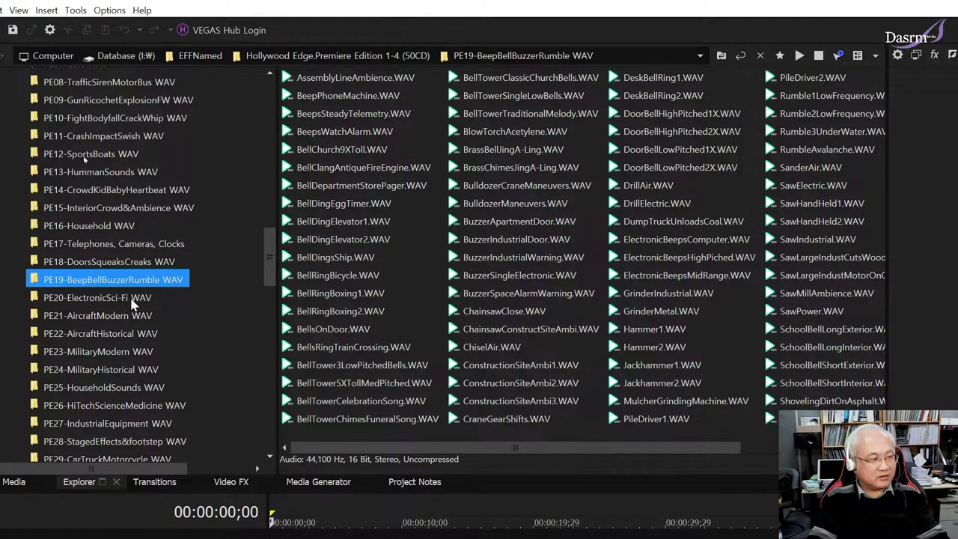
- Open the PE20-ElectronicSci-Fi folder and preview Buzz2MultiPitchedOscillatio, BuzzNeonLightTransformer and DescendingSoundWaves2Varied
{"action": "left_click", "coordinate": [132, 299]}
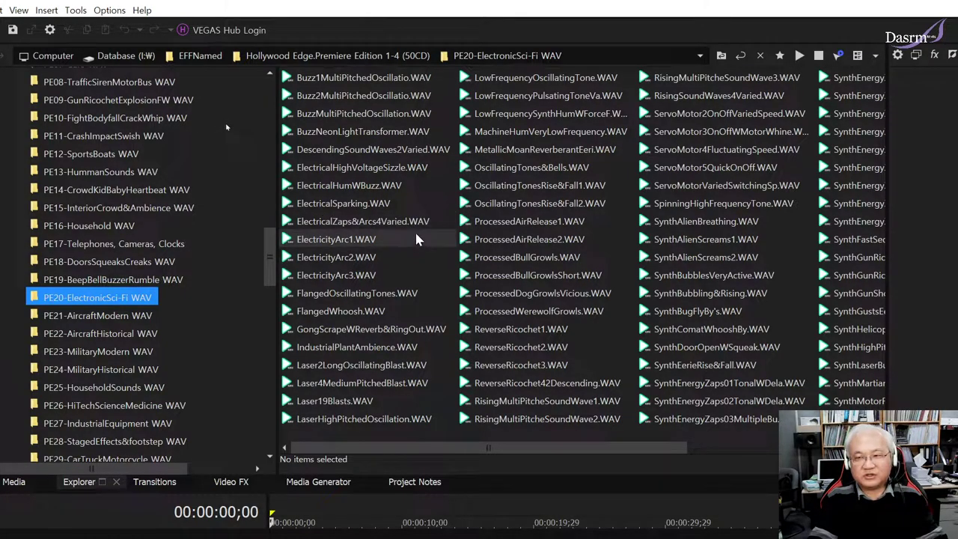
{"action": "left_click", "coordinate": [388, 97]}
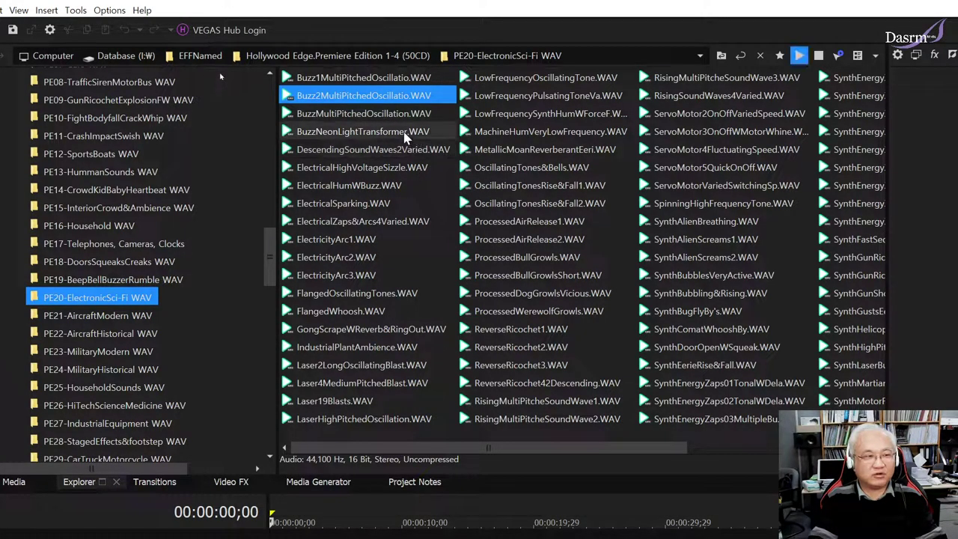
{"action": "left_click", "coordinate": [412, 132]}
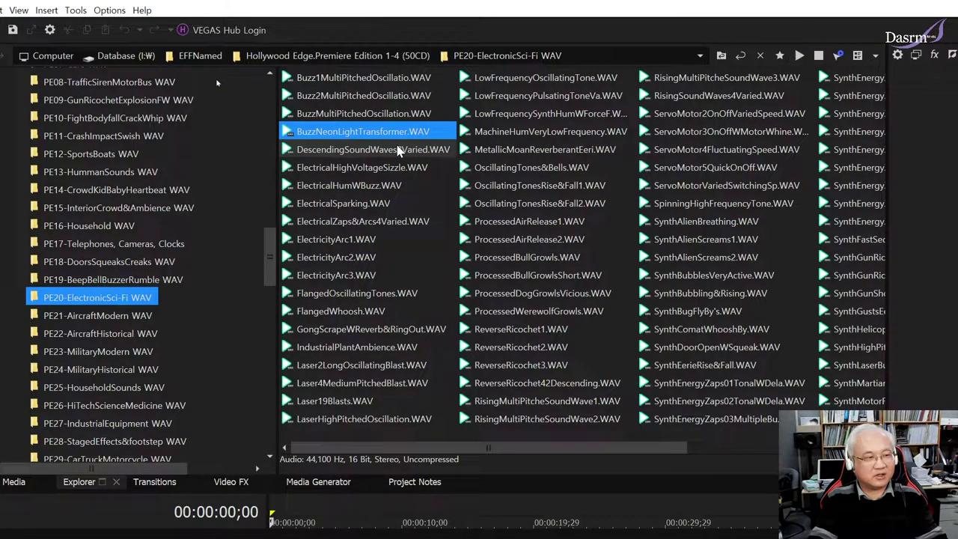
{"action": "left_click", "coordinate": [394, 151]}
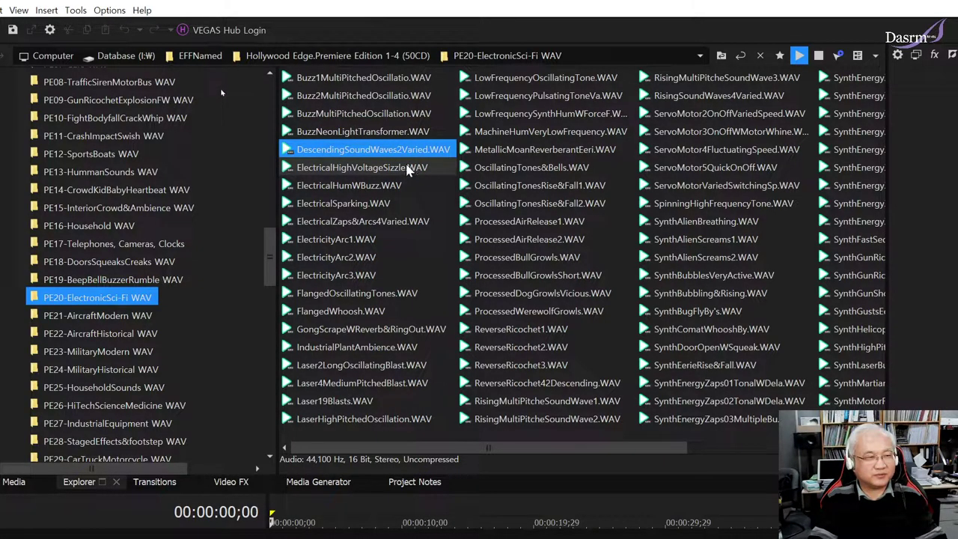
- Preview ElectricalHighVoltageSizzle, ElectricalHumWBuzz, ElectricalSparking and ElectricalZaps&Arcs4Varied
{"action": "left_click", "coordinate": [376, 169]}
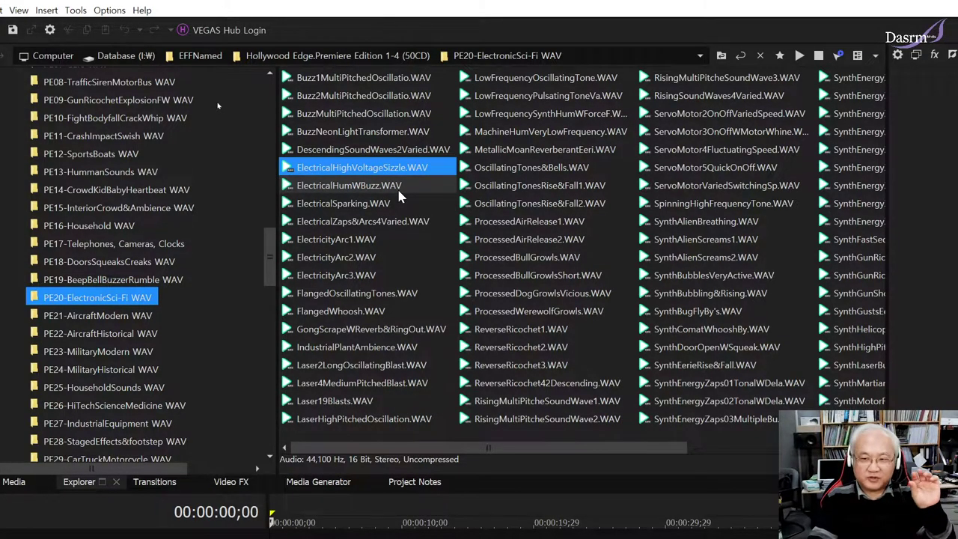
{"action": "left_click", "coordinate": [374, 185]}
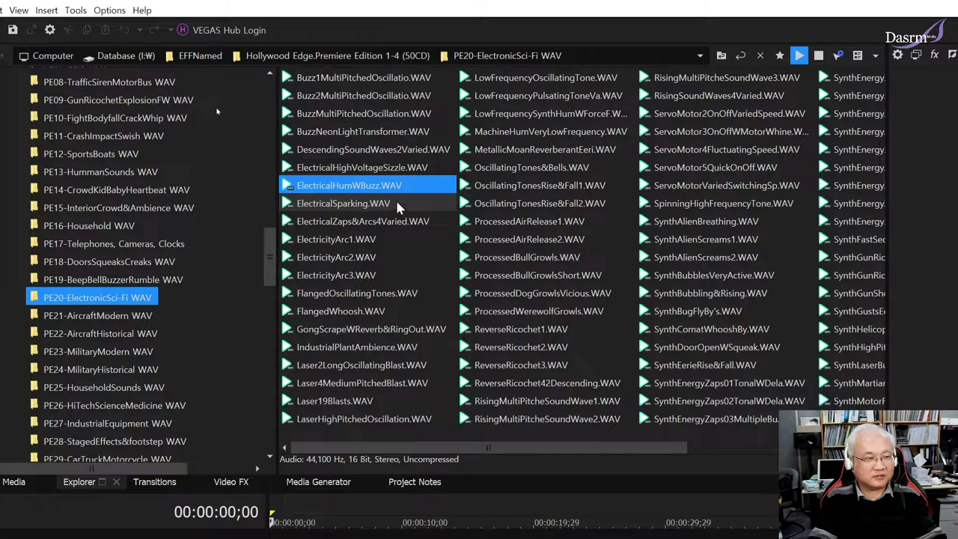
{"action": "left_click", "coordinate": [358, 204]}
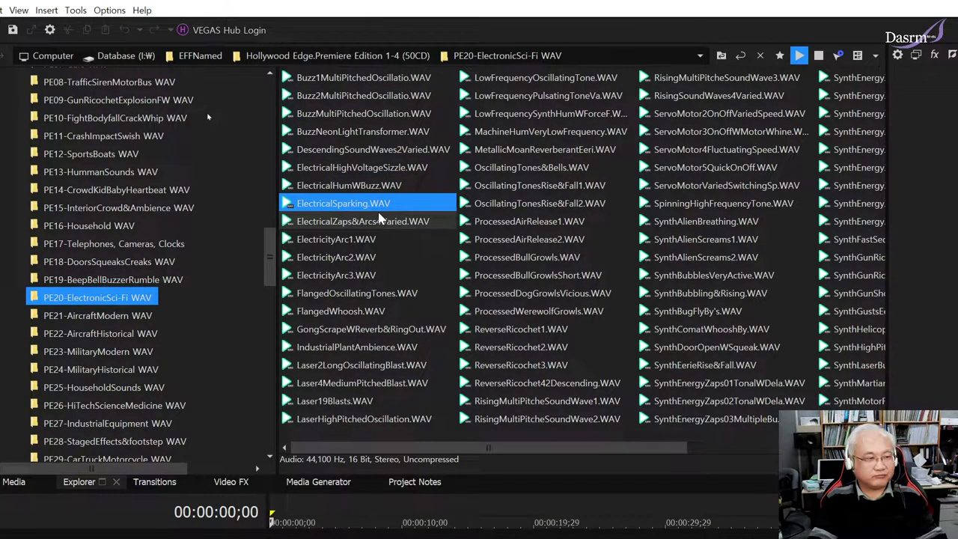
{"action": "left_click", "coordinate": [358, 222]}
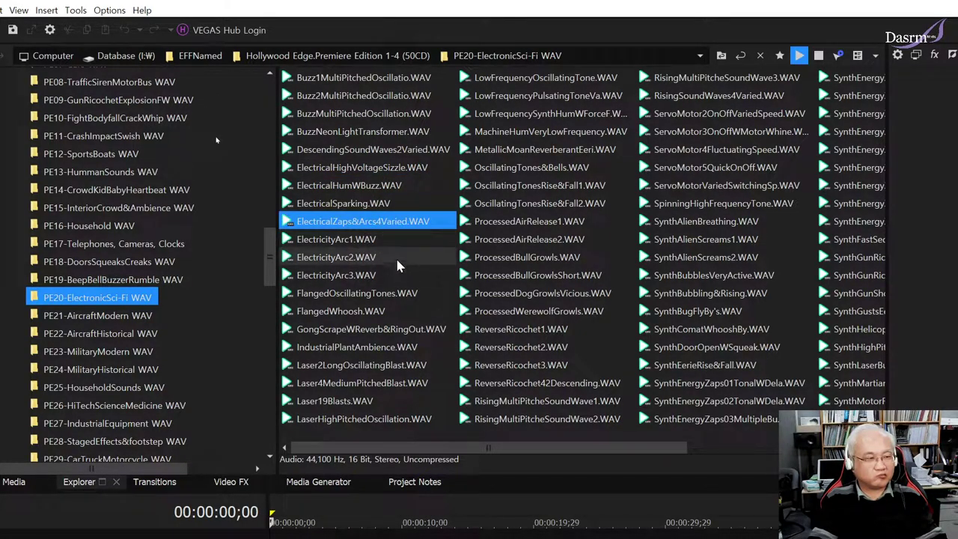
- Play ElectricityArc1 and ElectricityArc2, the Flanged files, GongScrapeWReverb&RingOut, then Laser2, Laser4 and Laser19Blasts
{"action": "left_click", "coordinate": [349, 241]}
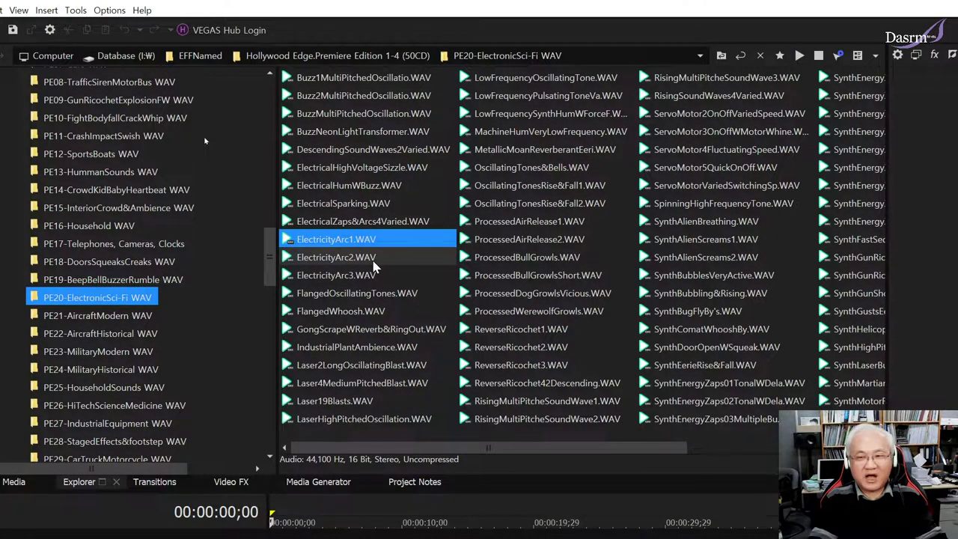
{"action": "key", "text": "space"}
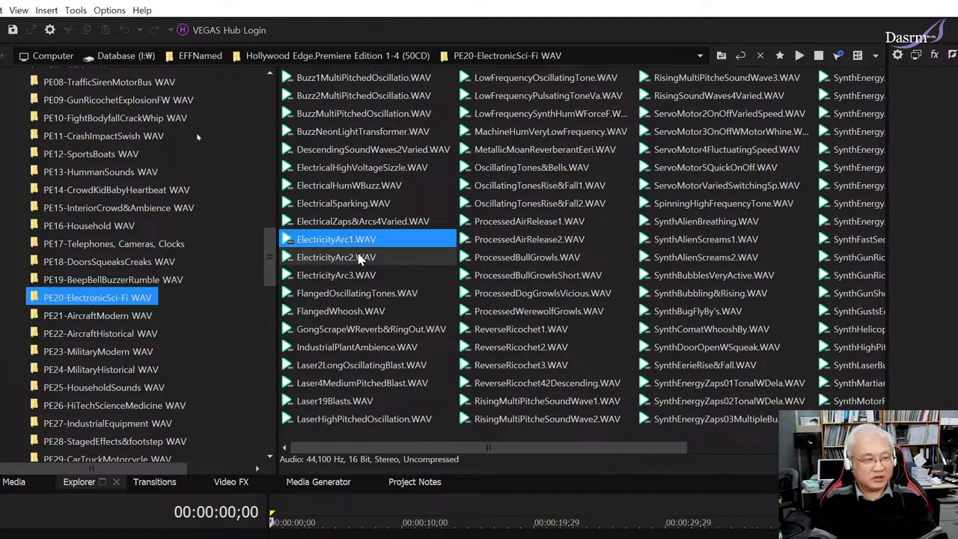
{"action": "left_click", "coordinate": [363, 258]}
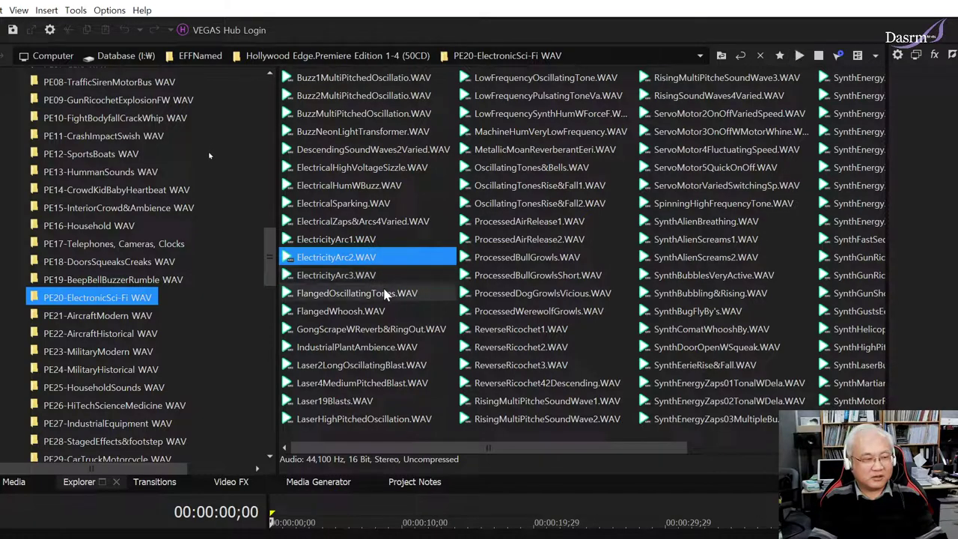
{"action": "left_click", "coordinate": [378, 294]}
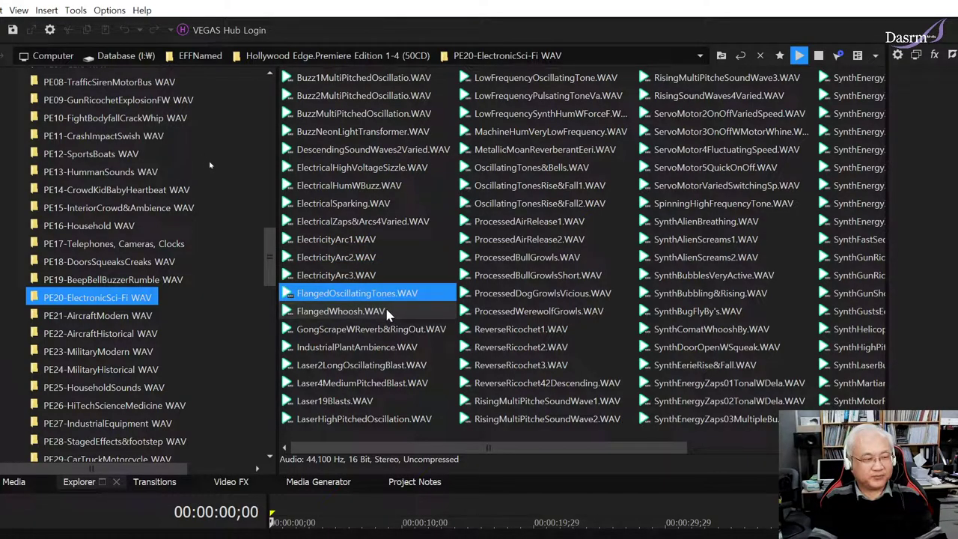
{"action": "left_click", "coordinate": [363, 313]}
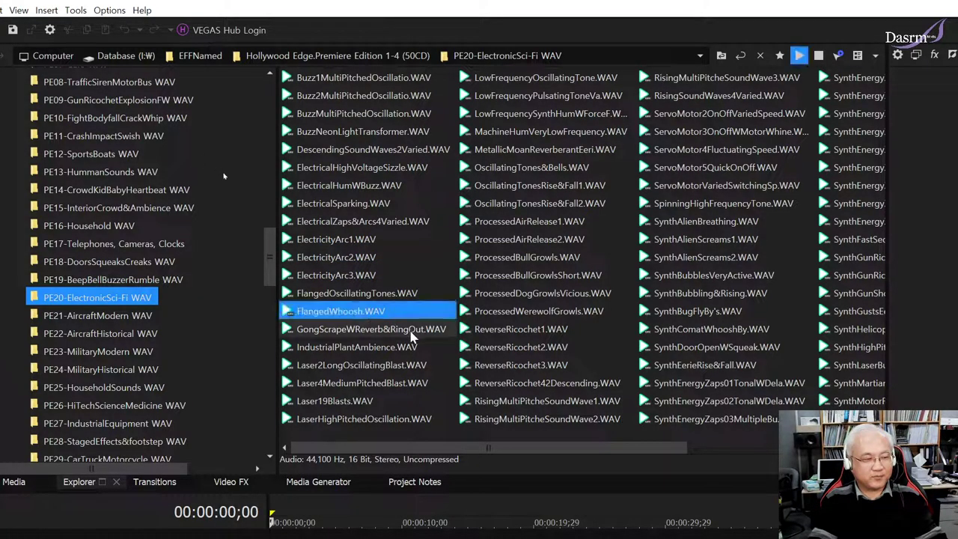
{"action": "left_click", "coordinate": [385, 331]}
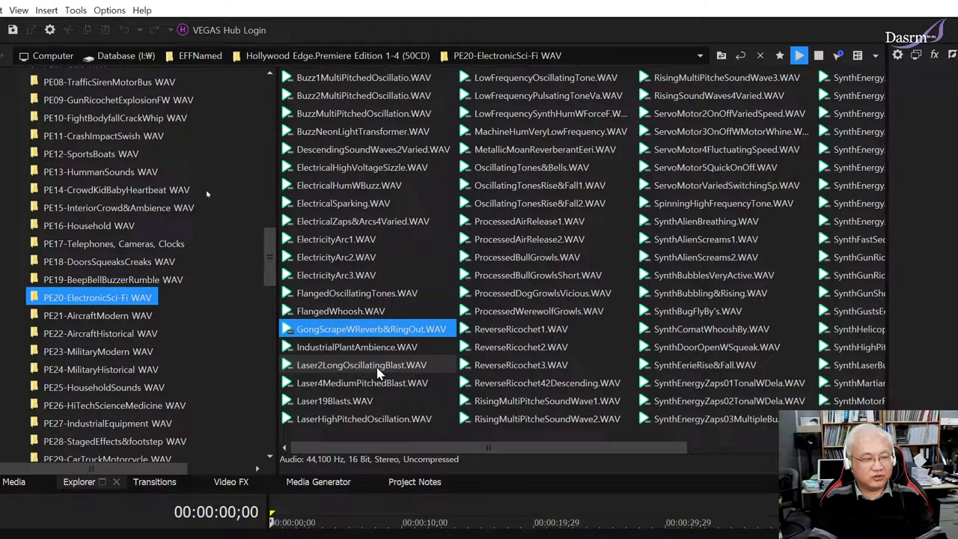
{"action": "left_click", "coordinate": [378, 367]}
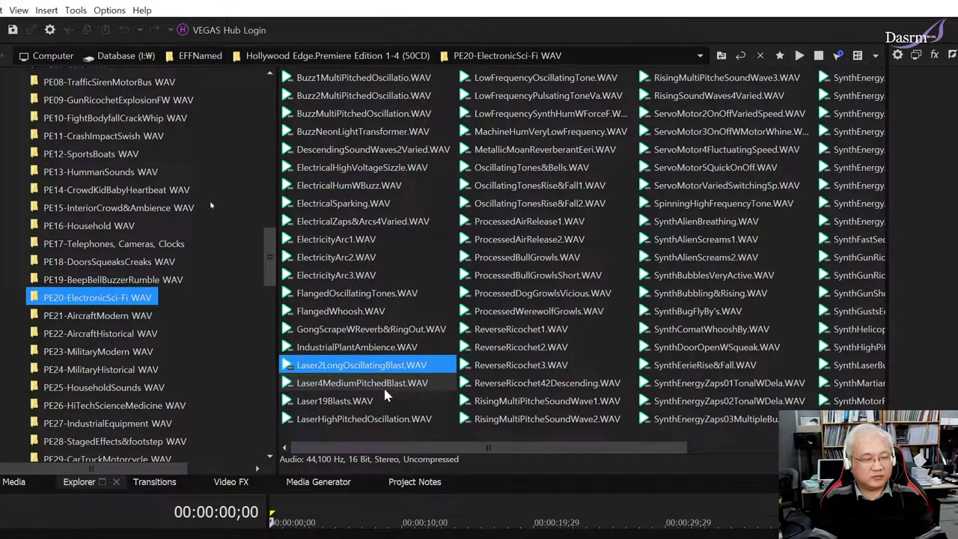
{"action": "left_click", "coordinate": [395, 385]}
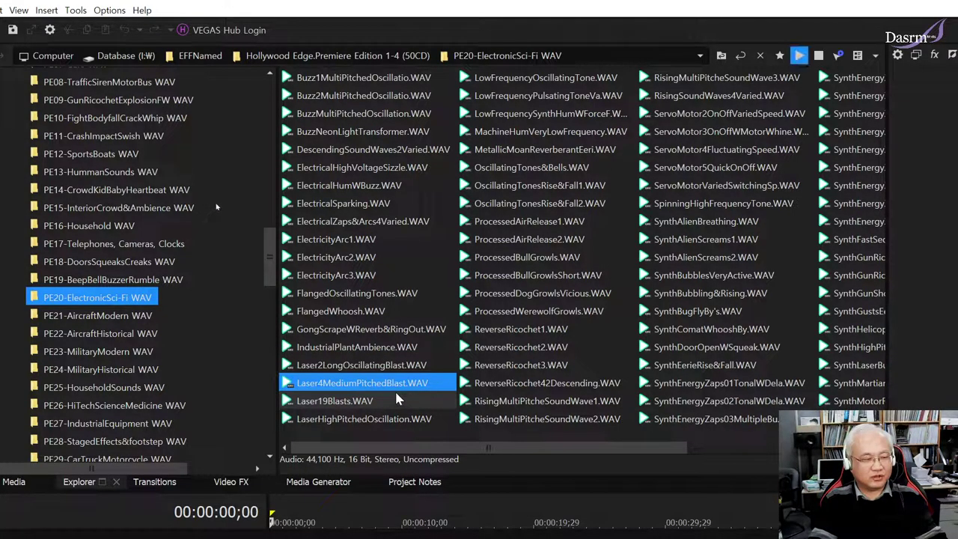
{"action": "left_click", "coordinate": [342, 401]}
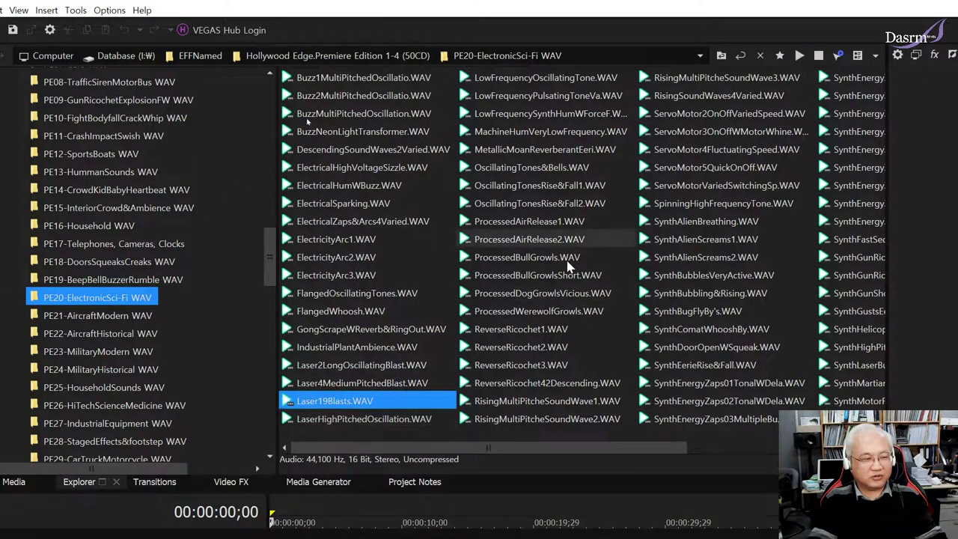
- Preview the low-frequency hum and pulsating tone, MachineHumVeryLowFrequency, OscillatingTones files and ProcessedAirRelease1
{"action": "left_click", "coordinate": [535, 114]}
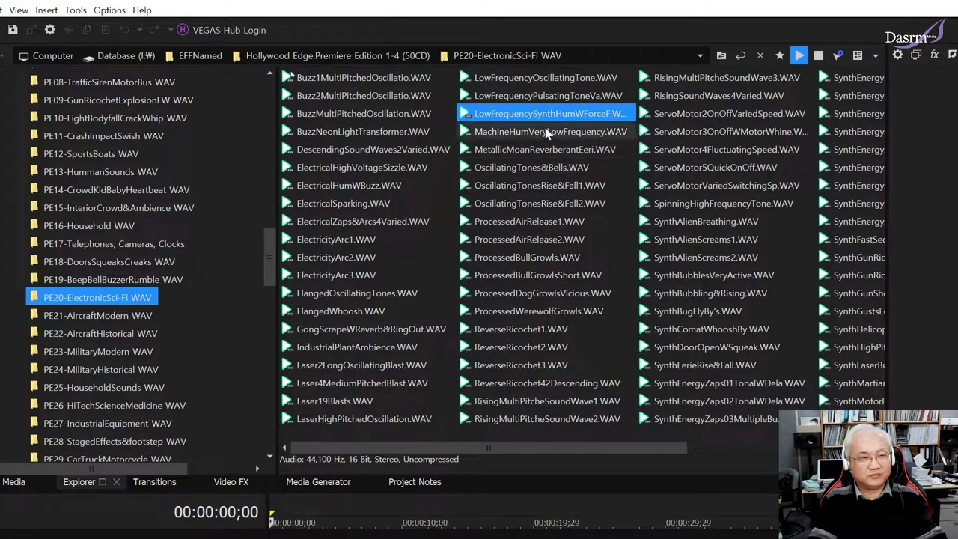
{"action": "left_click", "coordinate": [536, 97]}
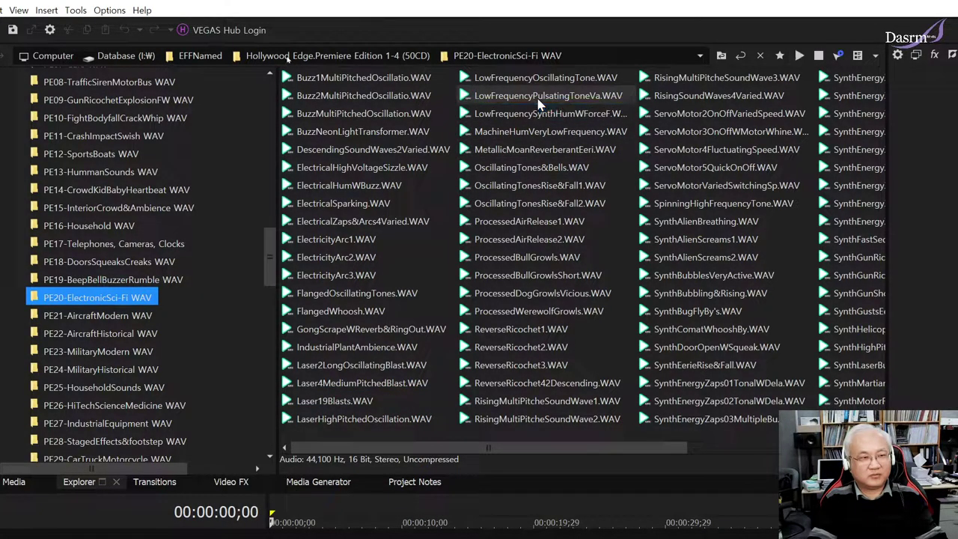
{"action": "left_click", "coordinate": [545, 133]}
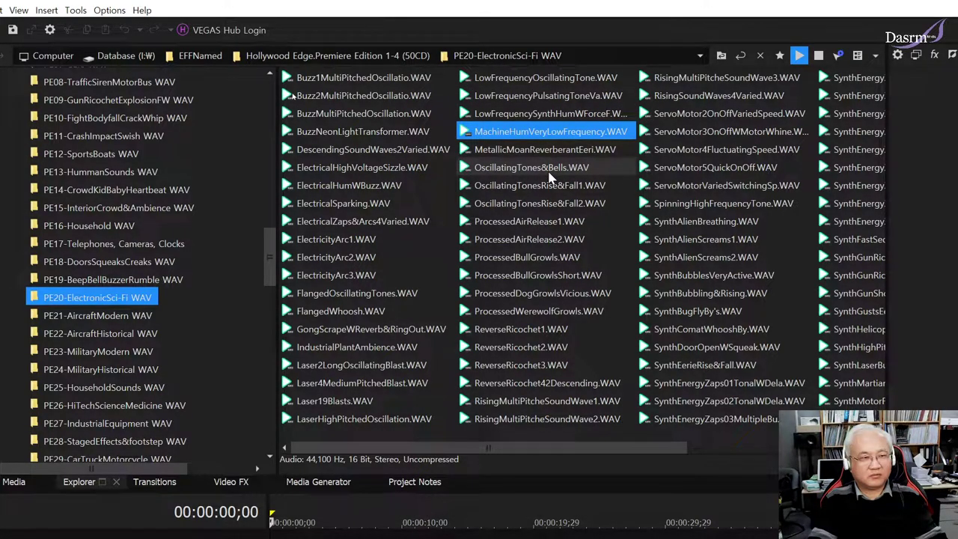
{"action": "left_click", "coordinate": [548, 171]}
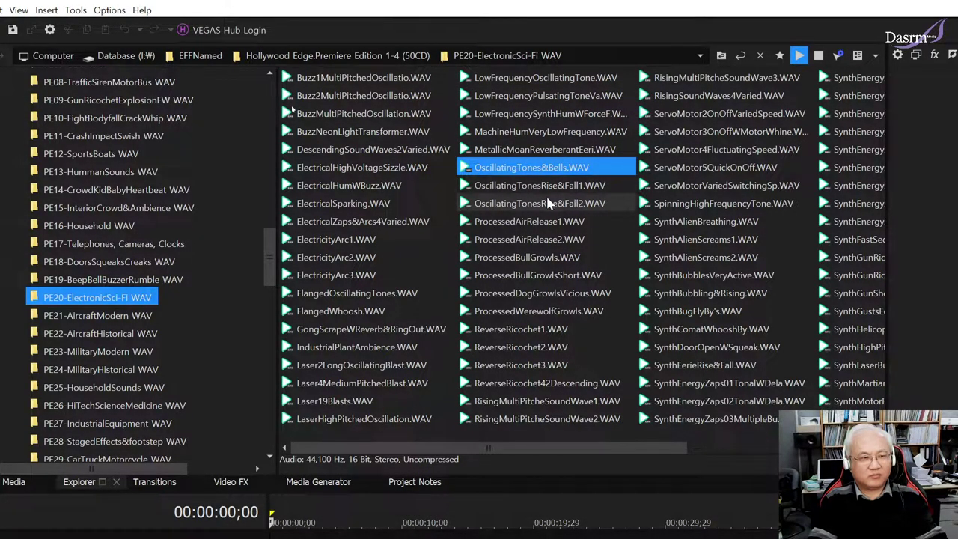
{"action": "left_click", "coordinate": [569, 203]}
{"action": "left_click", "coordinate": [559, 224]}
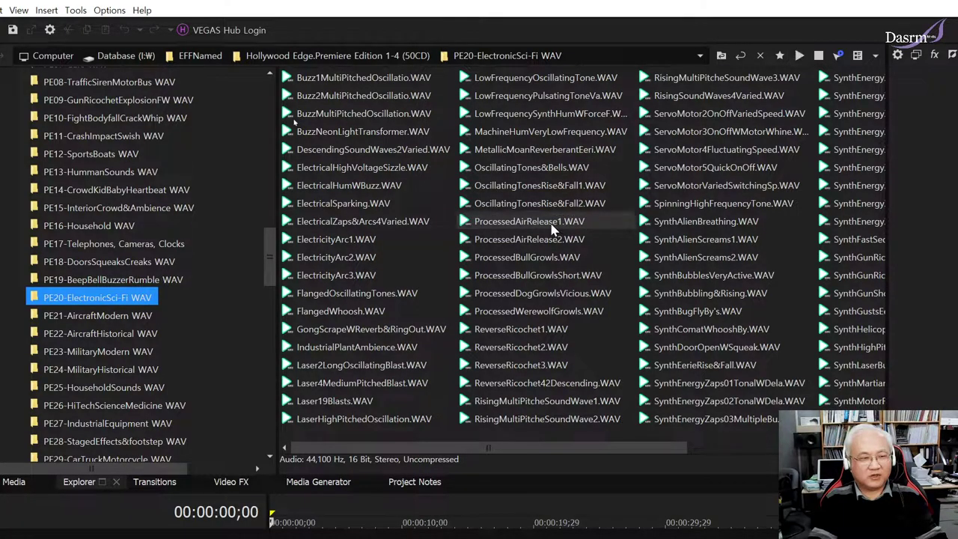
- Preview the Processed growls, ReverseRicochet files, rising sound waves and ServoMotor3 motor whine
{"action": "left_click", "coordinate": [567, 257]}
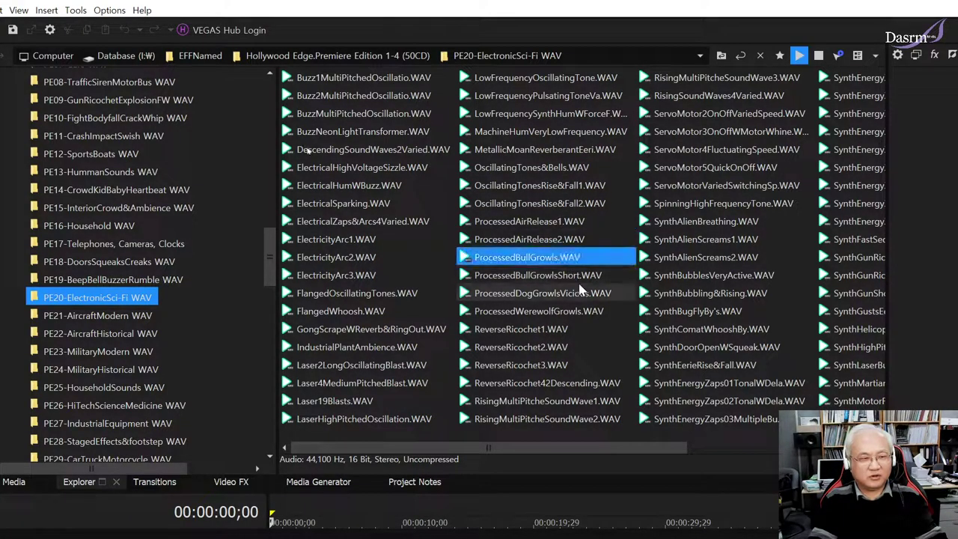
{"action": "left_click", "coordinate": [569, 275]}
{"action": "left_click", "coordinate": [558, 315]}
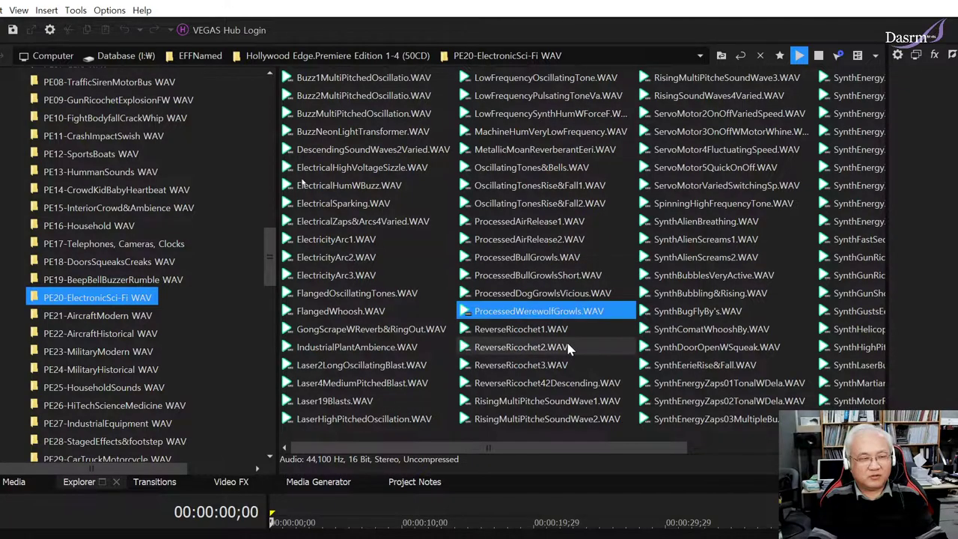
{"action": "left_click", "coordinate": [554, 364]}
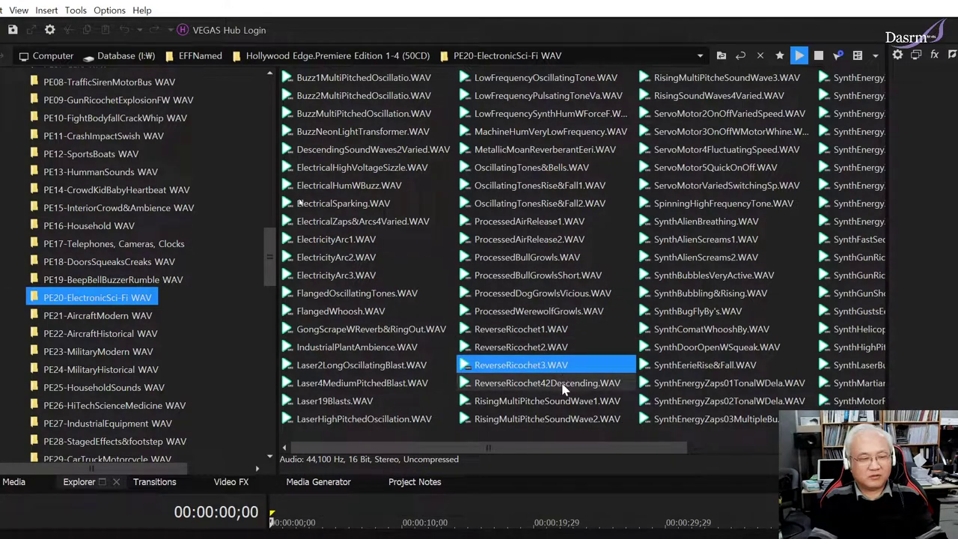
{"action": "left_click", "coordinate": [567, 388]}
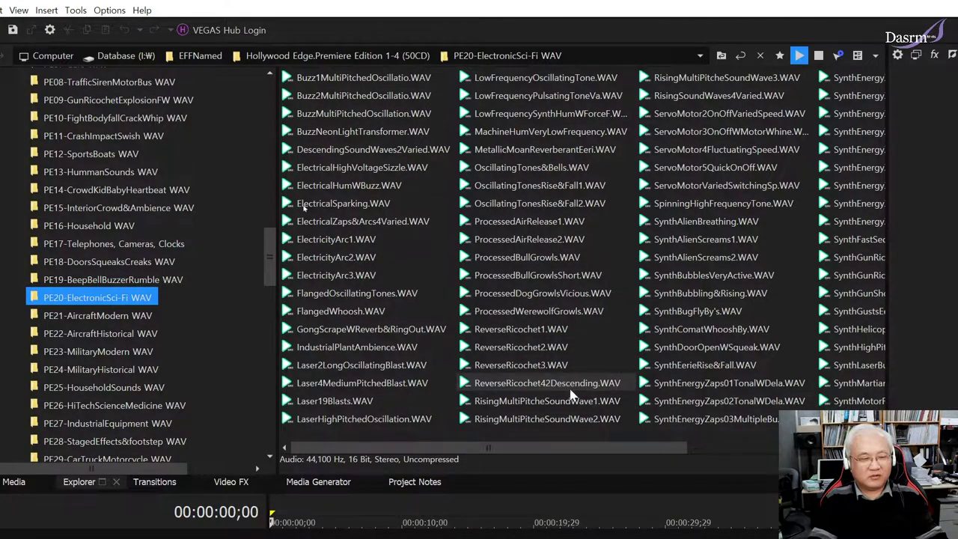
{"action": "left_click", "coordinate": [603, 402]}
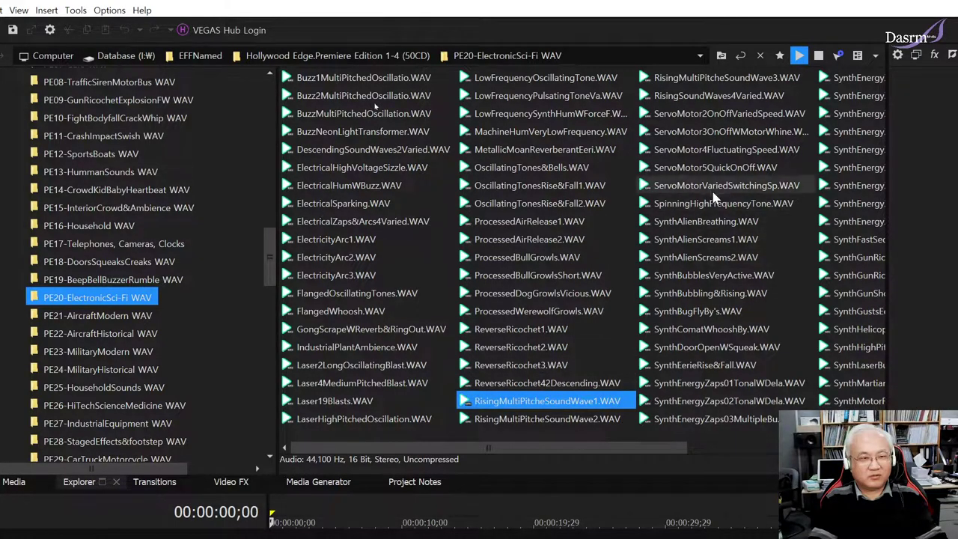
{"action": "left_click", "coordinate": [720, 97]}
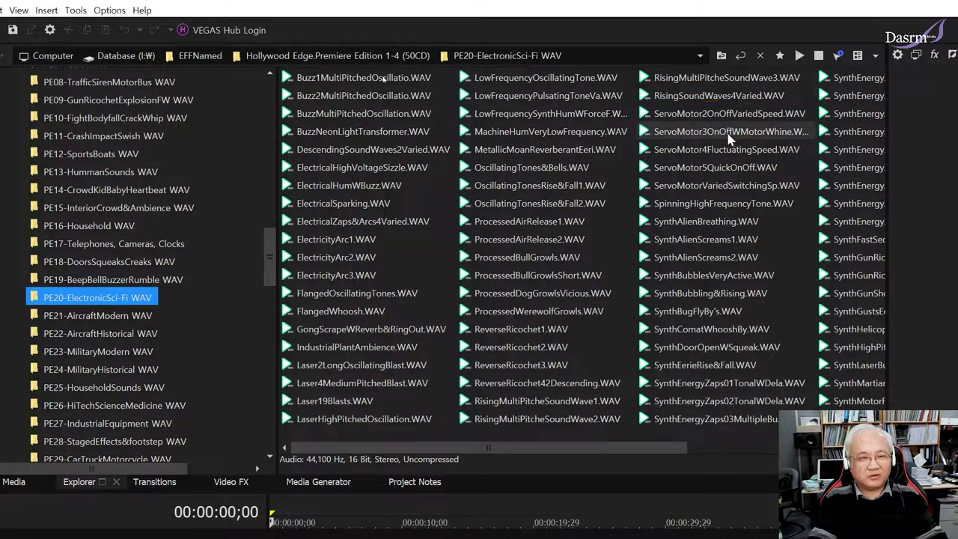
{"action": "left_click", "coordinate": [726, 132]}
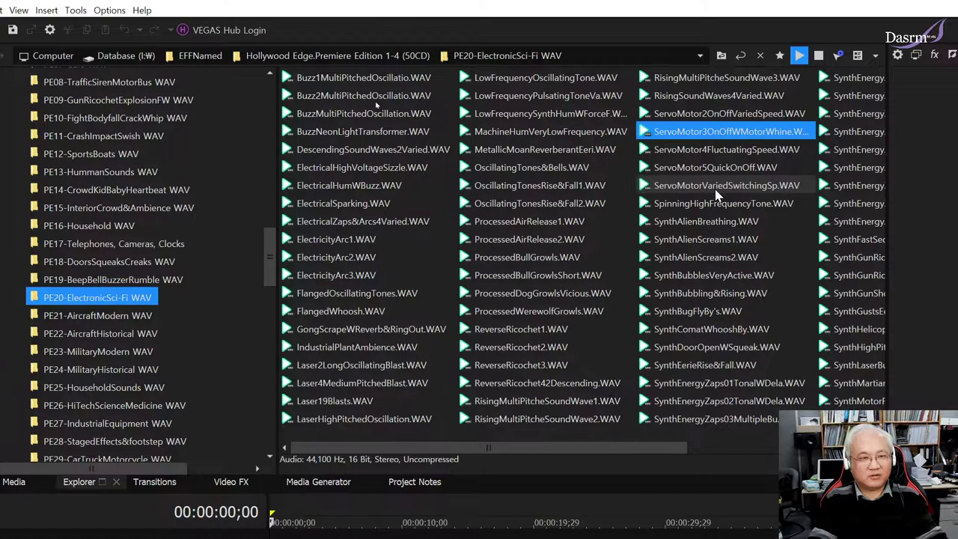
{"action": "scroll", "coordinate": [716, 195], "scroll_direction": "down", "scroll_amount": 1}
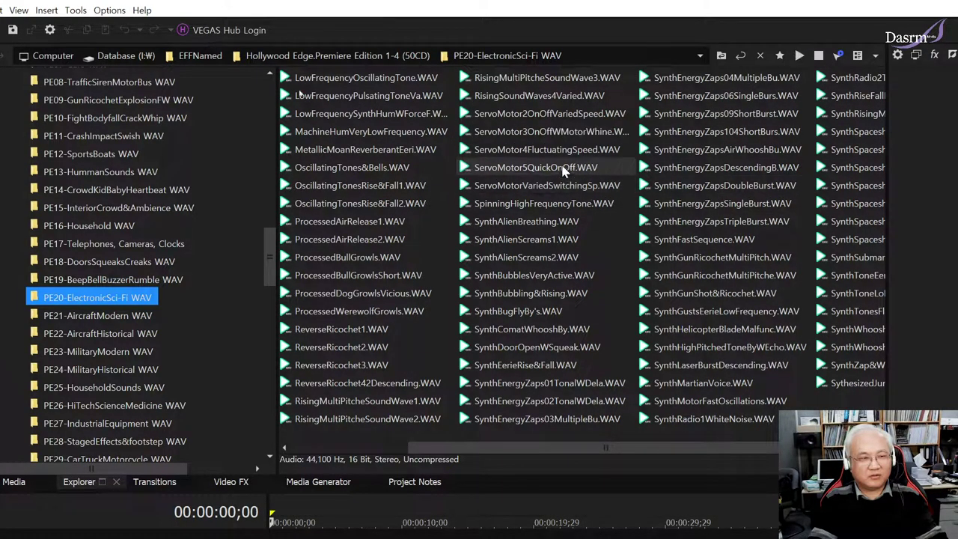
- Preview ServoMotor5QuickOnOff, ServoMotor4FluctuatingSpeed, the varied servo switching, SynthAlienBreathing and SynthBubblesVeryActive
{"action": "left_click", "coordinate": [565, 171]}
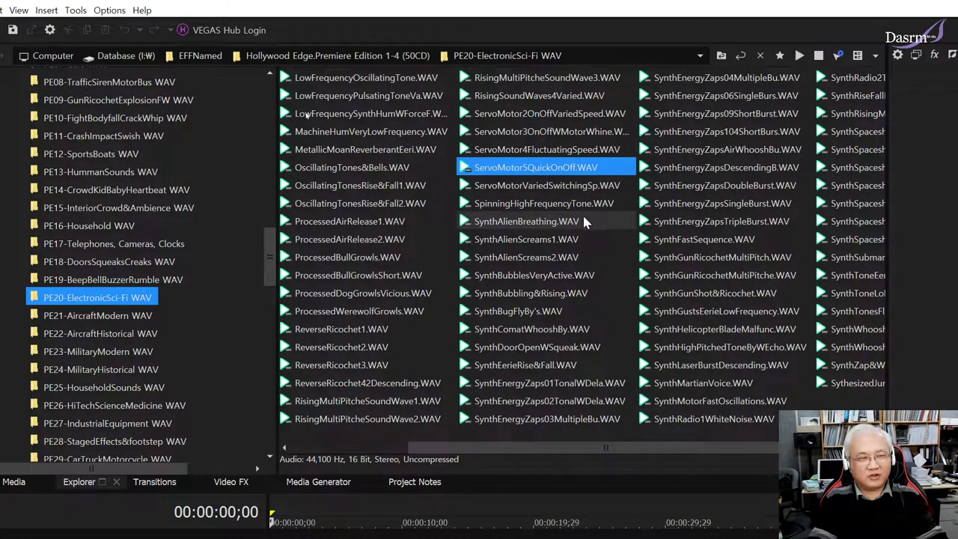
{"action": "left_click", "coordinate": [559, 150]}
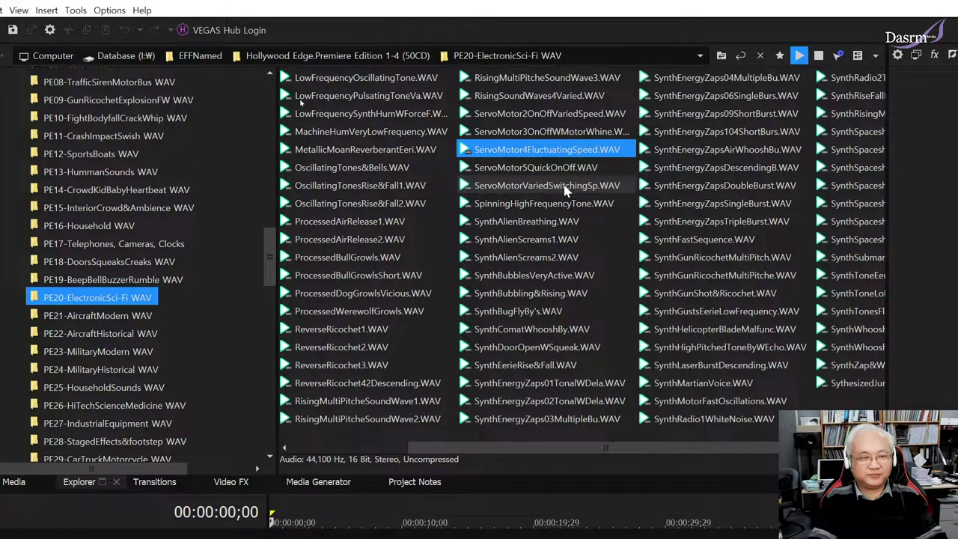
{"action": "left_click", "coordinate": [565, 187]}
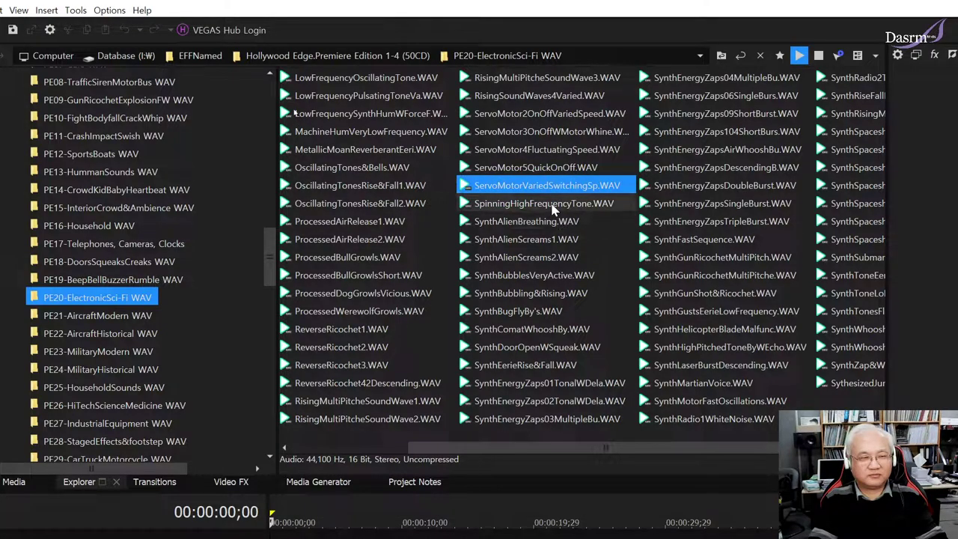
{"action": "left_click", "coordinate": [563, 224]}
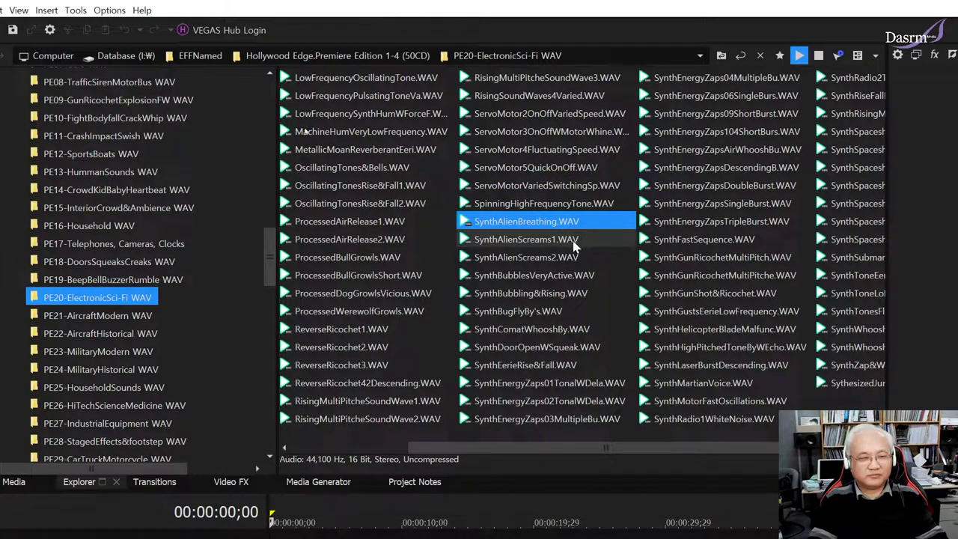
{"action": "left_click", "coordinate": [560, 276]}
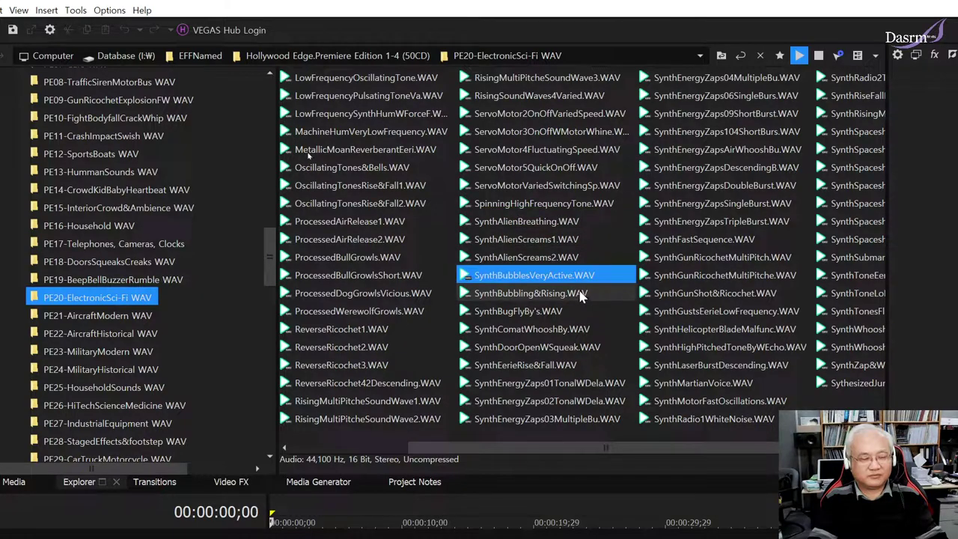
- Preview SynthComatWhooshBy, SynthBugFlyBy's, SynthDoorOpenWSqueak, SynthEerieRise&Fall and SynthEnergyZaps01TonalWDela
{"action": "left_click", "coordinate": [563, 330]}
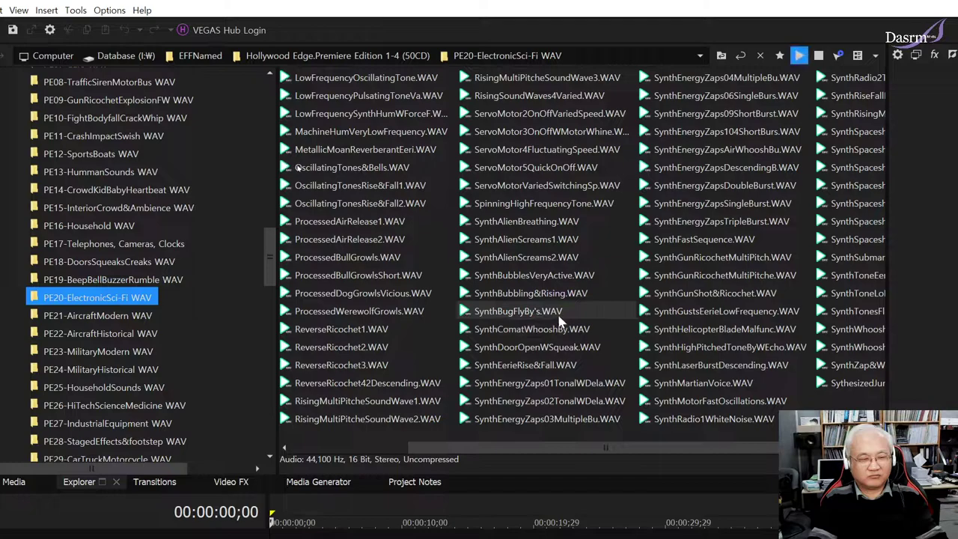
{"action": "left_click", "coordinate": [562, 312]}
{"action": "left_click", "coordinate": [554, 348]}
{"action": "left_click", "coordinate": [552, 332]}
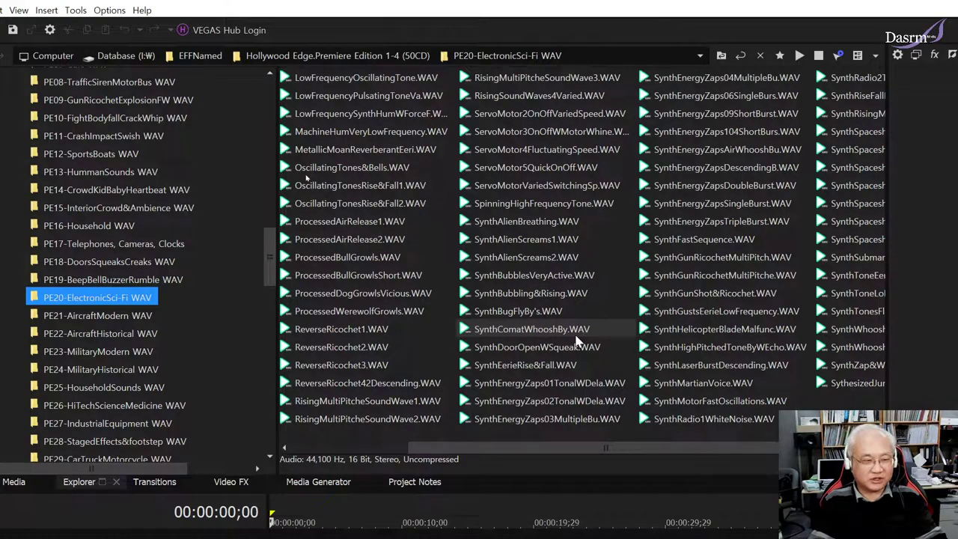
{"action": "left_click", "coordinate": [562, 348]}
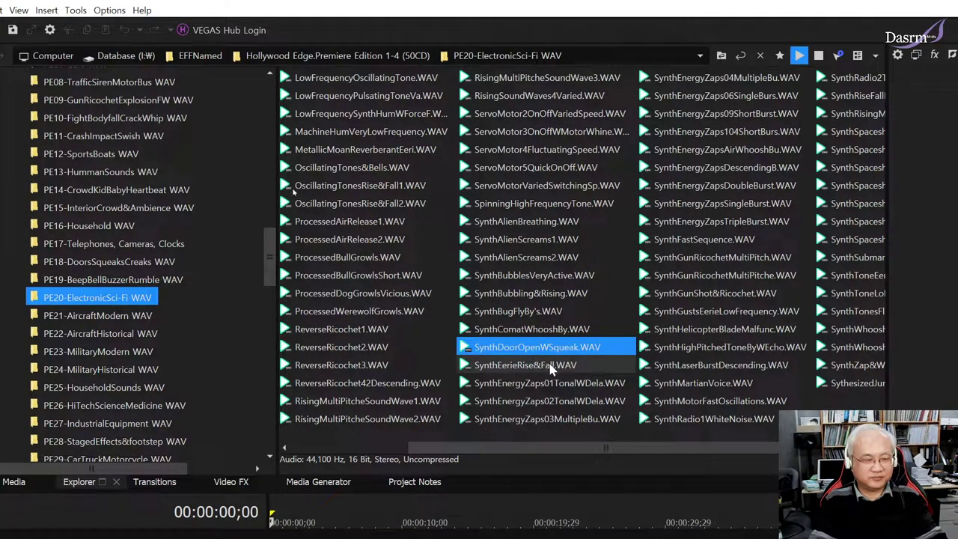
{"action": "left_click", "coordinate": [554, 366]}
{"action": "left_click", "coordinate": [584, 365]}
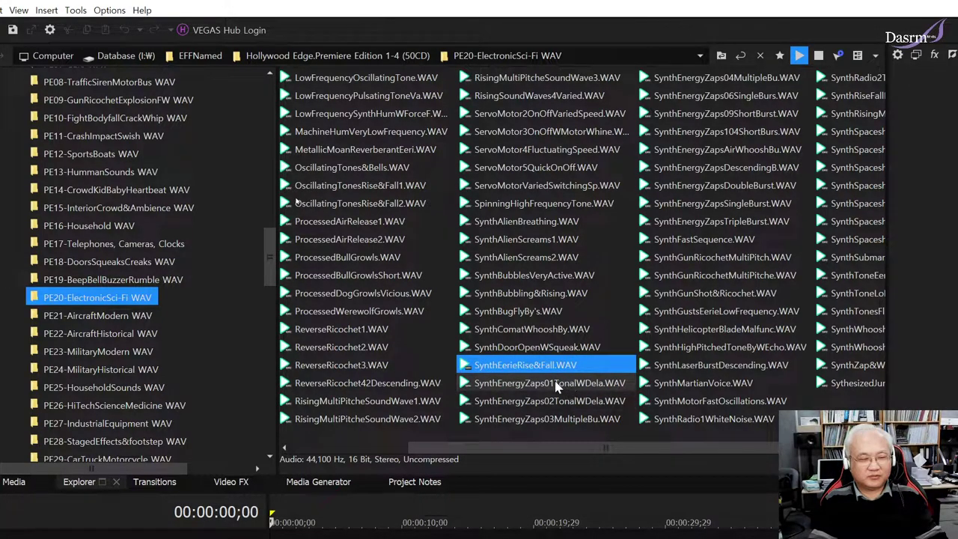
{"action": "left_click", "coordinate": [557, 385]}
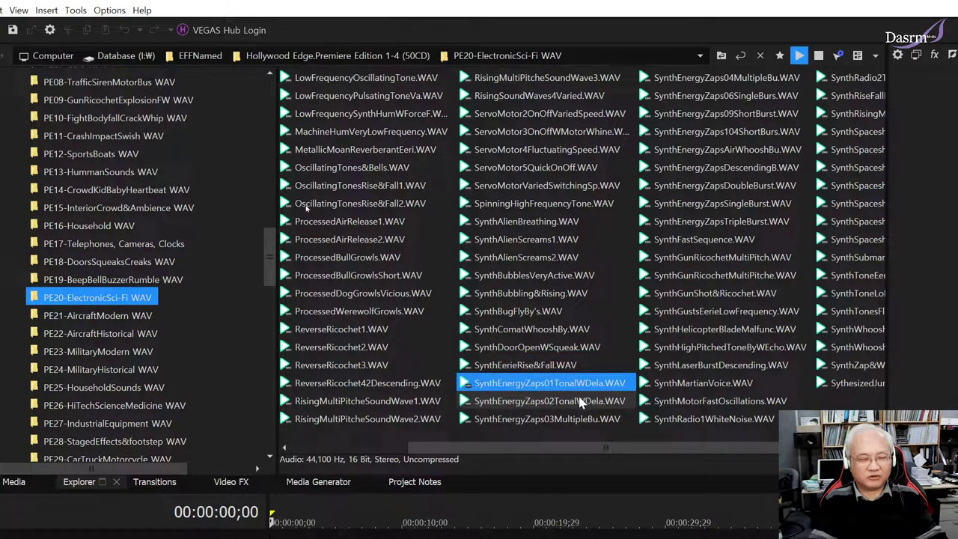
{"action": "left_click", "coordinate": [723, 113]}
- Preview SynthEnergyZapsDescendingB, AirWhooshBu, DoubleBurst, TripleBurst and SynthFastSequence
{"action": "left_click", "coordinate": [745, 168]}
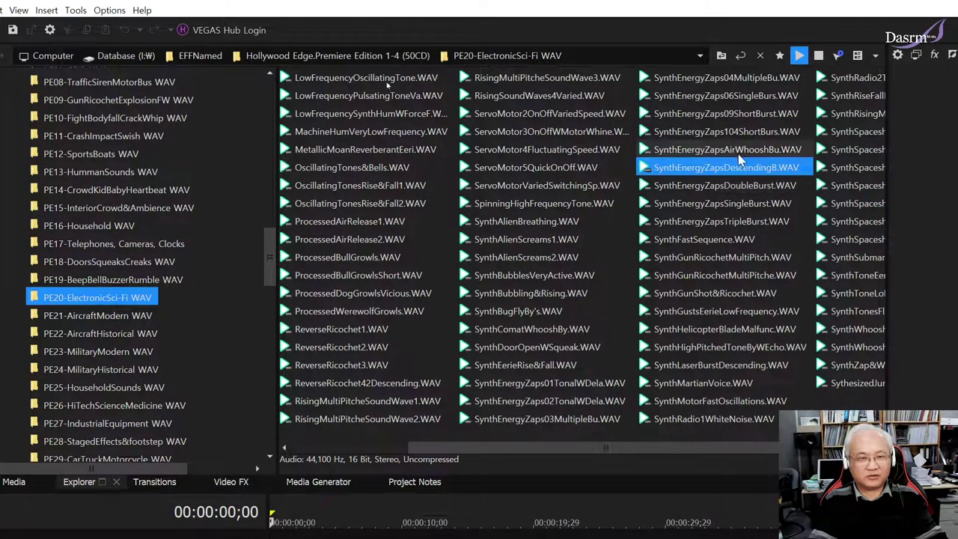
{"action": "left_click", "coordinate": [737, 149]}
{"action": "left_click", "coordinate": [743, 185]}
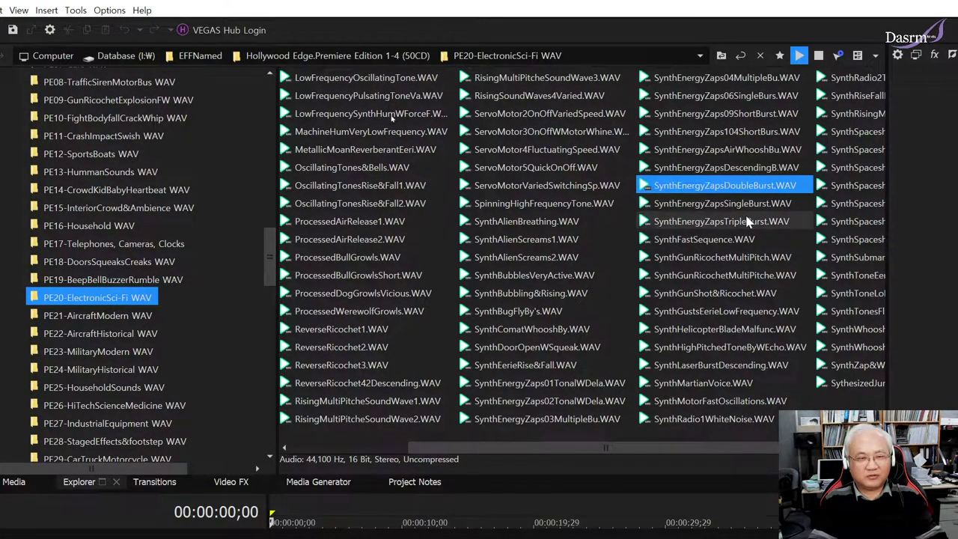
{"action": "left_click", "coordinate": [743, 223]}
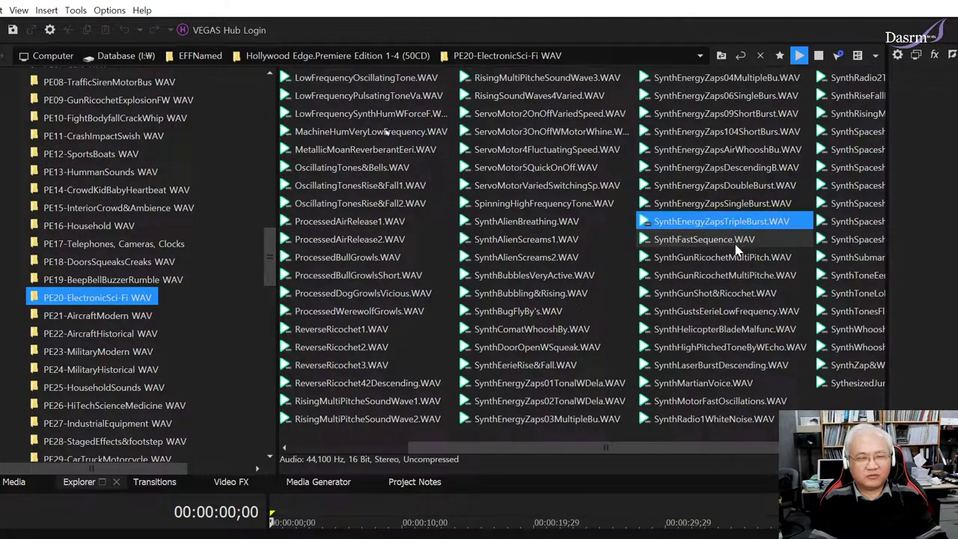
{"action": "left_click", "coordinate": [734, 243]}
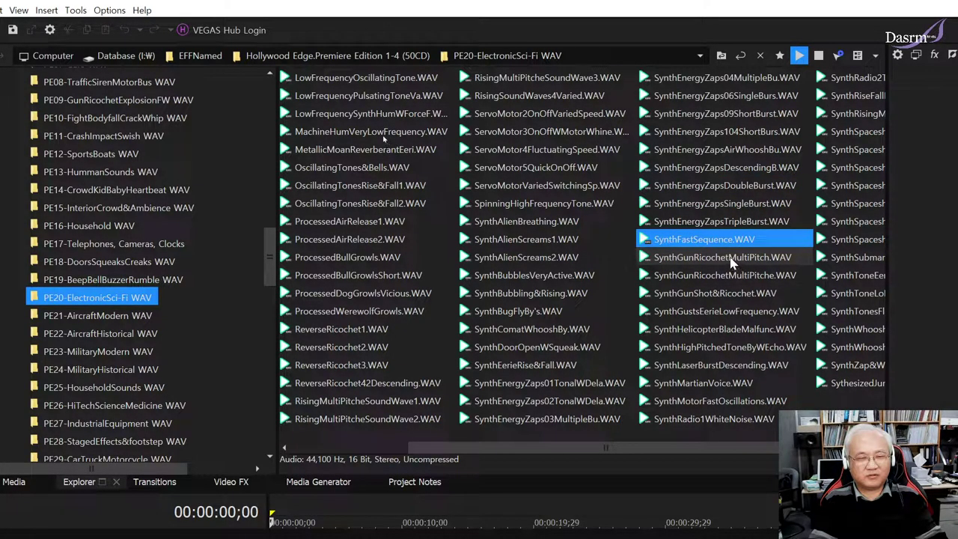
- Preview the SynthGun ricochets, SynthGustsEerieLowFrequency, SynthHelicopterBladeMalfunc, SynthLaserBurstDescending and SynthRiseFallMultiPitchTone
{"action": "left_click", "coordinate": [732, 258]}
{"action": "left_click", "coordinate": [743, 275]}
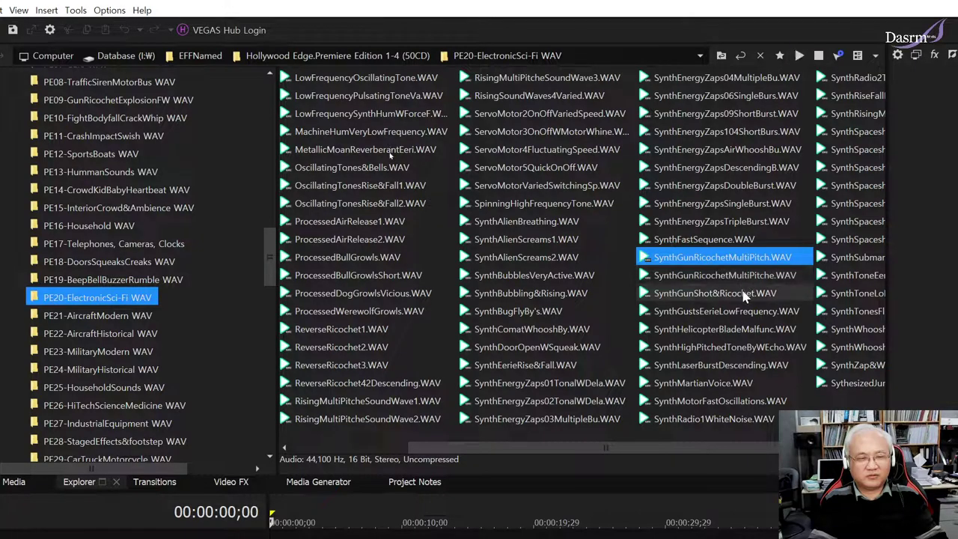
{"action": "left_click", "coordinate": [745, 293]}
{"action": "left_click", "coordinate": [746, 311]}
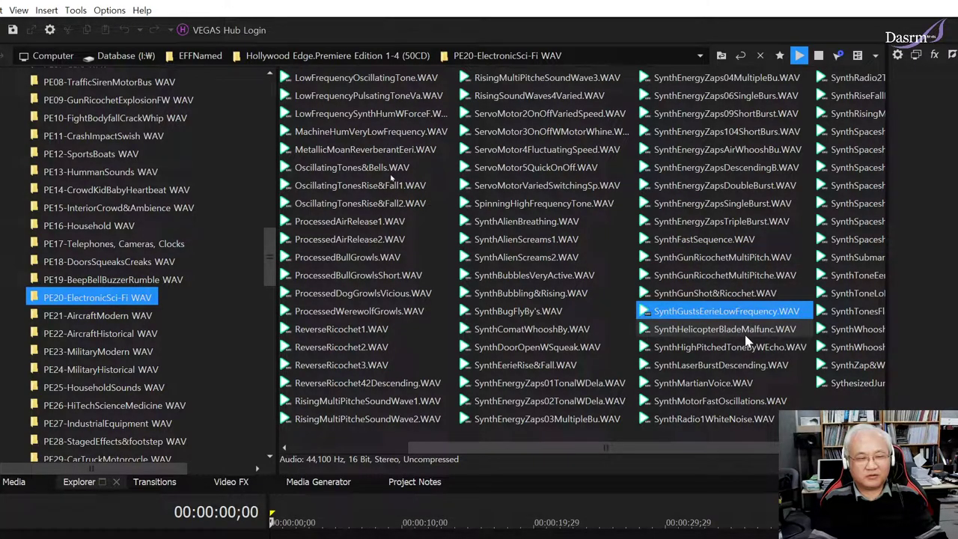
{"action": "left_click", "coordinate": [745, 335]}
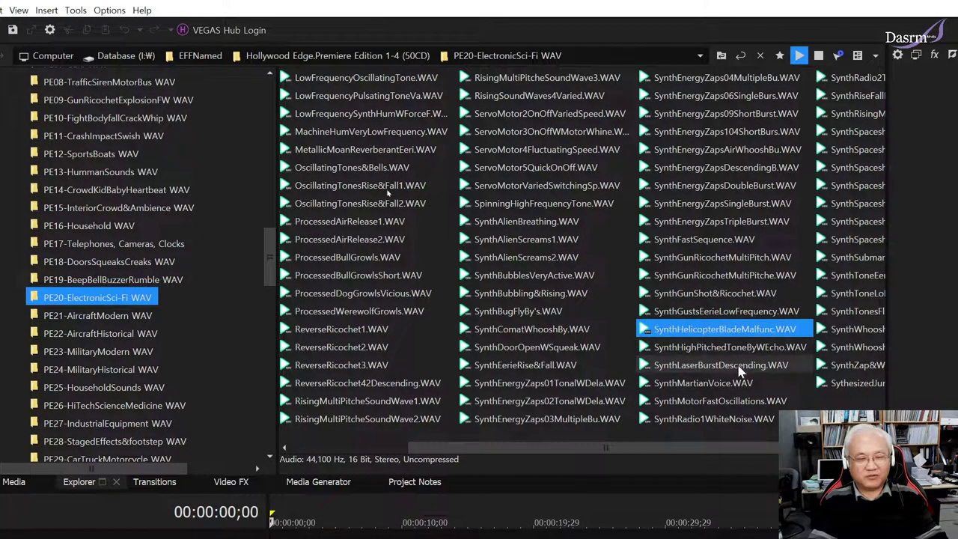
{"action": "left_click", "coordinate": [739, 366]}
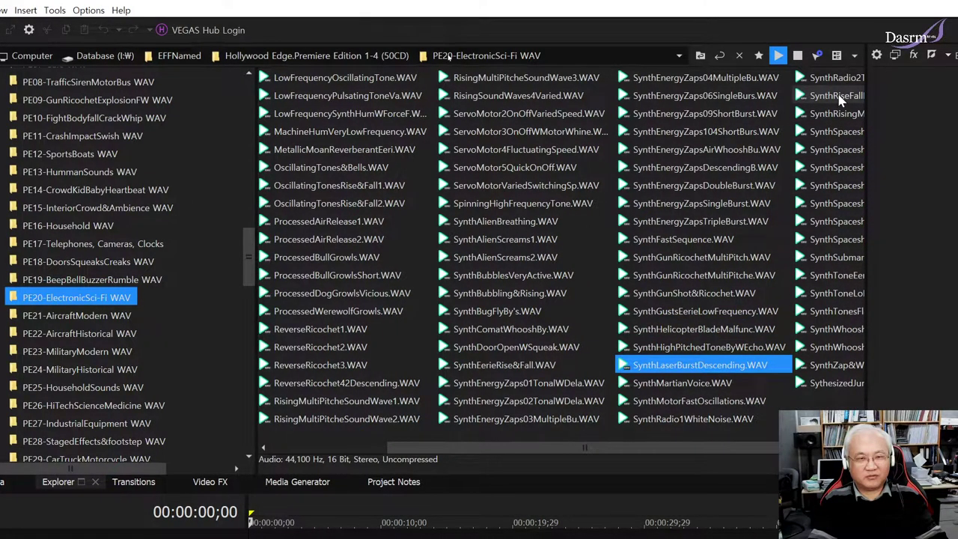
{"action": "left_click", "coordinate": [840, 99]}
- Preview SynthRisingMultiPitchedTone and the SynthSpaceship By1, By2 and By3 flyby WAVs, replaying several
{"action": "left_click", "coordinate": [778, 113]}
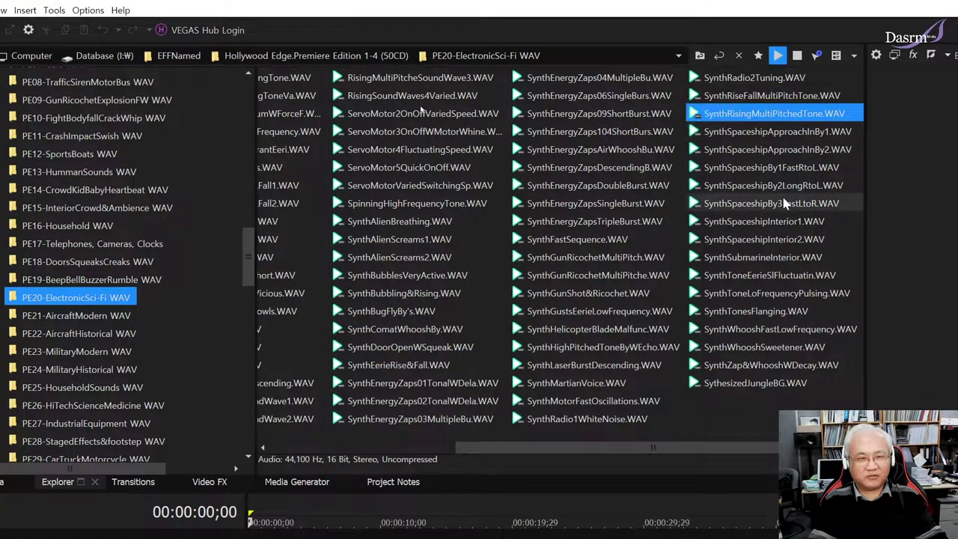
{"action": "left_click", "coordinate": [775, 185]}
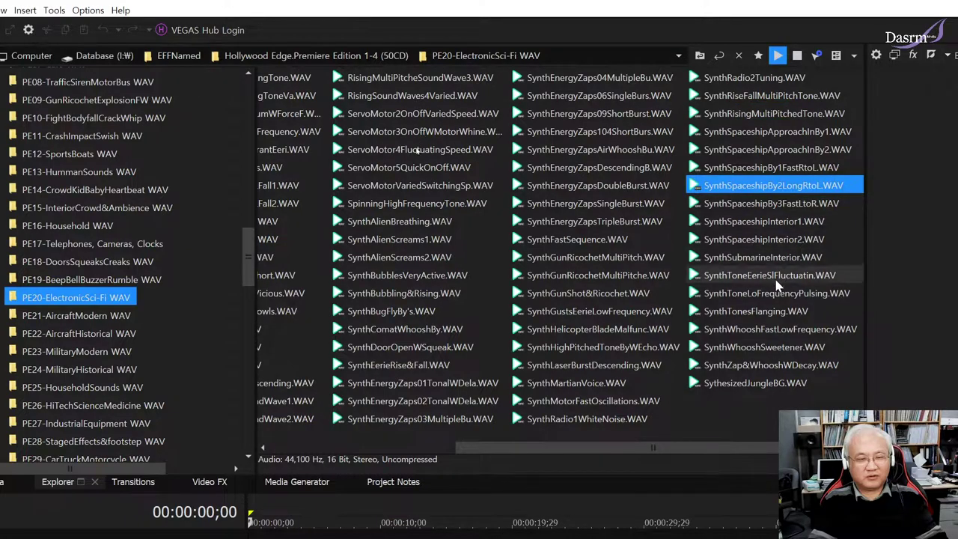
{"action": "left_click", "coordinate": [777, 171]}
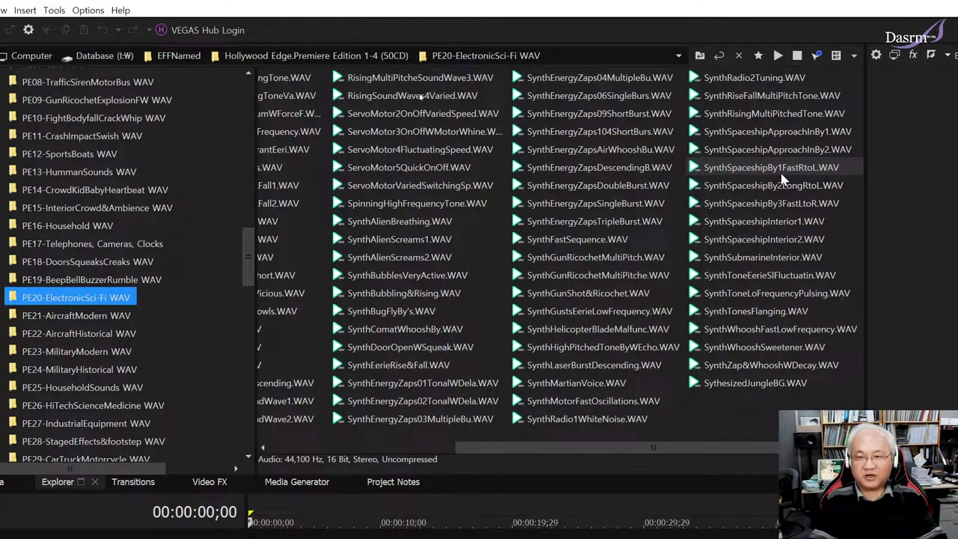
{"action": "left_click", "coordinate": [781, 174]}
{"action": "left_click", "coordinate": [782, 187]}
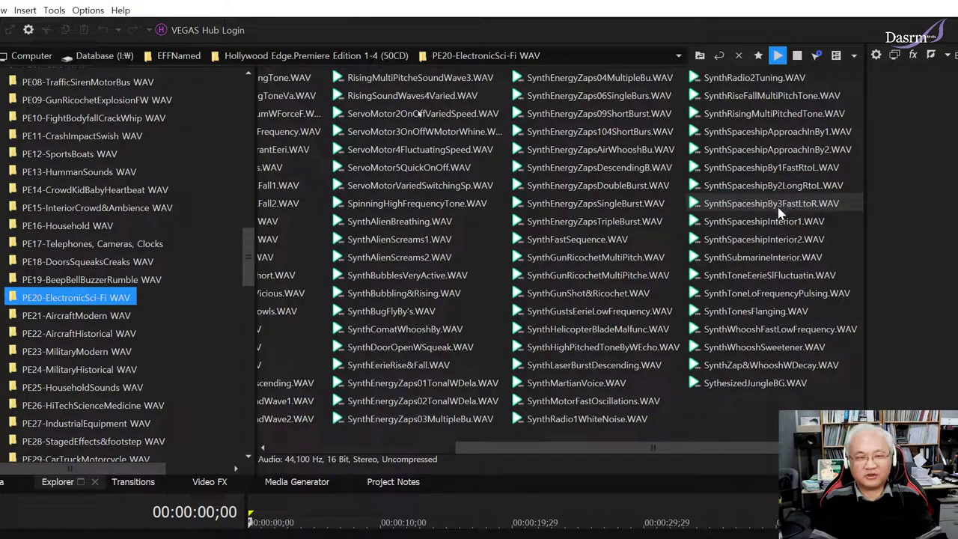
{"action": "left_click", "coordinate": [779, 207]}
{"action": "left_click", "coordinate": [777, 169]}
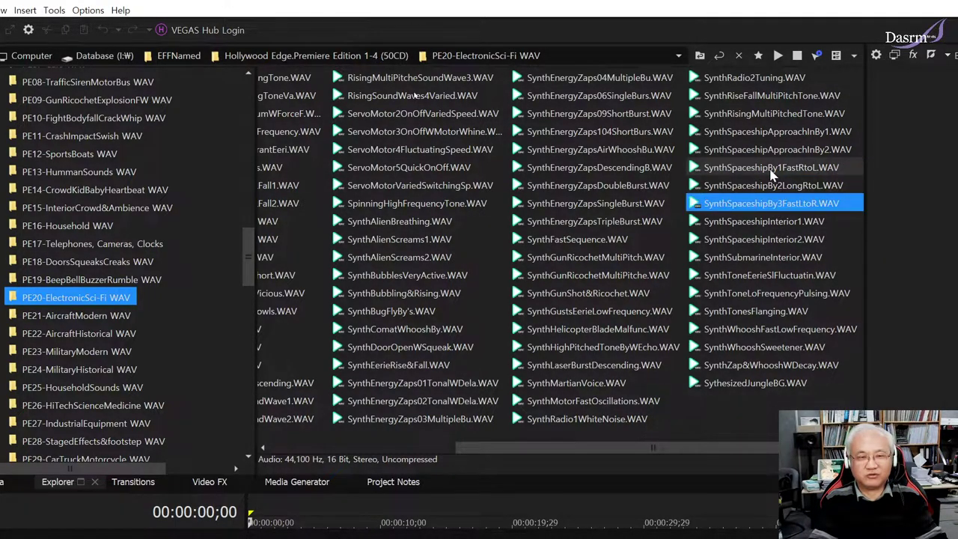
{"action": "left_click", "coordinate": [778, 185]}
- Preview SynthSpaceshipInterior1 and 2, the SynthTone and SynthWhoosh/Zap WAVs, and finally SythesizedJungleBG
{"action": "left_click", "coordinate": [781, 221]}
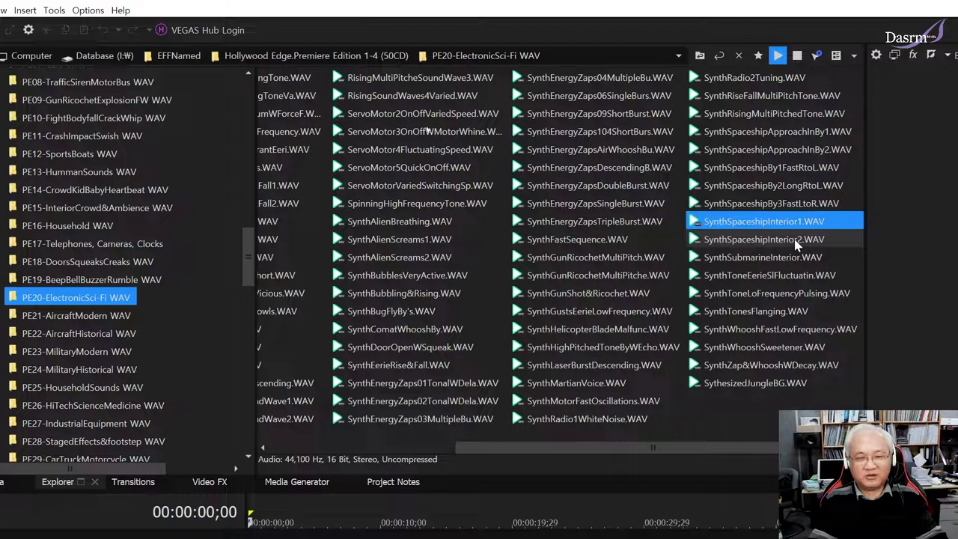
{"action": "left_click", "coordinate": [790, 244]}
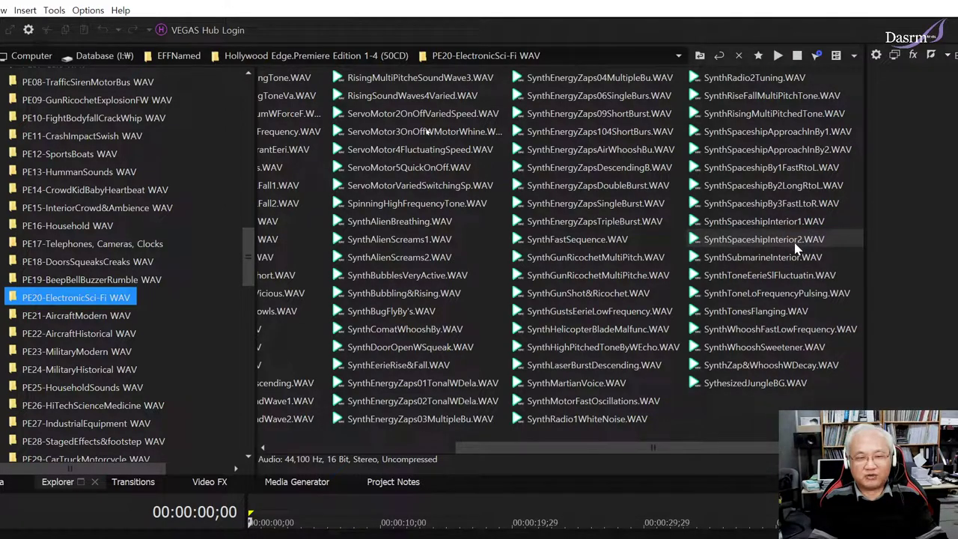
{"action": "left_click", "coordinate": [796, 243]}
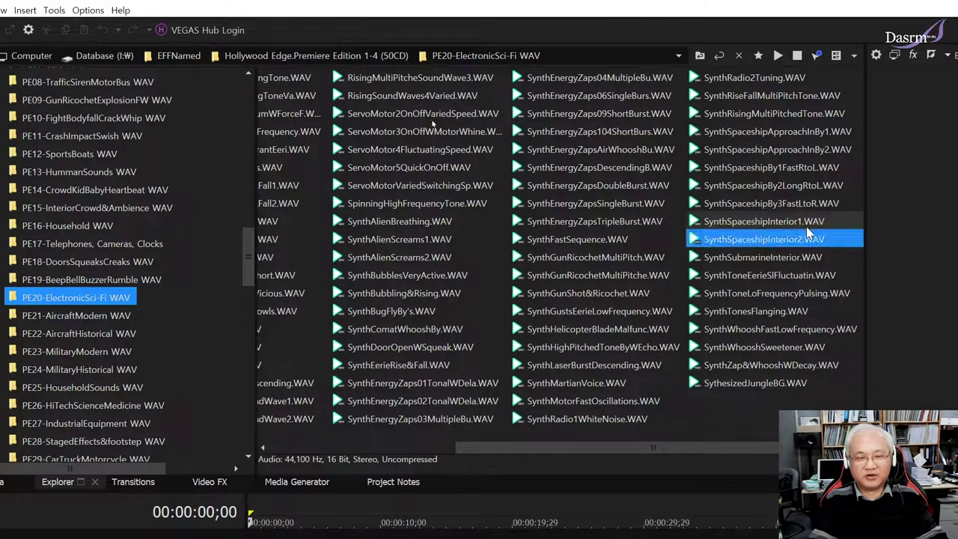
{"action": "left_click", "coordinate": [796, 278]}
{"action": "left_click", "coordinate": [773, 313]}
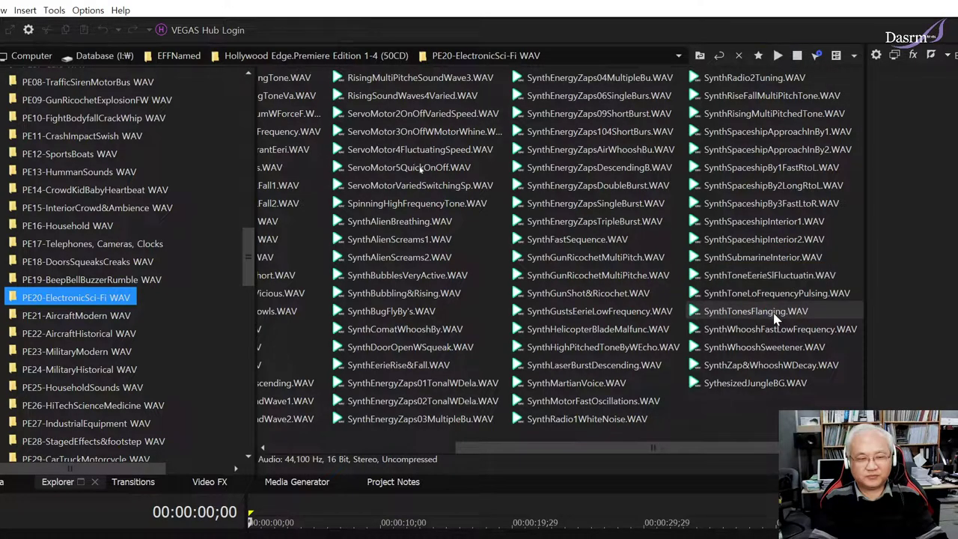
{"action": "left_click", "coordinate": [782, 348]}
{"action": "left_click", "coordinate": [783, 364]}
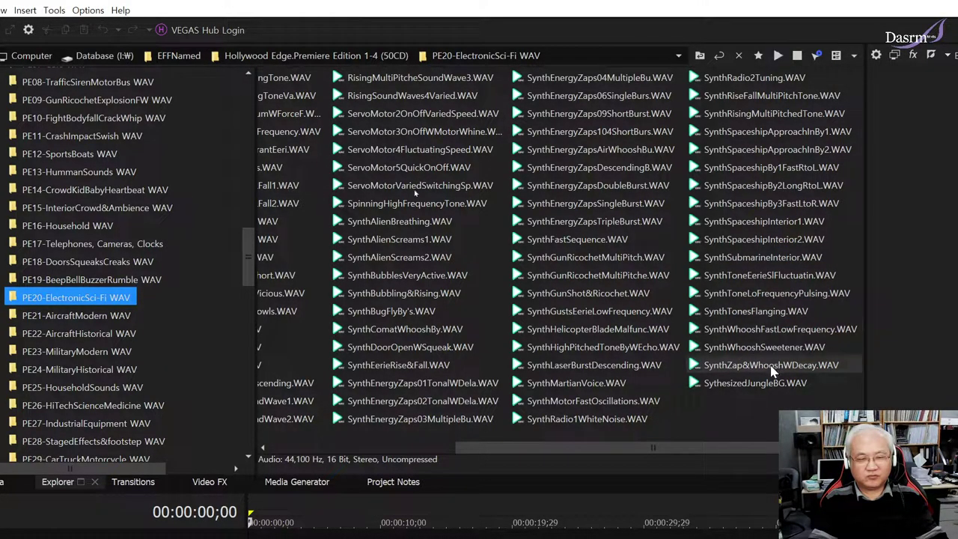
{"action": "key", "text": "Down"}
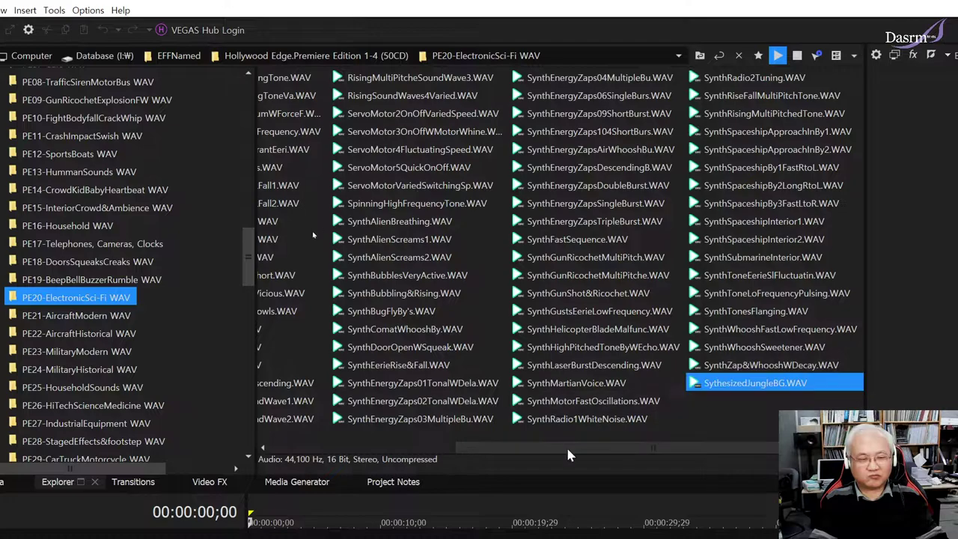
{"action": "left_click_drag", "start_coordinate": [566, 447], "coordinate": [292, 453]}
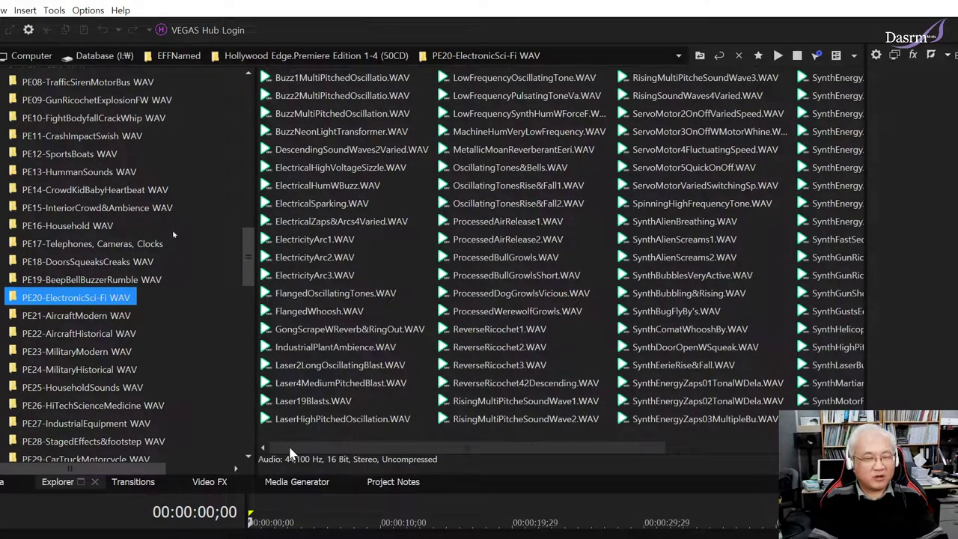